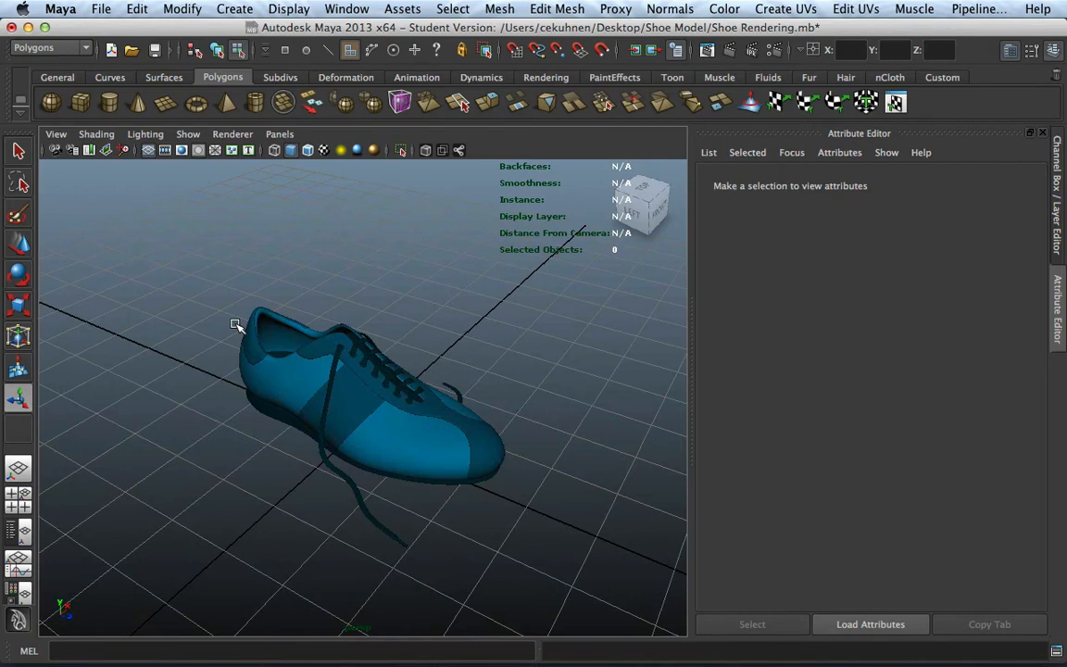
Step: Switch to Chrome and open google.com
alt+drag(476, 386, 466, 383)
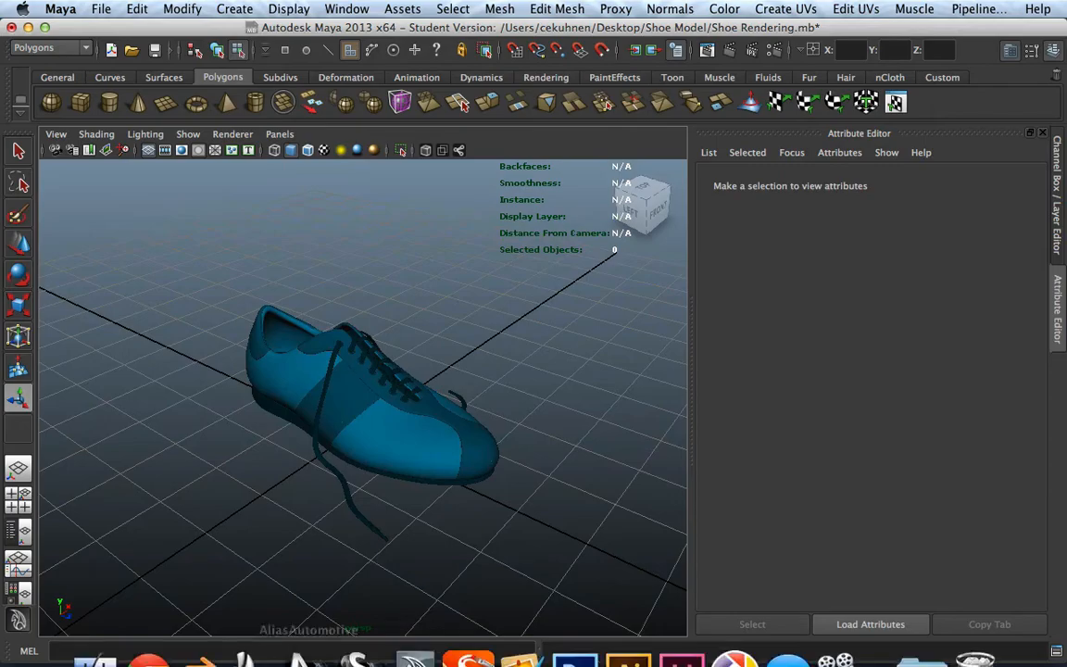
click(153, 632)
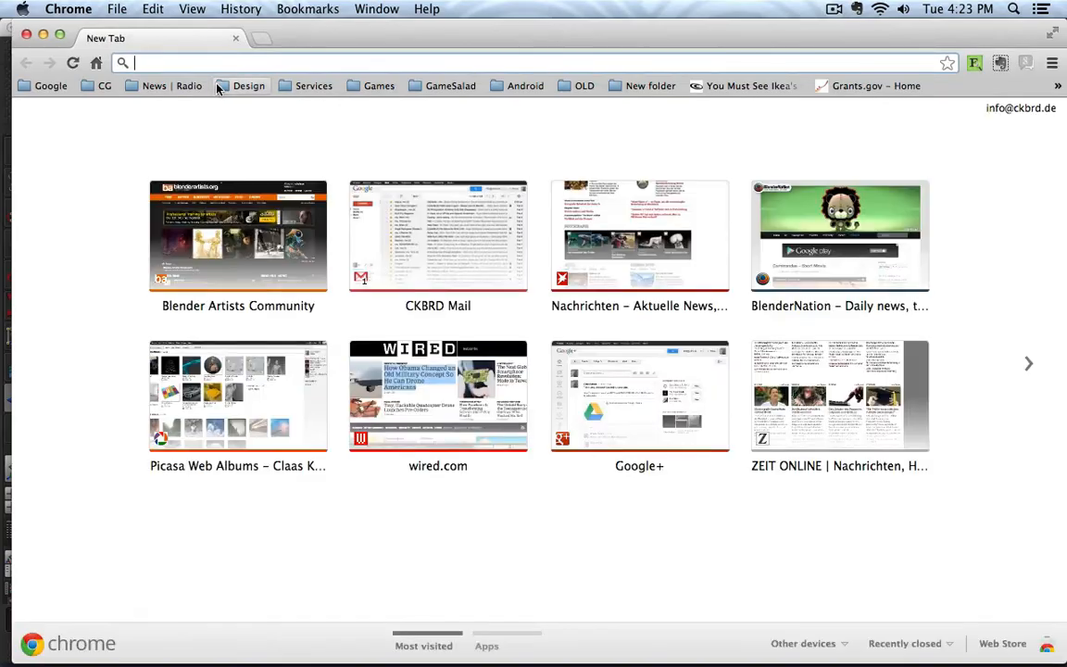
text(google.com)
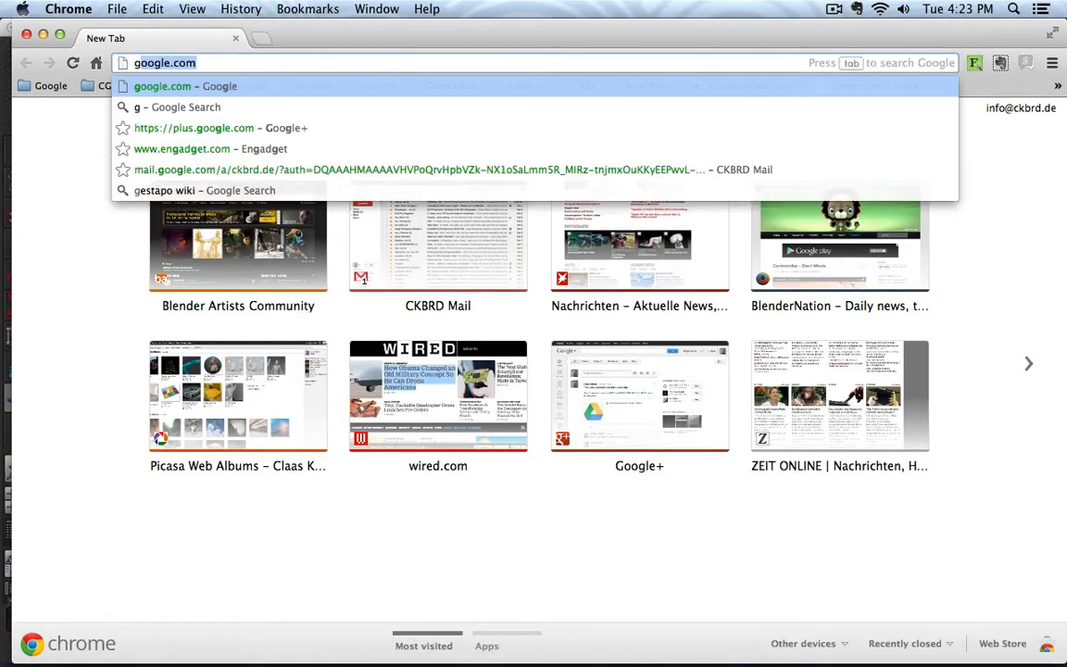
key(Return)
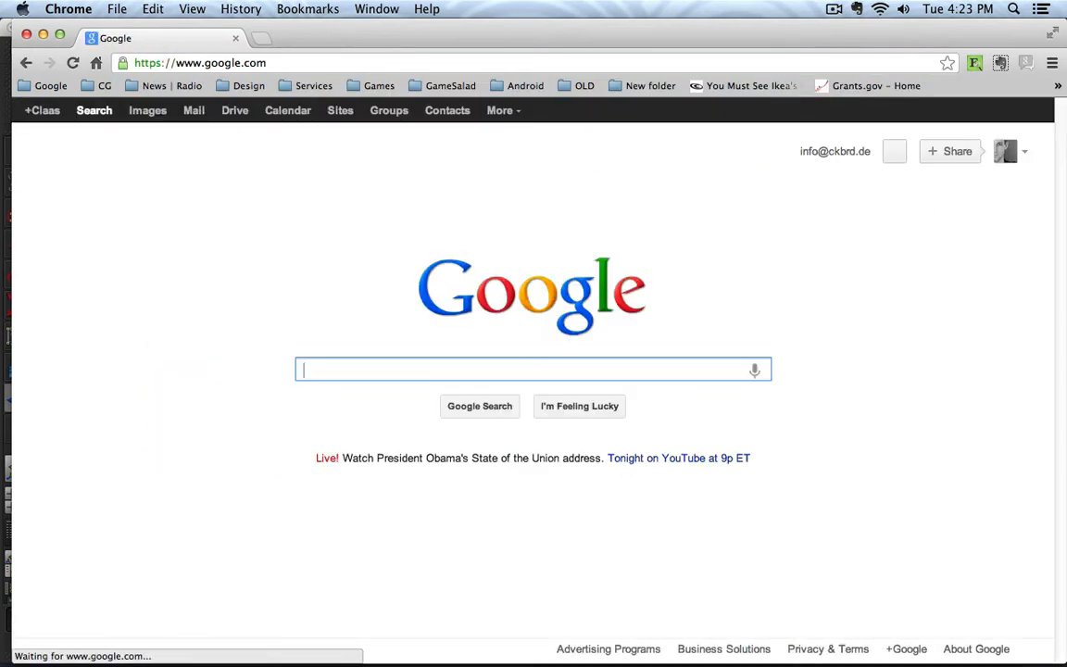
Step: Search Google for "photostudio" and show the image results
text(phot)
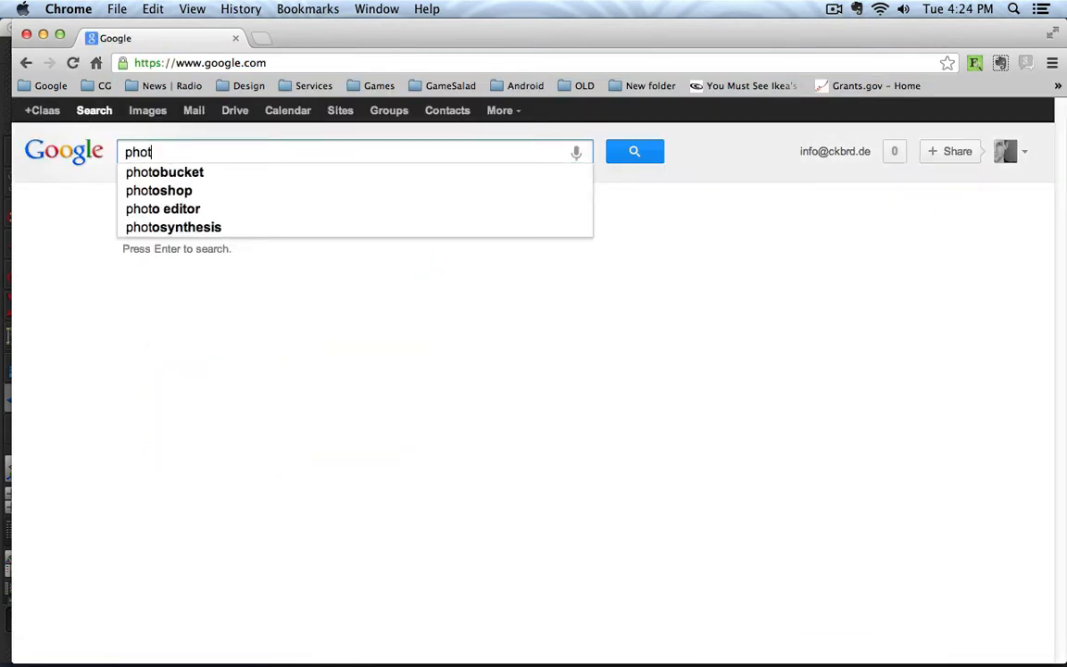
text(ost)
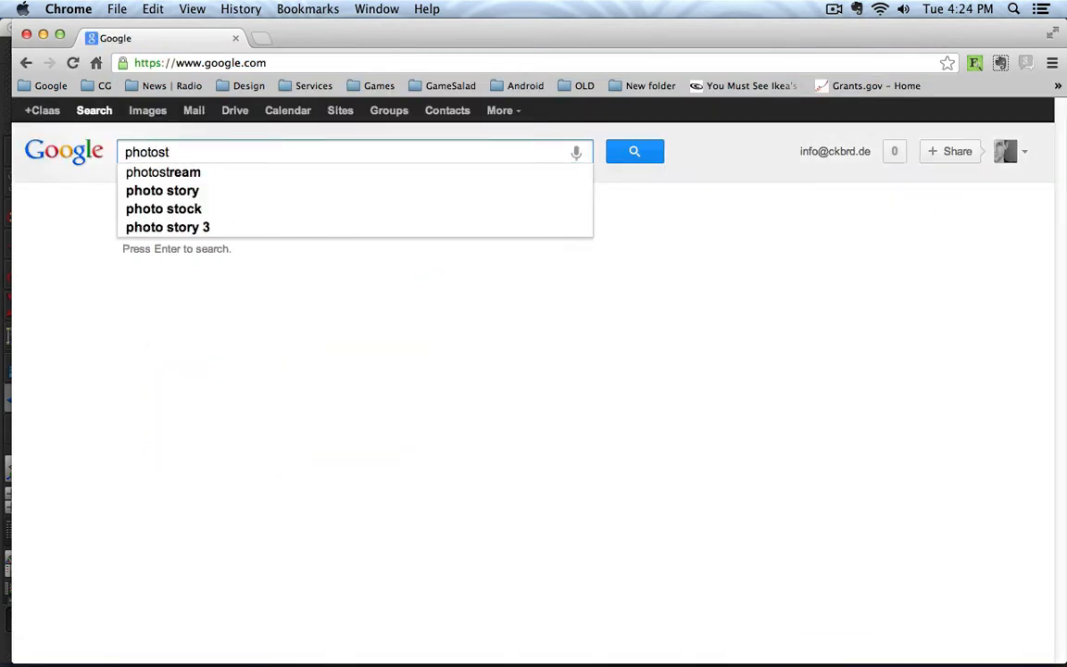
text(y)
key(BackSpace)
text(udio)
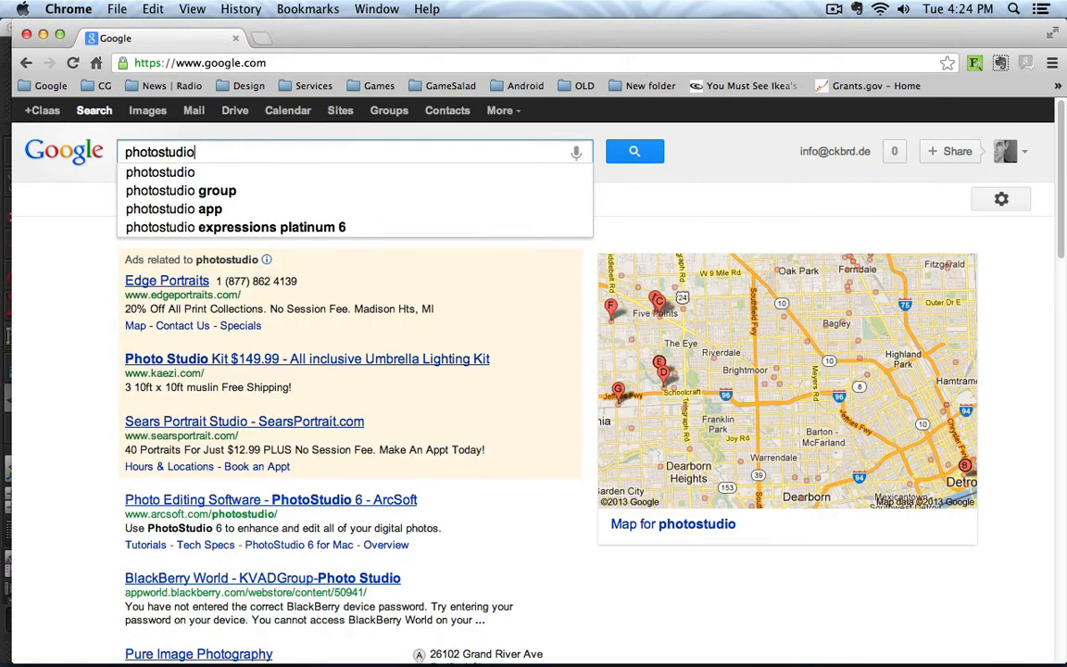
key(Return)
click(147, 110)
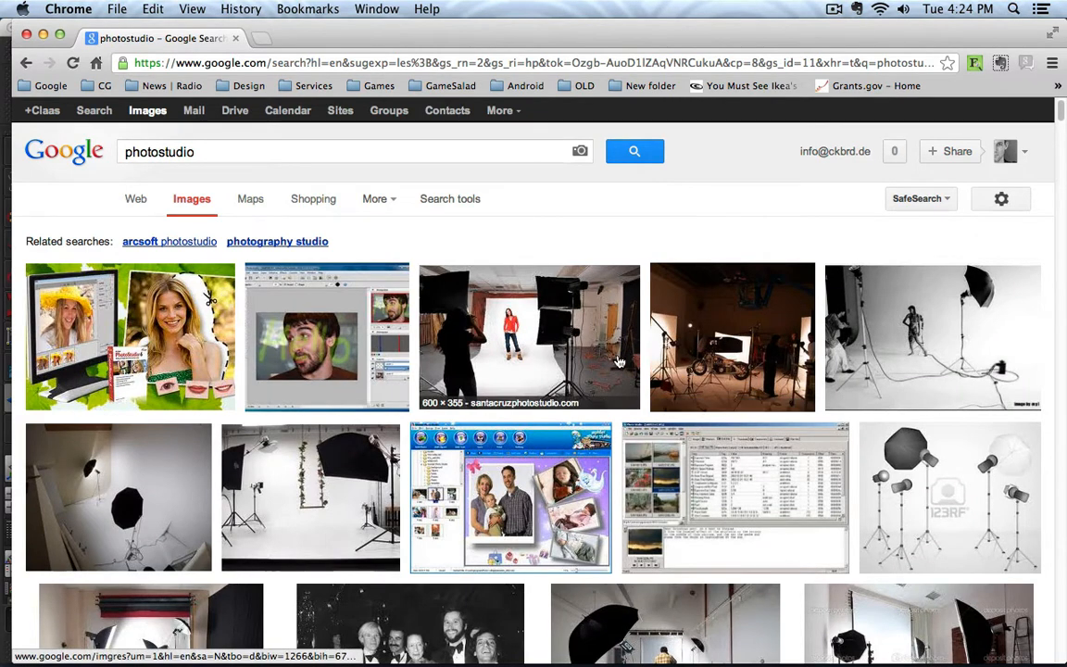
Step: Examine the photo studio pictures, enlarging the modern studio interior and the tabletop bottle shoot to study their lighting and backdrops
scroll(589, 337, down, 5)
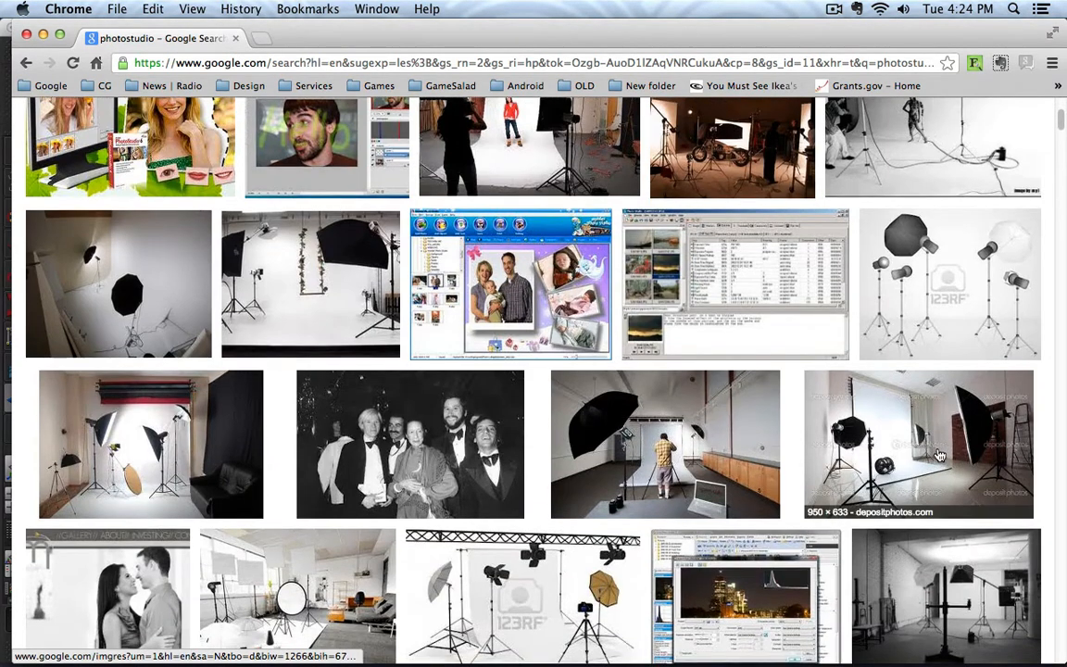
click(845, 393)
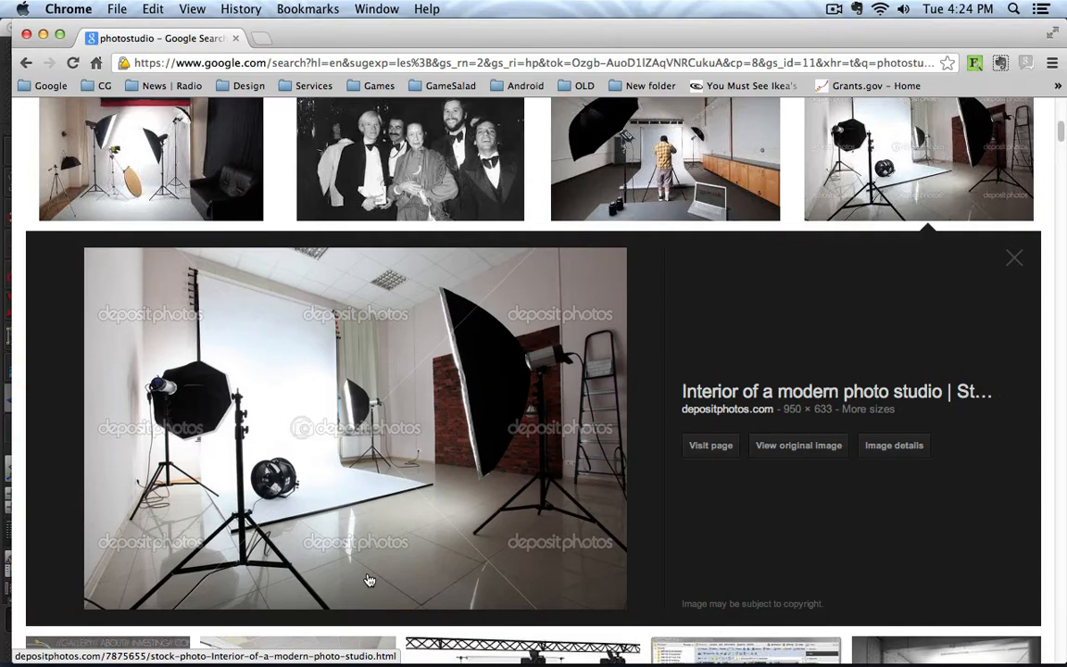
key(Escape)
scroll(447, 472, down, 2)
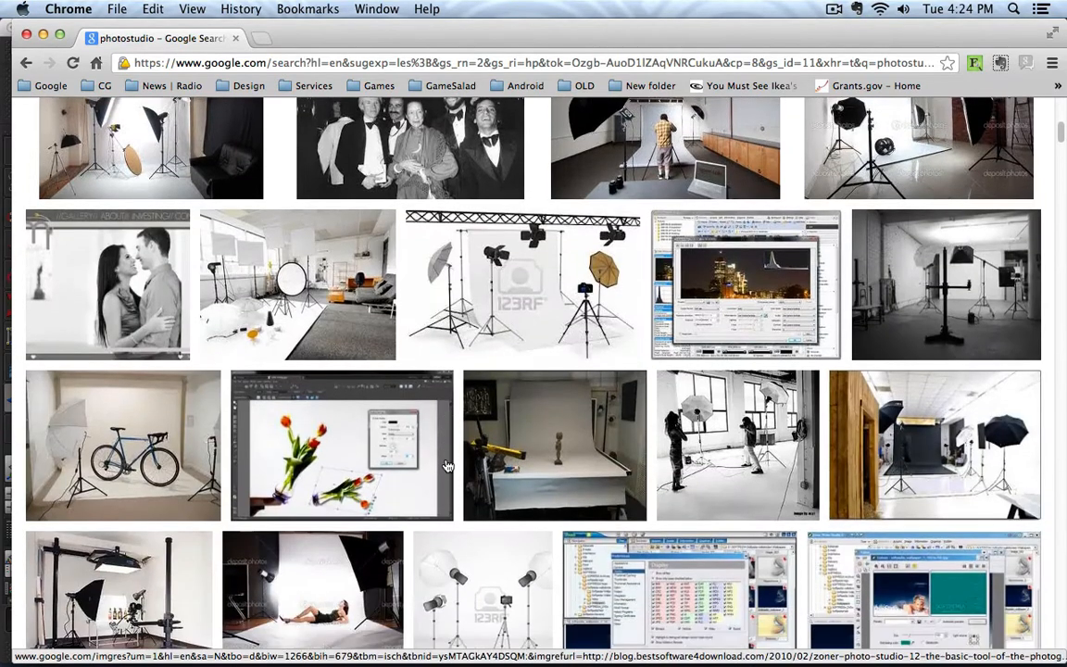
scroll(444, 458, down, 2)
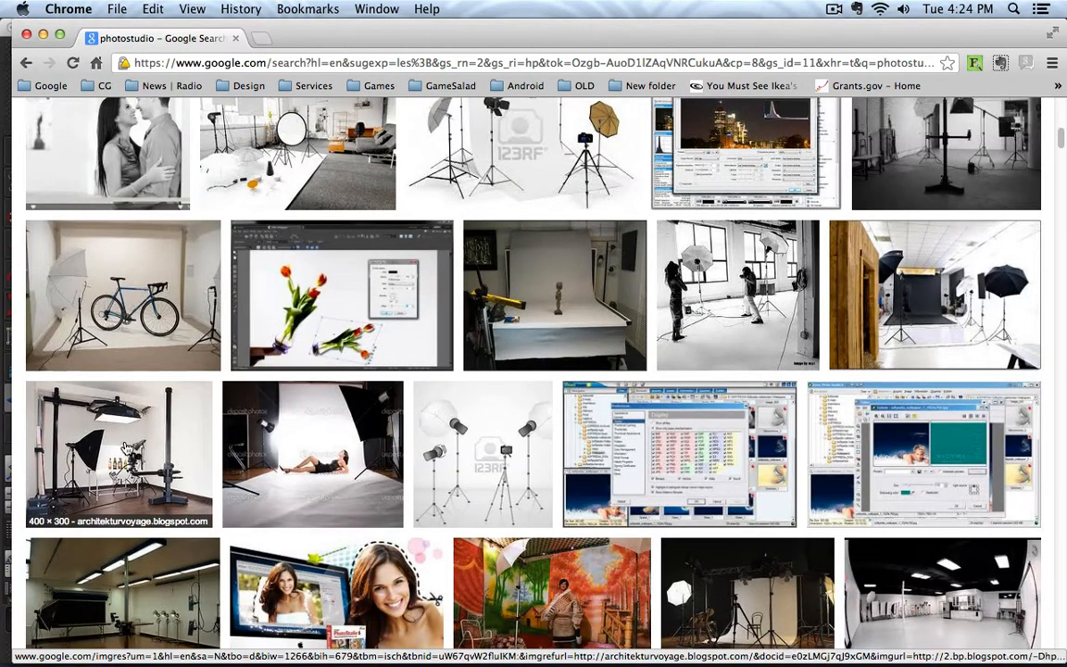
click(126, 448)
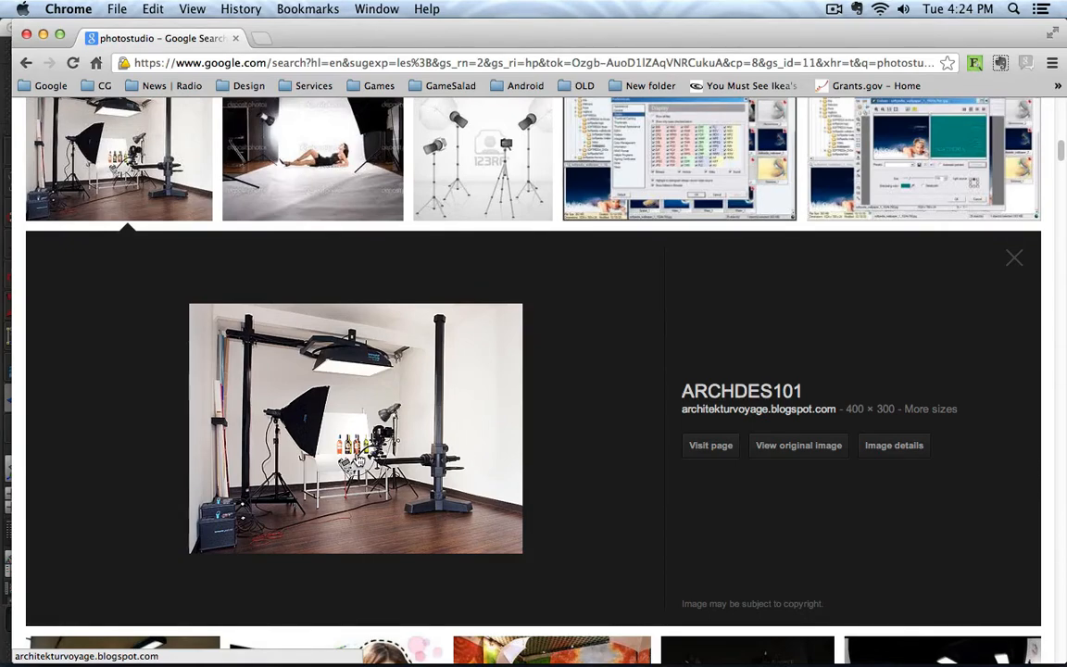
key(Escape)
scroll(359, 460, down, 2)
scroll(360, 460, up, 12)
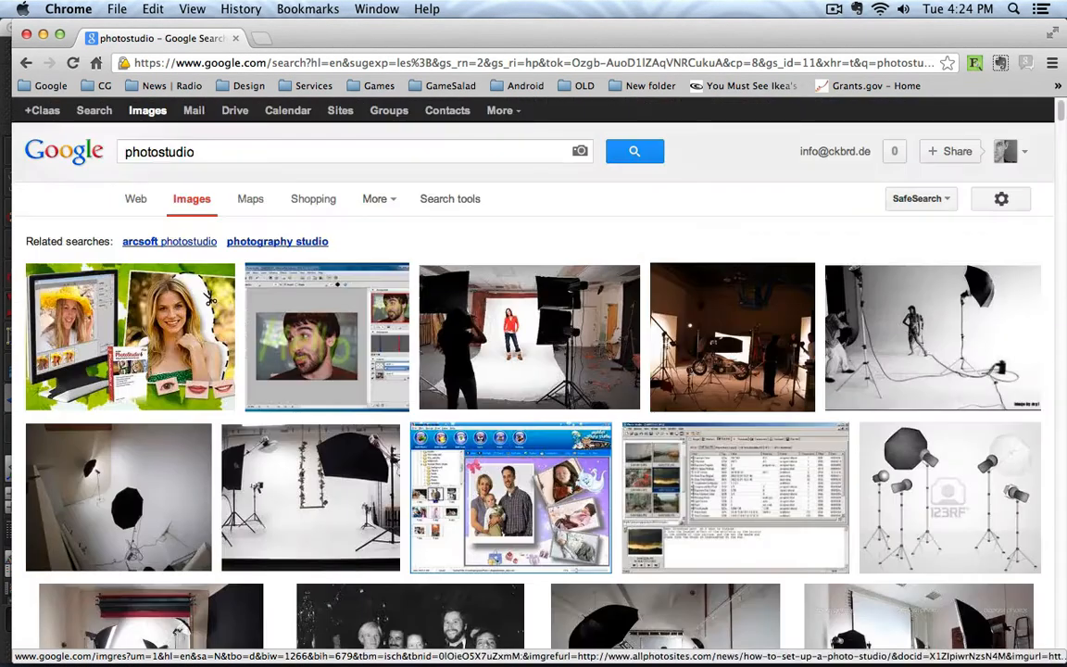
Step: Change the image search to "car photography"
double_click(162, 152)
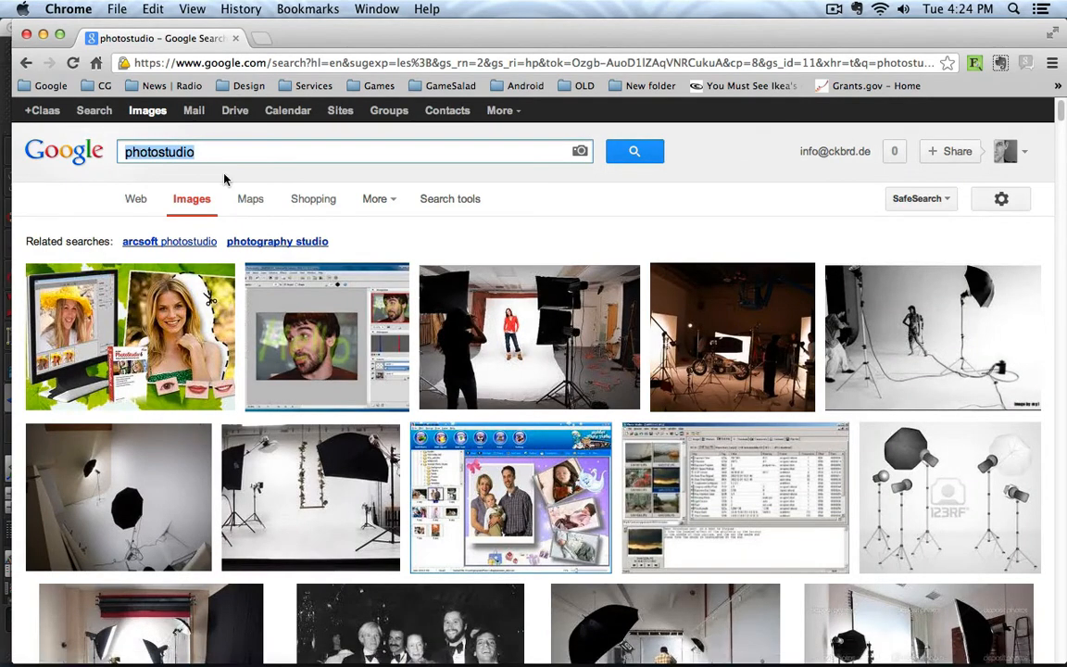
text(car pgh)
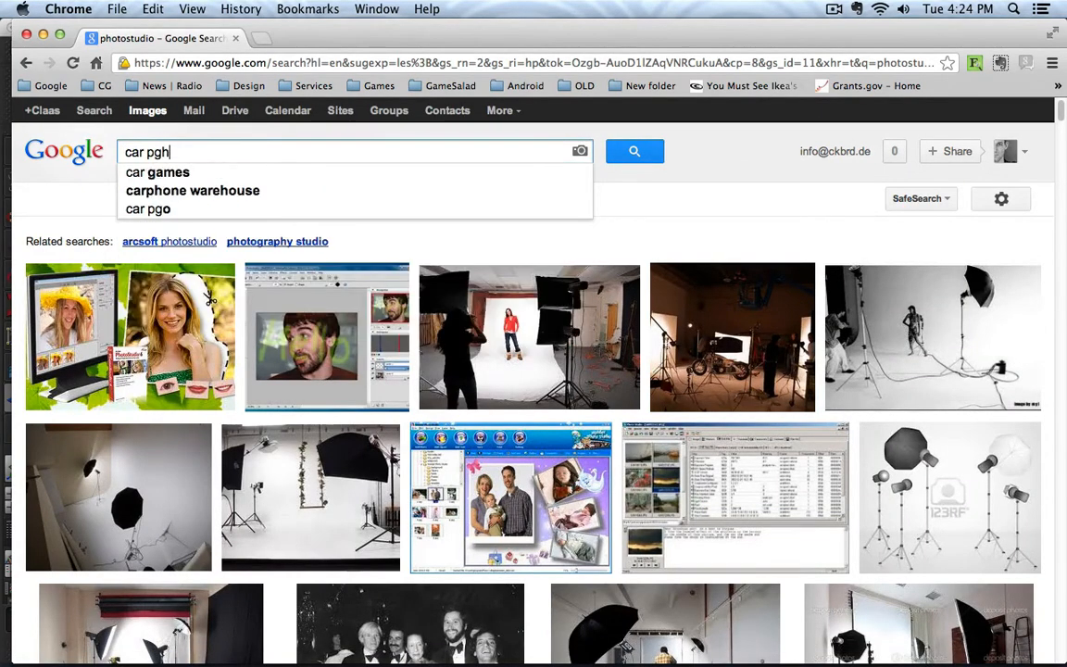
key(BackSpace)
key(BackSpace)
text(hot)
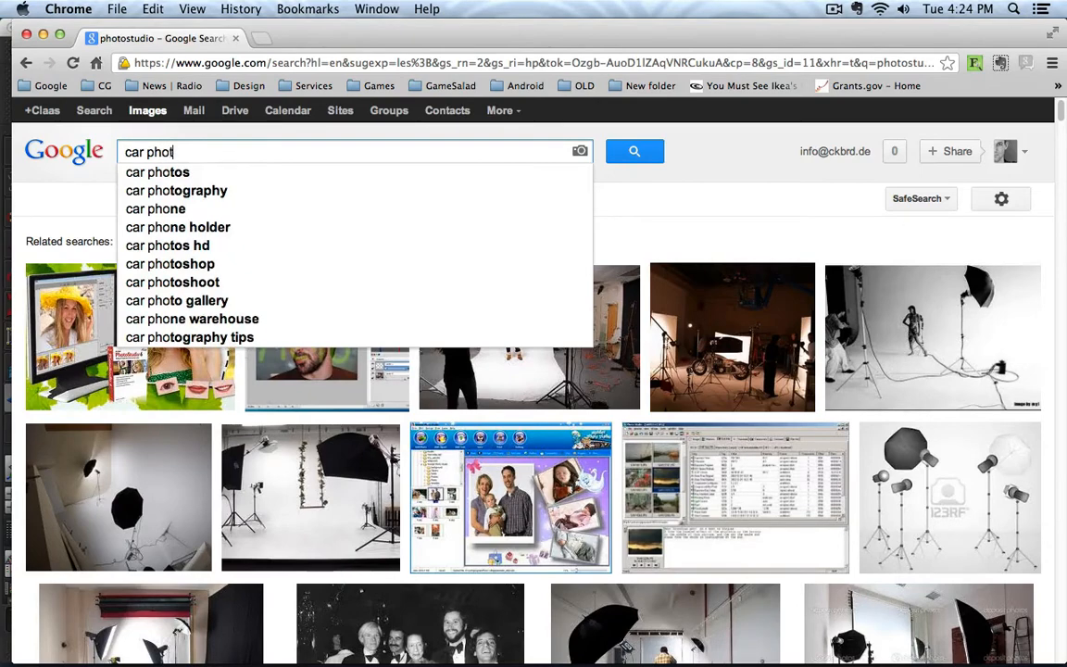
text(ography)
key(Return)
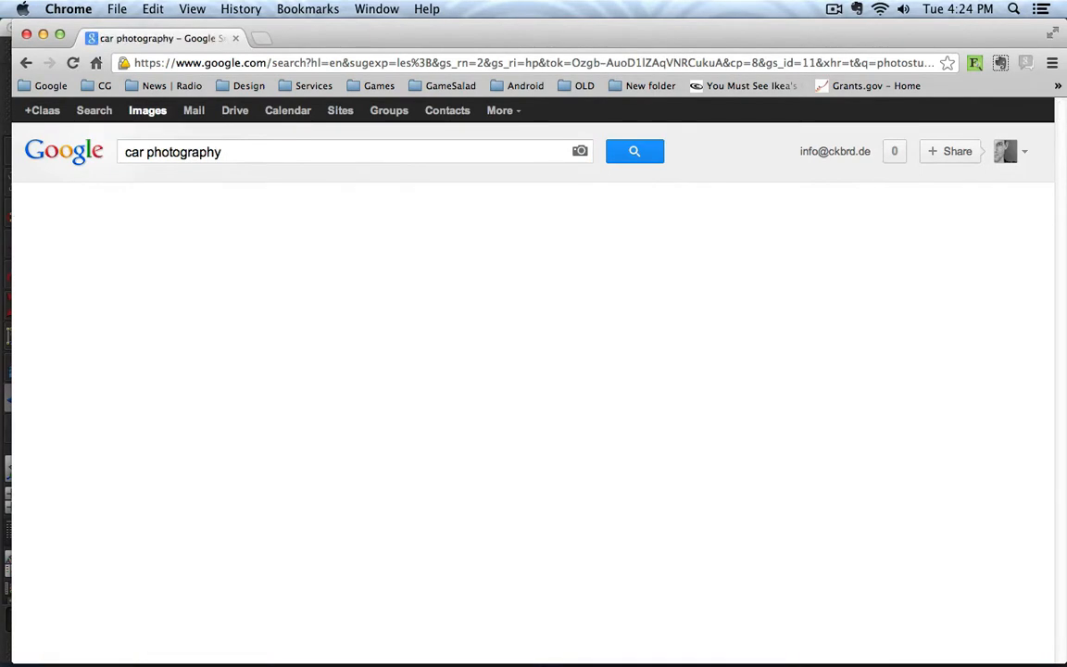
Step: Refine the image search to "car photography studio"
click(253, 151)
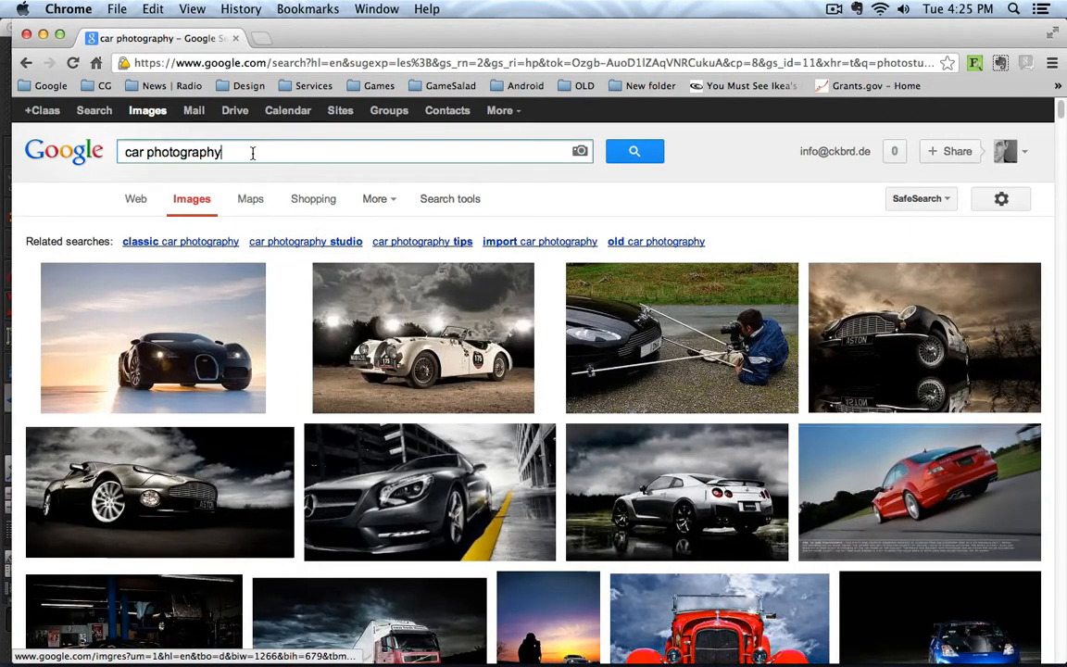
text(studio)
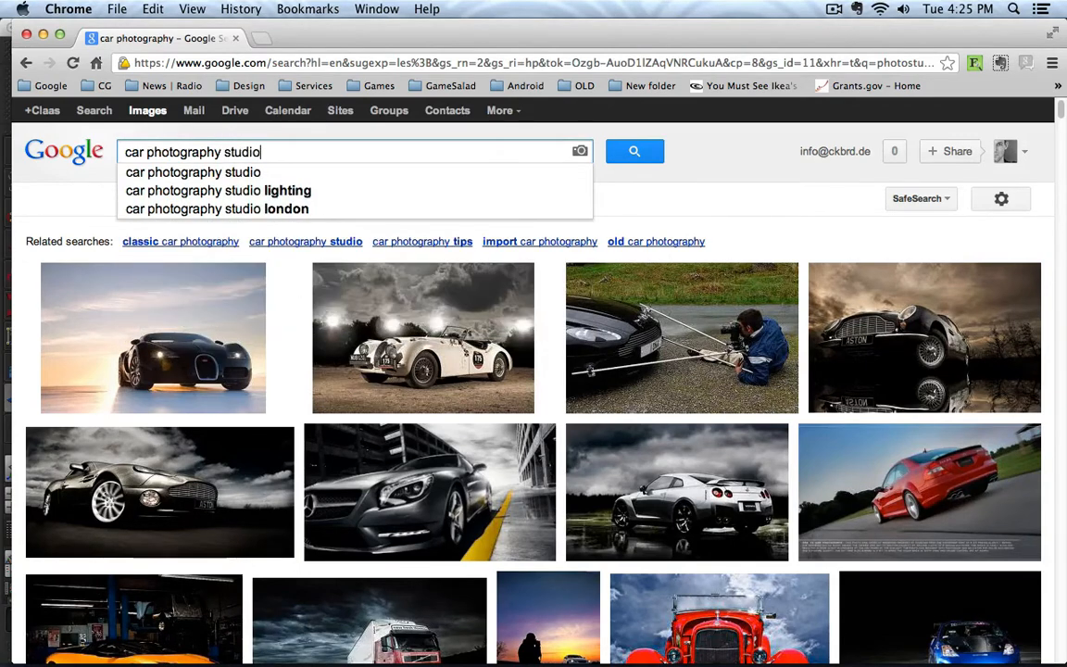
key(Return)
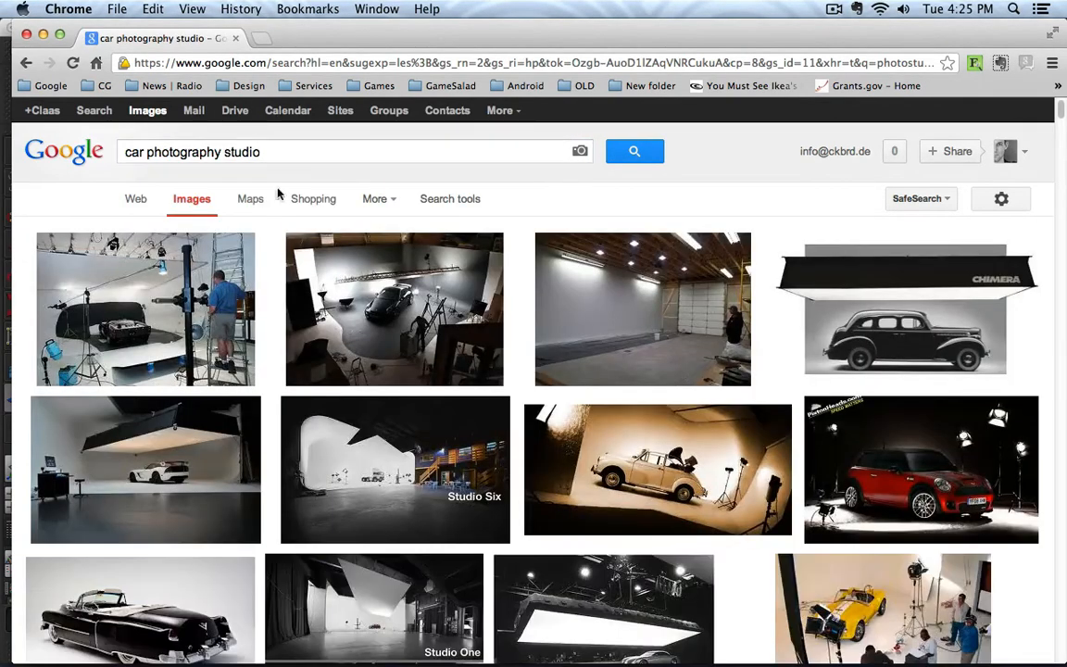
Step: Examine the car studio lighting setups, enlarging the overhead exotic car shoot and the black convertible on a seamless backdrop
click(390, 308)
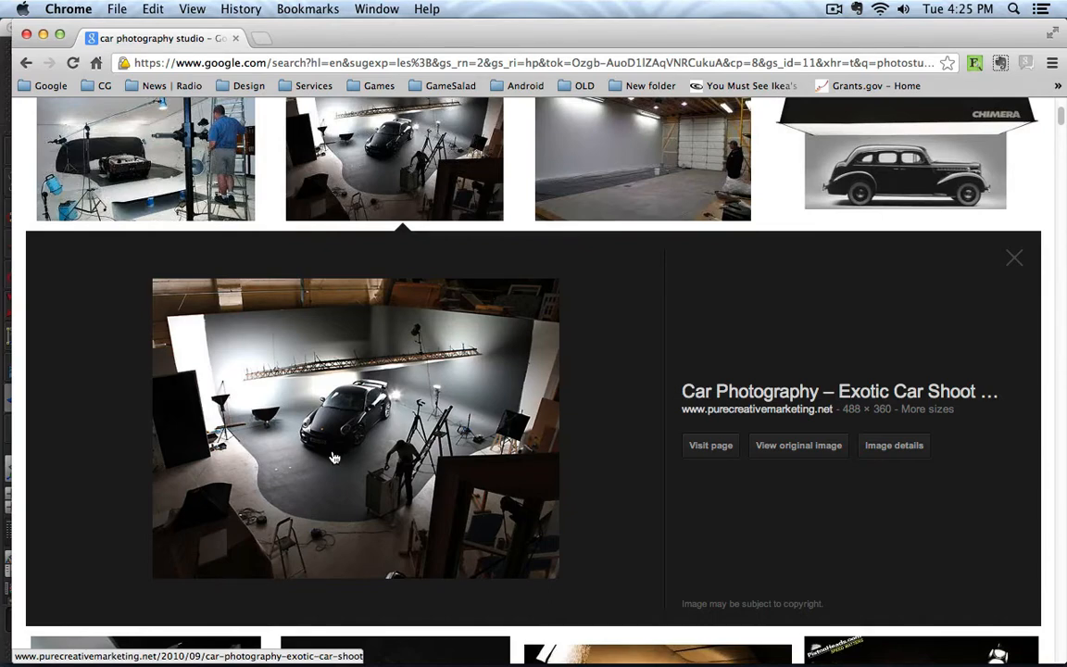
click(395, 167)
scroll(405, 482, down, 4)
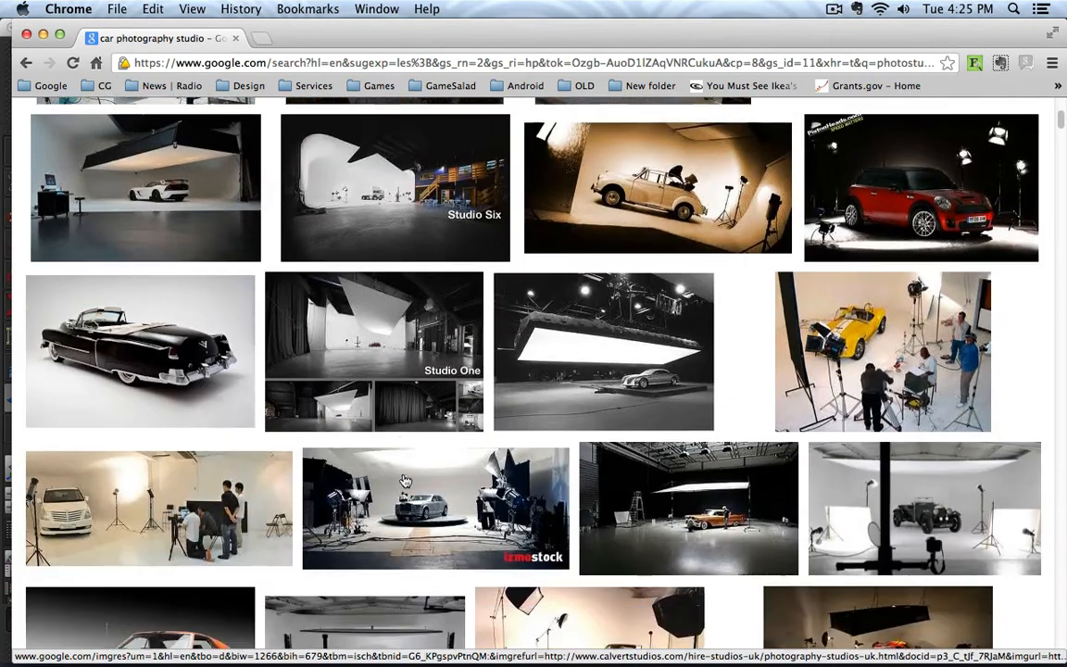
scroll(405, 480, down, 6)
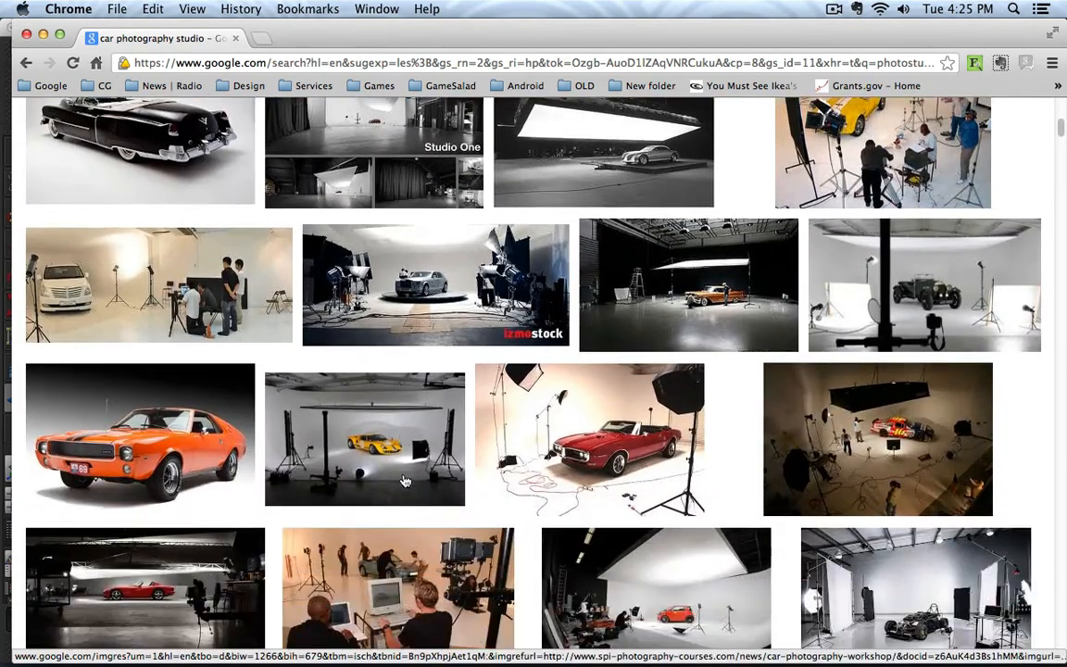
scroll(404, 481, down, 3)
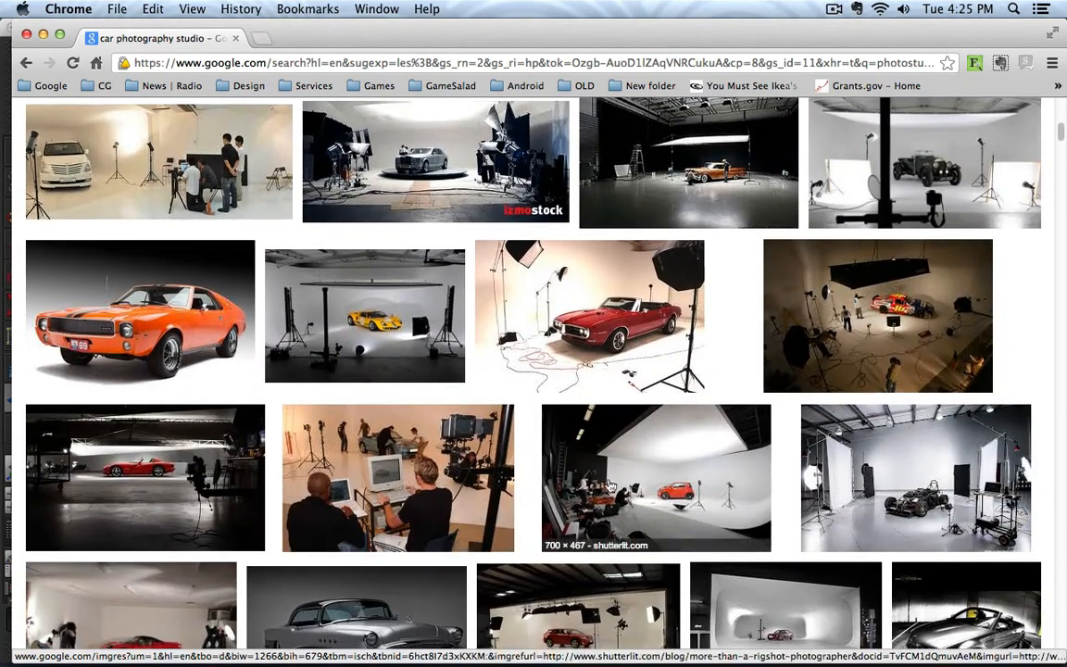
scroll(611, 486, down, 6)
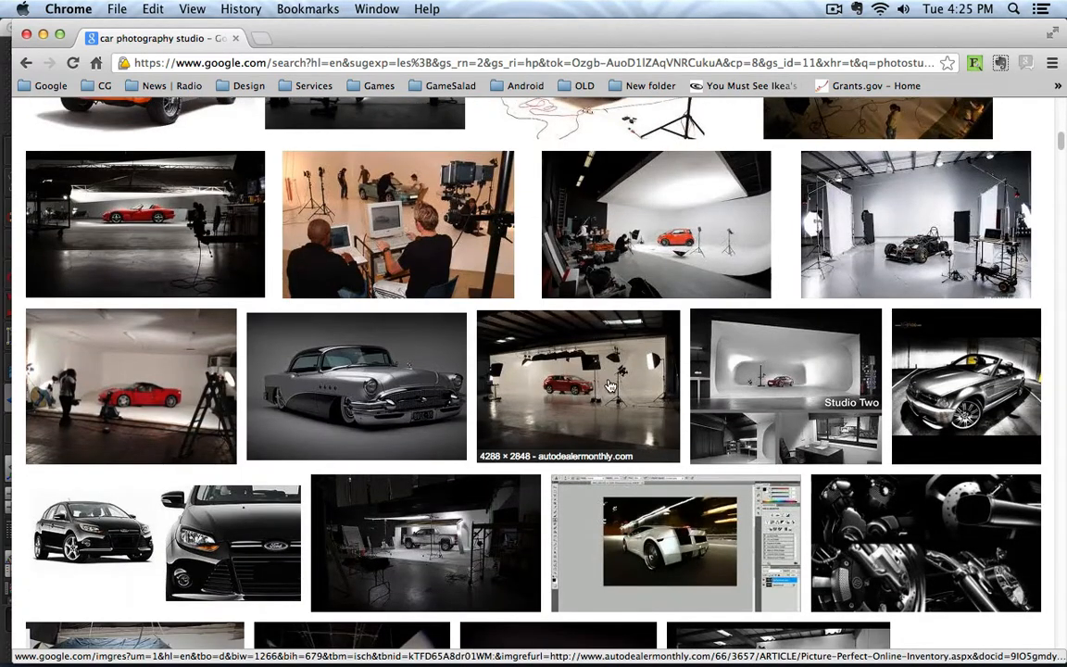
scroll(609, 385, down, 4)
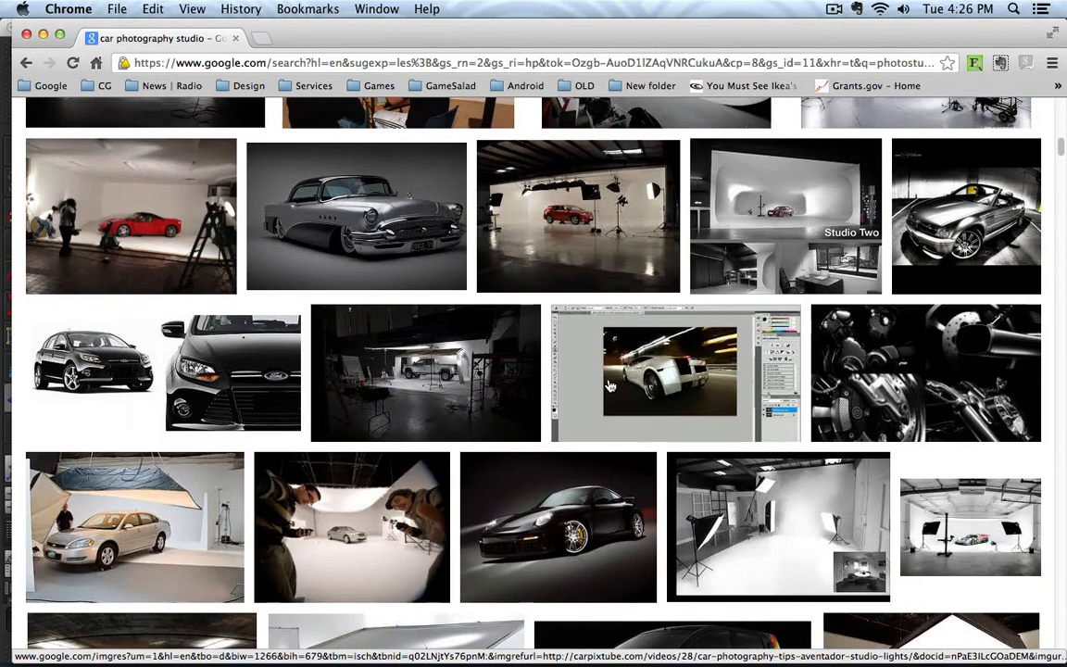
scroll(609, 385, up, 15)
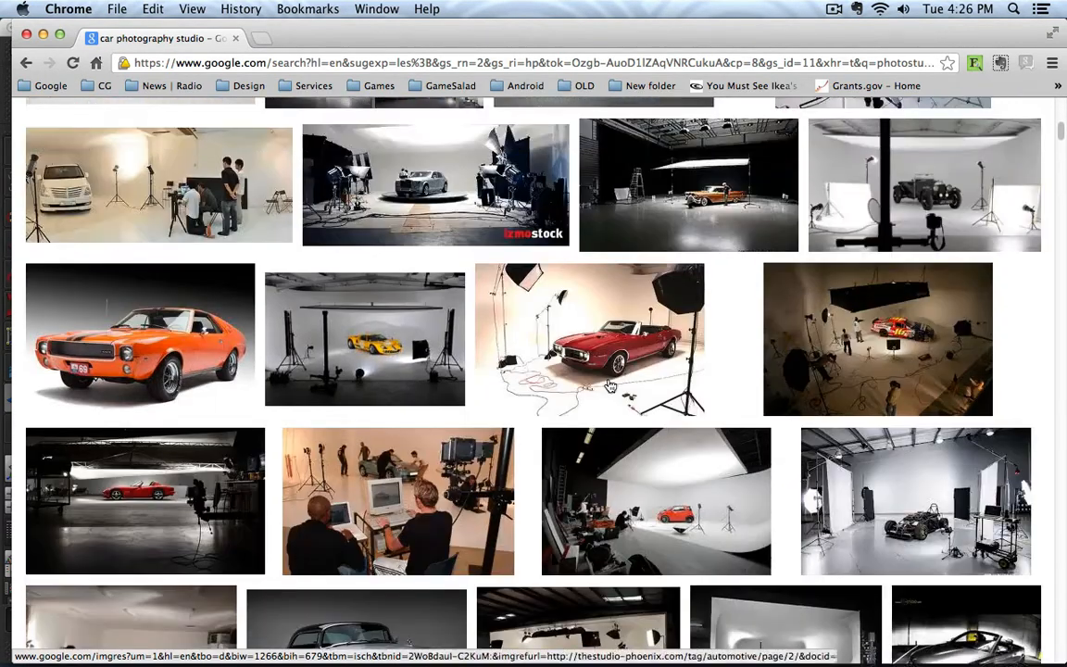
scroll(609, 385, up, 6)
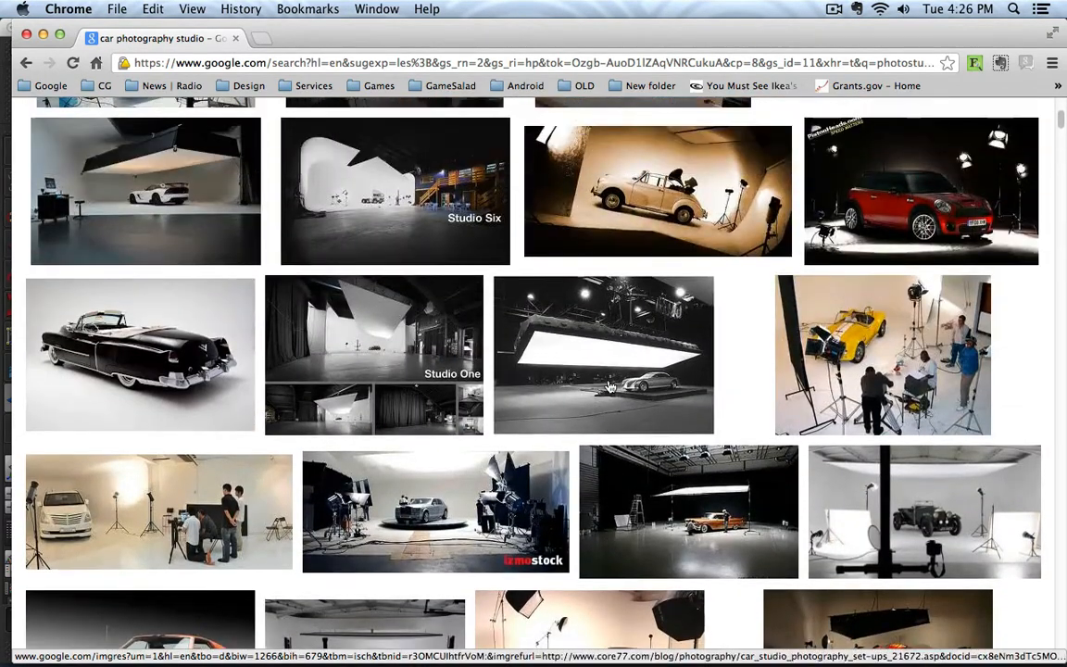
click(139, 361)
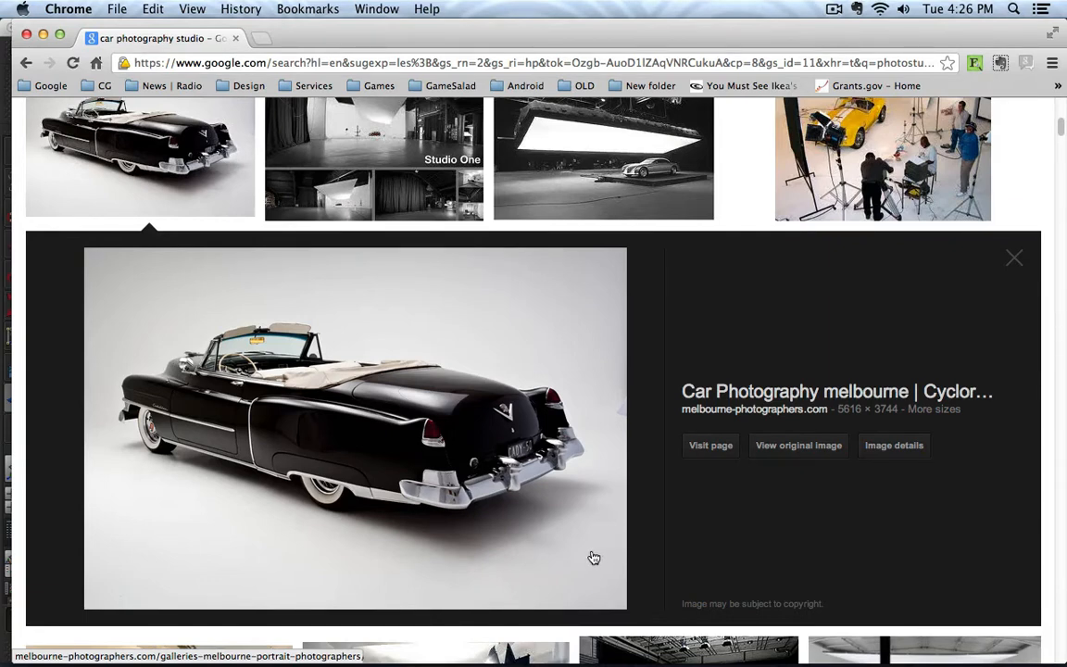
click(139, 158)
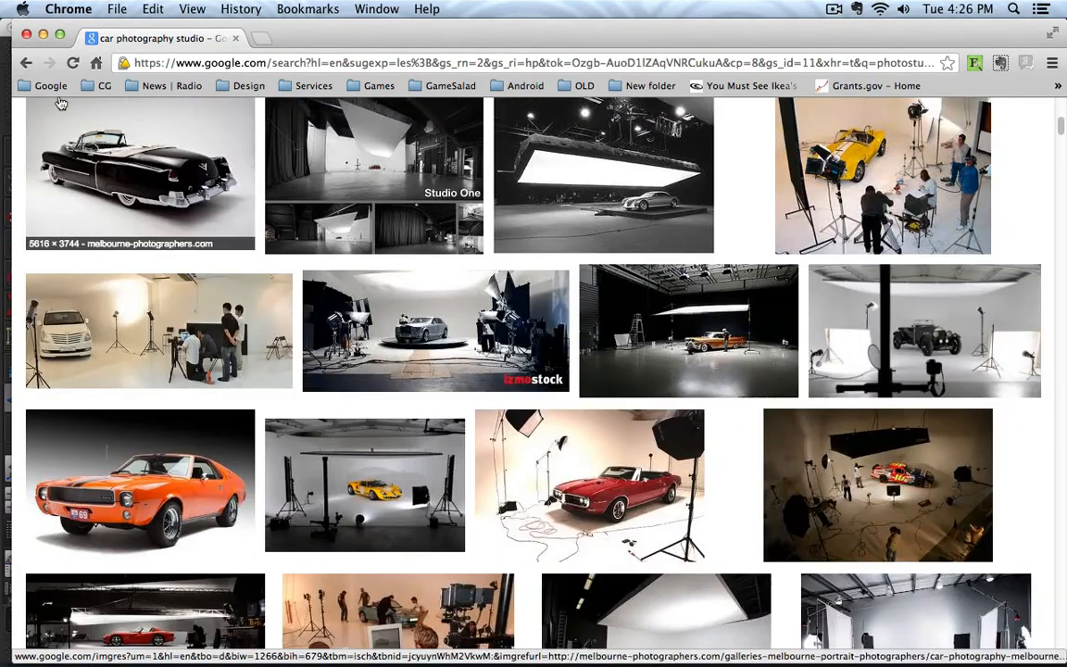
Step: Close the browser window, return to Maya and draw a polygon plane on the grid beneath the shoe
click(26, 35)
click(196, 32)
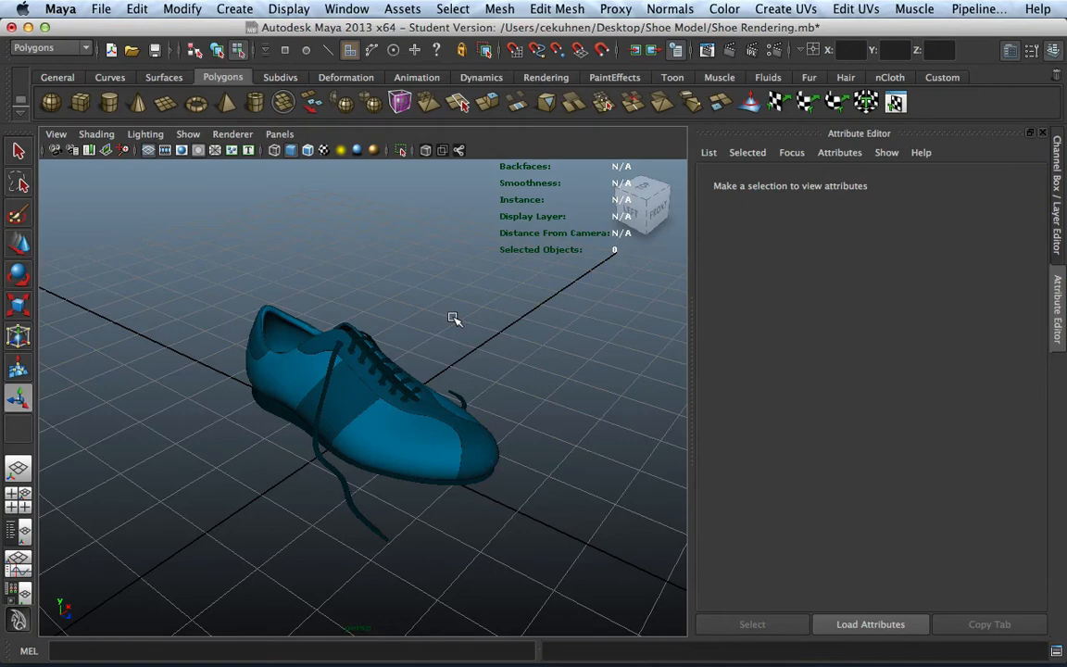
scroll(454, 318, down, 3)
click(165, 102)
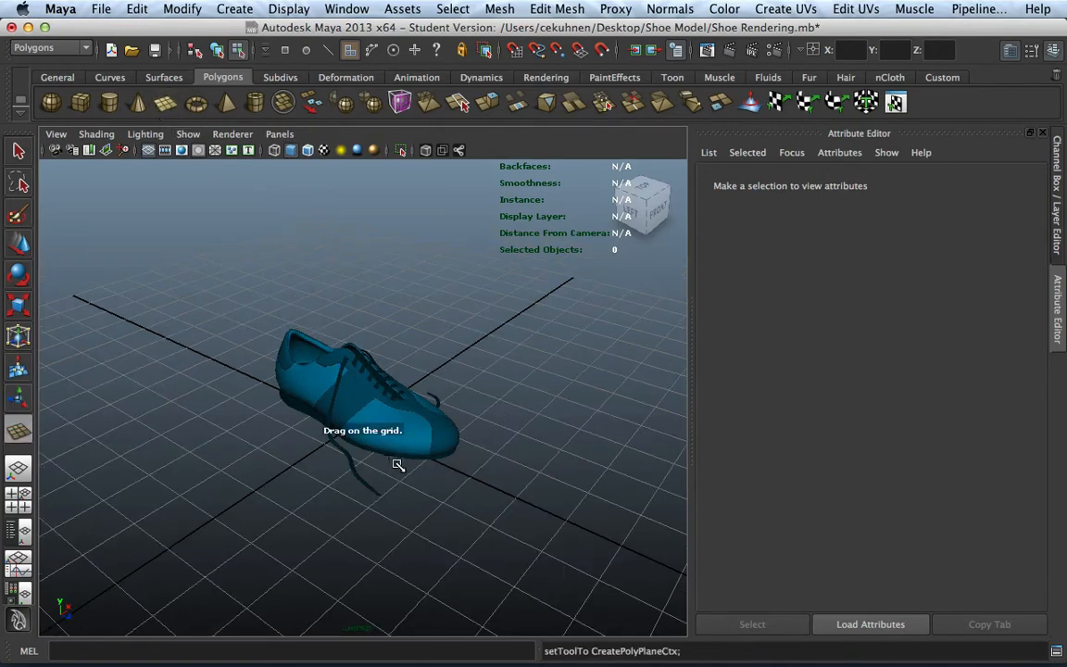
drag(338, 394, 417, 445)
Step: Scale the plane uniformly into a large floor extending well beyond the shoe and assign it a new Lambert material
key(e)
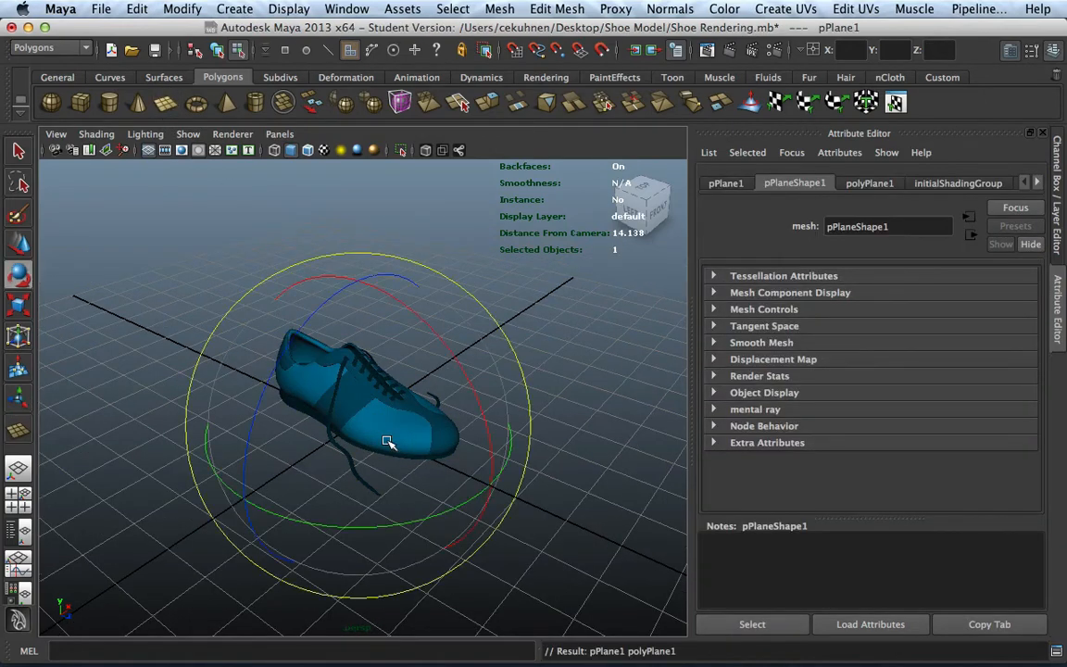
key(r)
drag(357, 424, 603, 342)
drag(358, 424, 474, 357)
right_drag(537, 361, 650, 554)
scroll(375, 412, down, 3)
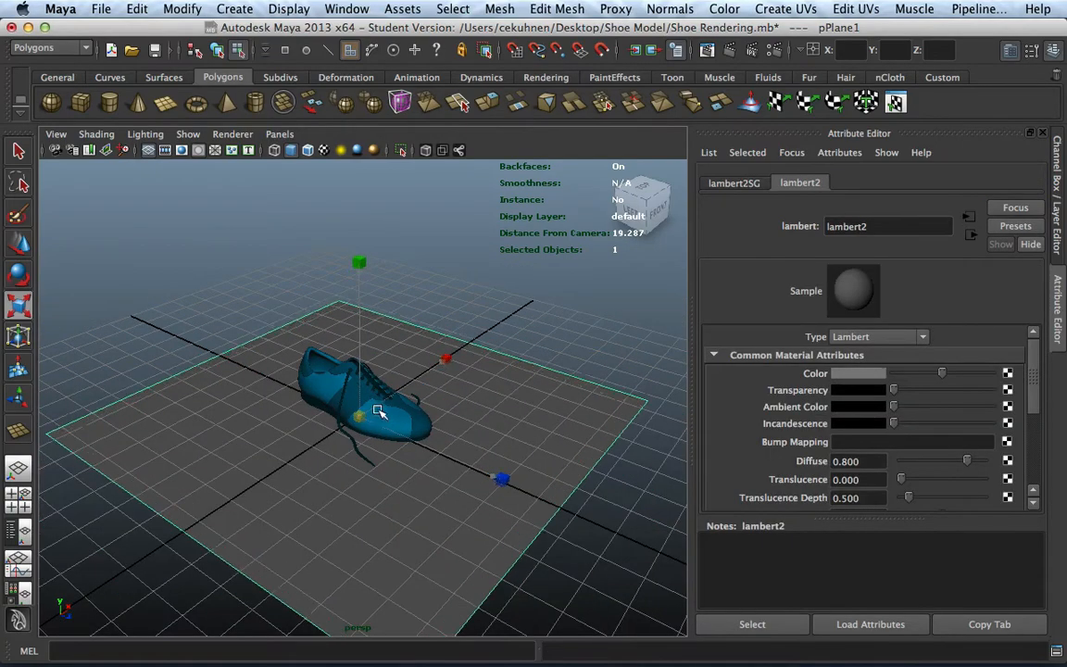
Step: Extrude the floor plane's edge behind the shoe outward about 2.6 units and raise it about 1 unit
drag(378, 410, 404, 396)
alt+drag(286, 474, 351, 477)
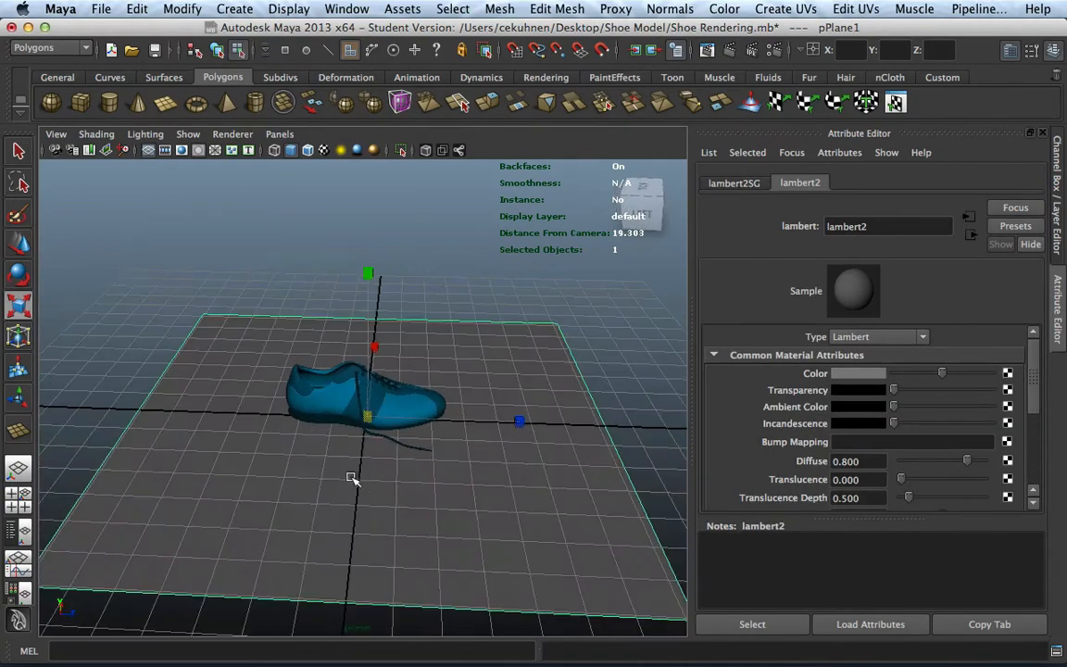
drag(369, 418, 388, 412)
alt+middle_drag(353, 465, 381, 447)
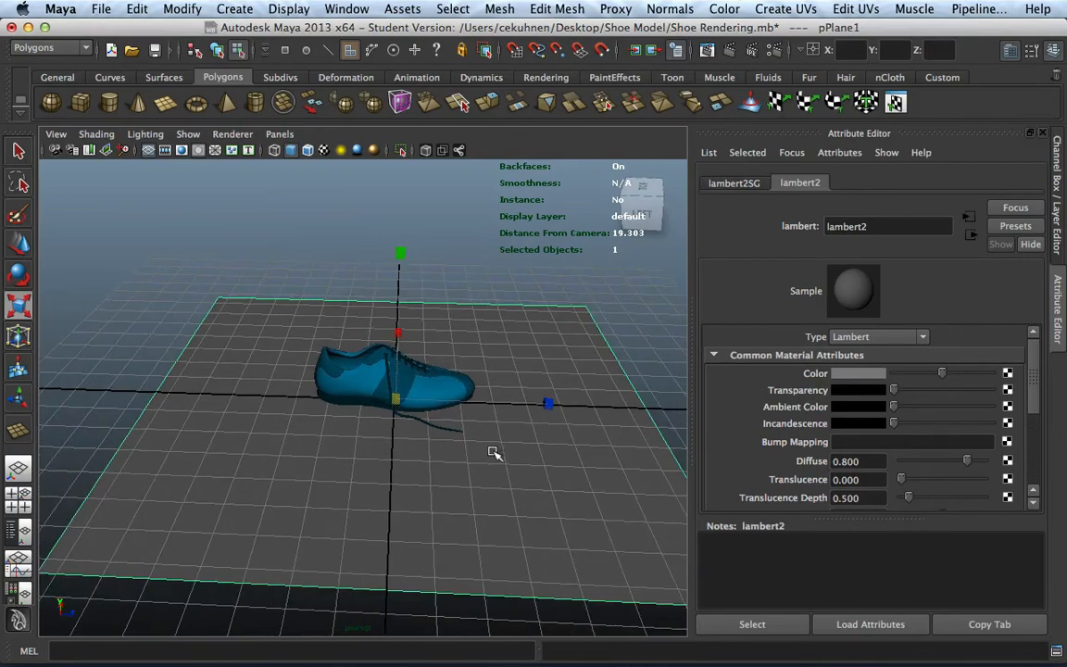
mouse_move(493, 452)
alt+mouse_down()
mouse_move(397, 446)
mouse_move(490, 468)
mouse_move(483, 457)
alt+mouse_up()
right_click(499, 448)
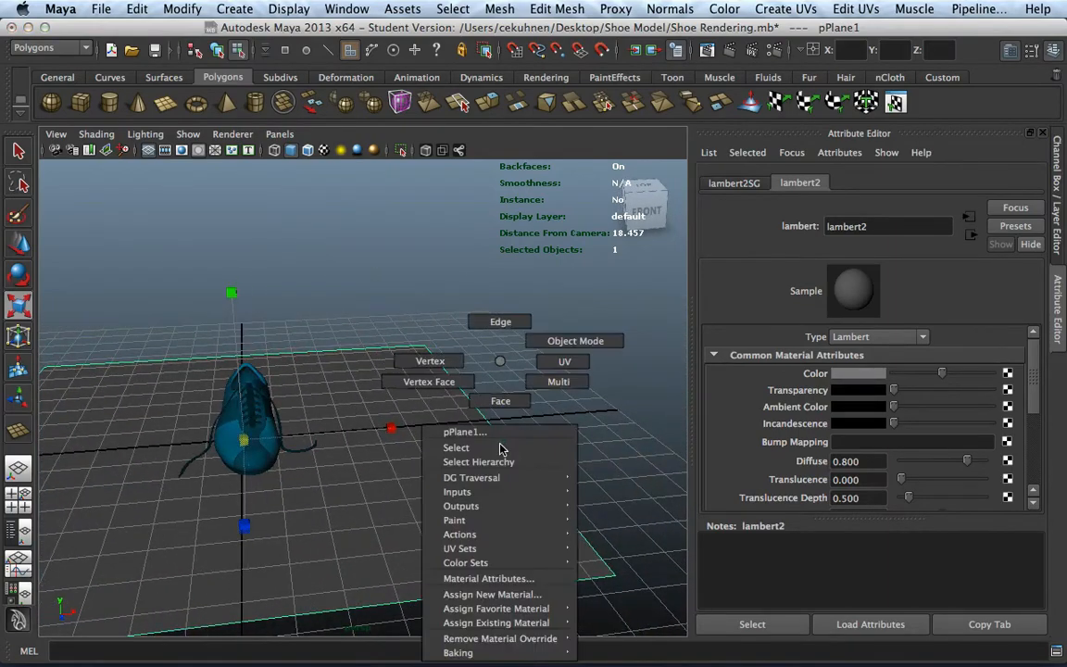
right_drag(500, 444, 502, 321)
click(514, 455)
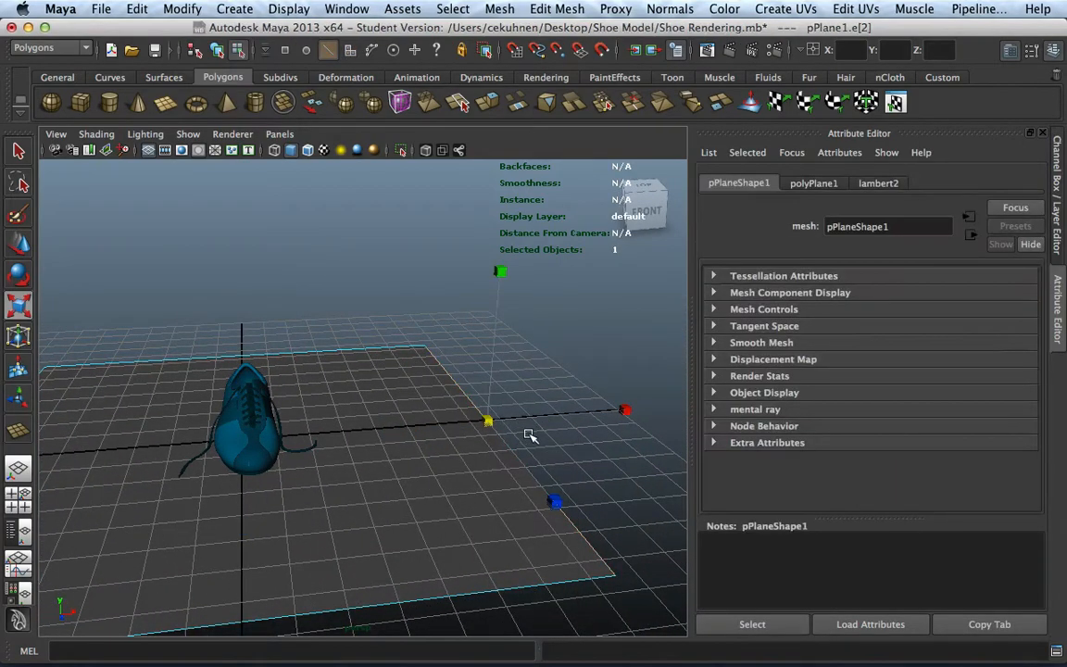
key(ctrl+e)
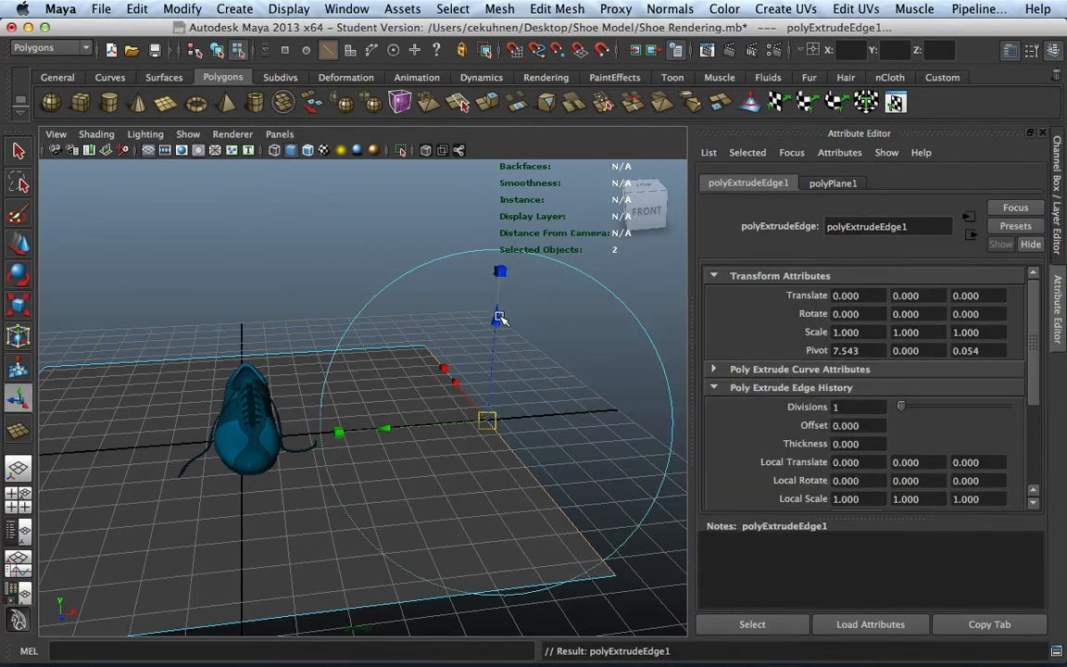
drag(499, 317, 523, 336)
drag(396, 357, 497, 393)
drag(587, 268, 586, 281)
alt+middle_drag(622, 377, 491, 420)
Step: Extrude the raised edge twice more, outward about 3.1 and 2.9 units, lifting each strip more steeply into a curved backdrop
key(g)
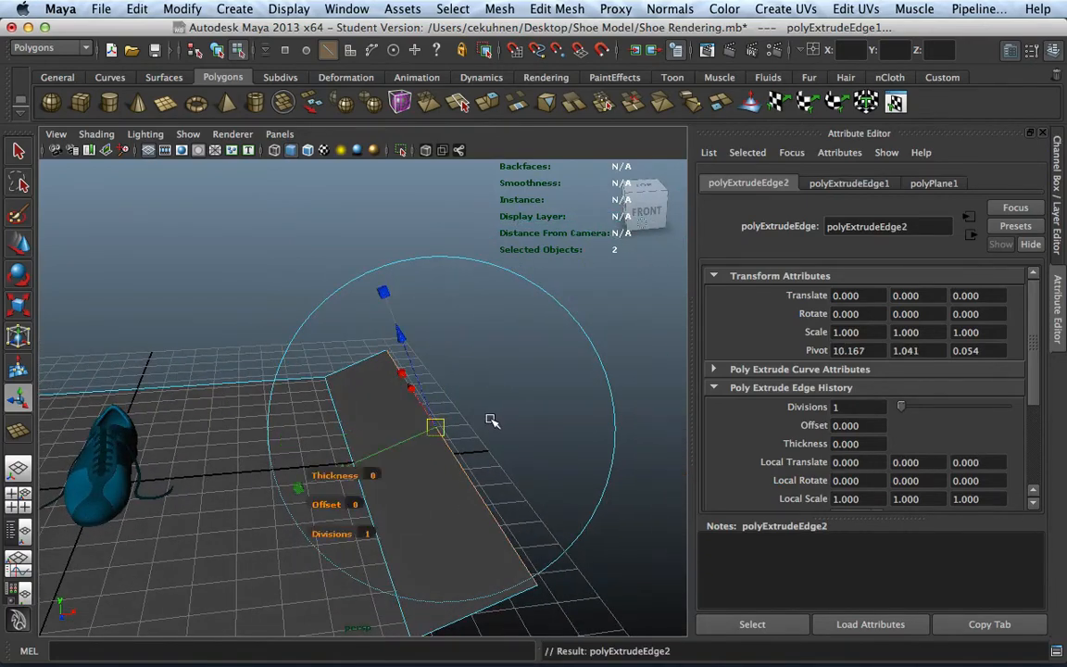
drag(357, 470, 451, 430)
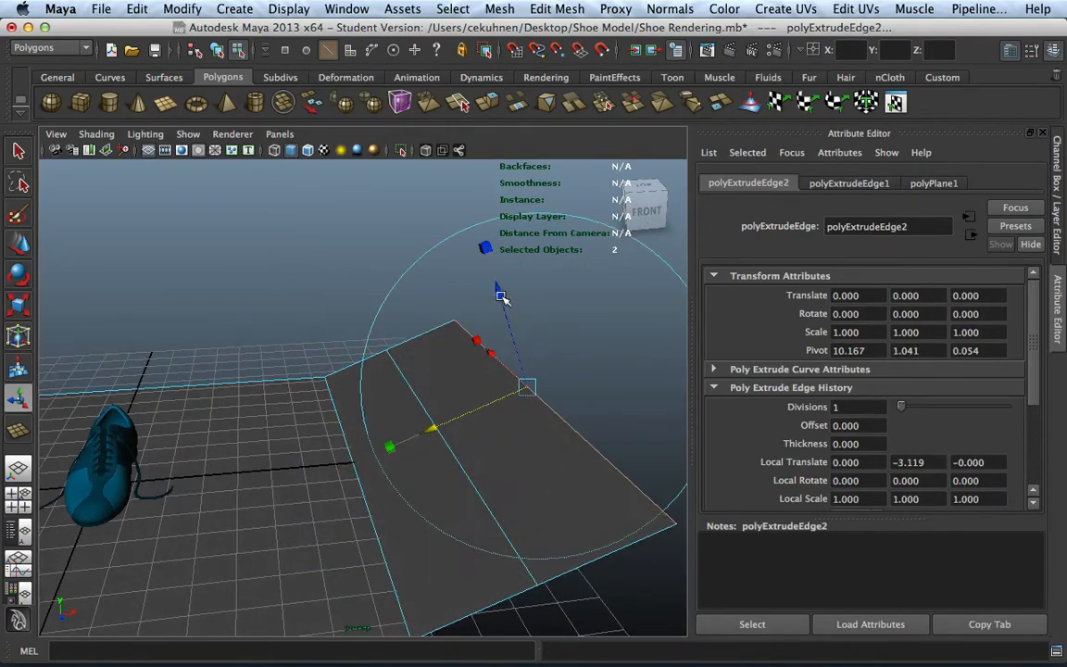
drag(498, 292, 495, 268)
key(g)
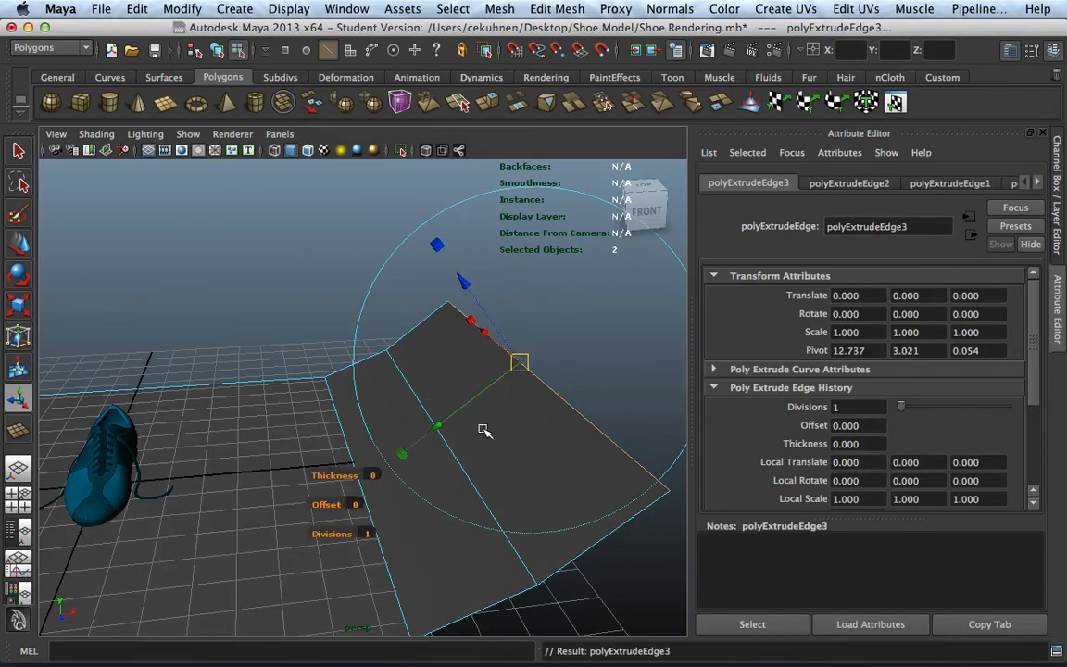
drag(433, 431, 576, 374)
alt+middle_drag(576, 374, 562, 424)
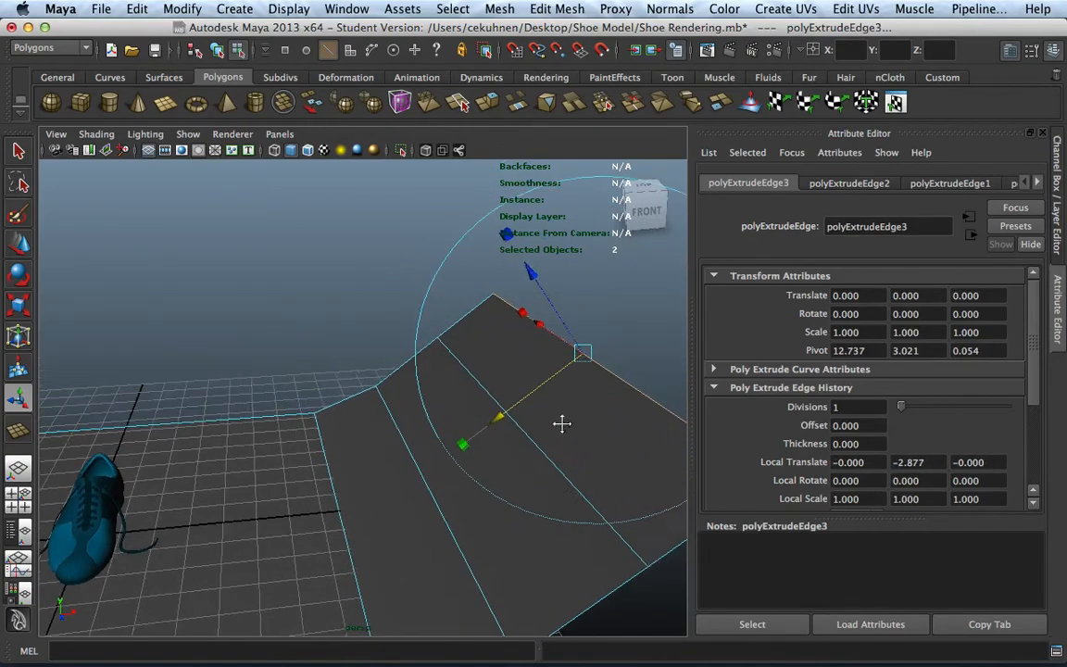
drag(529, 276, 508, 225)
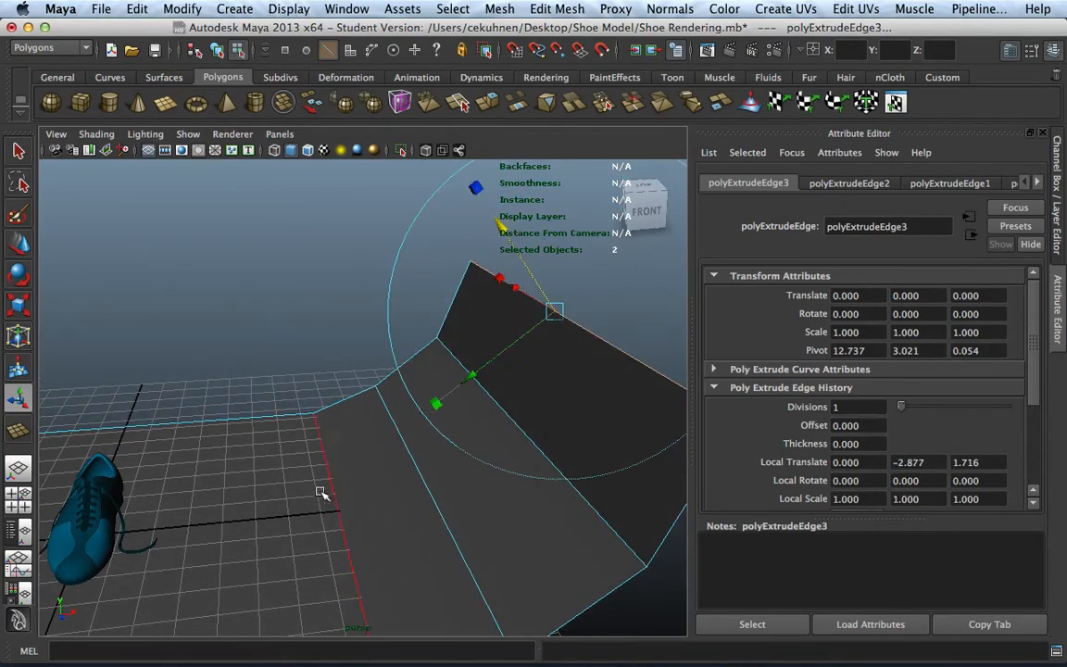
Step: Return to object mode and display the whole backdrop plane with smooth mesh preview
alt+drag(319, 490, 477, 482)
right_drag(477, 484, 534, 348)
scroll(515, 479, down, 5)
mouse_move(520, 488)
alt+mouse_down()
mouse_move(317, 470)
mouse_move(474, 503)
mouse_move(516, 495)
mouse_move(533, 472)
alt+mouse_up()
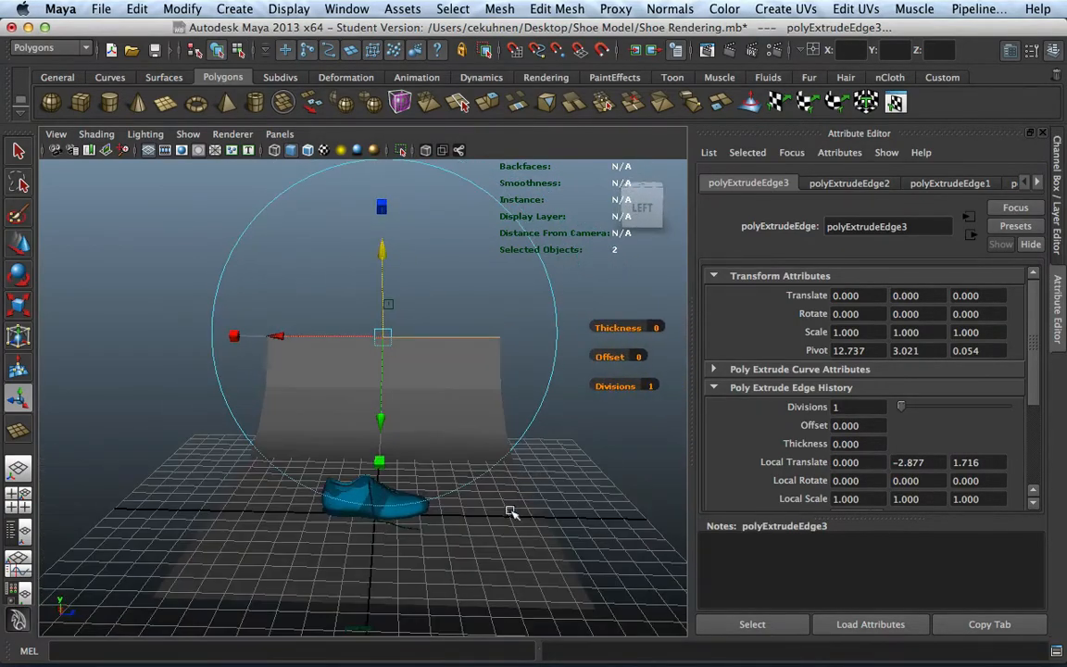
click(505, 553)
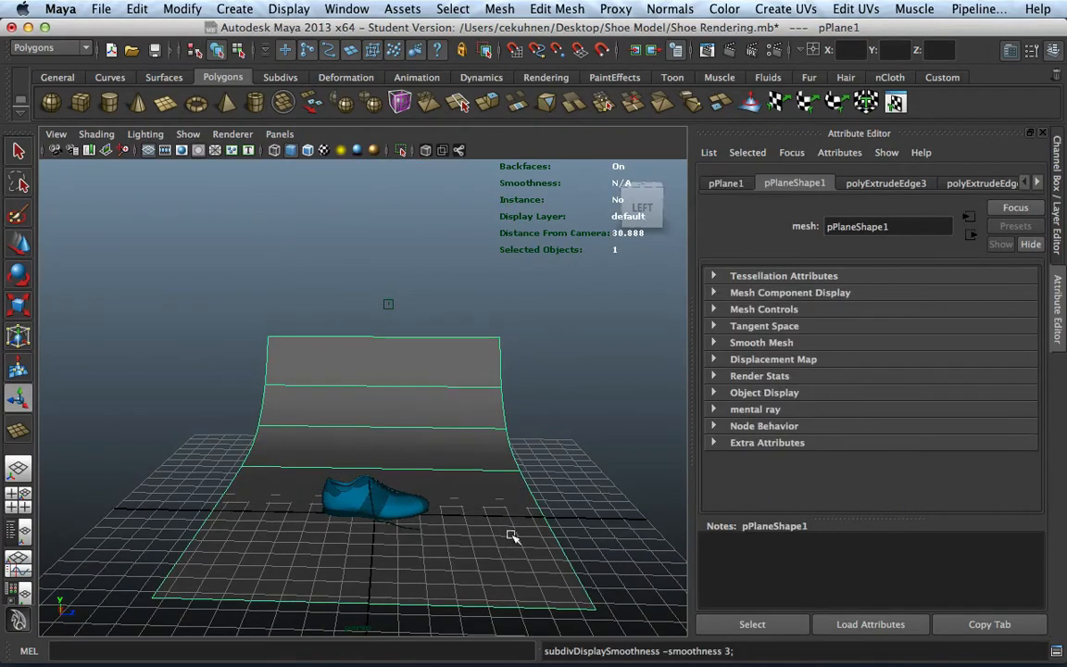
alt+drag(512, 536, 326, 488)
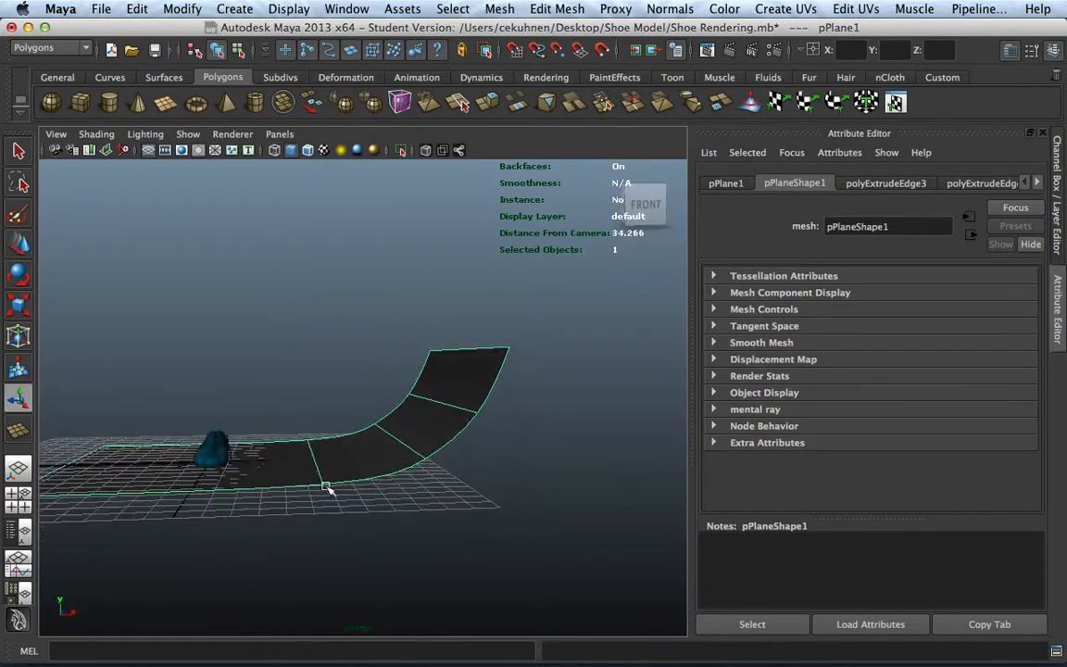
Step: Move the floor's front edge, opposite the curved wall, inward until it lies beneath the shoe
alt+drag(263, 446, 284, 460)
right_drag(310, 458, 298, 315)
click(67, 485)
alt+middle_drag(114, 500, 148, 495)
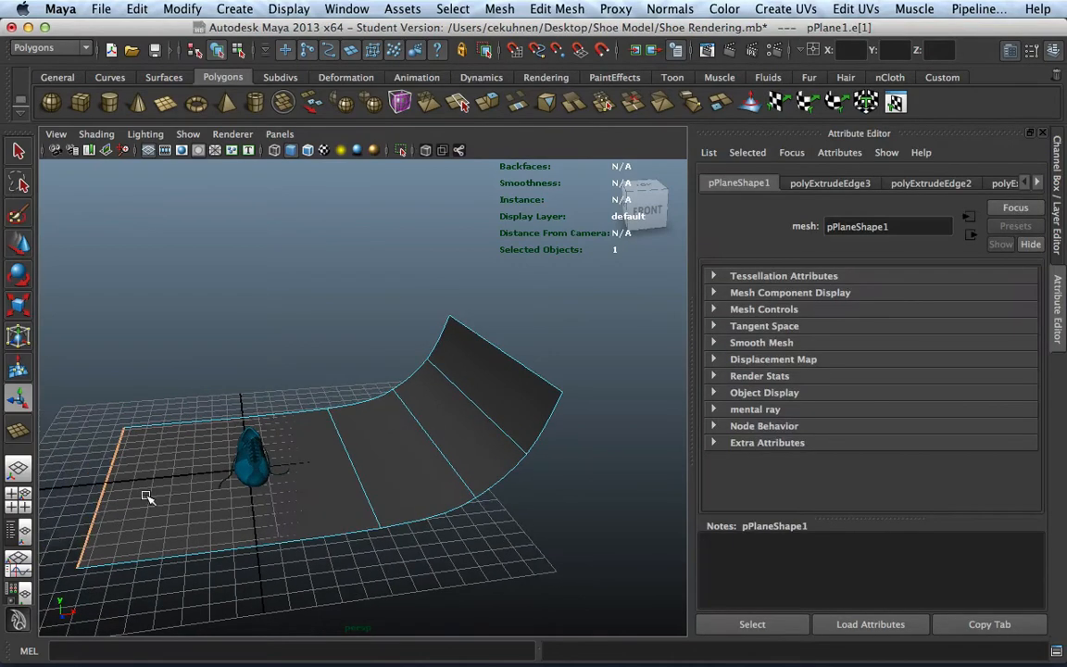
key(w)
drag(187, 485, 352, 476)
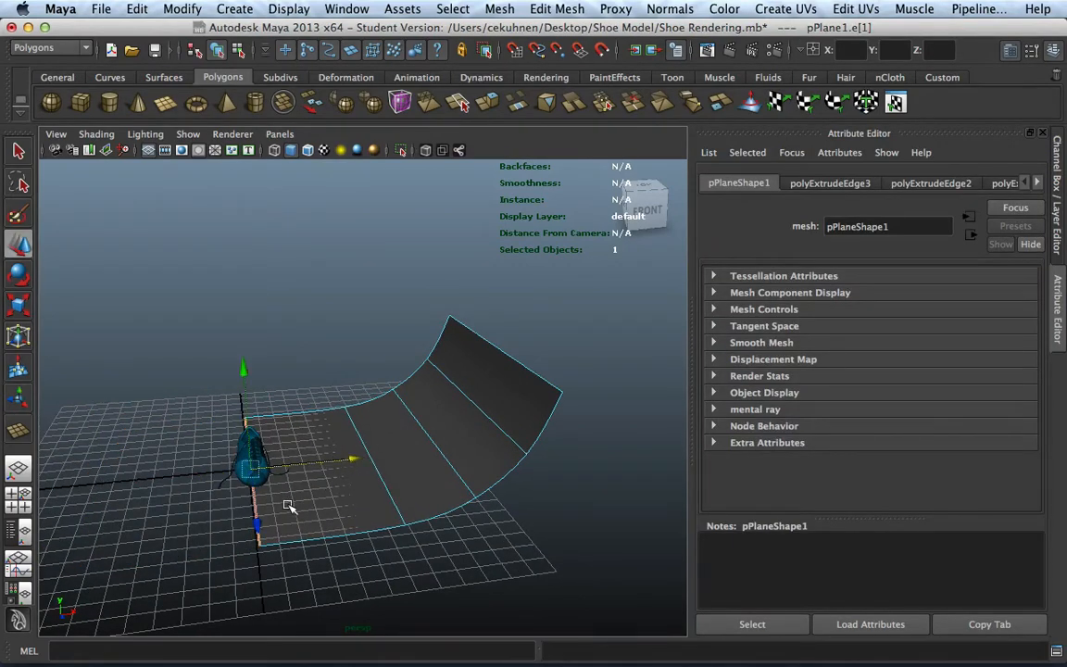
Step: Extrude the edge beneath the shoe forward about 6.5 units to restore the floor, then return to object mode
key(g)
drag(92, 483, 11, 480)
alt+drag(231, 480, 374, 476)
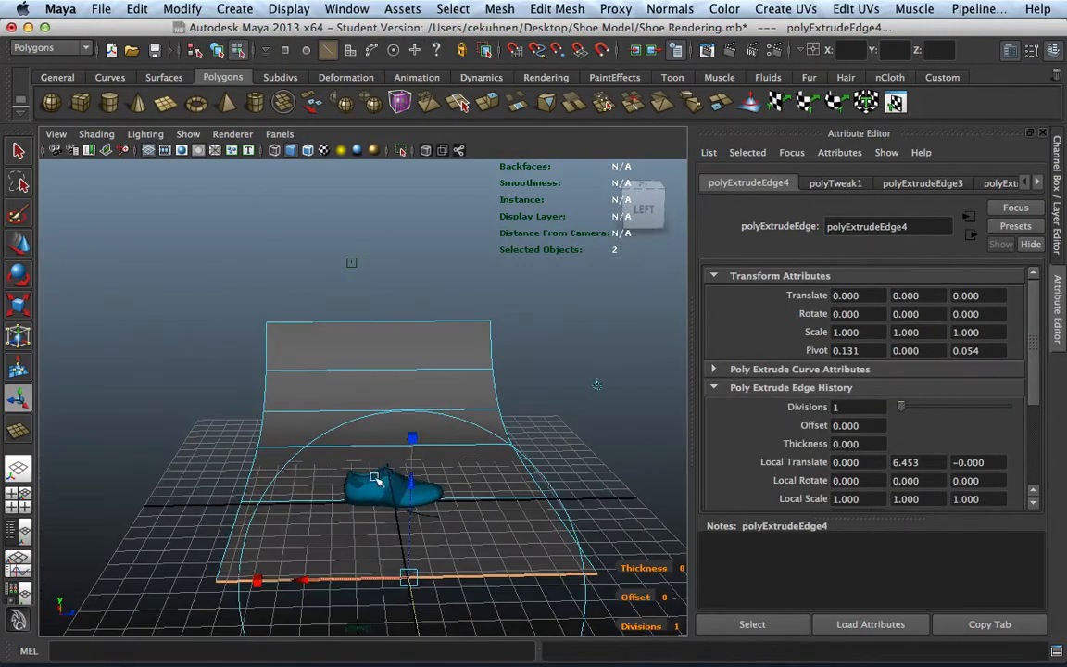
click(20, 153)
click(190, 365)
alt+drag(208, 437, 316, 459)
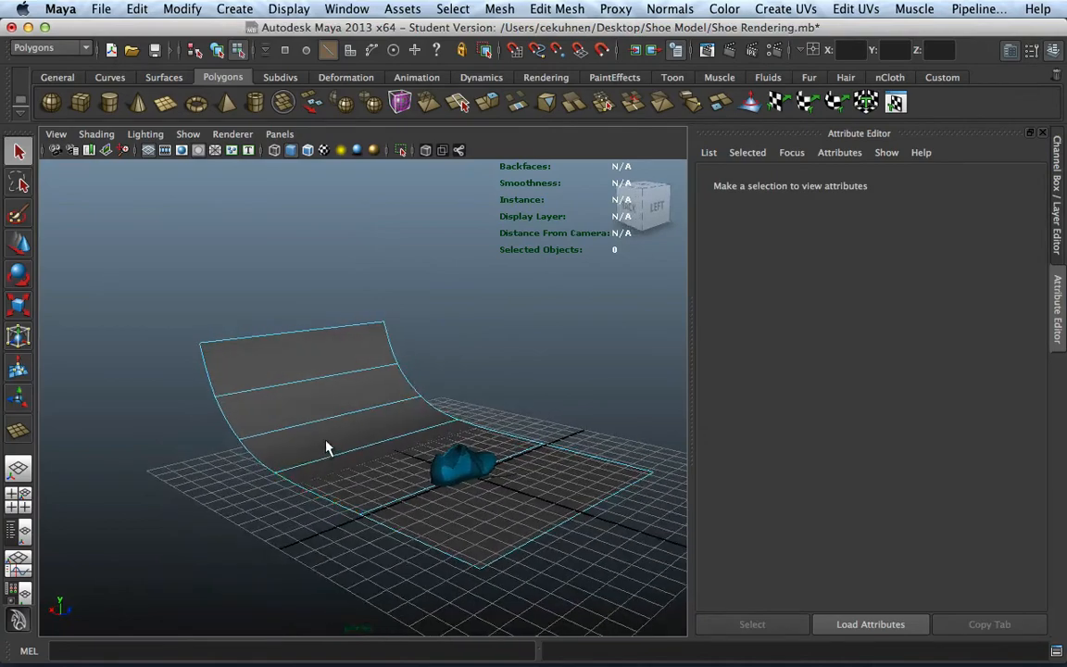
right_drag(325, 445, 374, 341)
alt+drag(374, 341, 278, 398)
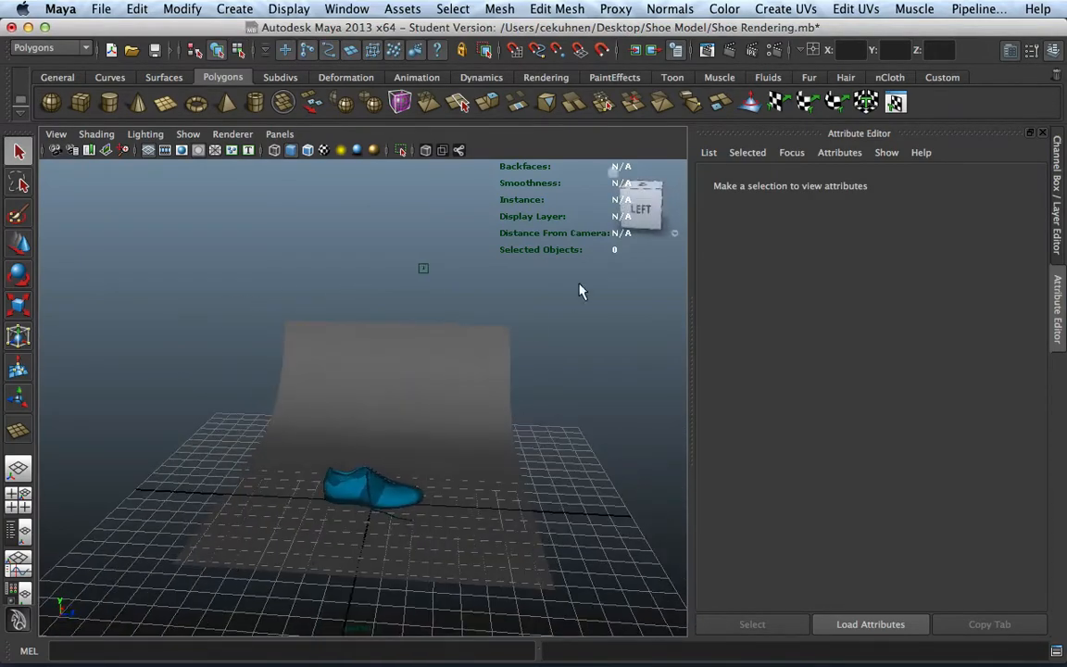
Step: Check the mental ray render settings for image size, default light and indirect lighting, then close them
click(774, 50)
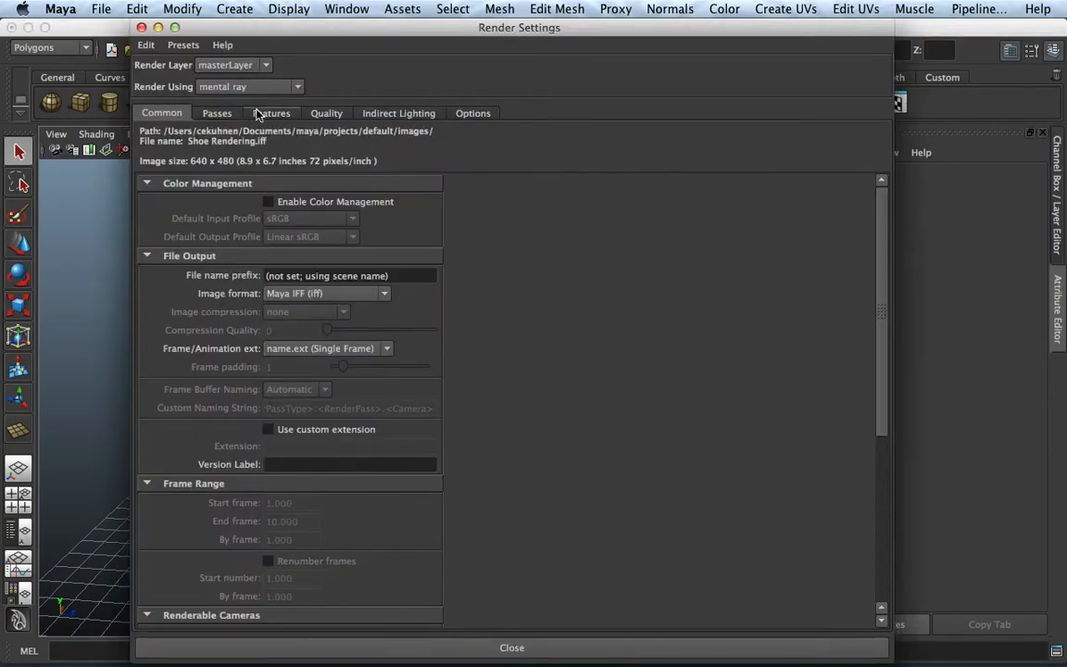
scroll(245, 361, down, 5)
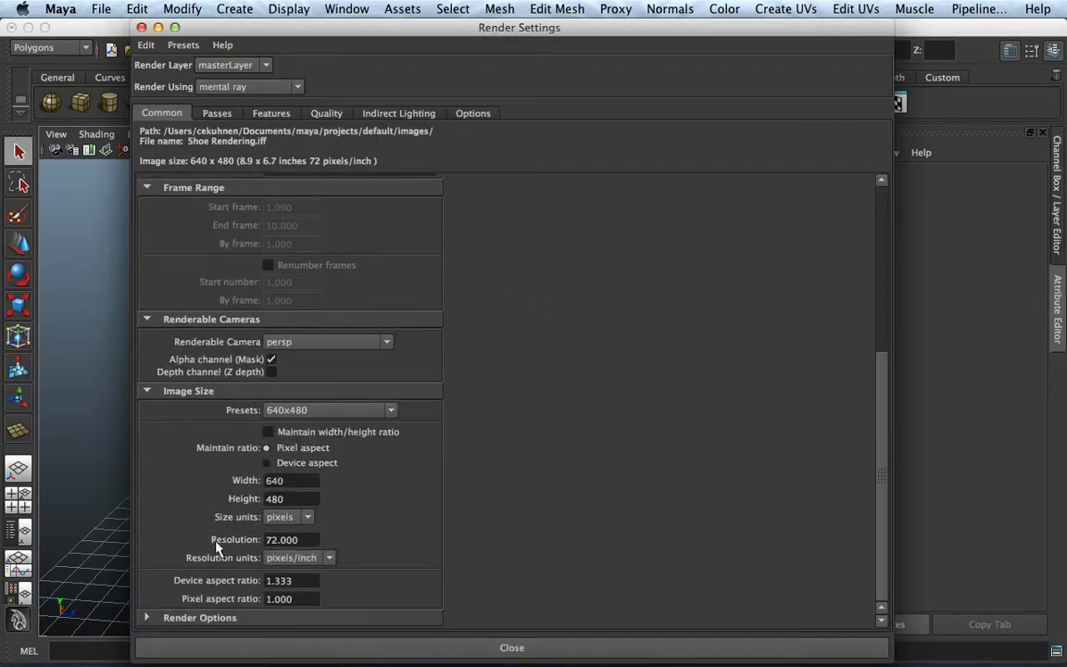
click(146, 618)
scroll(223, 514, down, 2)
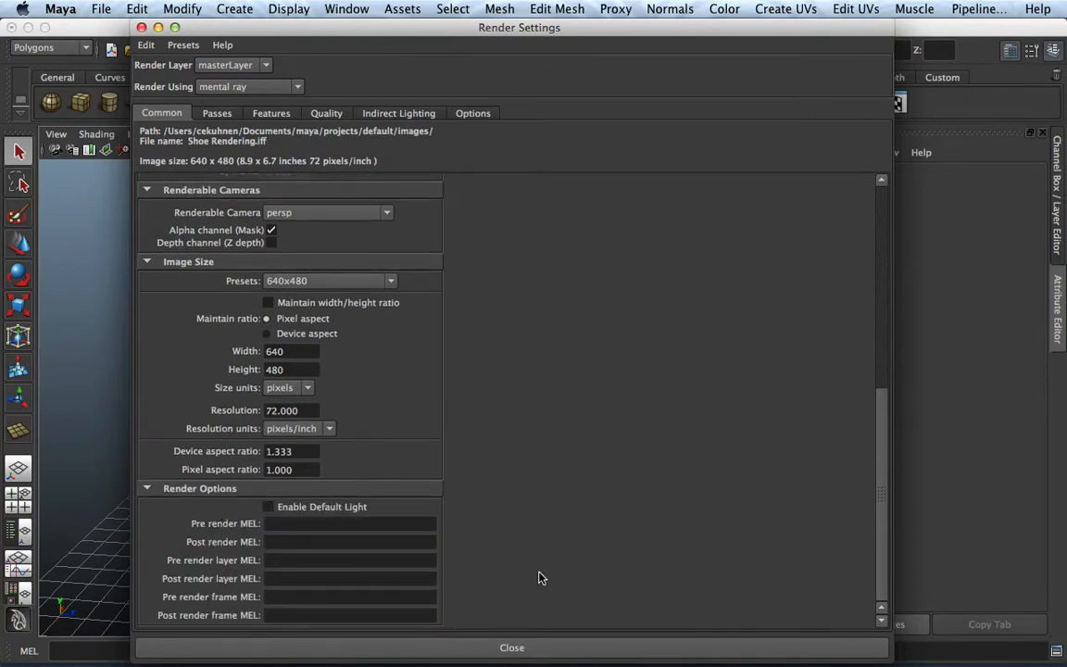
click(396, 115)
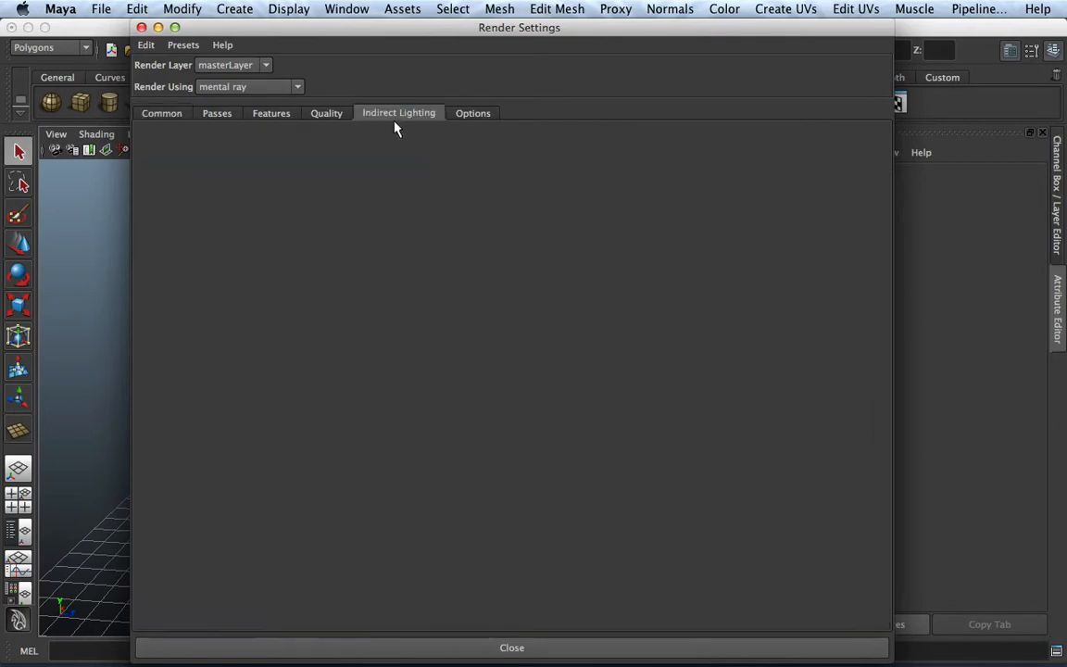
click(141, 28)
alt+drag(470, 324, 437, 299)
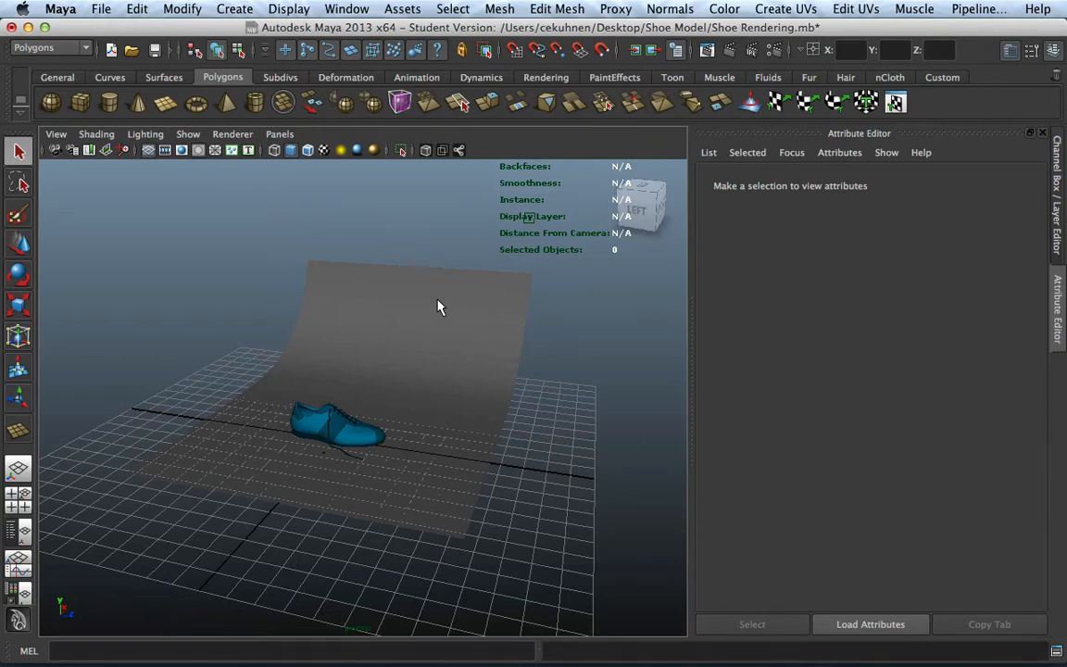
Step: Create an area light and place it behind the shoe's heel, raised above the floor
click(237, 9)
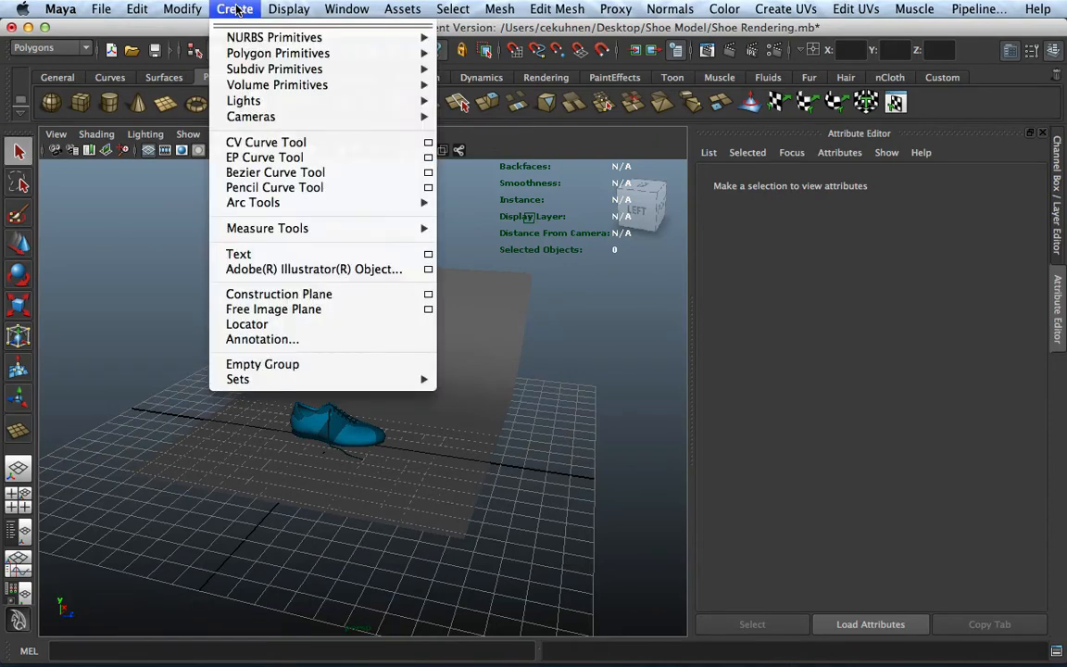
mouse_move(398, 100)
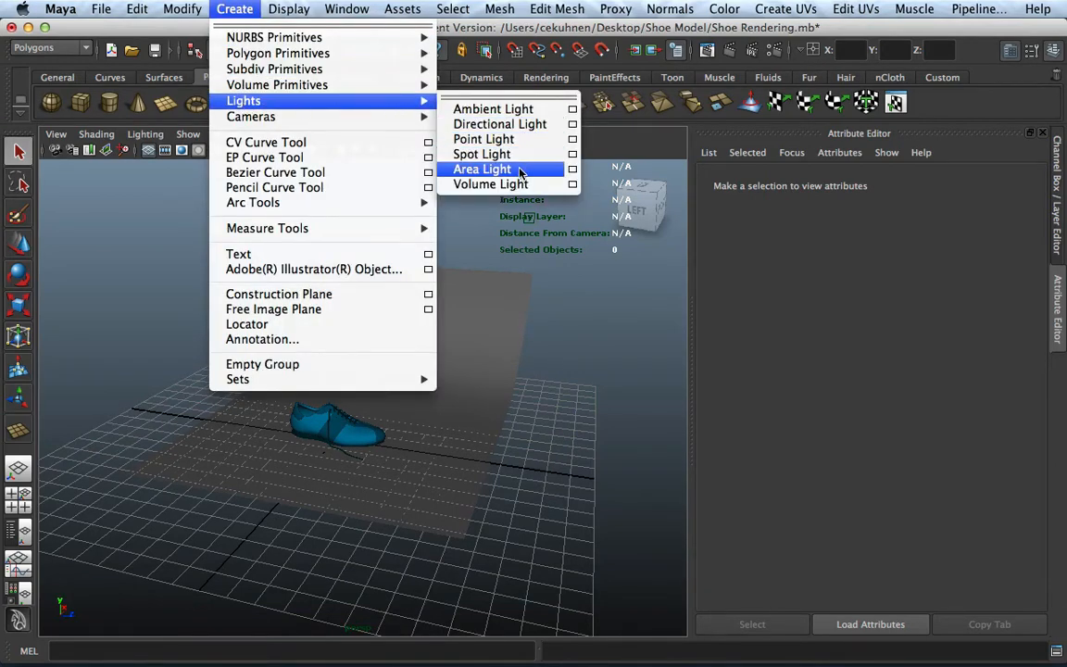
click(481, 168)
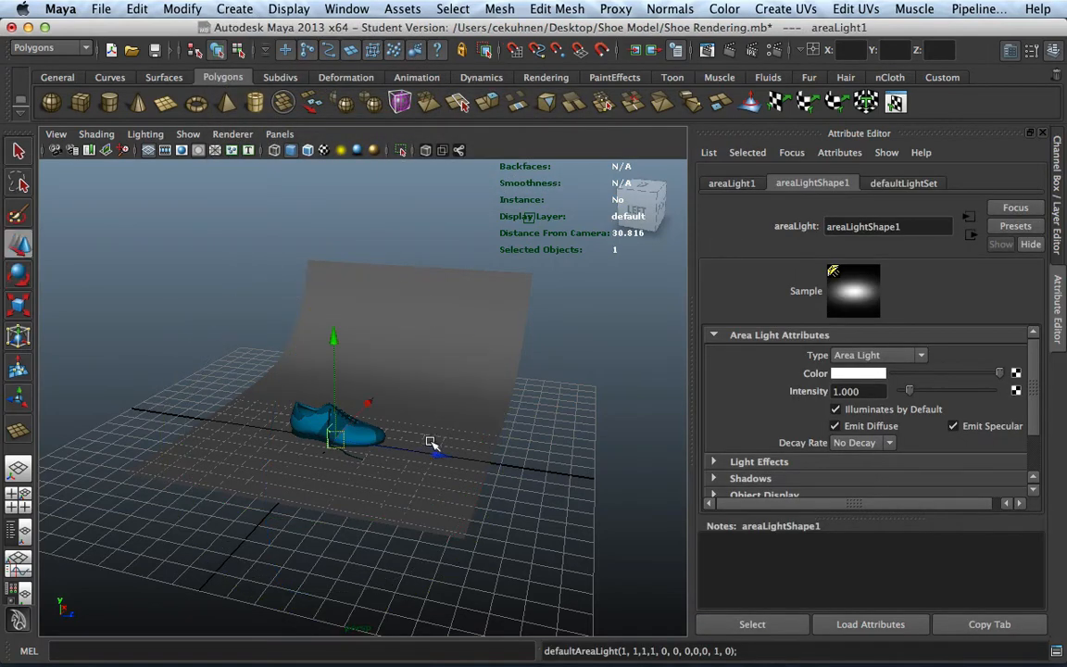
drag(443, 458, 316, 434)
drag(212, 317, 206, 270)
Step: Create a locator and position it above the floor between the area light and the shoe's heel
click(234, 9)
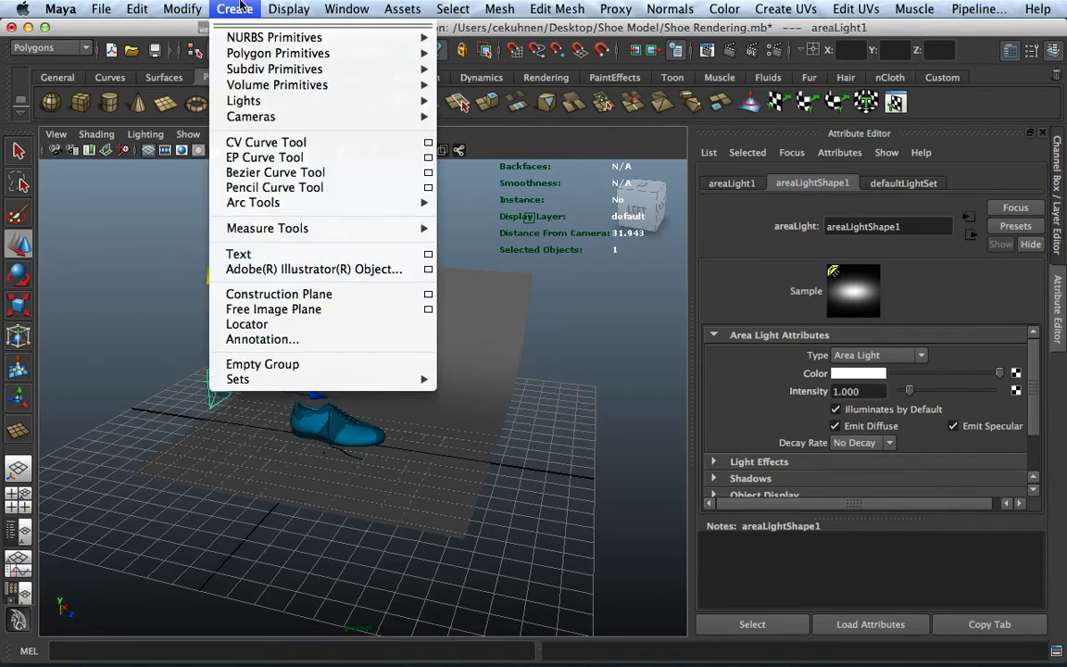
click(297, 327)
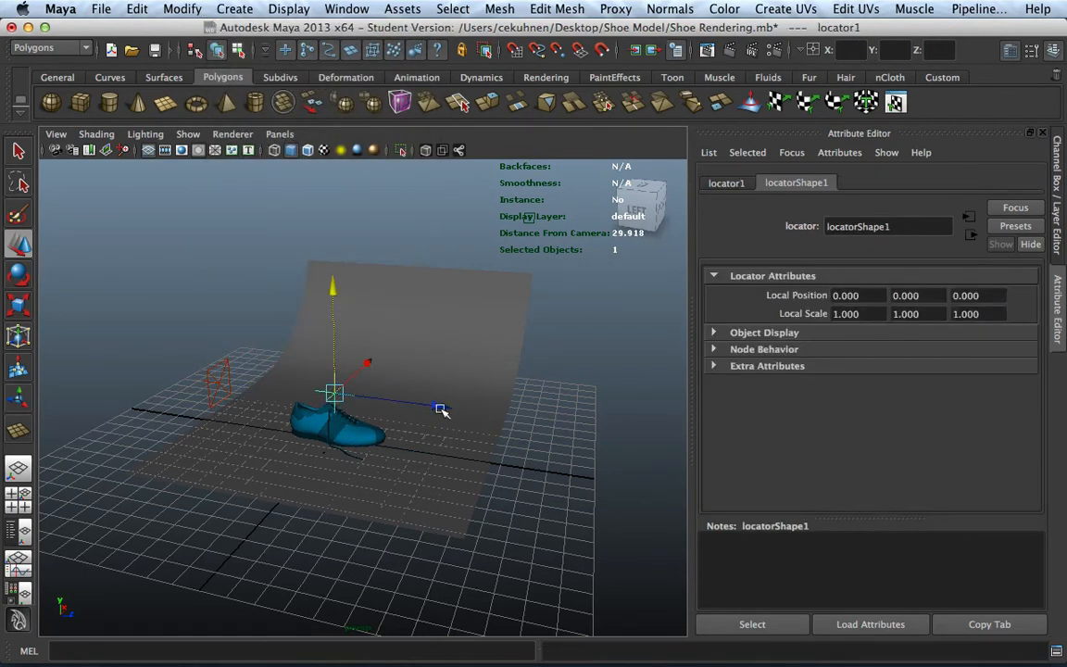
drag(439, 405, 374, 405)
scroll(251, 362, up, 5)
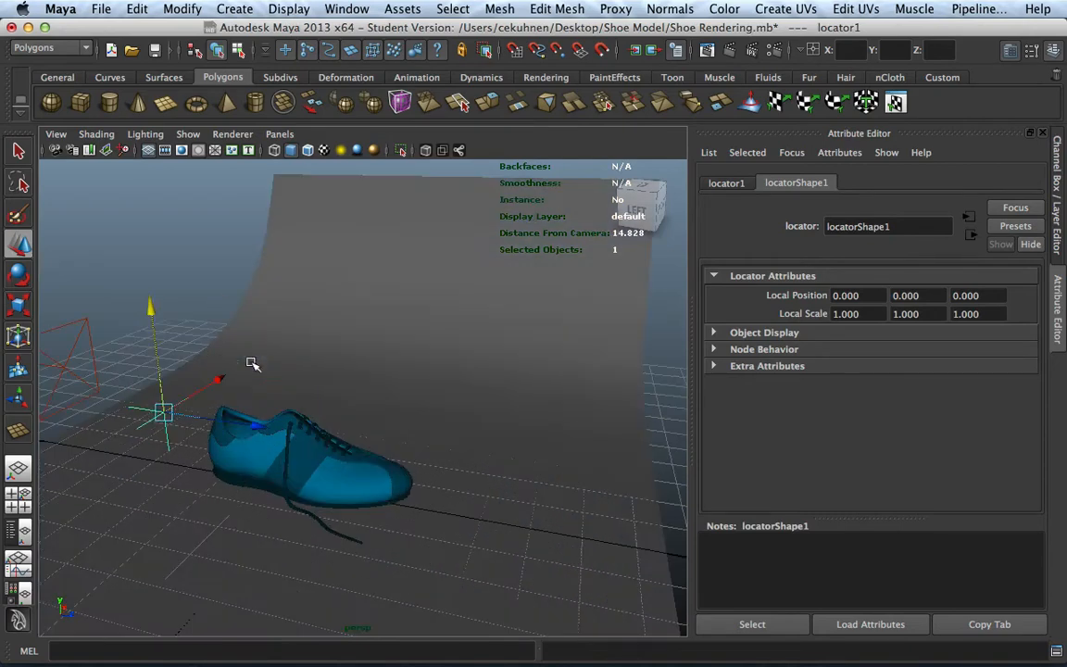
alt+middle_drag(178, 348, 298, 348)
click(236, 331)
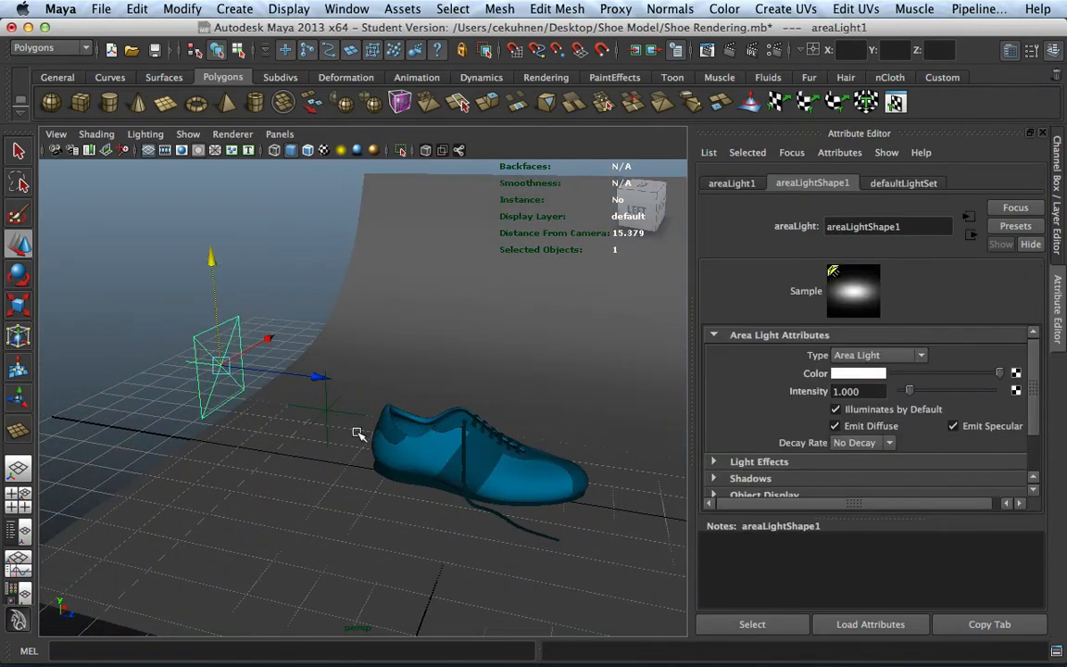
shift+click(323, 411)
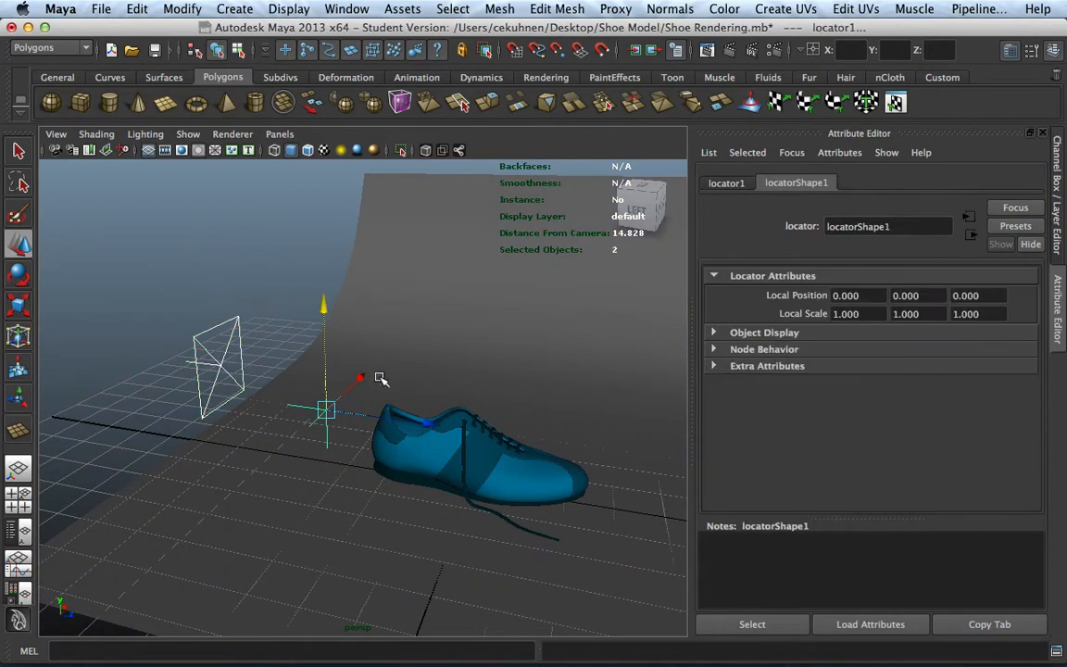
click(270, 344)
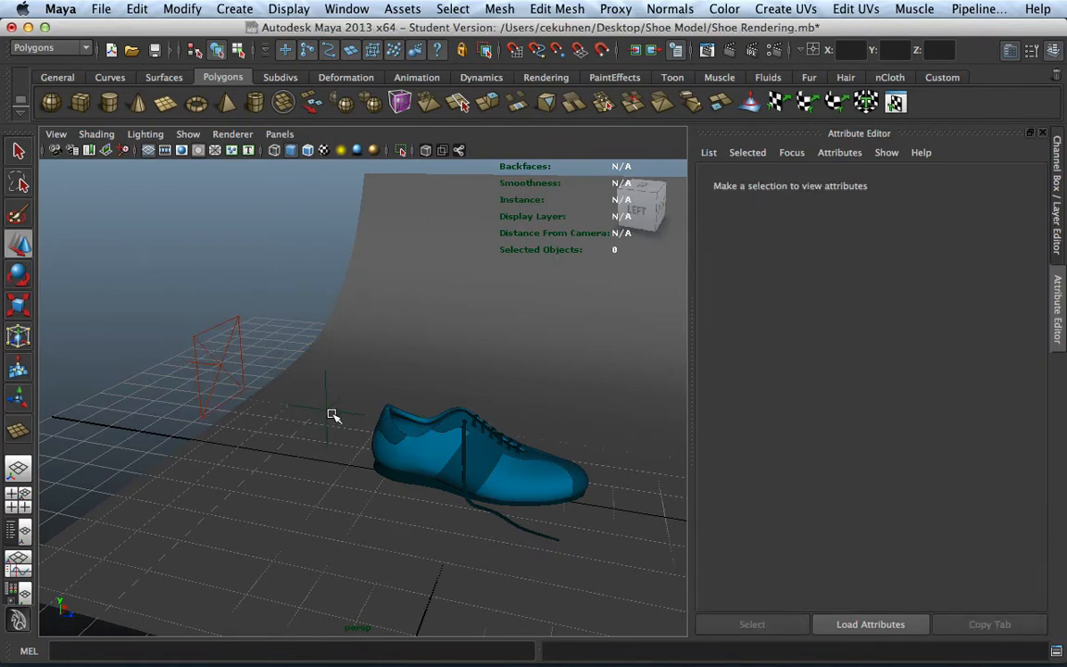
Step: Aim-constrain the area light to the locator with aim vector 0, 0, -1 and up vector 0, 1, 0 on all axes
click(333, 412)
shift+click(243, 349)
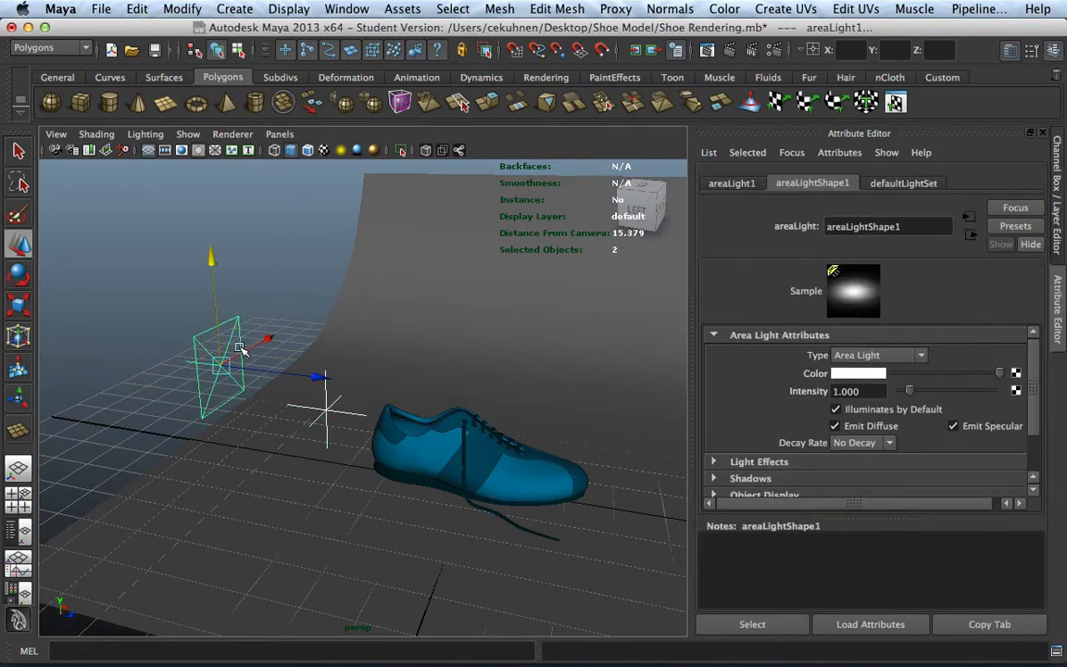
click(276, 135)
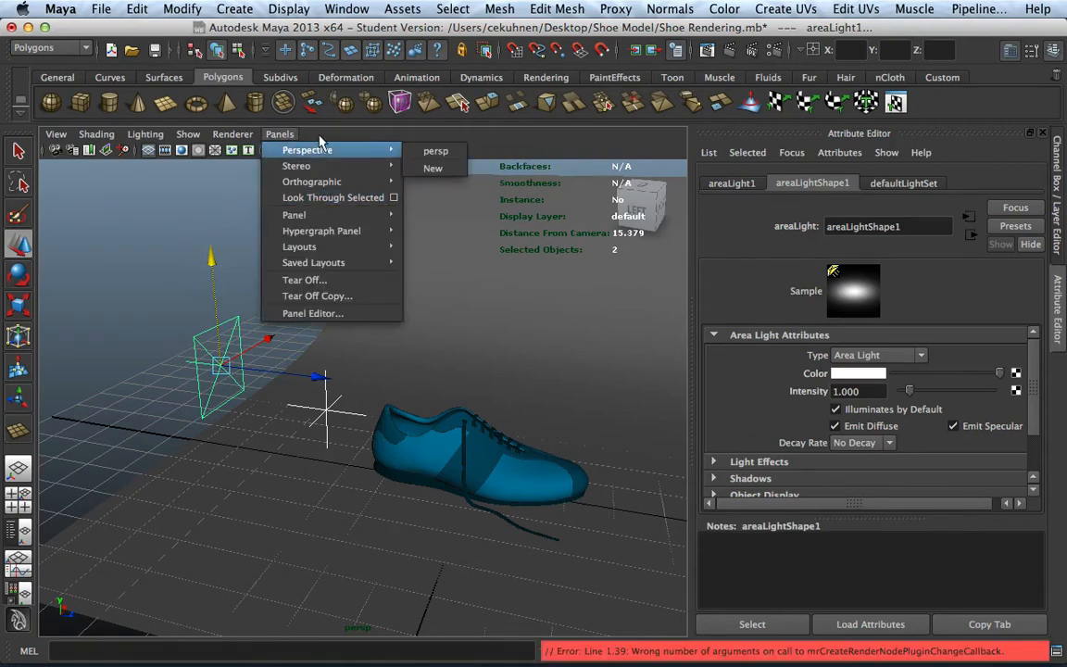
click(319, 138)
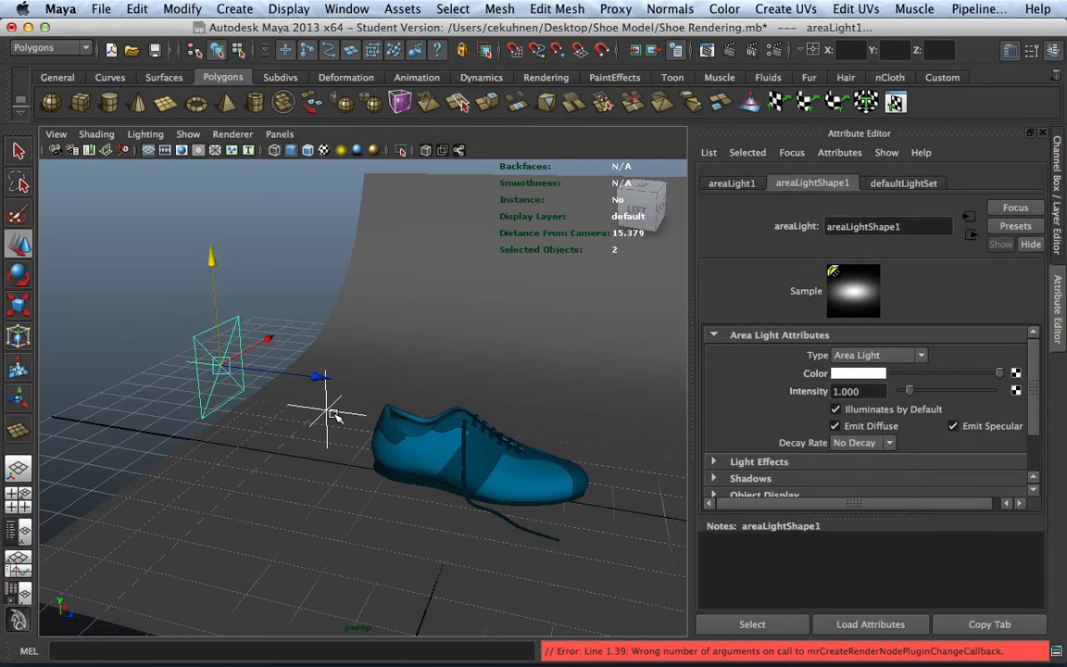
click(67, 47)
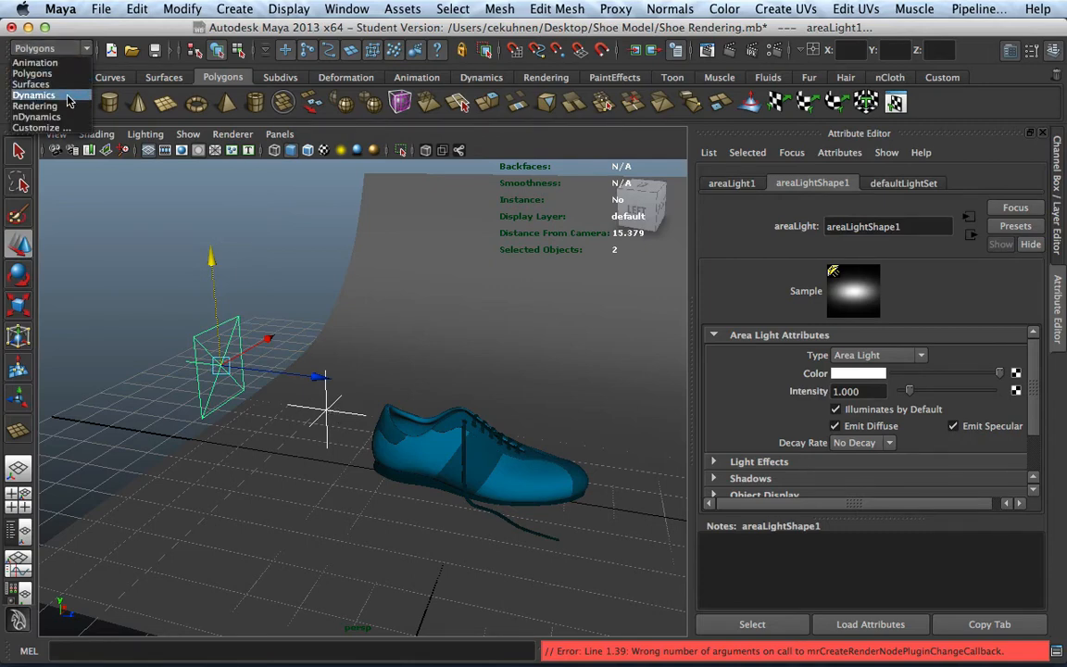
click(65, 62)
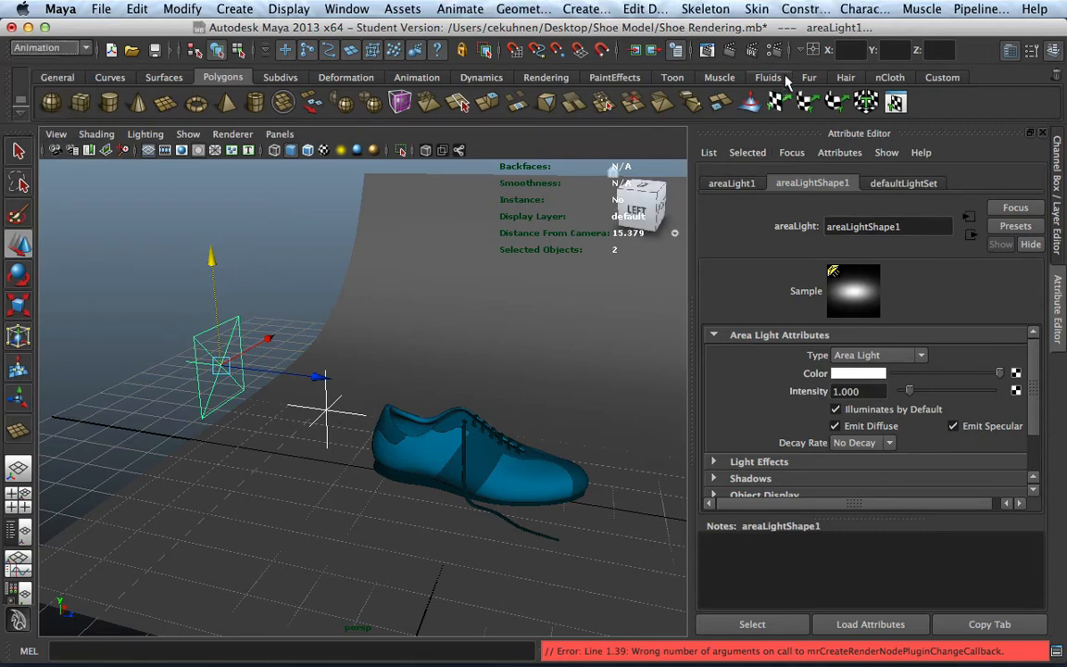
click(803, 9)
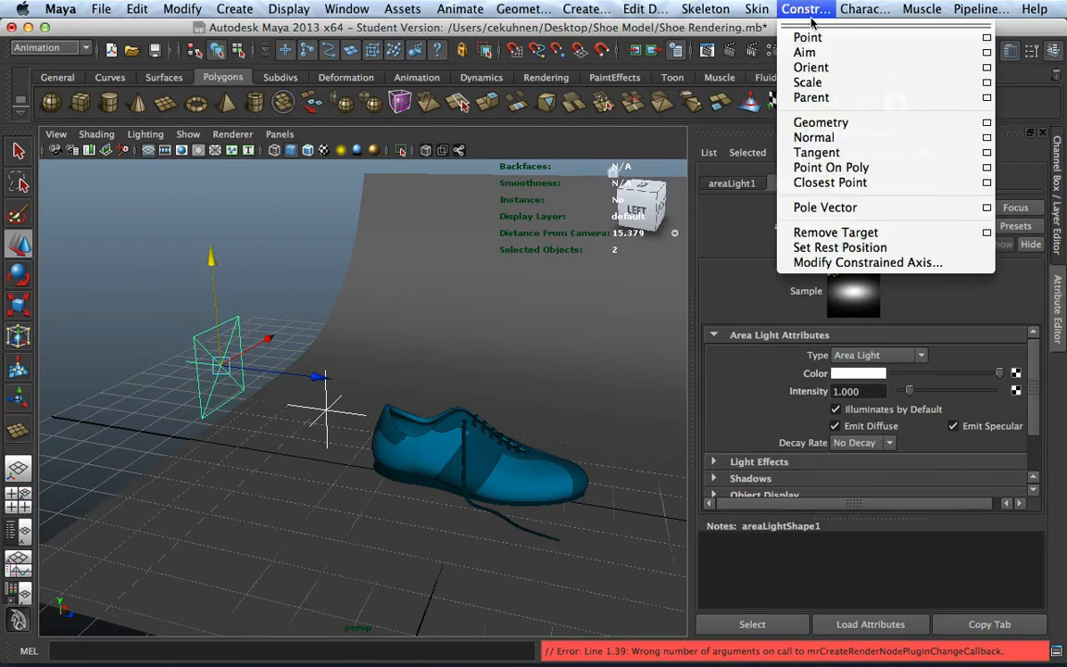
click(987, 53)
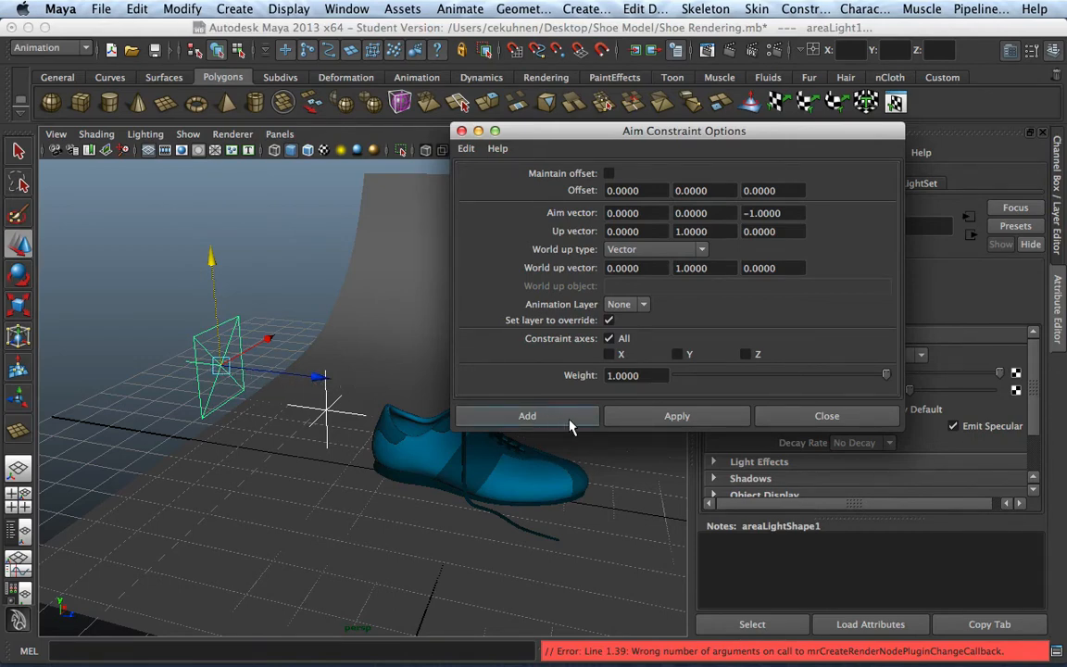
click(643, 417)
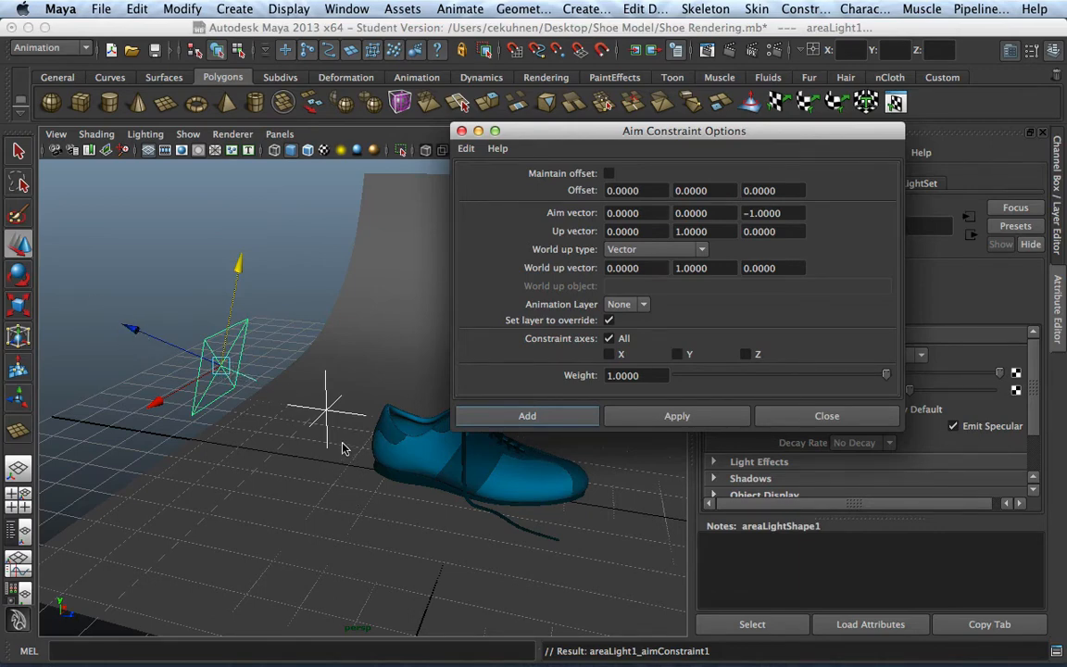
click(824, 415)
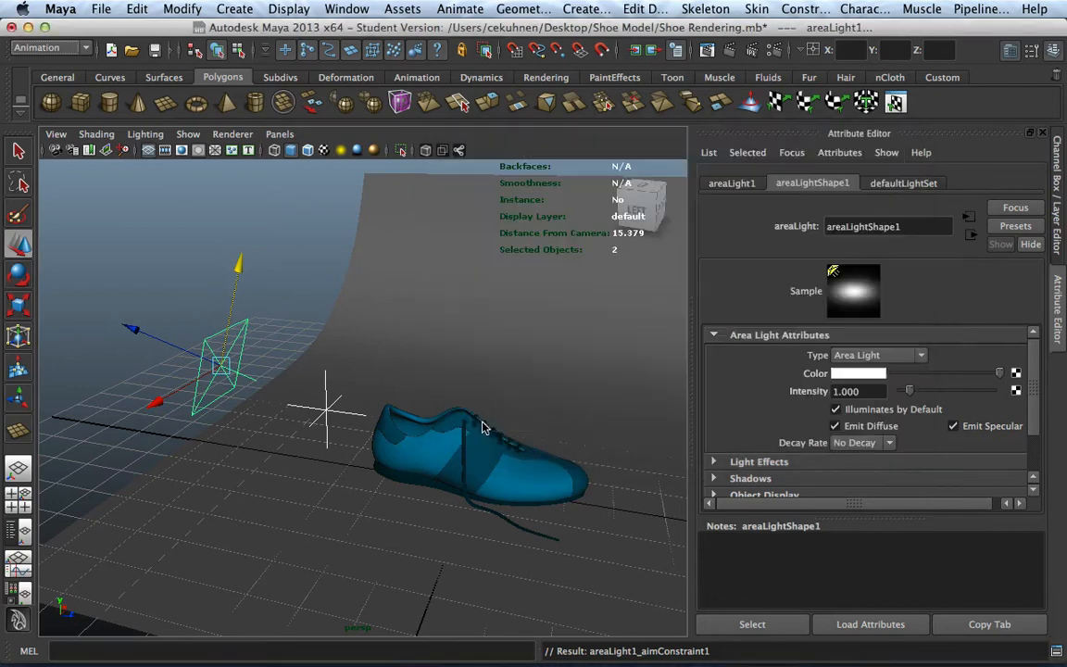
Step: Shift the locator behind the shoe's heel and move the area light sideways to test the aim constraint
alt+drag(483, 428, 367, 428)
click(368, 428)
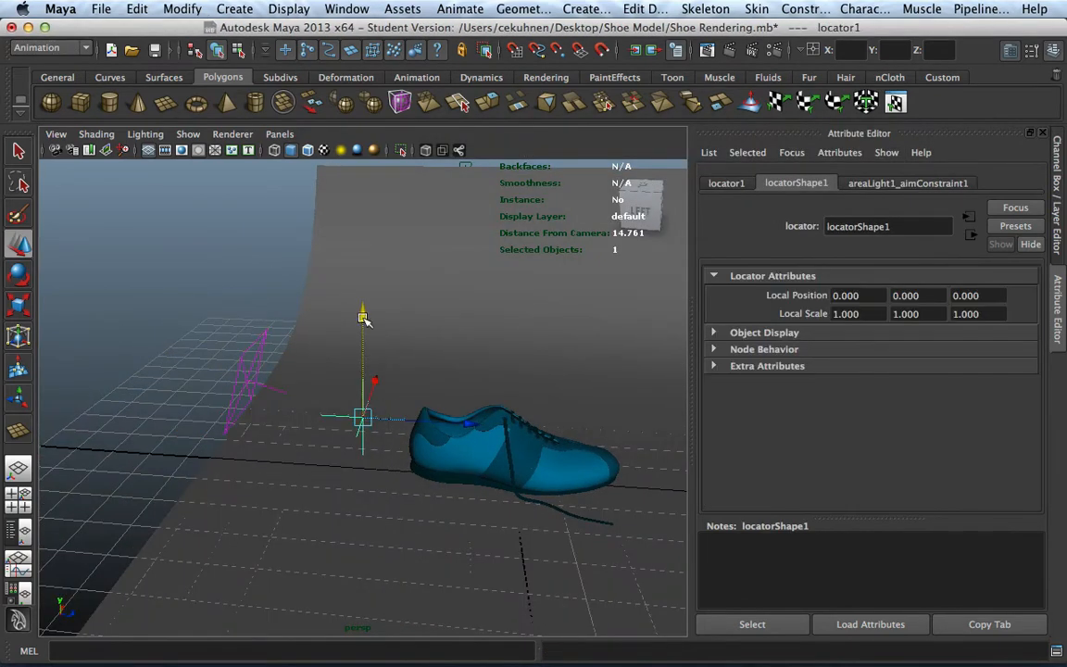
alt+drag(411, 374, 330, 457)
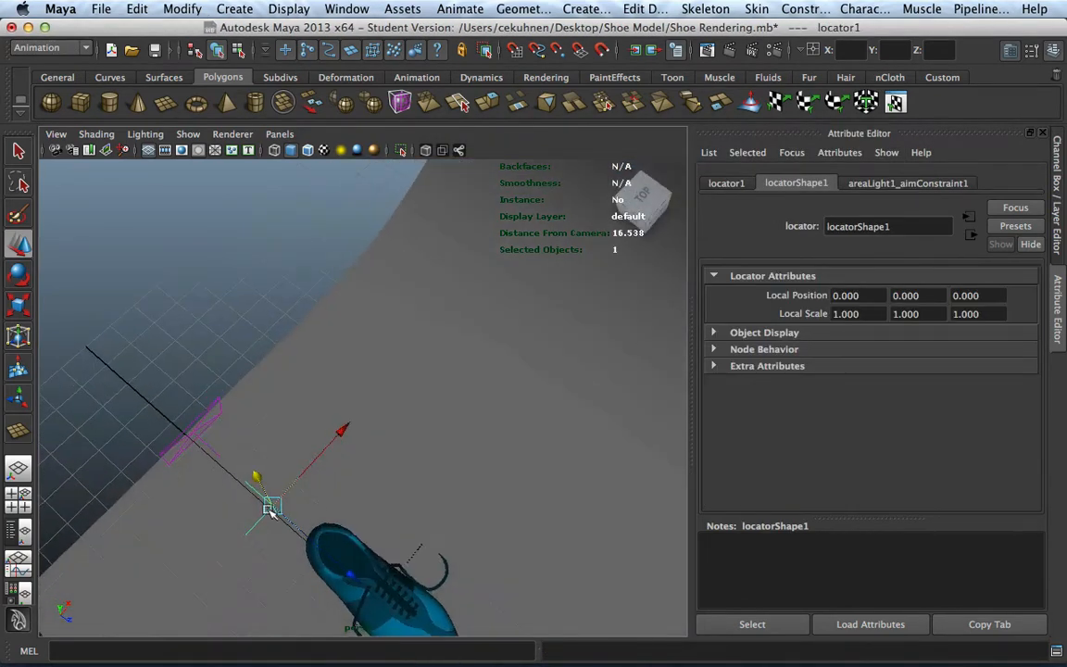
click(192, 432)
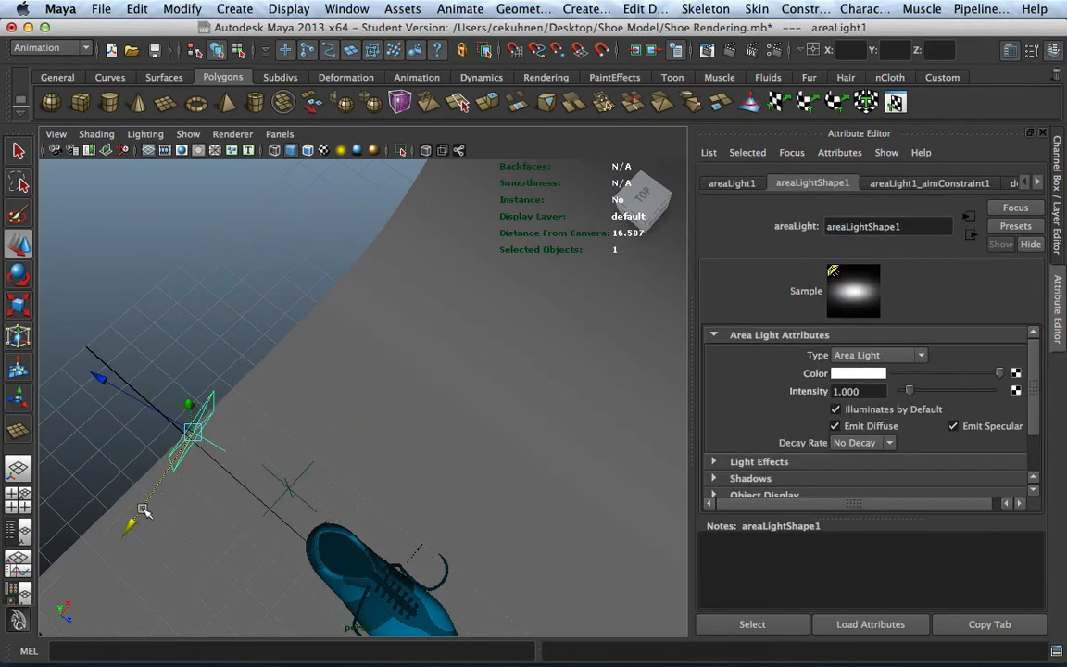
drag(131, 522, 113, 600)
click(295, 489)
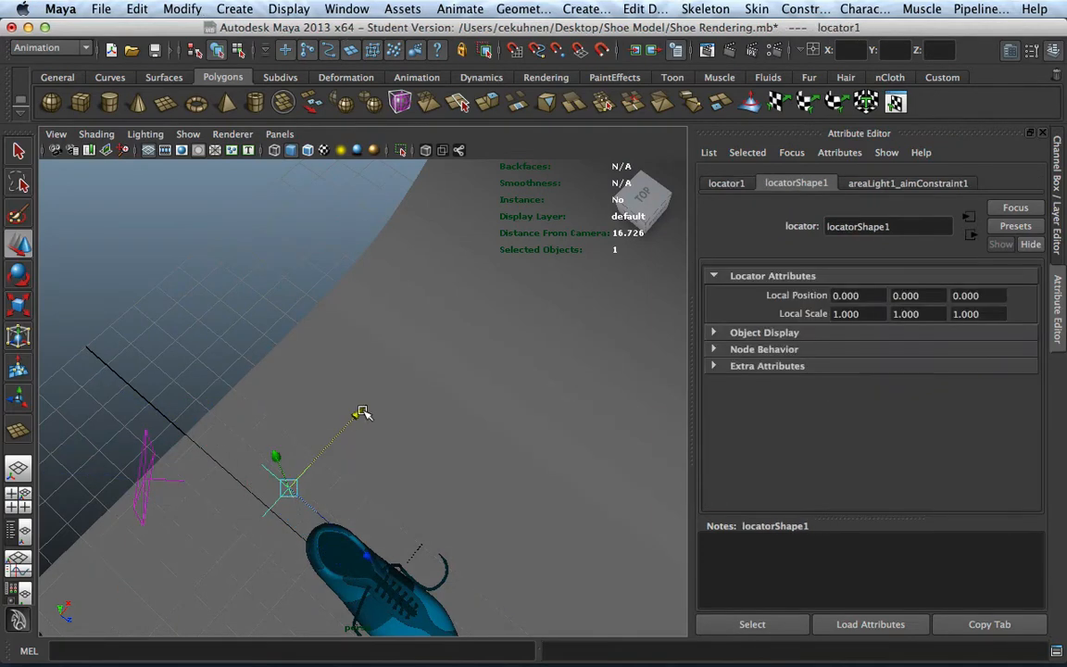
middle_drag(322, 365, 307, 385)
Step: Reposition the area light around the locator behind the heel, checking its aim from different viewing angles
alt+drag(251, 516, 370, 378)
click(278, 497)
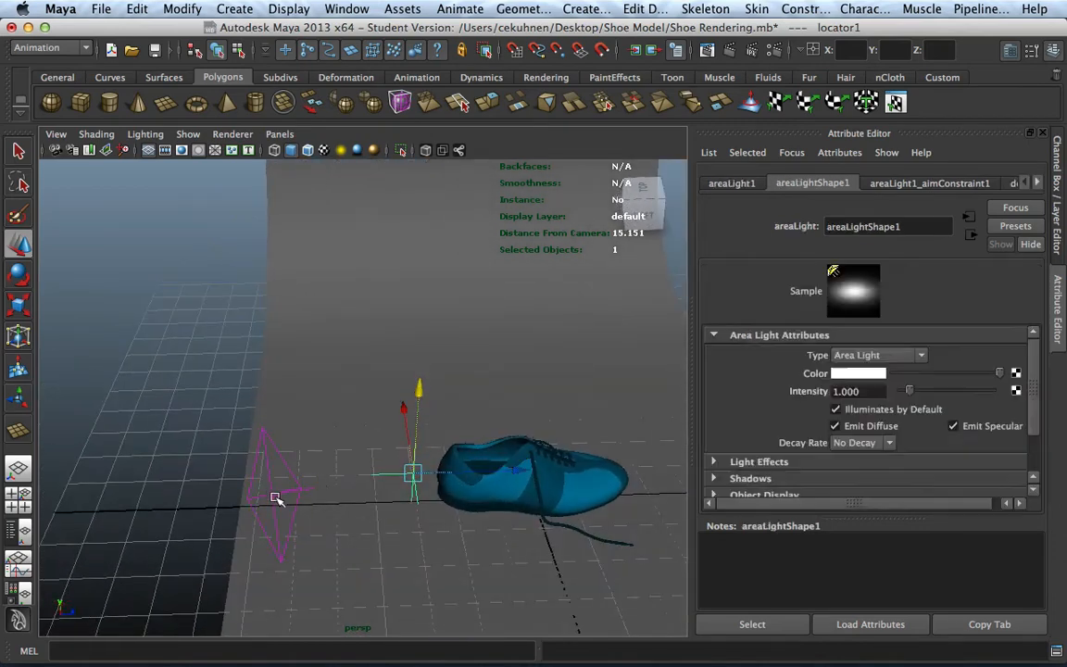
middle_drag(317, 564, 341, 587)
drag(174, 553, 212, 543)
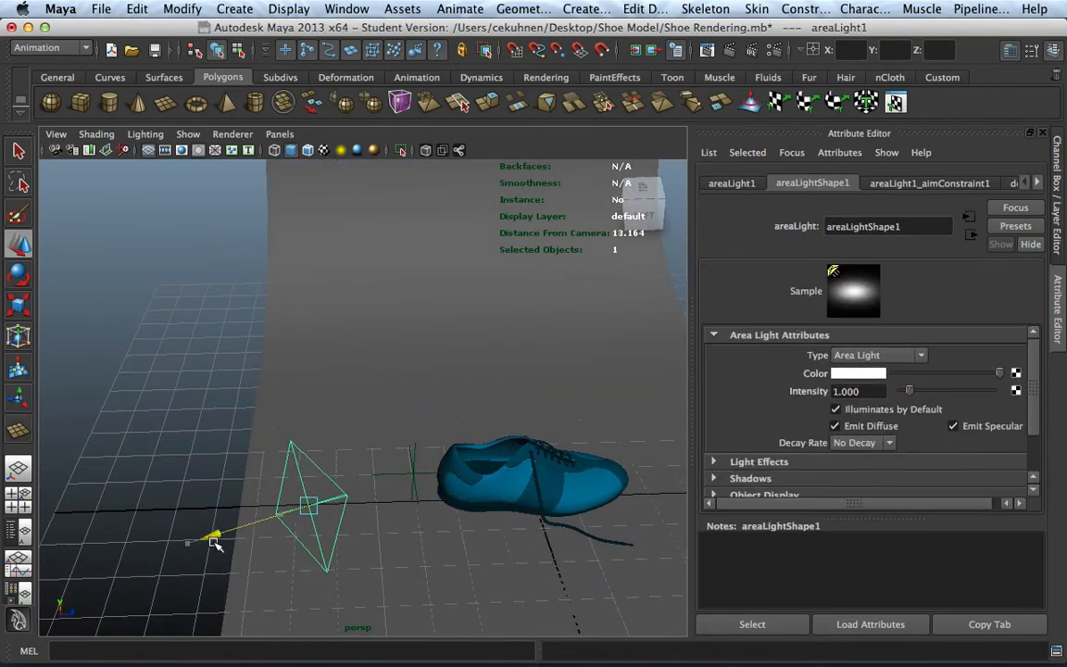
alt+drag(443, 507, 443, 478)
drag(405, 445, 336, 347)
Step: Slide the locator slightly toward the front of the floor and move the area light to the front side behind the heel
click(339, 417)
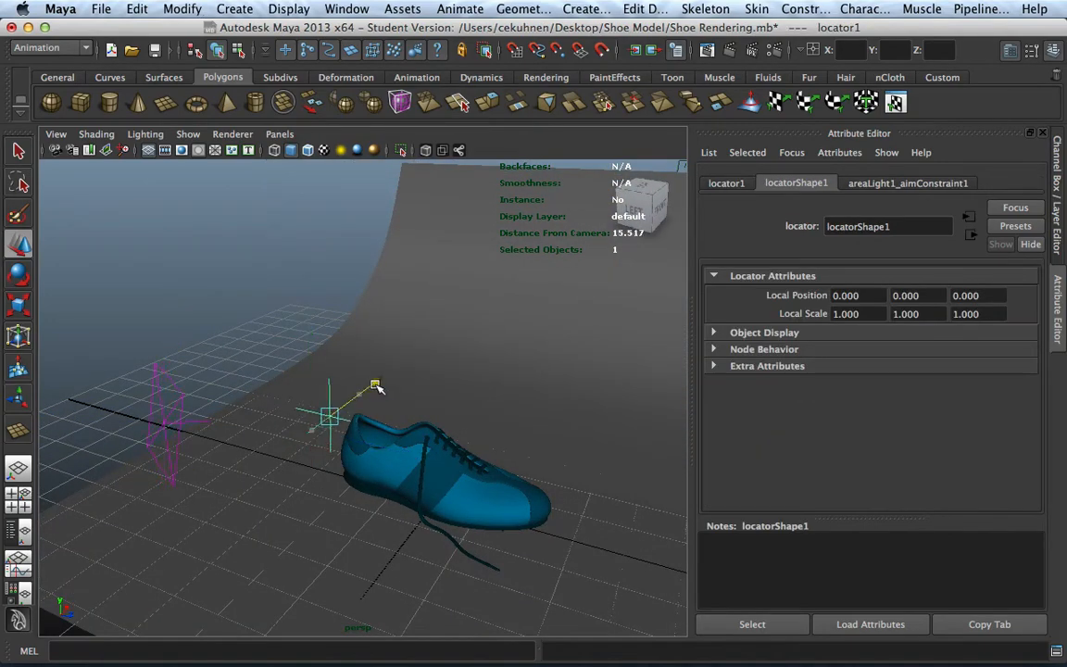
drag(380, 380, 371, 389)
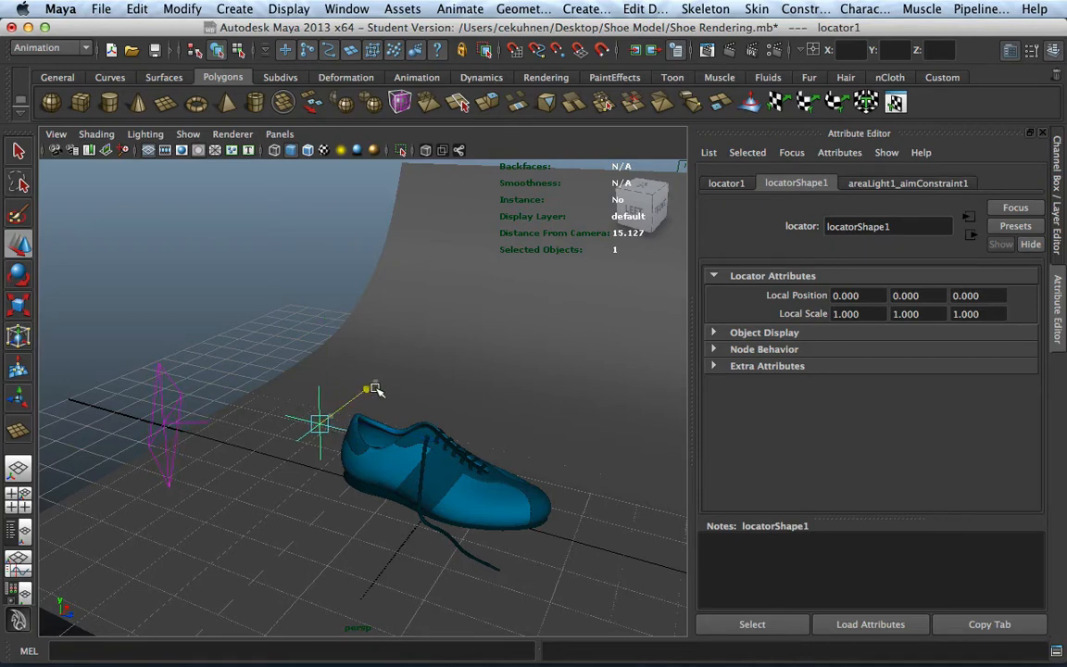
click(177, 413)
drag(191, 472, 222, 491)
drag(160, 456, 225, 479)
click(317, 424)
alt+drag(316, 423, 238, 463)
Step: In the top view, place the area light diagonally behind the heel and move the locator just beside the heel
click(207, 484)
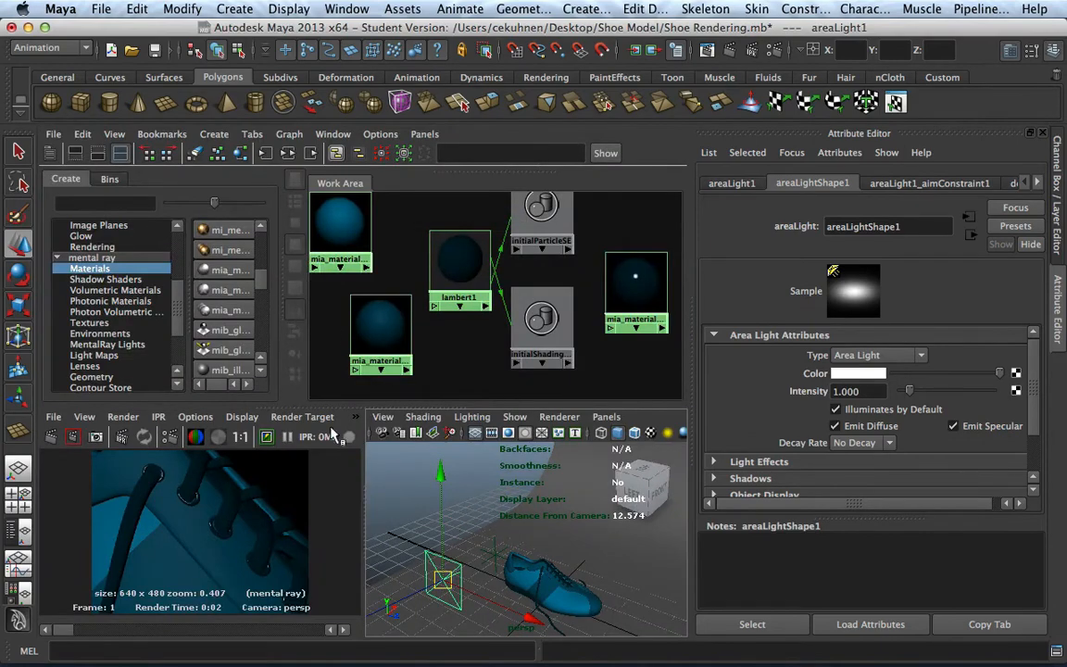
click(20, 499)
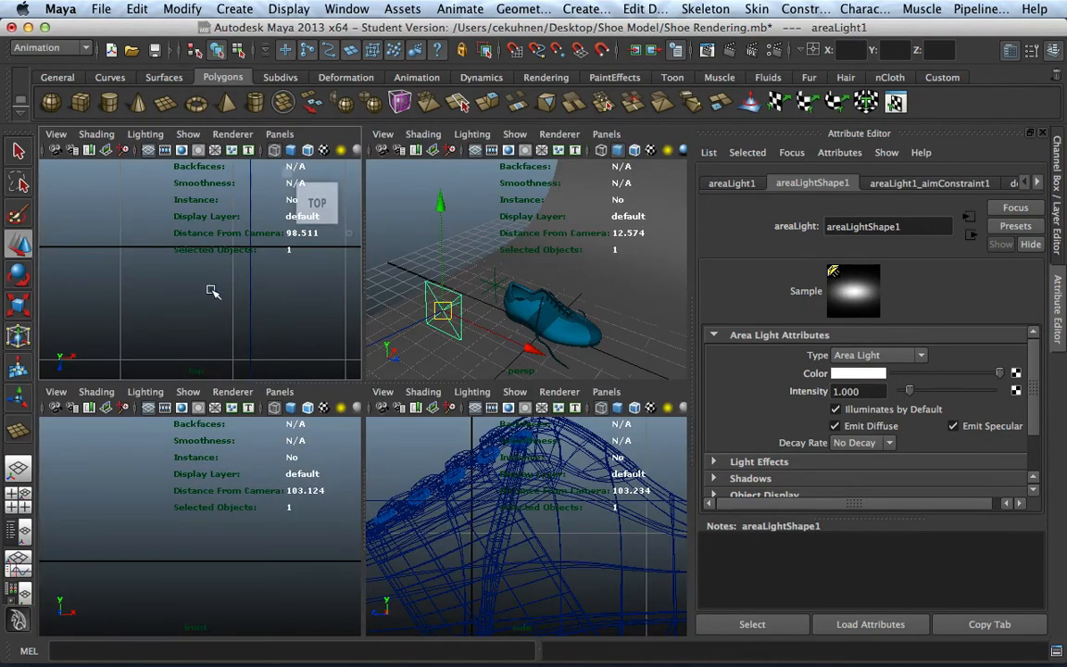
key(space)
scroll(317, 301, down, 5)
alt+middle_drag(259, 331, 429, 385)
scroll(341, 316, up, 6)
drag(347, 329, 368, 249)
click(449, 325)
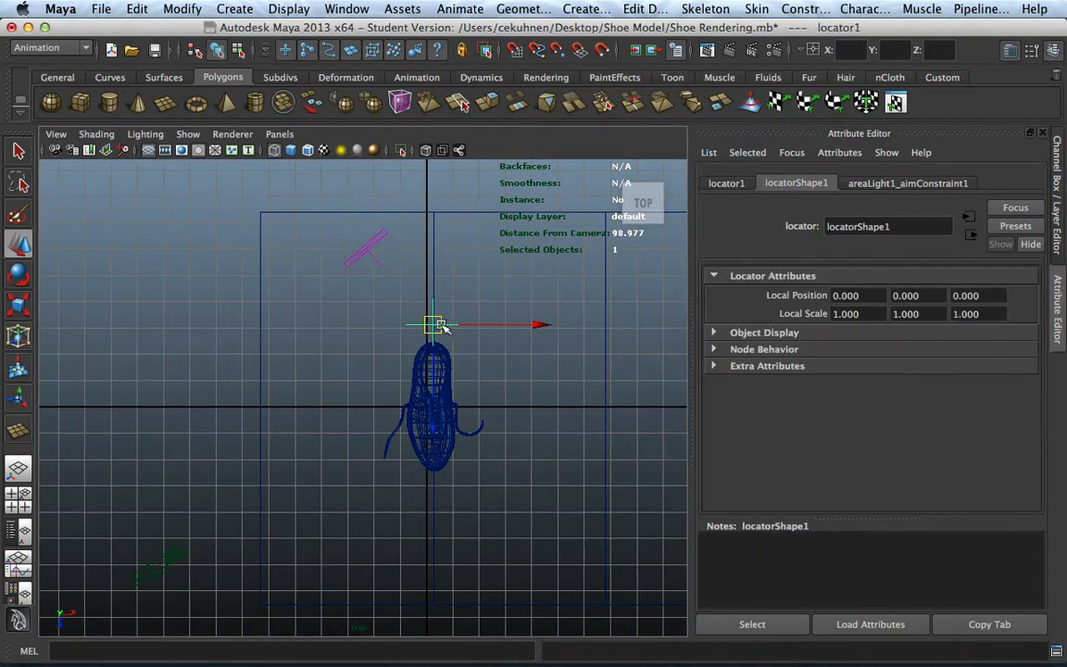
drag(436, 324, 410, 329)
Step: Scale the area light up uniformly until it is wider than the shoe is long, then return to the four-view layout
scroll(404, 272, down, 1)
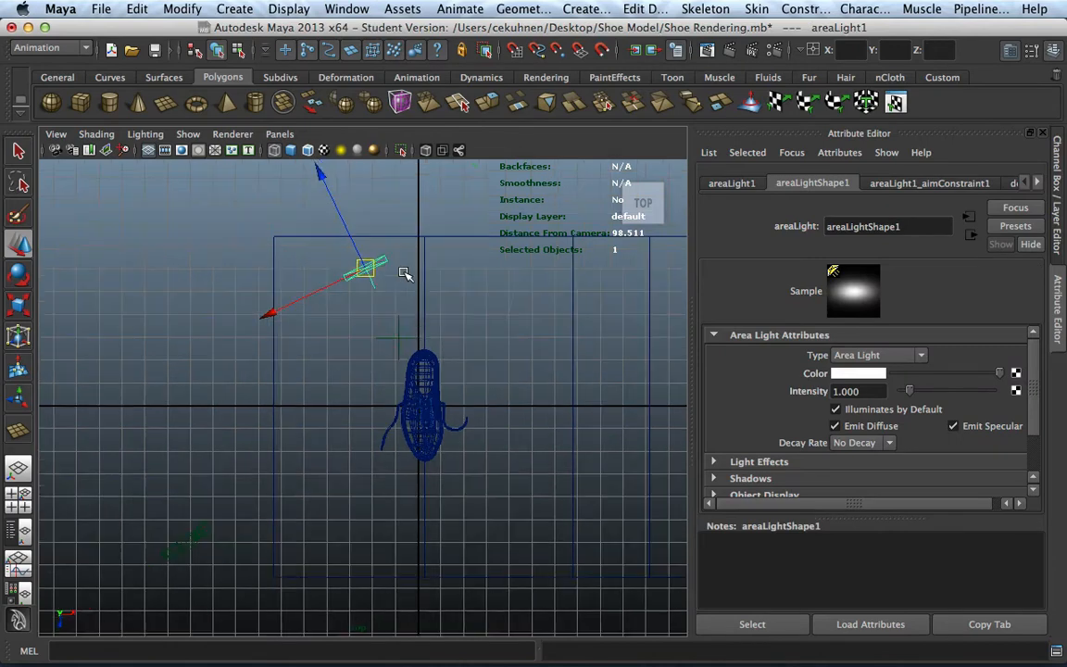
key(e)
key(w)
key(r)
drag(367, 275, 579, 309)
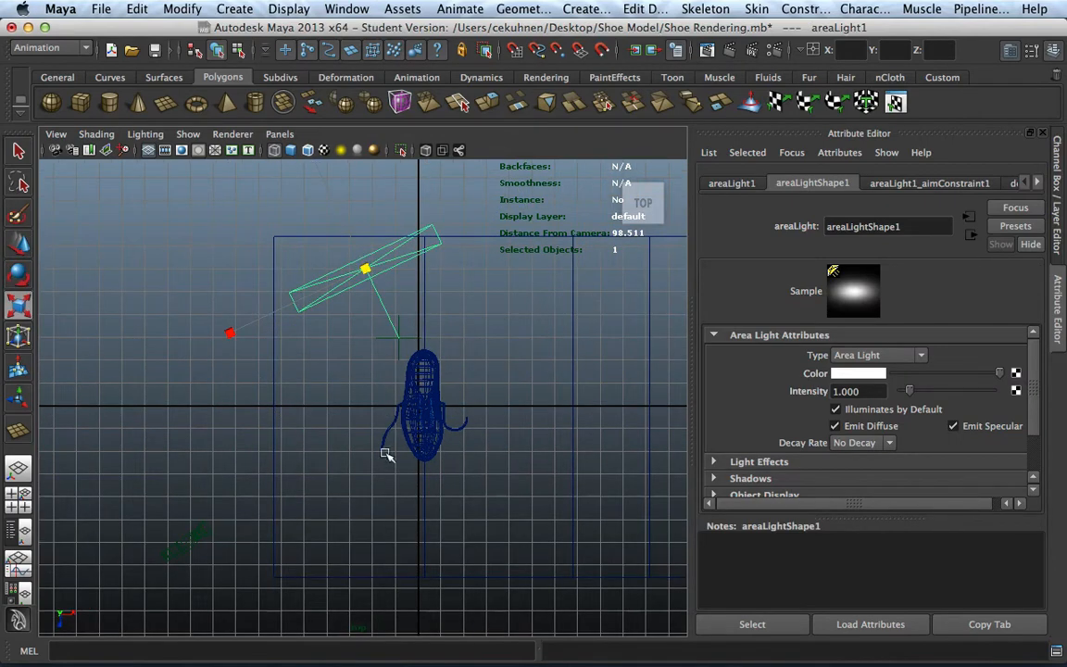
click(424, 452)
click(325, 347)
key(space)
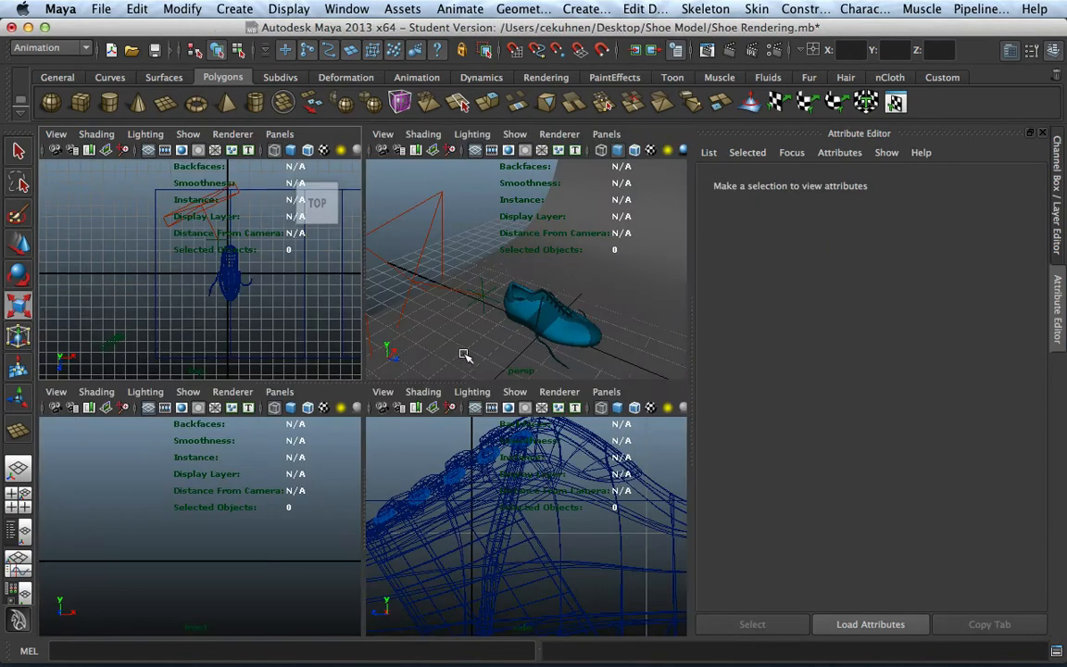
Step: In the perspective view, raise the area light high above the floor behind the heel so it slants down toward the shoe
alt+drag(464, 352, 493, 305)
click(451, 260)
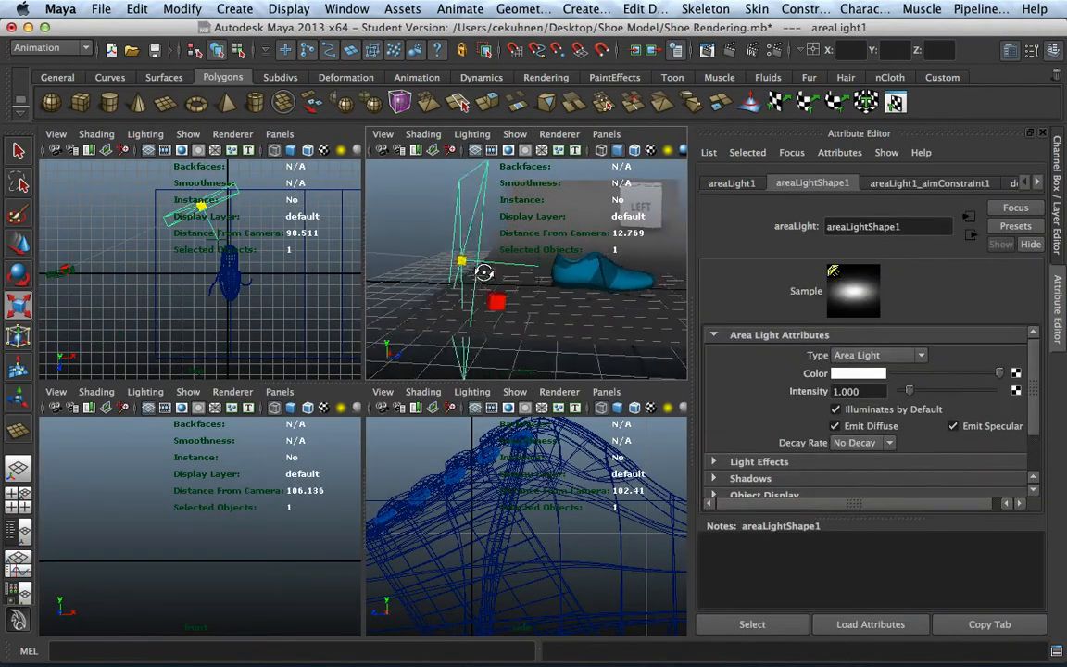
key(f)
key(w)
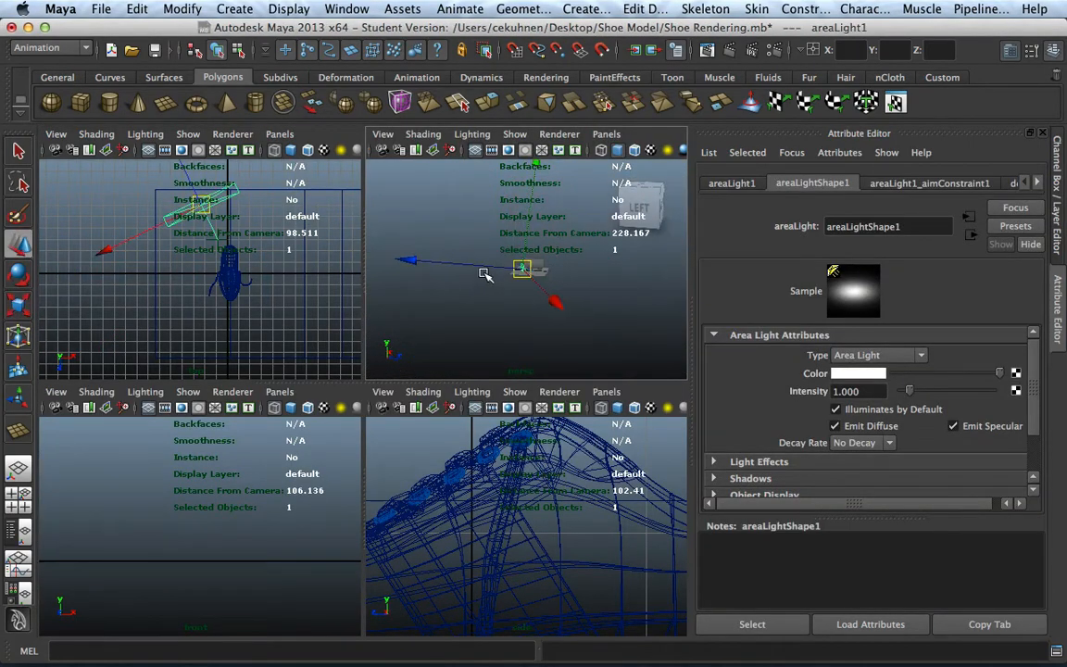
key(space)
scroll(427, 319, up, 3)
scroll(427, 320, up, 4)
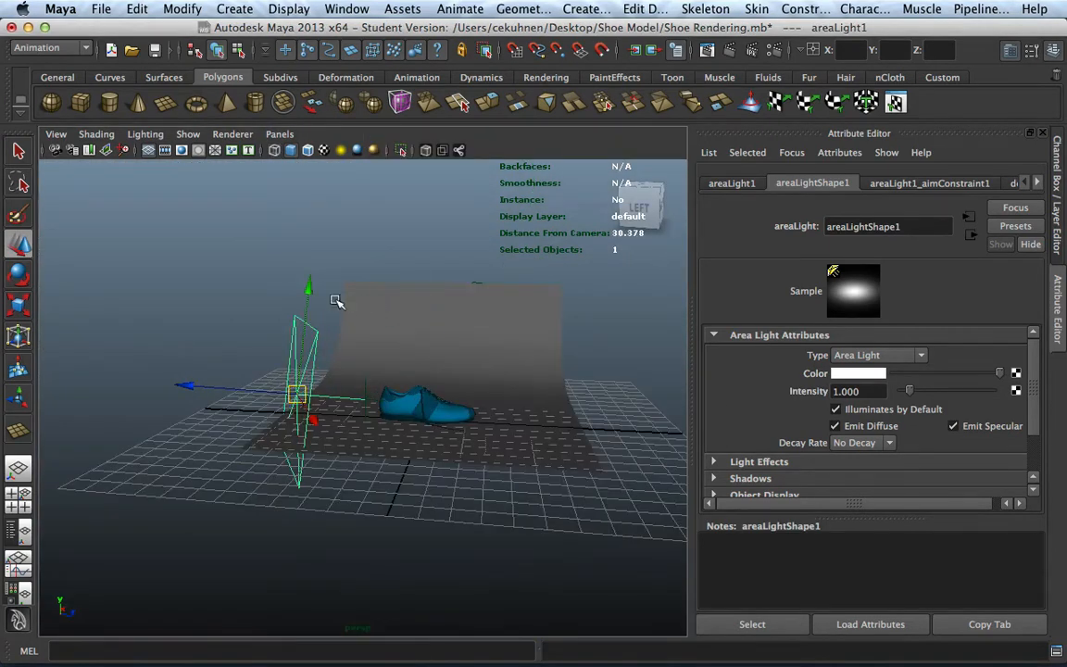
drag(309, 287, 336, 250)
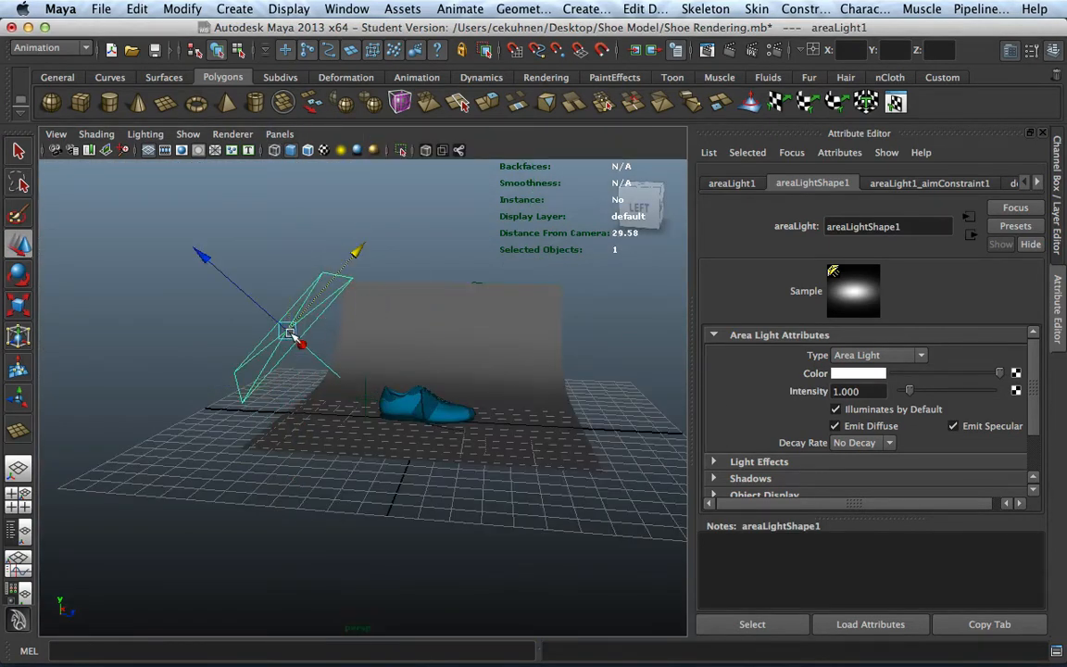
drag(287, 329, 307, 308)
Step: Frame the shoe and light more closely, test-render the perspective view with mental ray, and close the render window
click(370, 406)
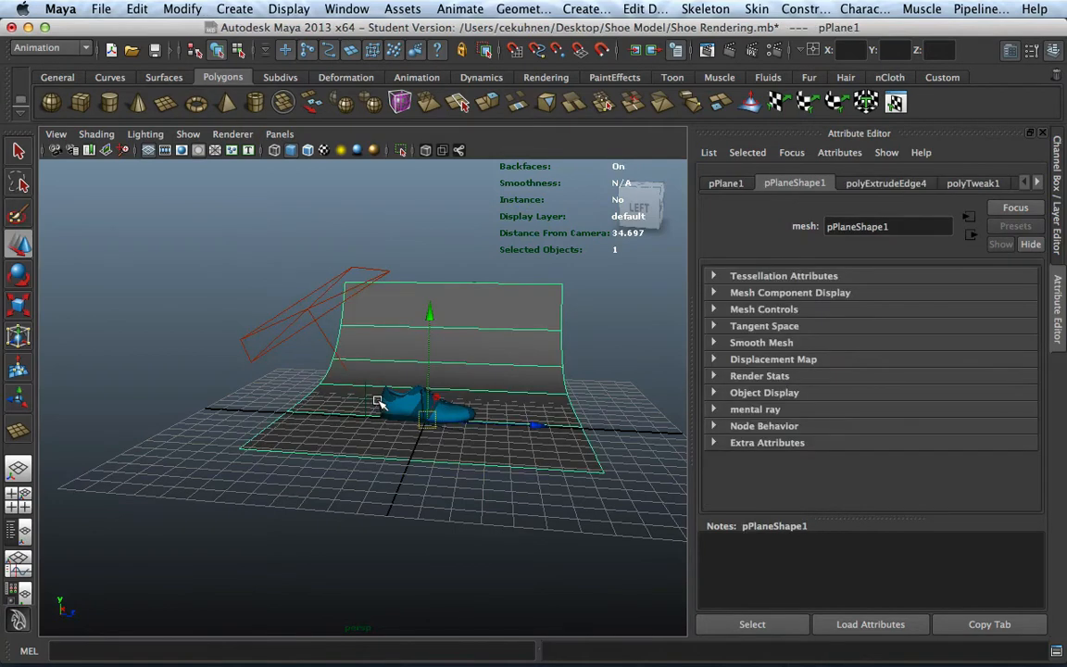
click(363, 400)
key(f)
click(287, 276)
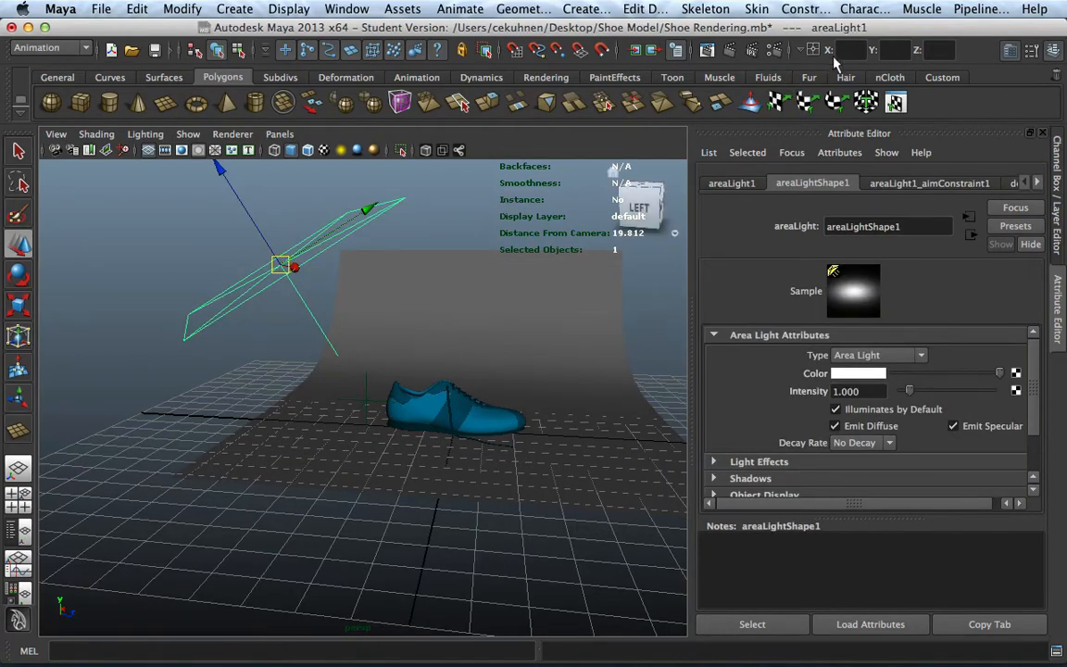
click(654, 50)
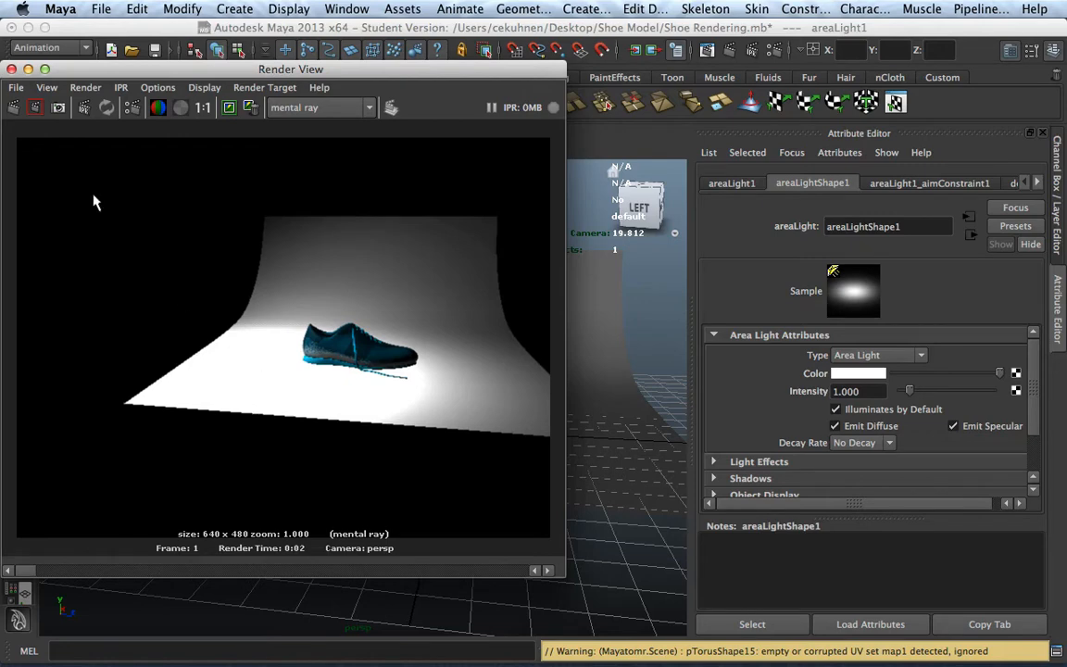
click(11, 68)
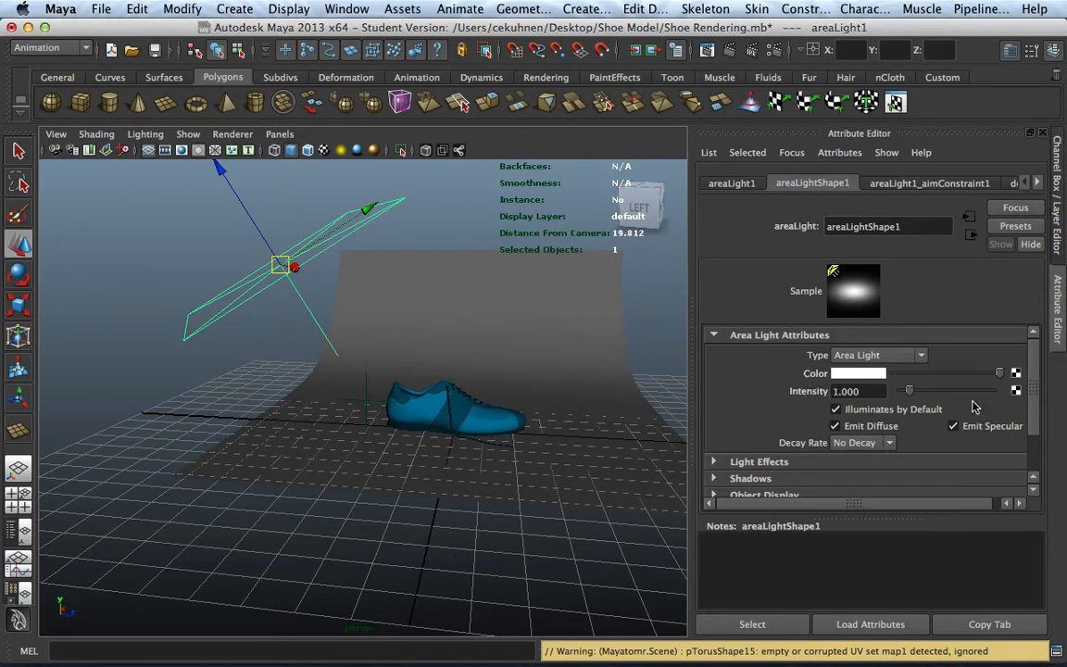
Step: Turn on Use Light Shape in the area light's mental ray settings, with the Rectangle type
click(715, 338)
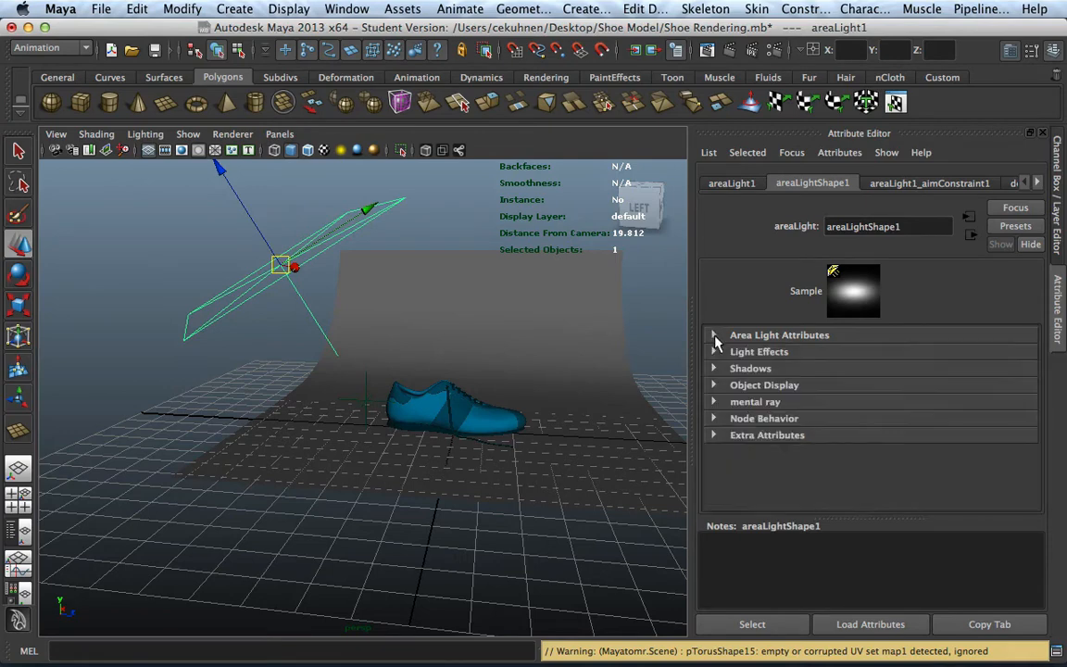
click(716, 402)
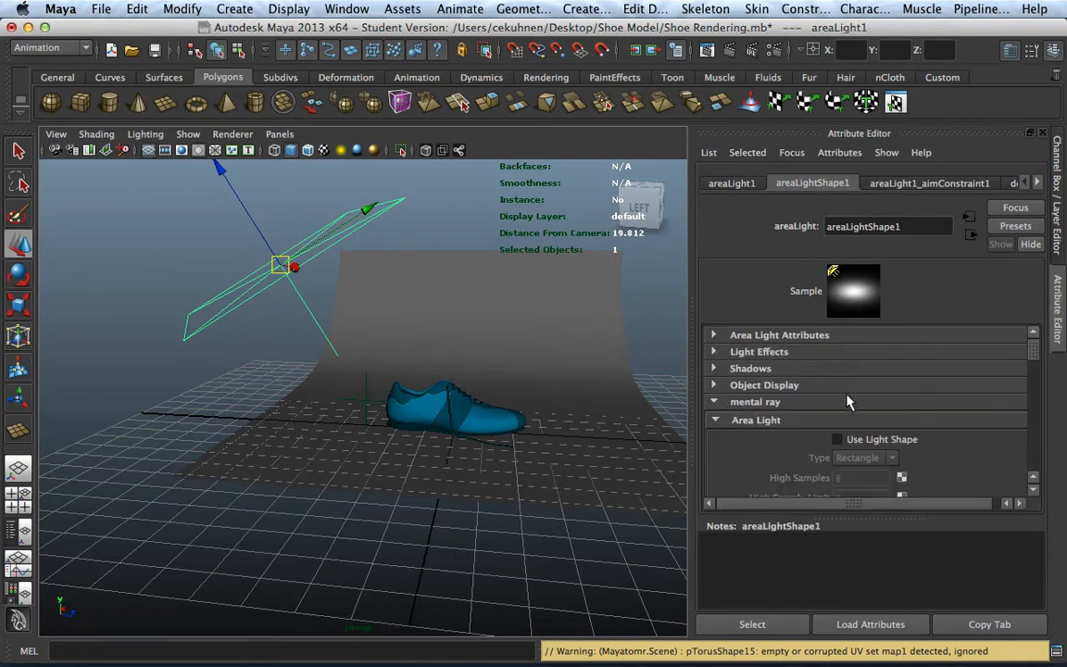
click(716, 420)
click(715, 420)
scroll(717, 422, down, 3)
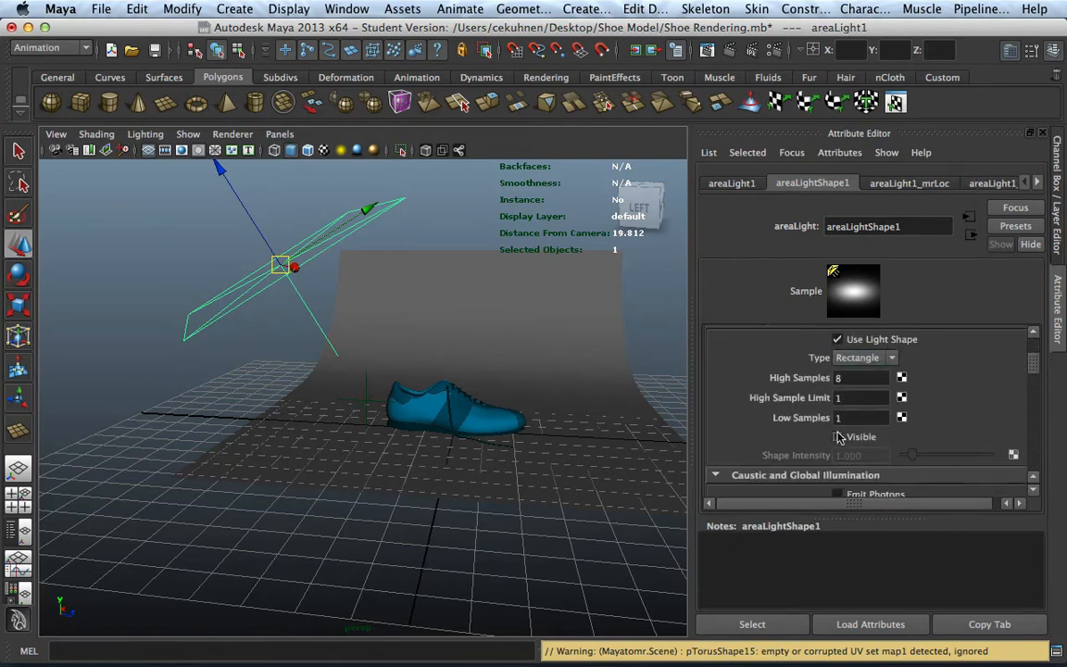
scroll(748, 412, up, 3)
click(716, 421)
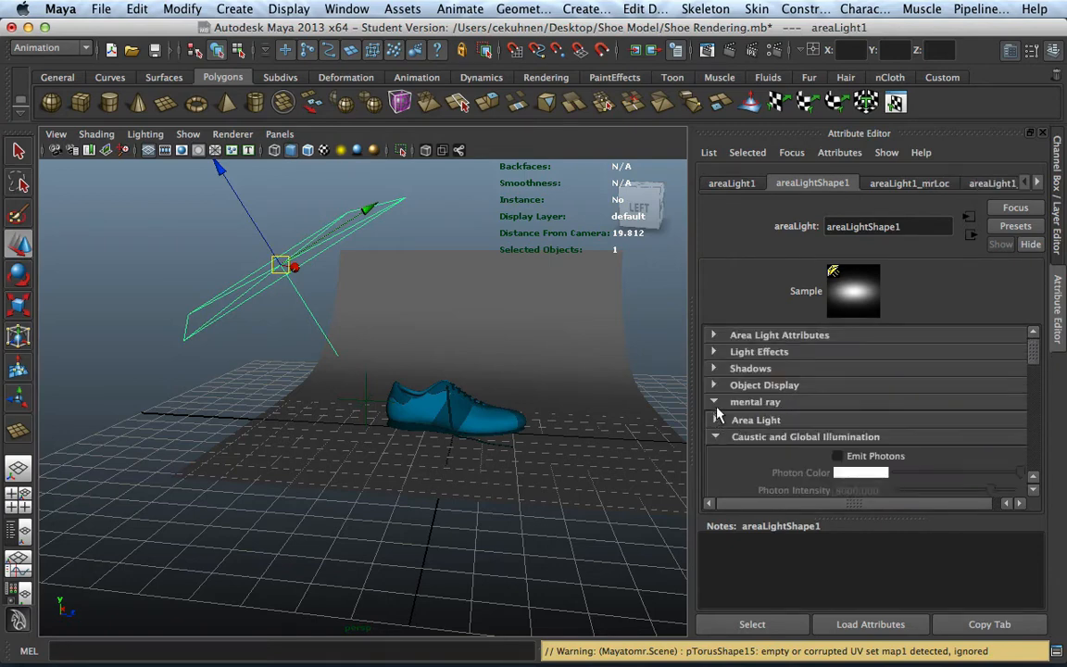
Step: Examine the area light's depth map and raytrace shadow attributes
click(714, 368)
scroll(878, 420, down, 3)
scroll(878, 419, down, 4)
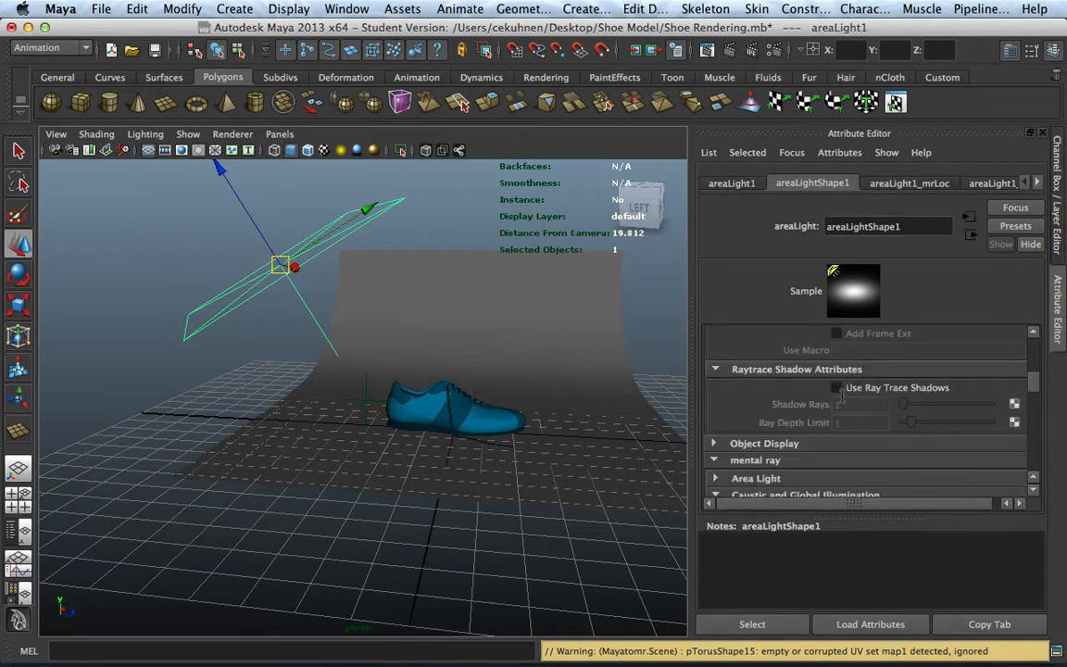
scroll(778, 389, up, 4)
scroll(741, 402, up, 1)
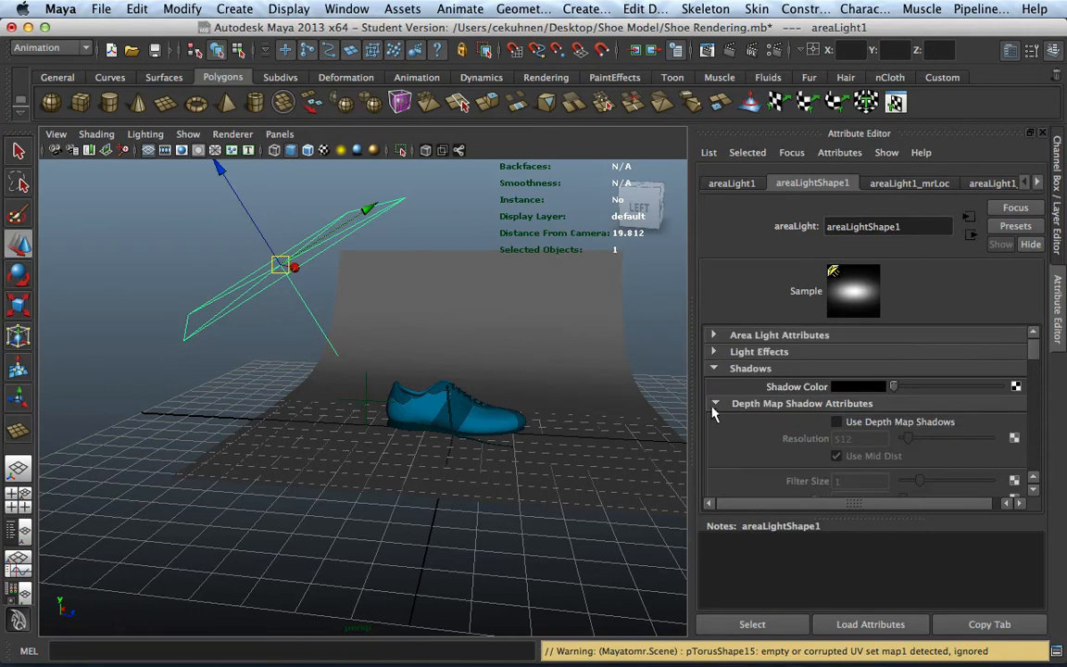
click(714, 401)
click(712, 367)
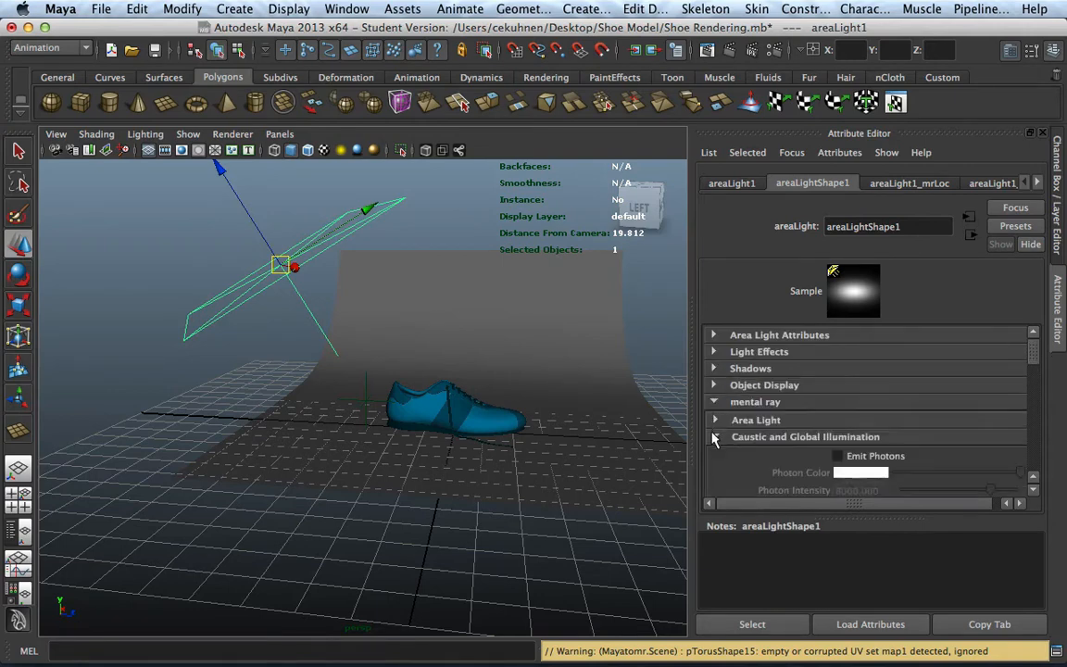
Step: Assign a mental ray physical_light node as the area light's custom Light Shader
click(714, 436)
scroll(717, 380, down, 3)
scroll(781, 422, up, 2)
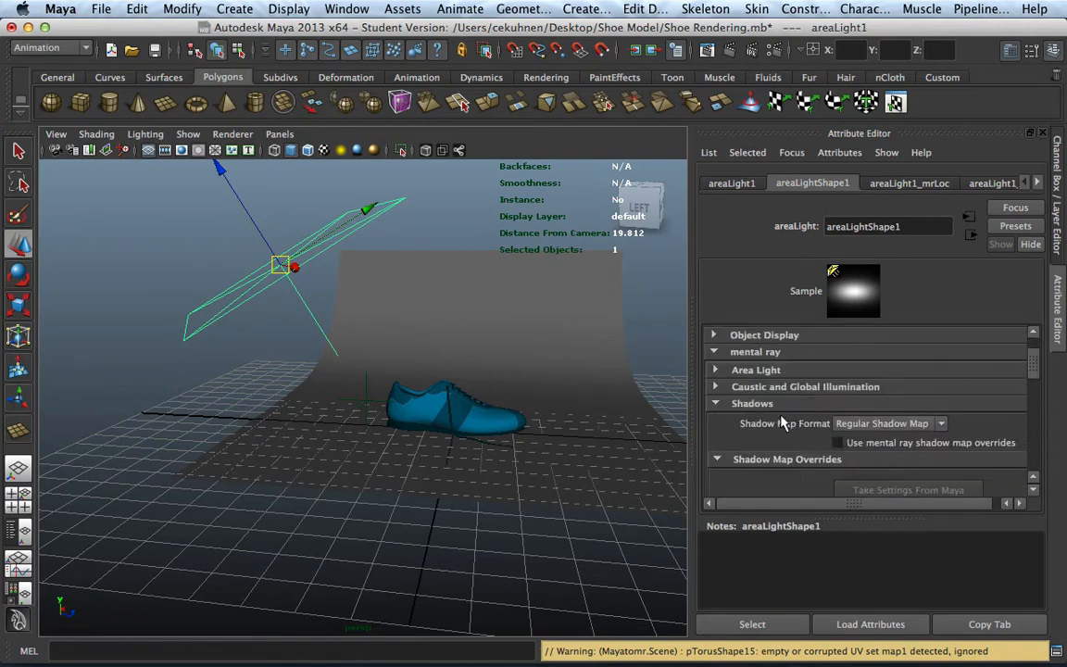
click(714, 404)
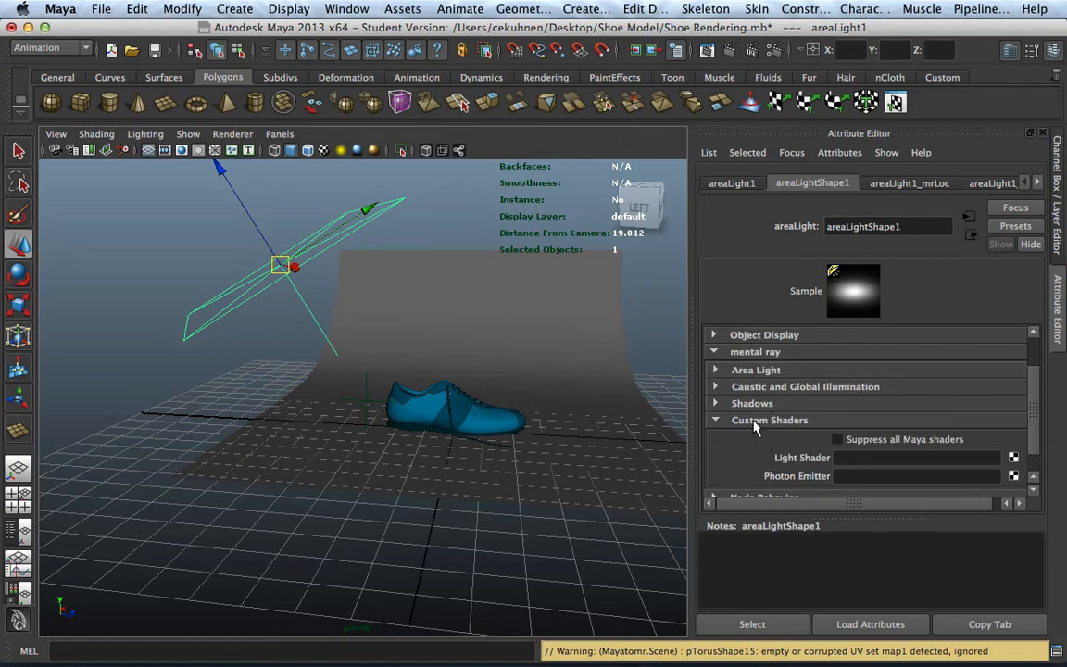
scroll(781, 422, up, 1)
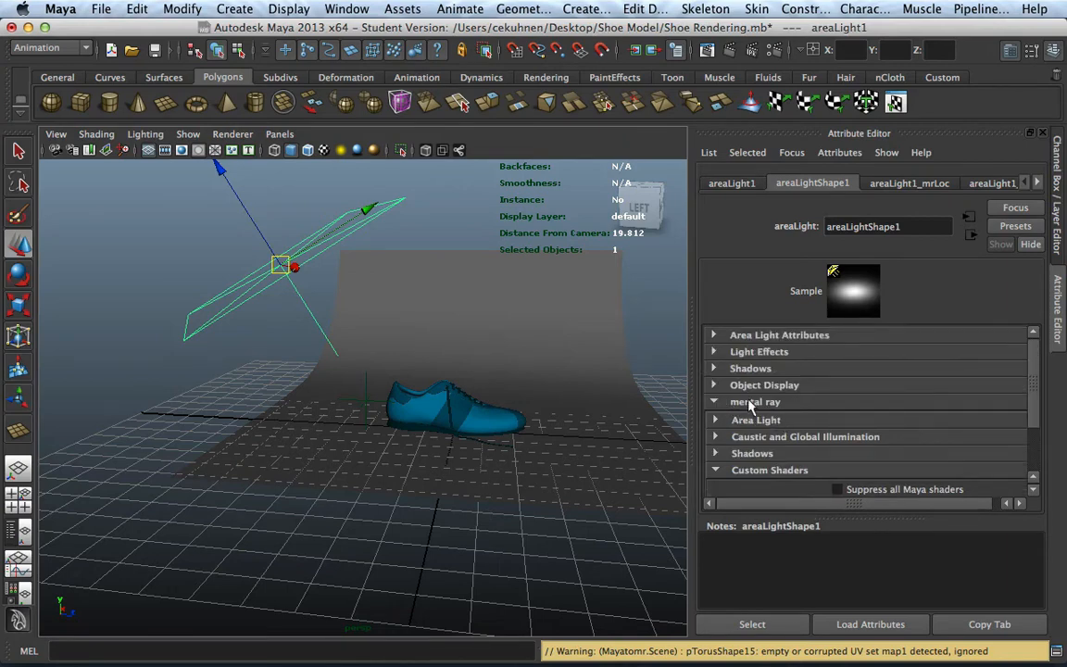
scroll(753, 406, down, 1)
scroll(757, 408, down, 1)
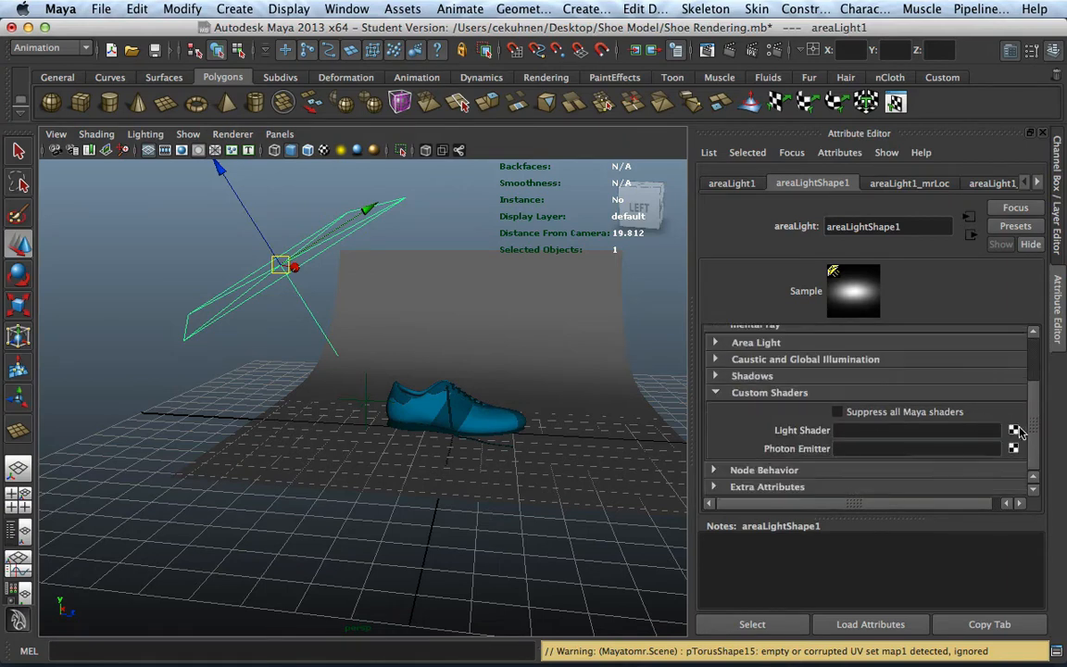
click(1013, 432)
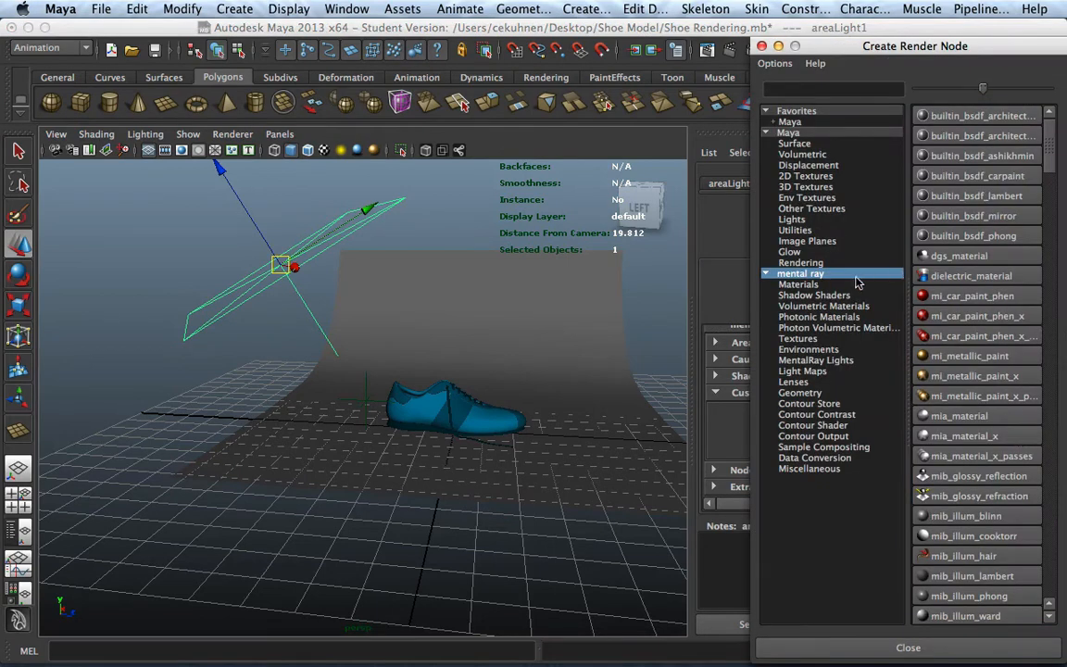
click(801, 360)
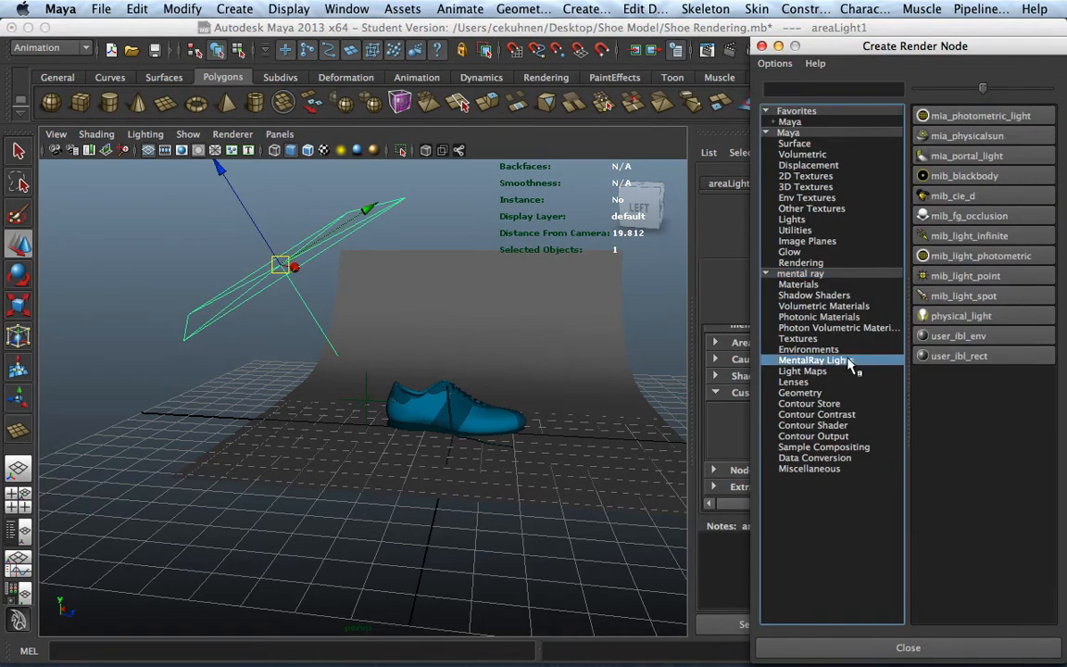
click(963, 317)
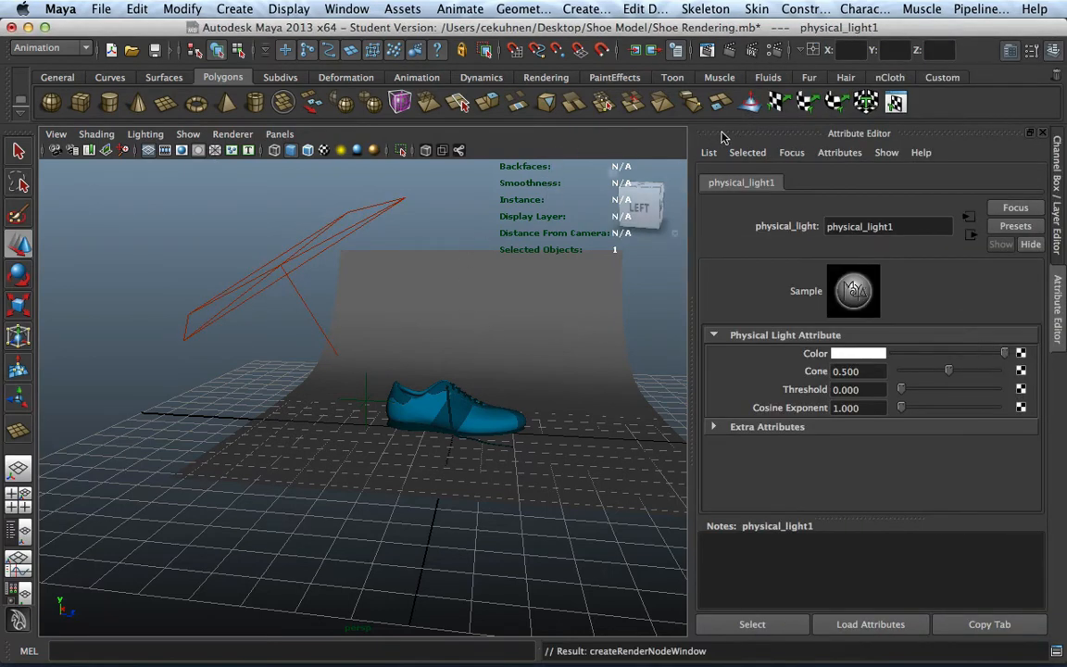
Step: Map a mental ray mib_blackbody node to the physical light's color
click(1020, 354)
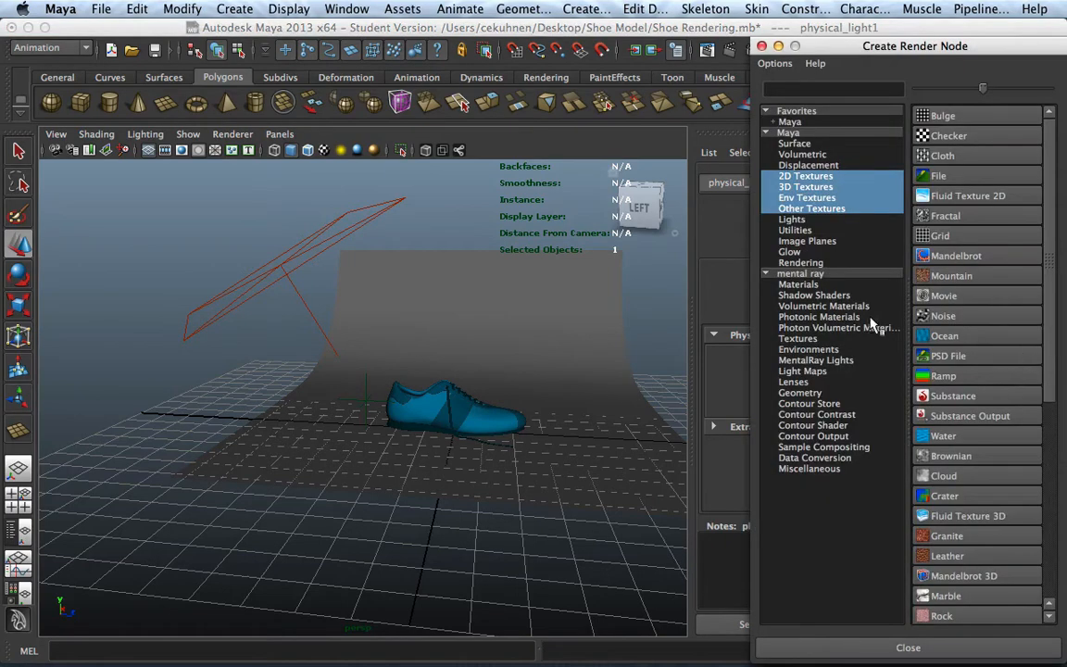
click(830, 362)
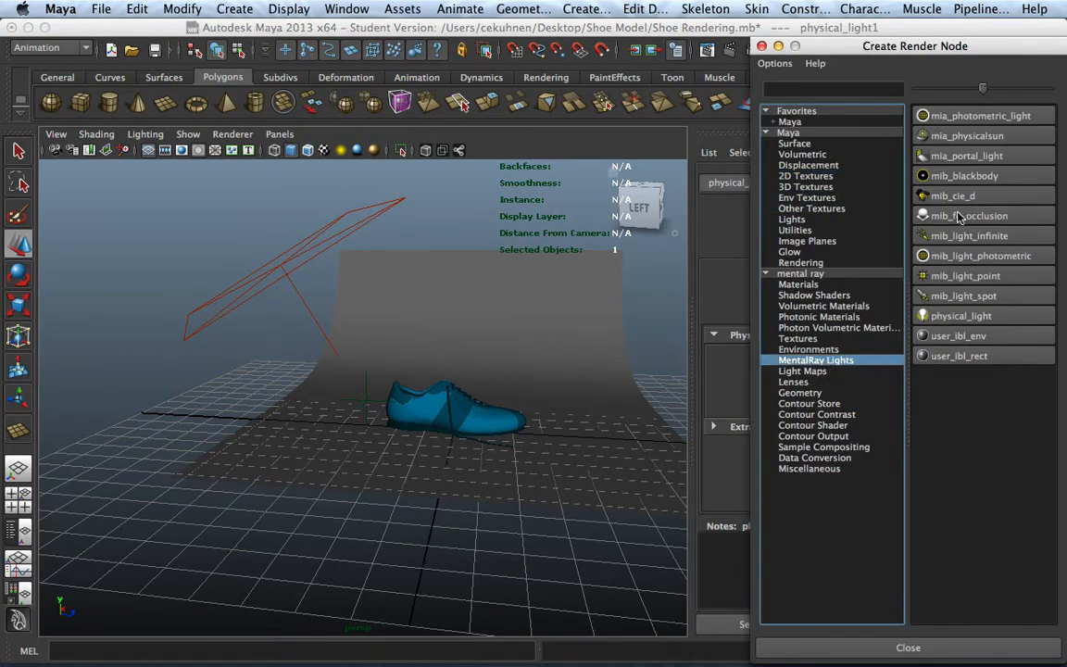
click(972, 178)
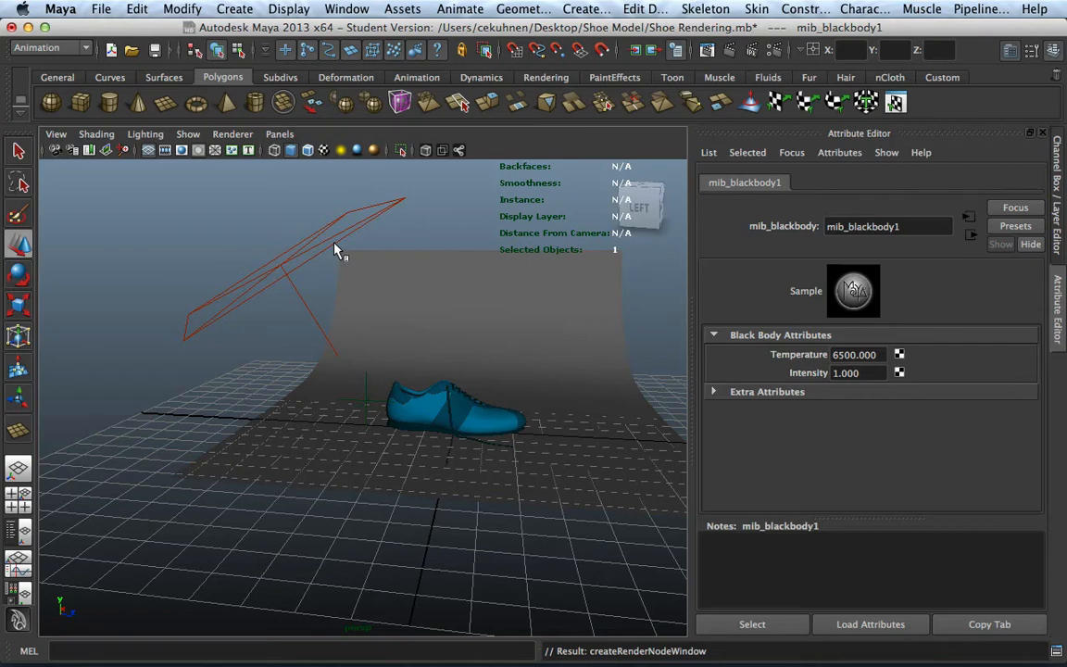
Step: Set the blackbody temperature to 5500 and test-render the shoe from a higher three-quarter angle
click(835, 354)
key(Delete)
key(BackSpace)
text(55)
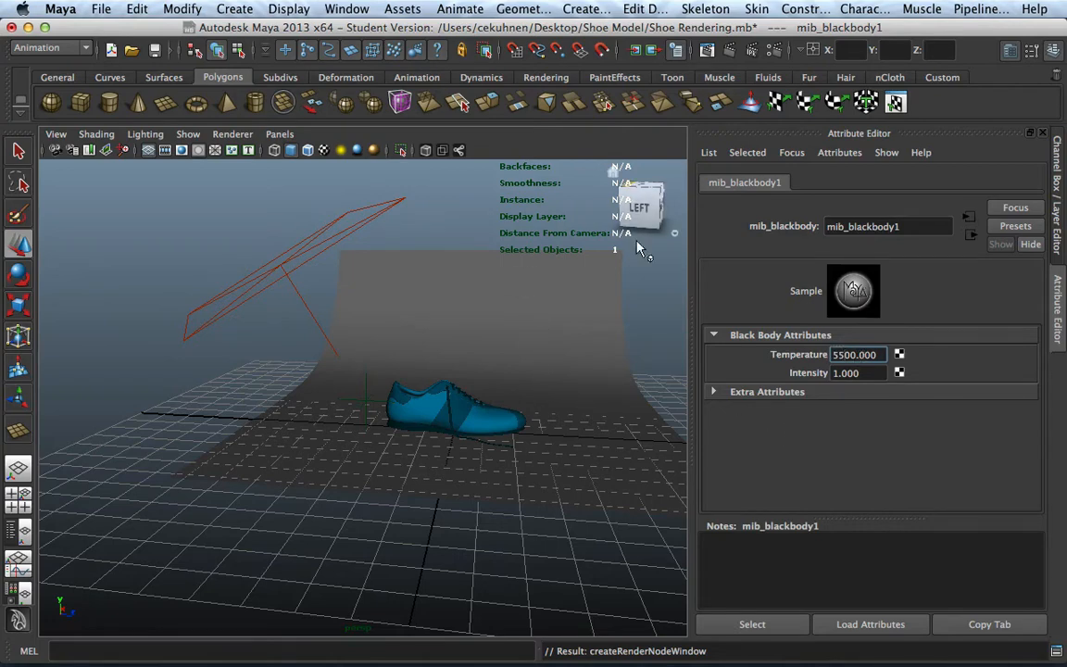
alt+drag(637, 245, 569, 324)
click(731, 52)
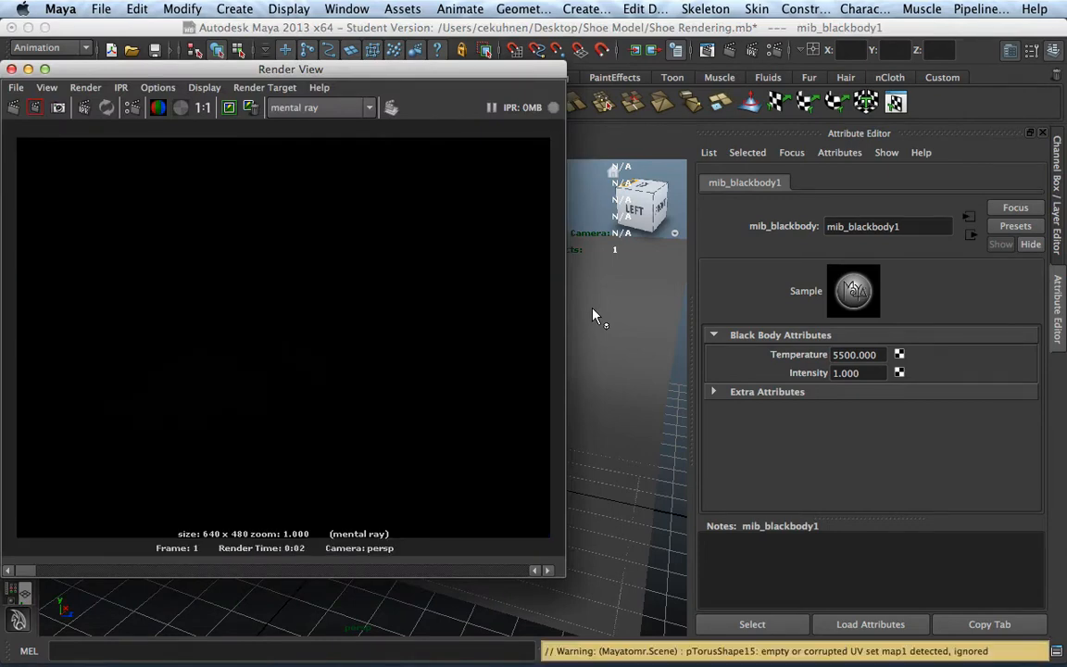
Step: Set the blackbody intensity to 100, render the scene again and close the render window
click(871, 373)
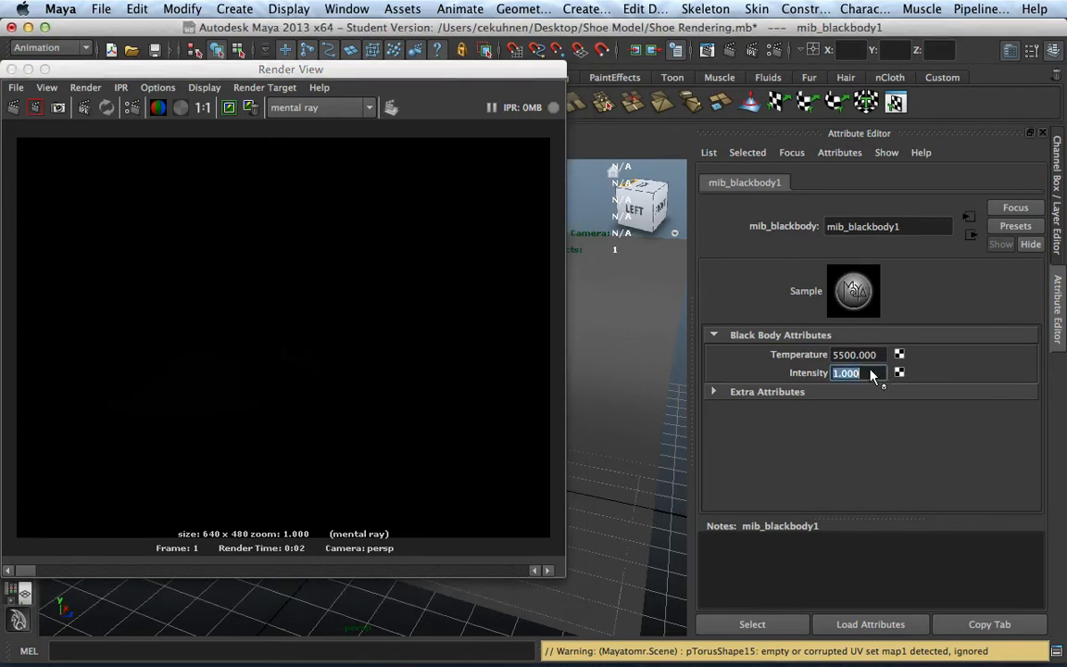
text(1)
key(Return)
click(13, 107)
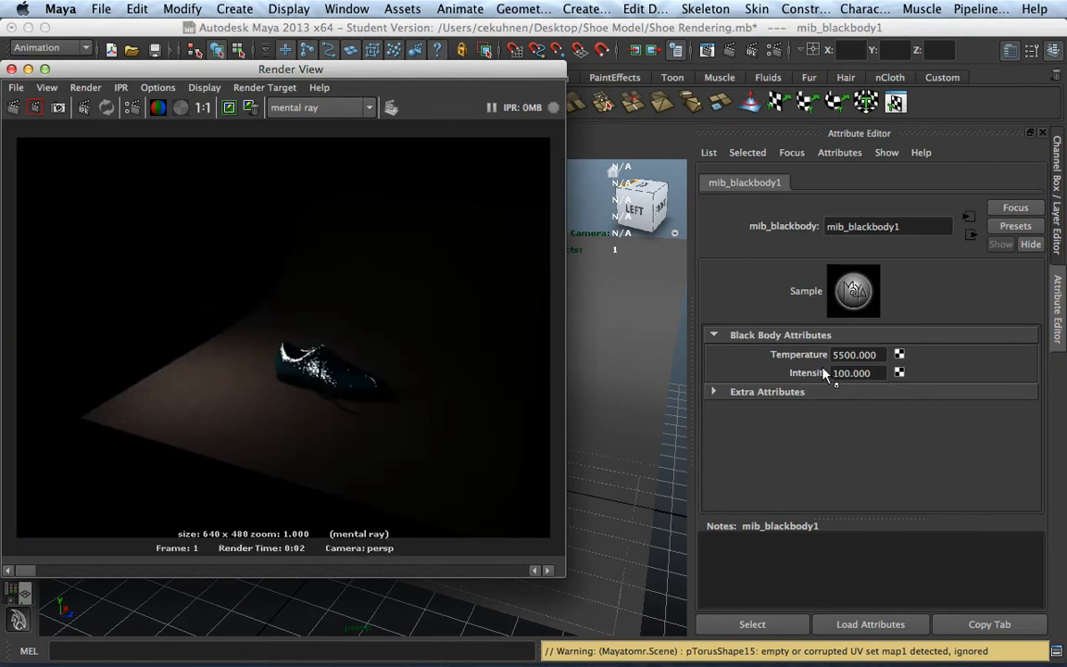
click(11, 69)
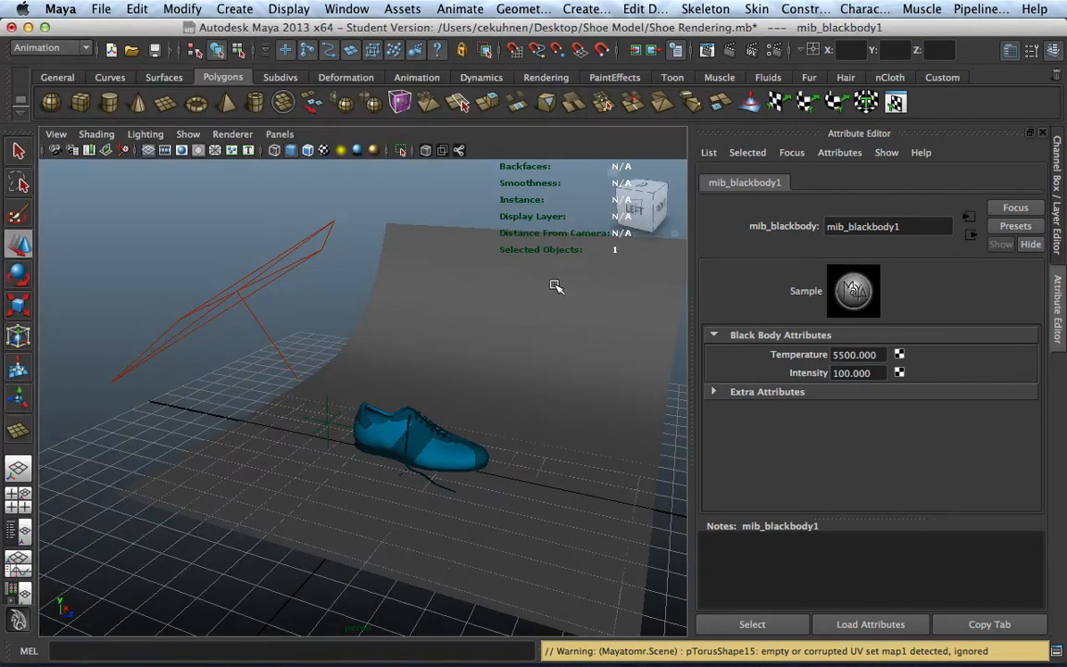
Step: Set the blackbody intensity to 200 and test-render the perspective view
click(850, 372)
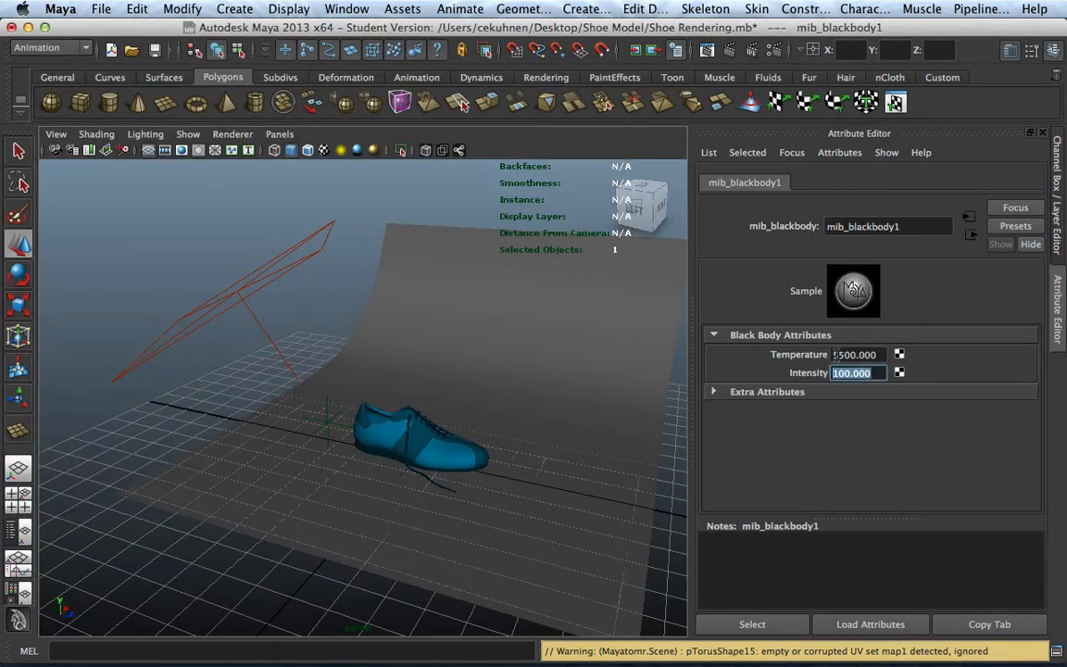
text(200)
key(Return)
click(730, 51)
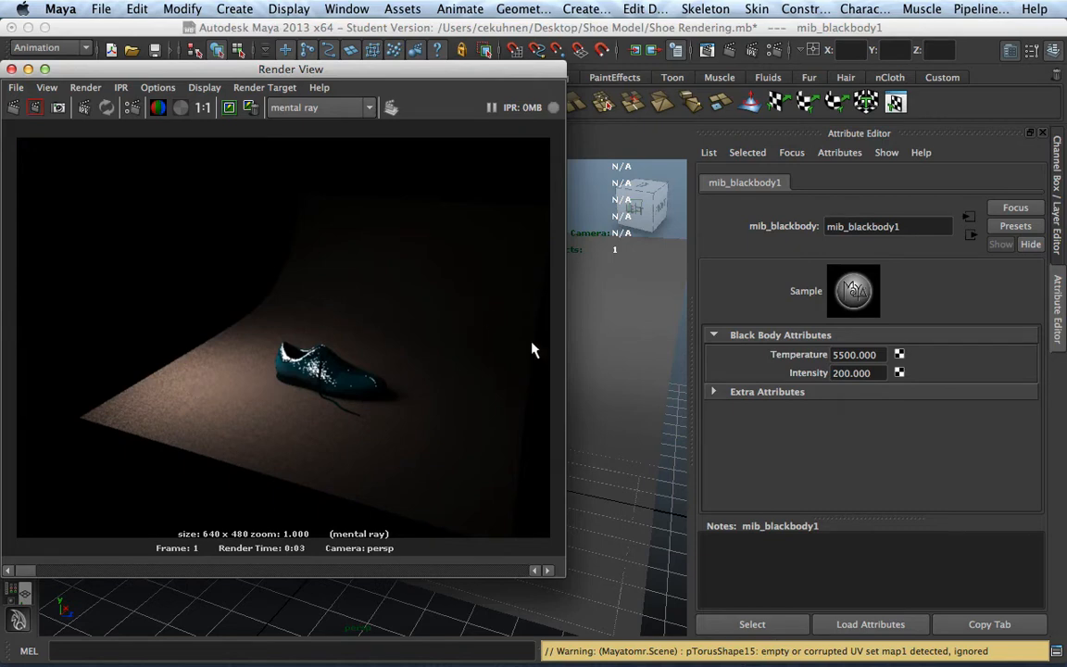
Step: Set the blackbody intensity to 400 and its temperature to 6500
click(878, 372)
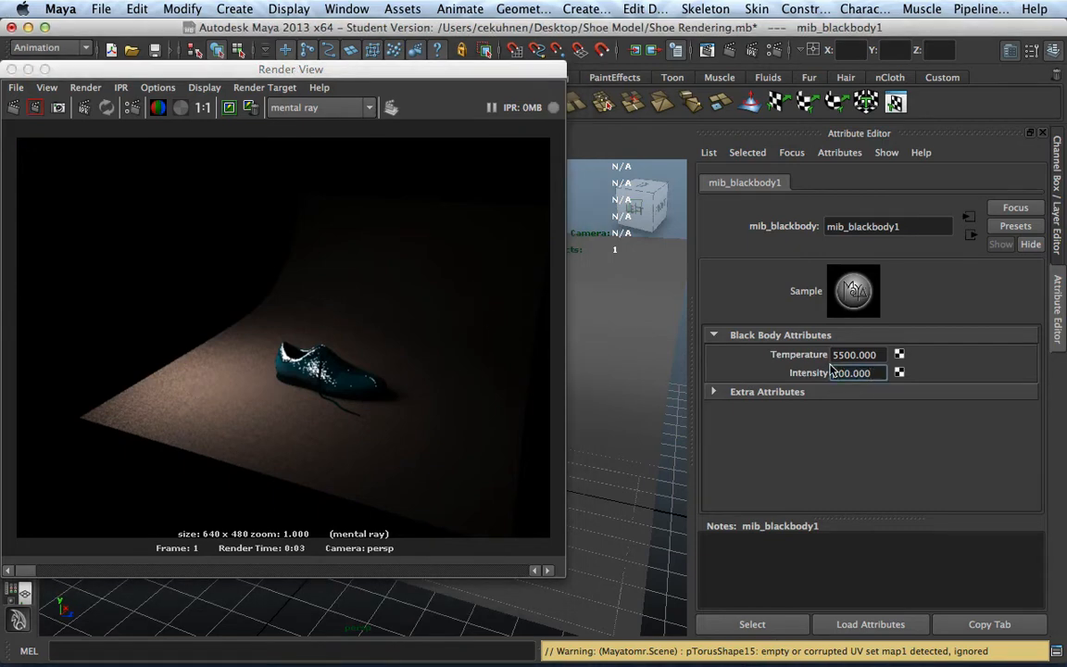
double_click(830, 370)
text(400.000)
drag(832, 354, 849, 354)
text(65)
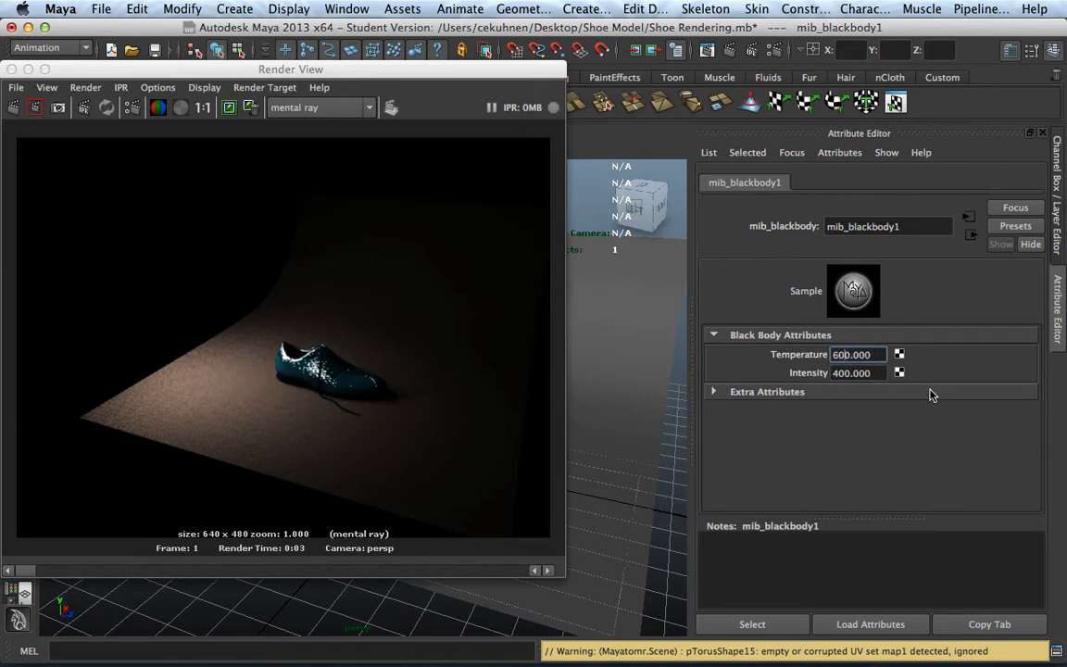
text(0)
Step: Keep the current render, re-render the scene, compare the two images and close the render window
click(246, 106)
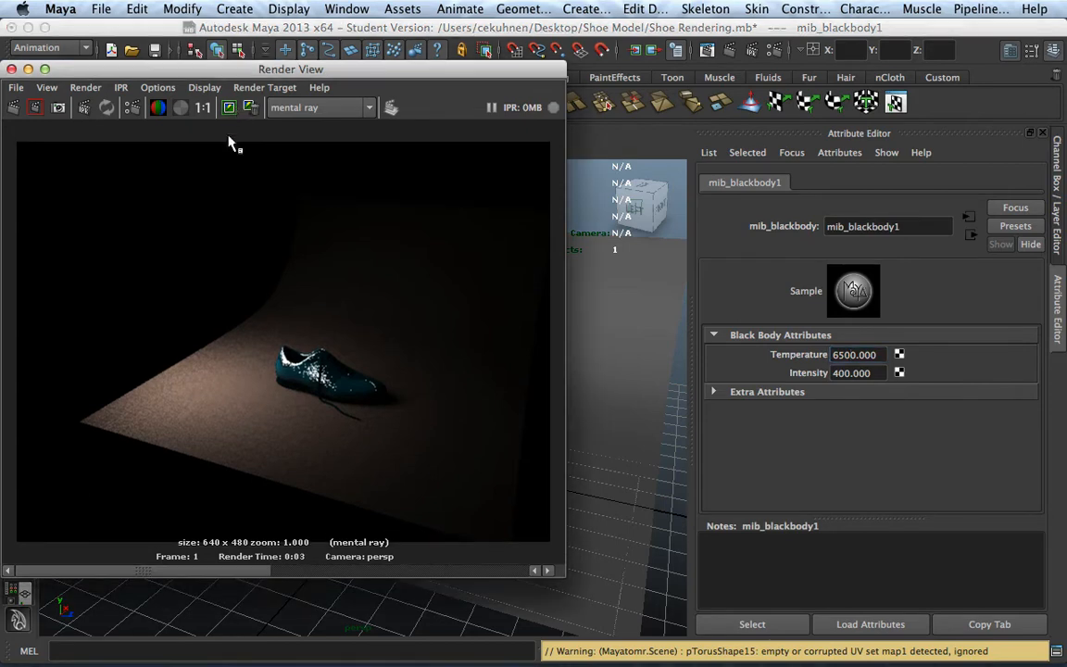
click(16, 108)
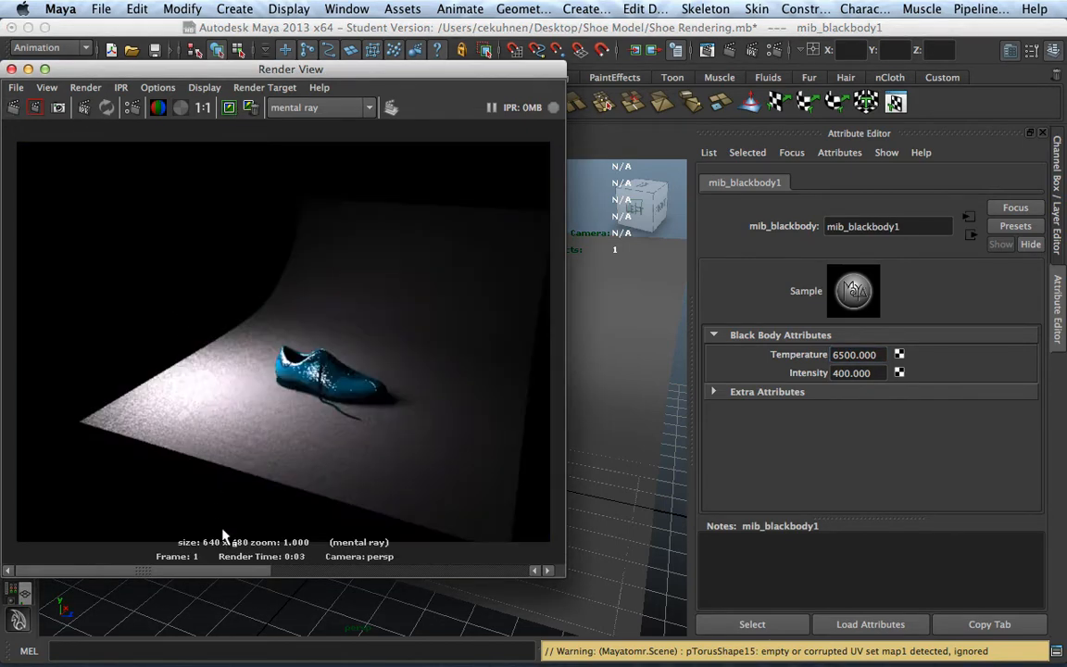
mouse_move(218, 571)
mouse_down()
mouse_move(542, 572)
mouse_move(231, 571)
mouse_up()
drag(156, 572, 185, 574)
click(11, 68)
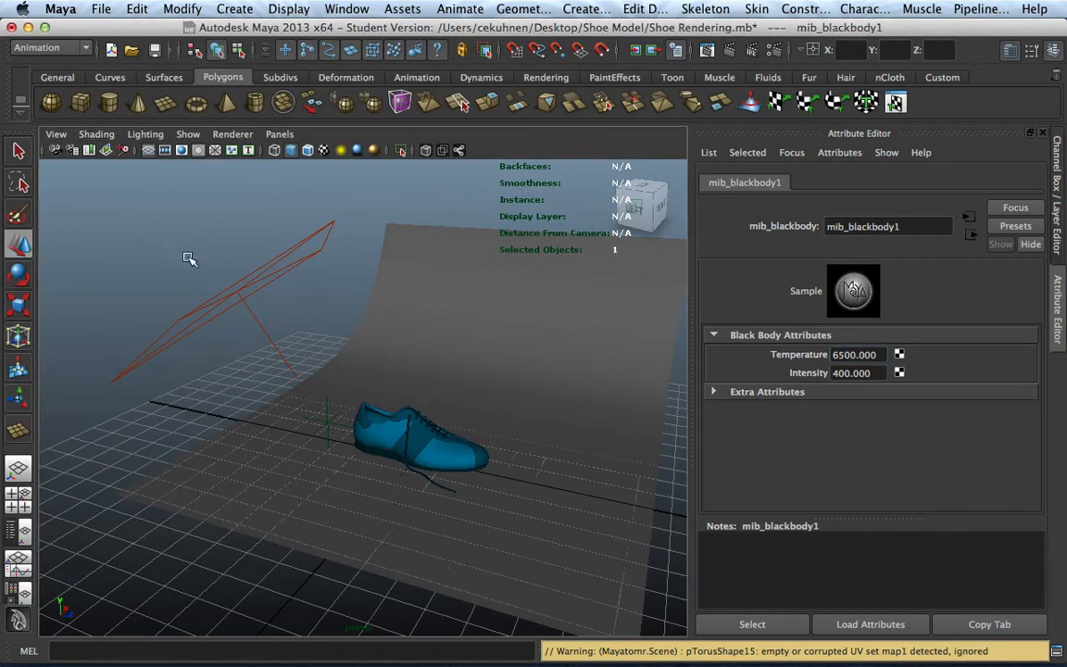
Step: Move the aim locator from behind the shoe onto its heel, at the height of the opening
click(330, 423)
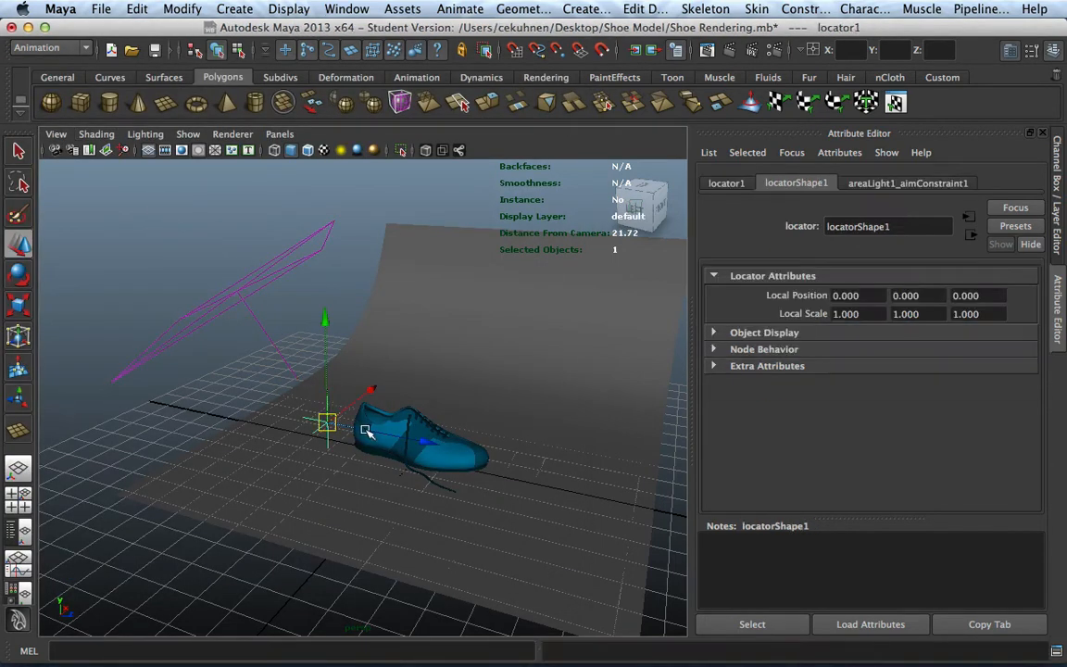
drag(426, 441, 453, 443)
drag(392, 397, 409, 386)
drag(467, 436, 474, 437)
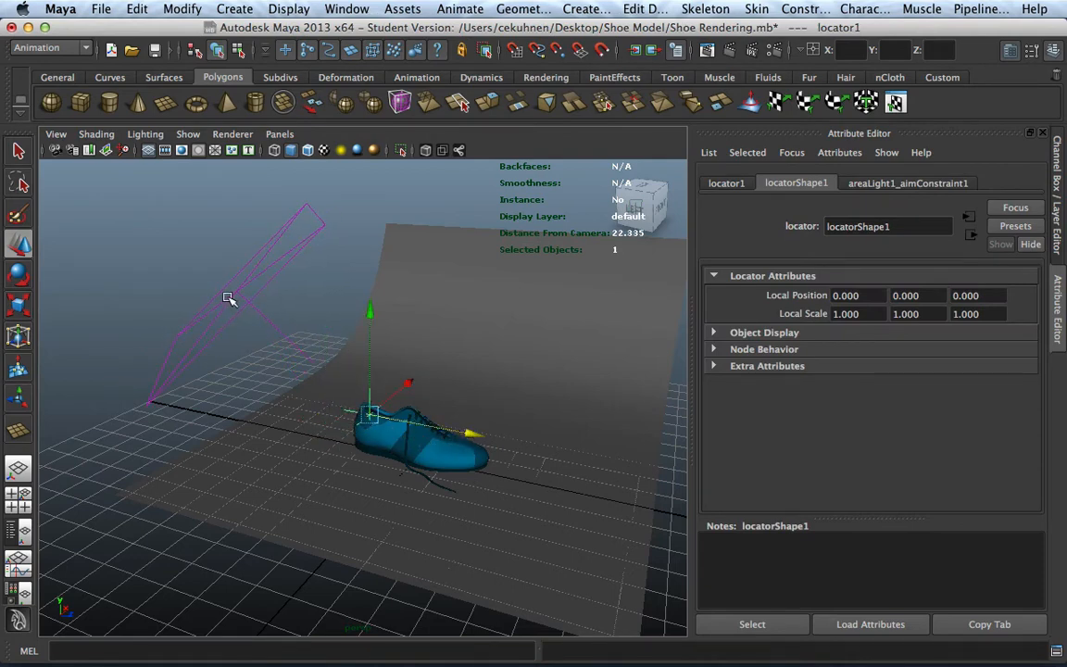
Step: Lower the area light and, in the top view, move it close beside the shoe
click(229, 299)
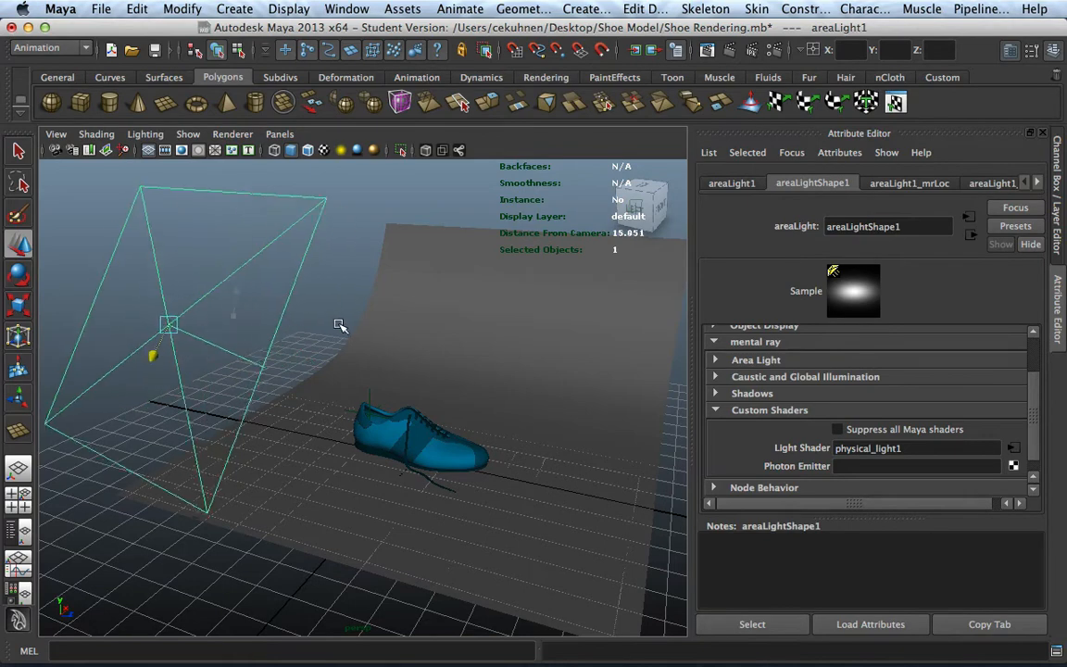
key(space)
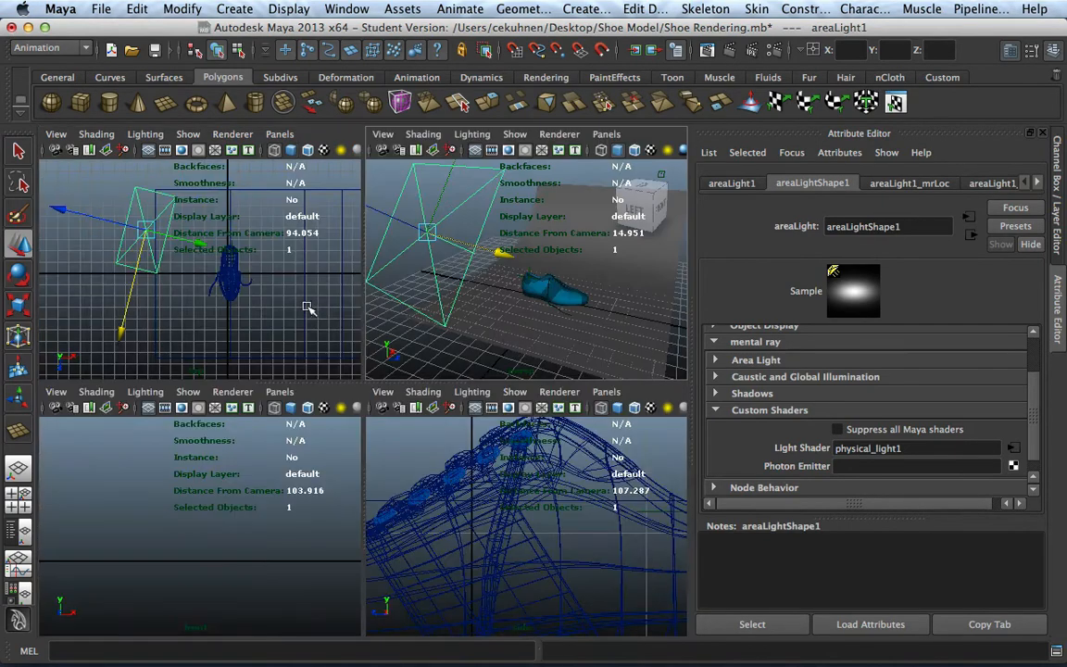
drag(144, 229, 194, 252)
Step: Select the area light together with its aim locator and move both toward the toe, alongside the middle of the shoe
mouse_move(491, 278)
alt+mouse_down()
mouse_move(552, 299)
mouse_move(497, 269)
alt+mouse_up()
scroll(494, 265, up, 5)
click(462, 257)
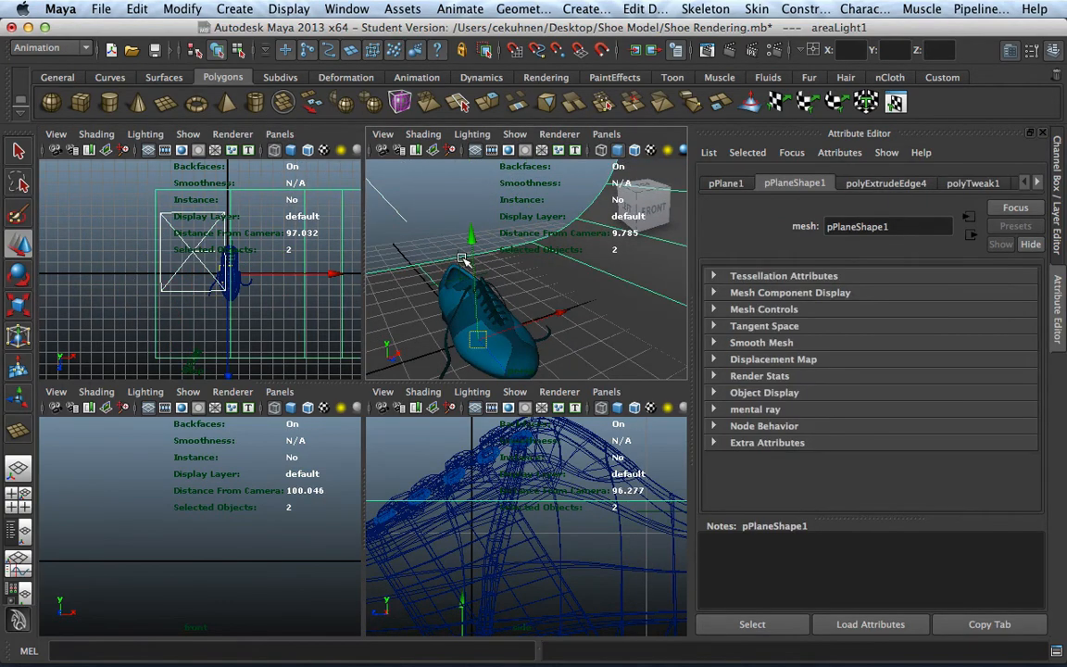
click(461, 270)
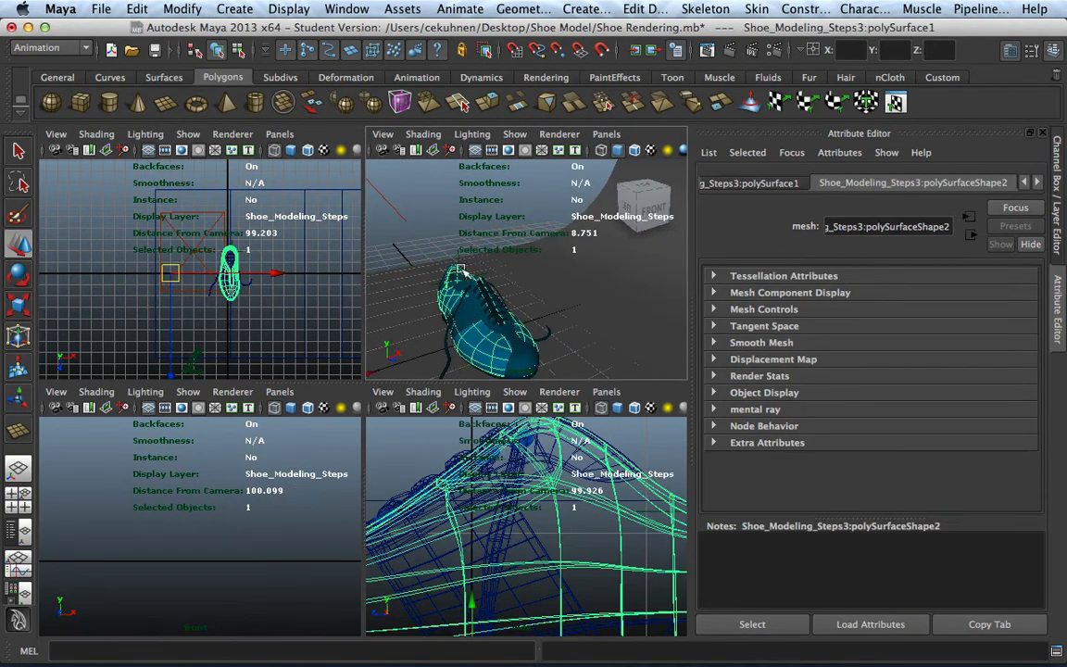
scroll(456, 274, up, 5)
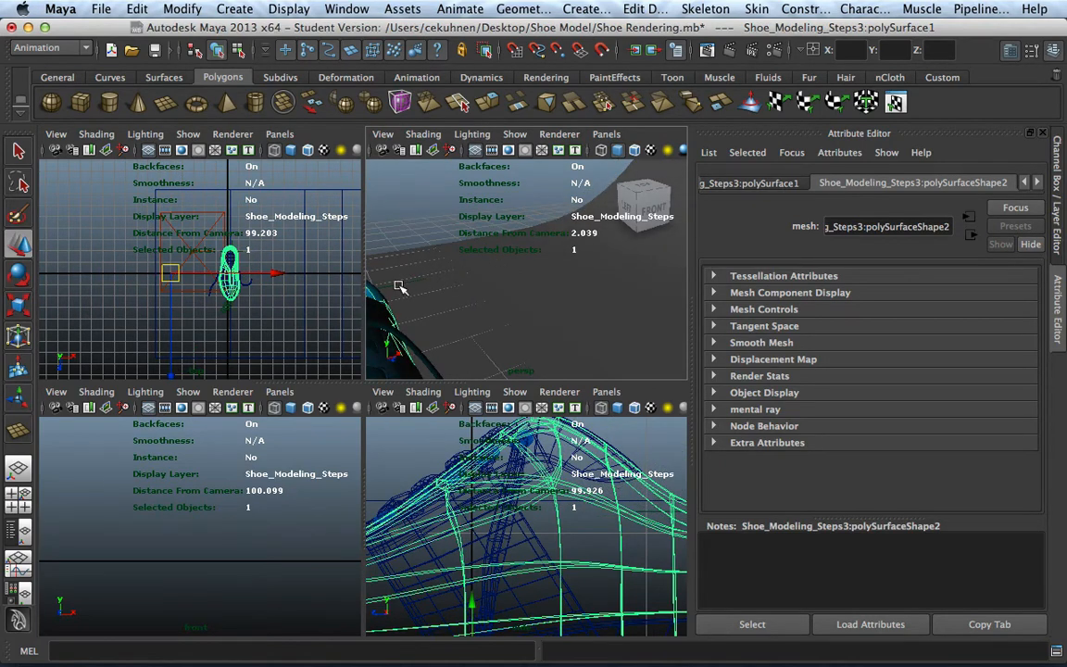
click(398, 286)
shift+click(176, 227)
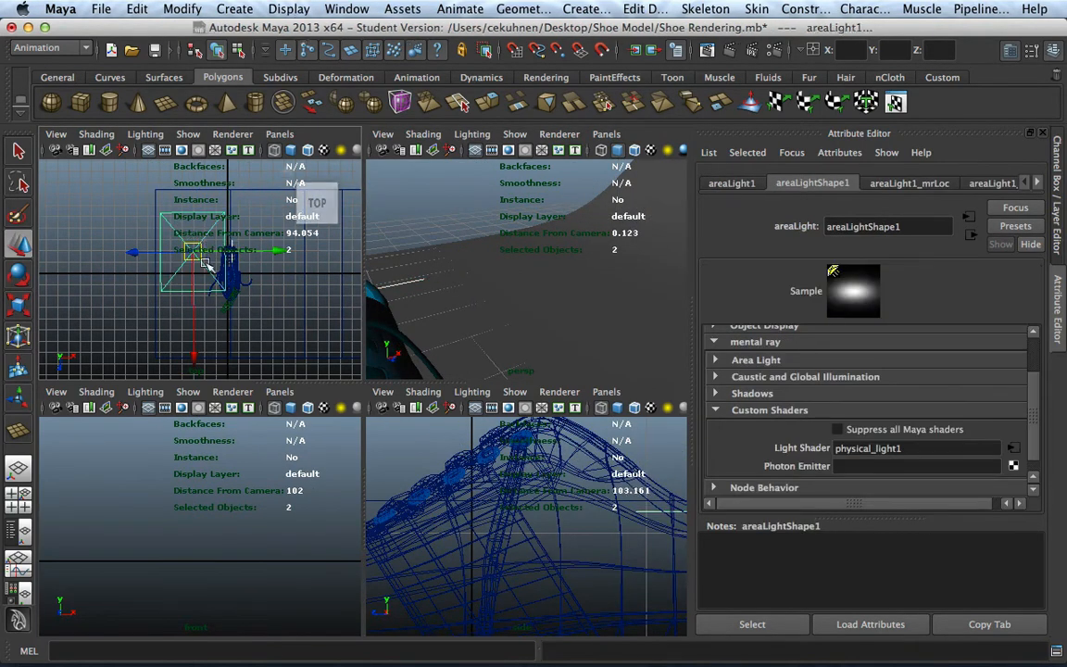
mouse_move(194, 360)
mouse_down()
mouse_move(199, 370)
mouse_move(193, 360)
mouse_up()
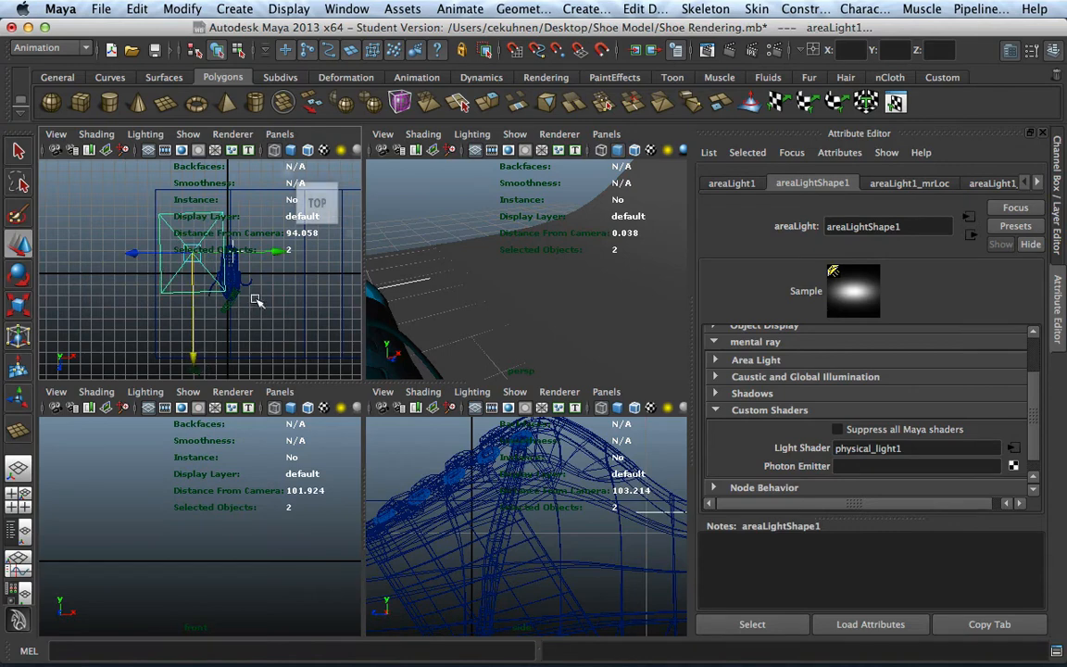
drag(194, 249, 195, 273)
key(f)
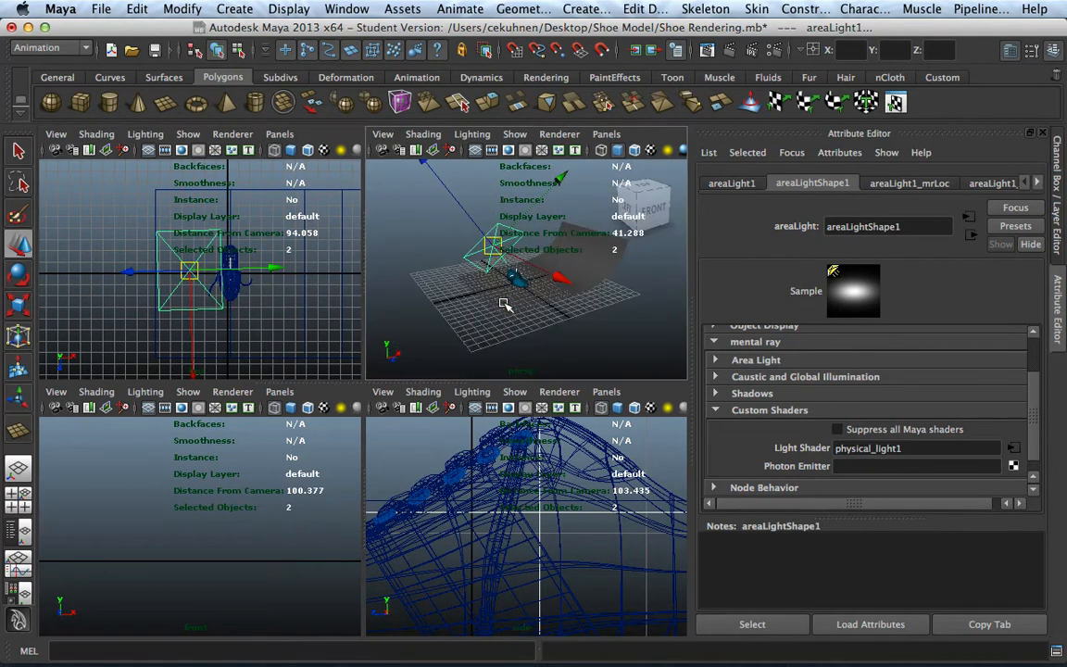
Step: Scale the backdrop plane wider along the shoe's length so it extends well past the heel and toe
scroll(571, 305, up, 10)
alt+drag(551, 308, 606, 286)
scroll(571, 296, down, 6)
alt+middle_drag(606, 286, 550, 283)
scroll(576, 293, up, 10)
scroll(561, 282, down, 5)
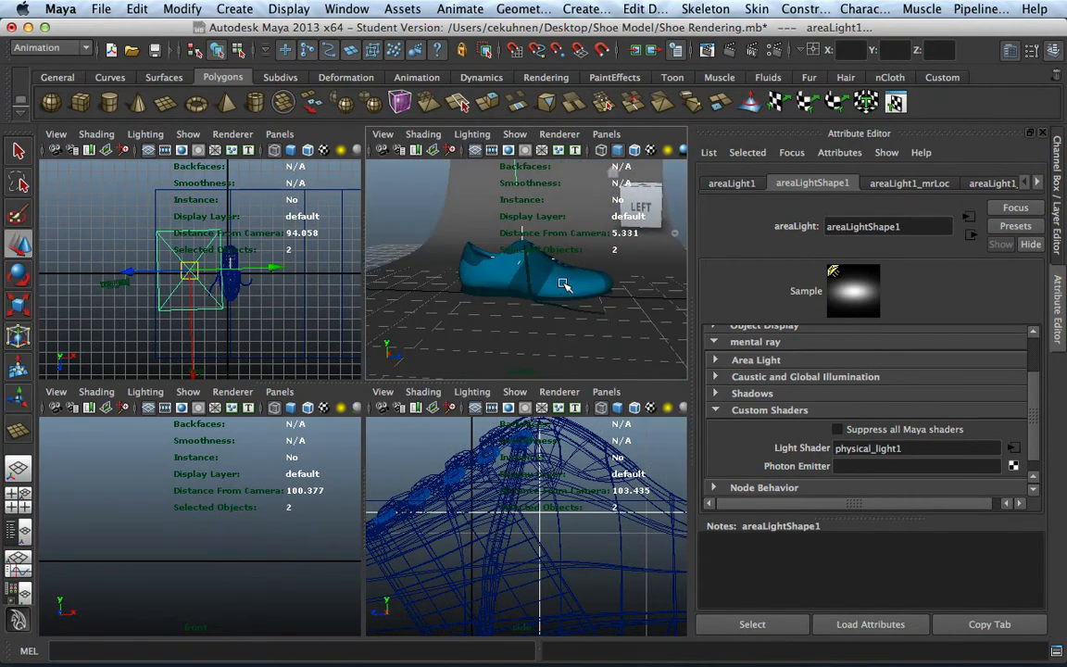
alt+drag(565, 285, 580, 279)
click(552, 312)
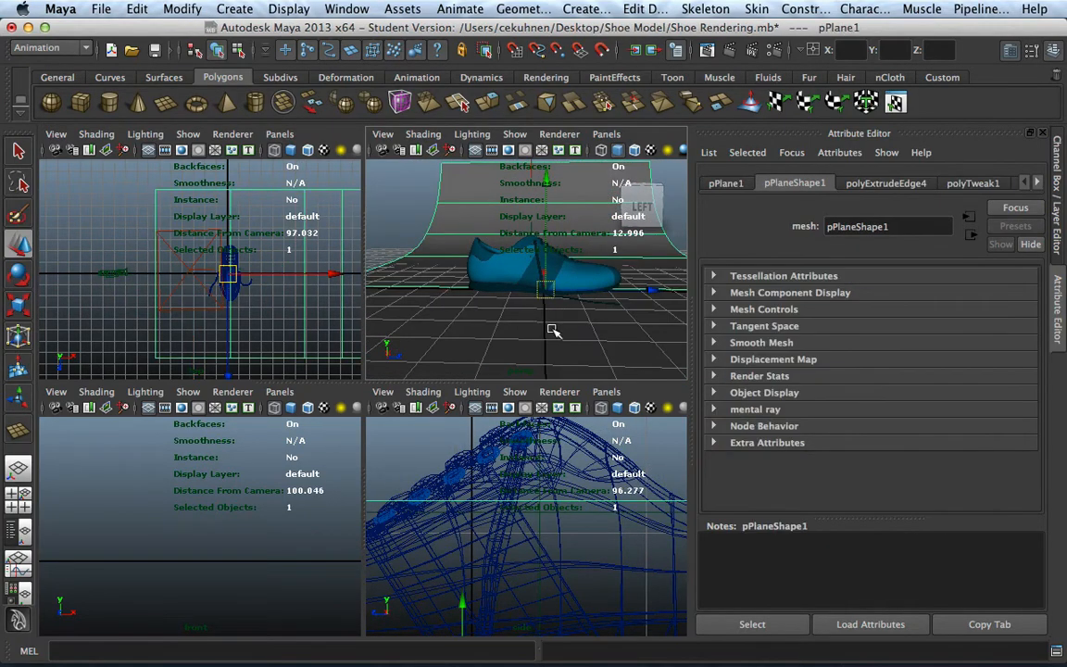
key(r)
key(f)
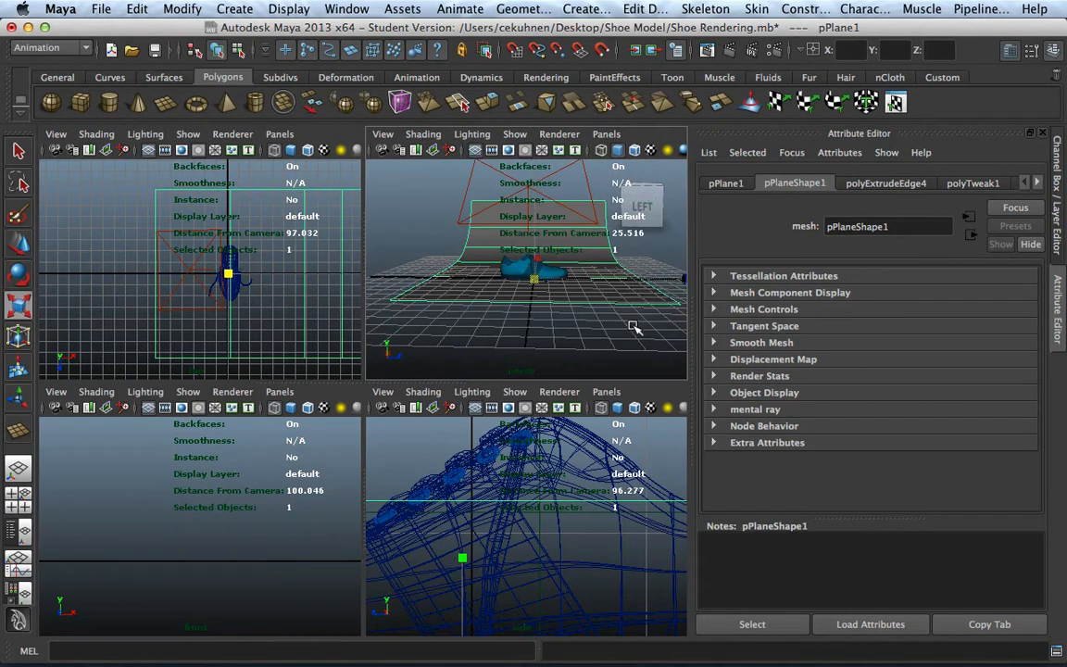
drag(683, 277, 809, 284)
Step: Frame the shoe closely from its side in the perspective view, render the scene and close the render window
key(bracketleft)
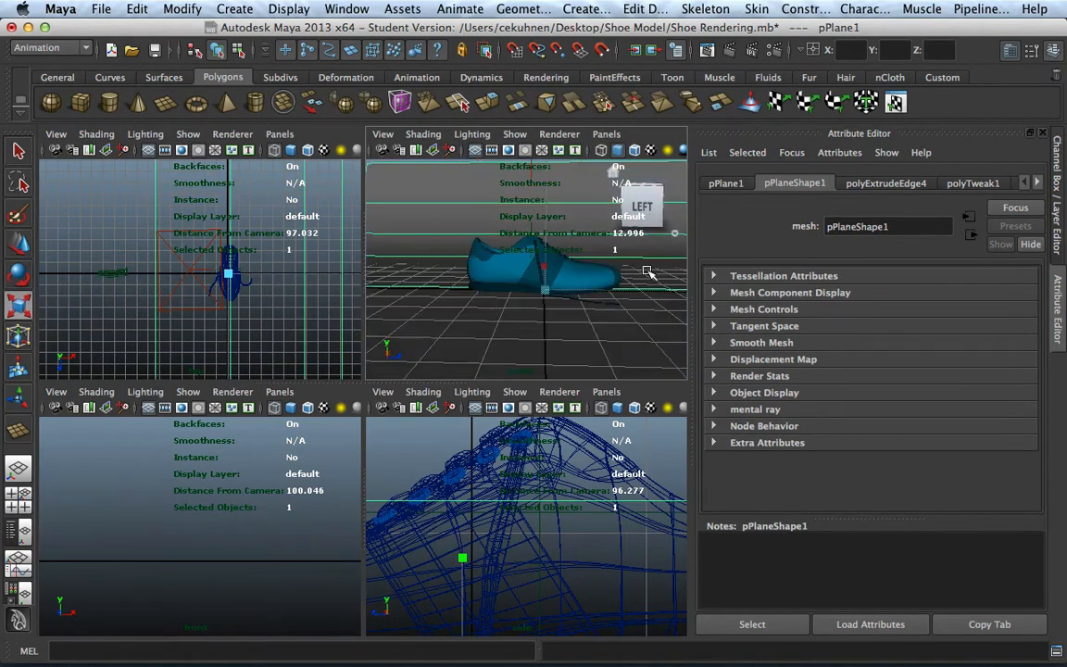
key(bracketleft)
key(bracketright)
alt+middle_drag(631, 272, 620, 289)
alt+right_drag(620, 261, 623, 320)
alt+middle_drag(623, 320, 622, 302)
click(728, 51)
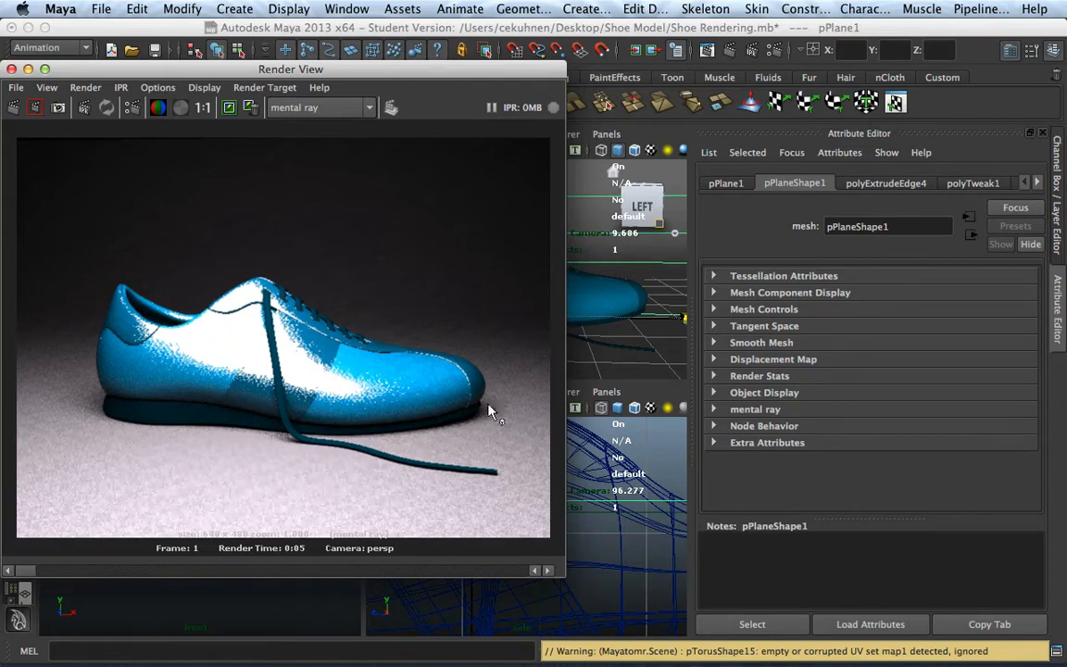
click(11, 70)
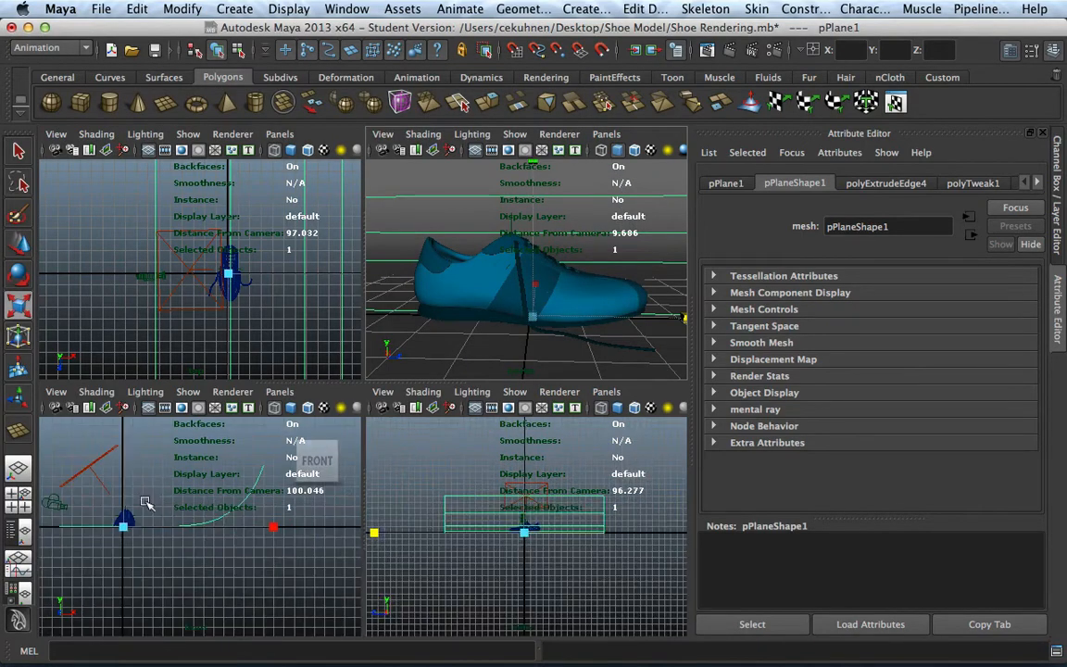
Step: Move the area light higher and almost directly above the shoe, and fine-tune its position along the shoe's length
click(96, 472)
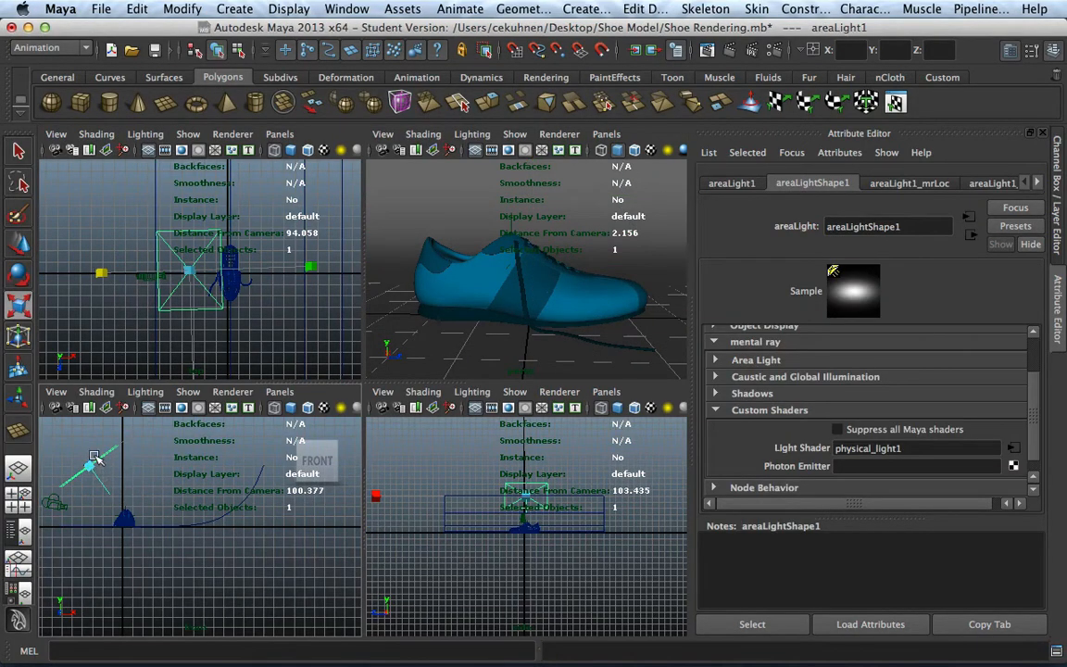
key(e)
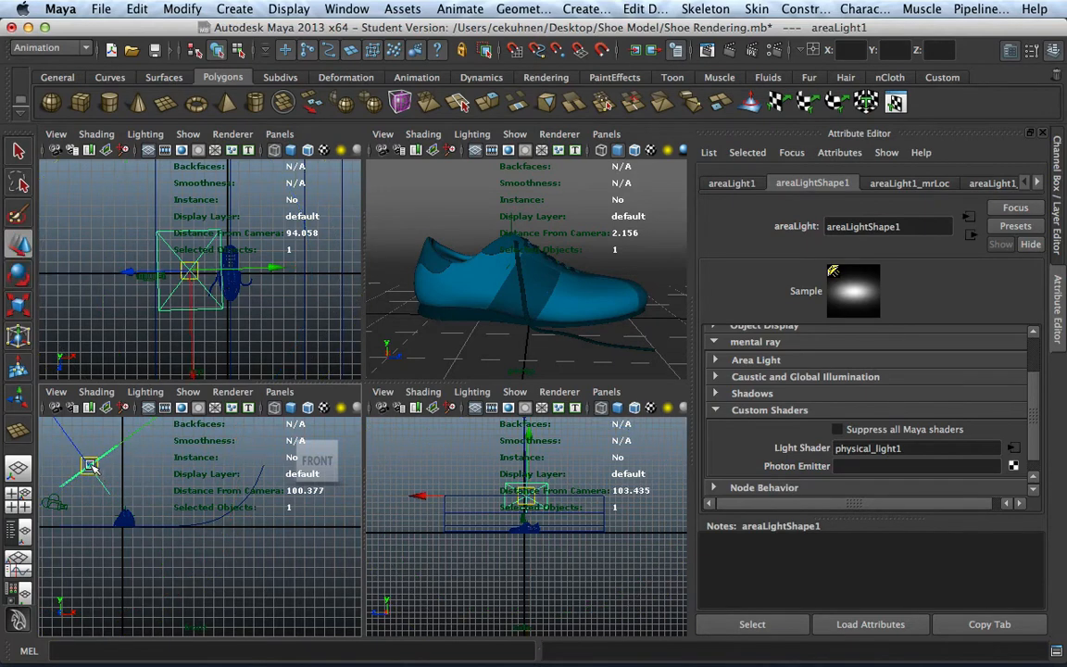
drag(95, 470, 114, 450)
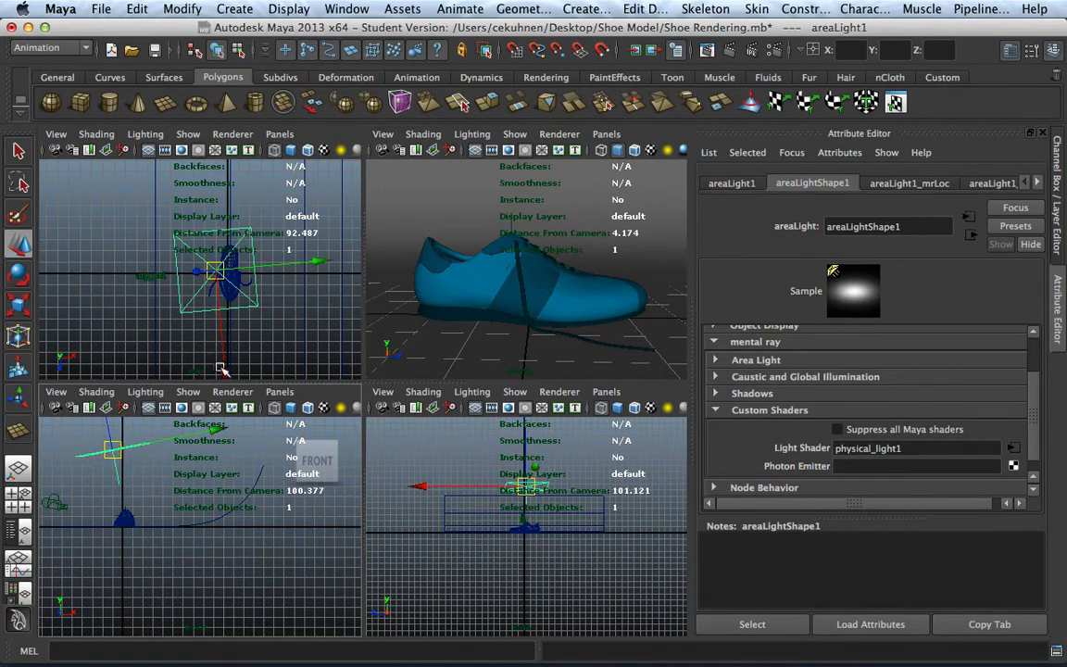
drag(225, 371, 226, 366)
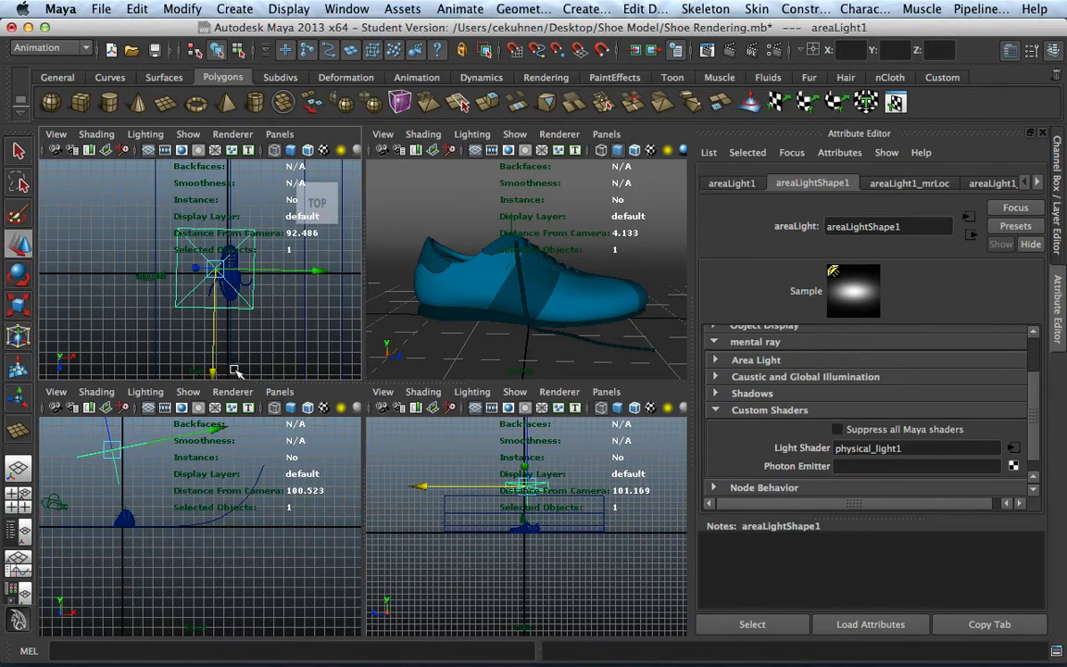
Step: Render the perspective view with the light above the shoe and close the render window
click(412, 167)
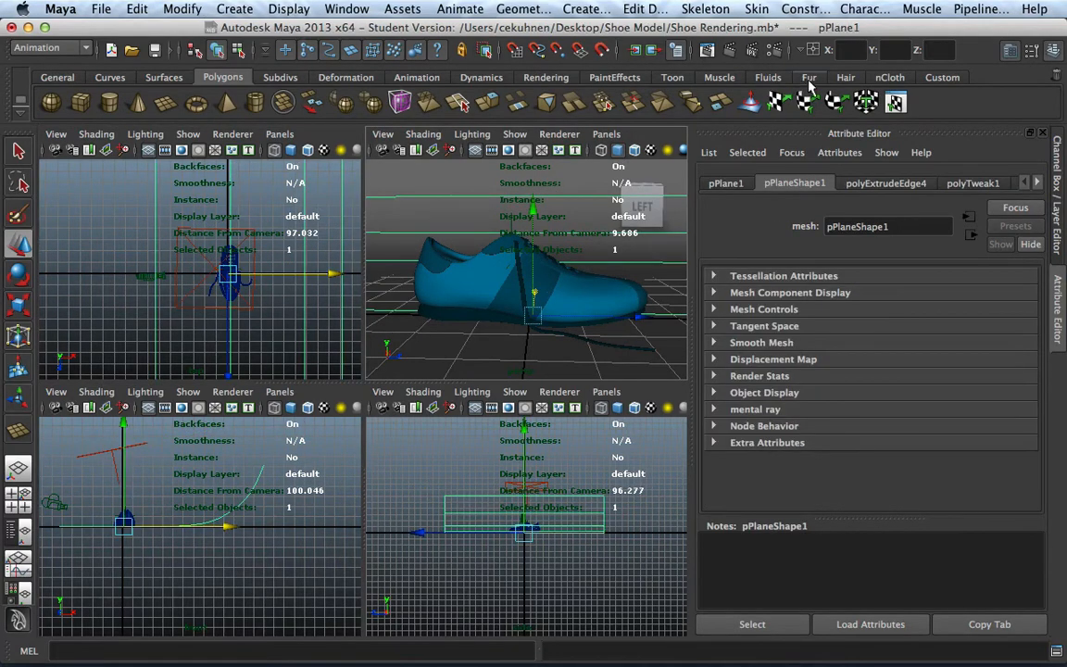
click(729, 51)
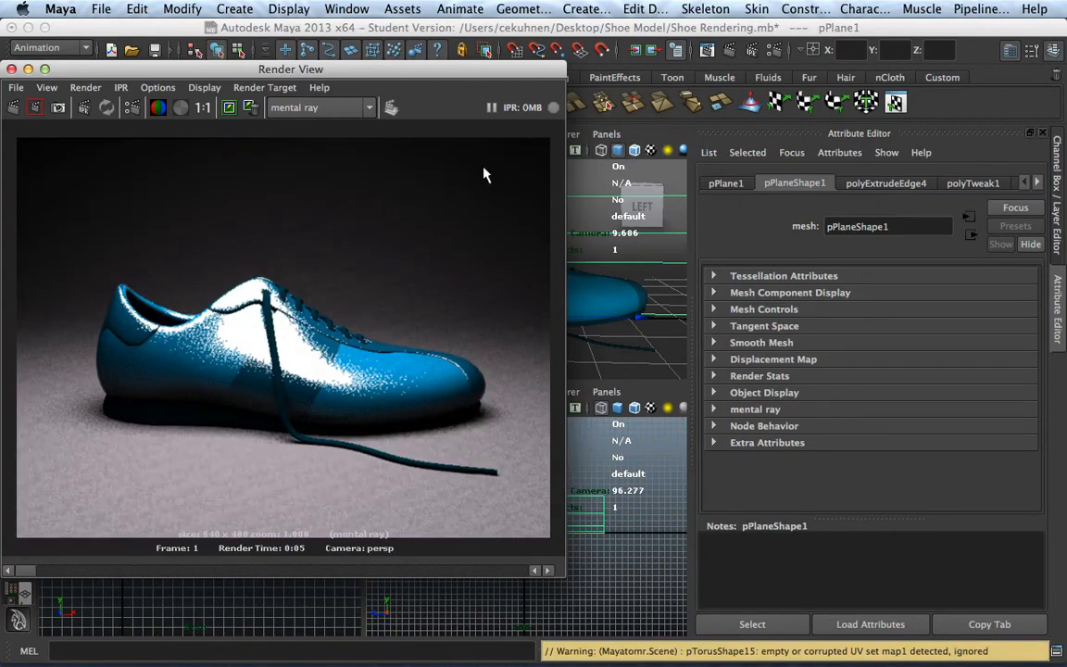
click(12, 68)
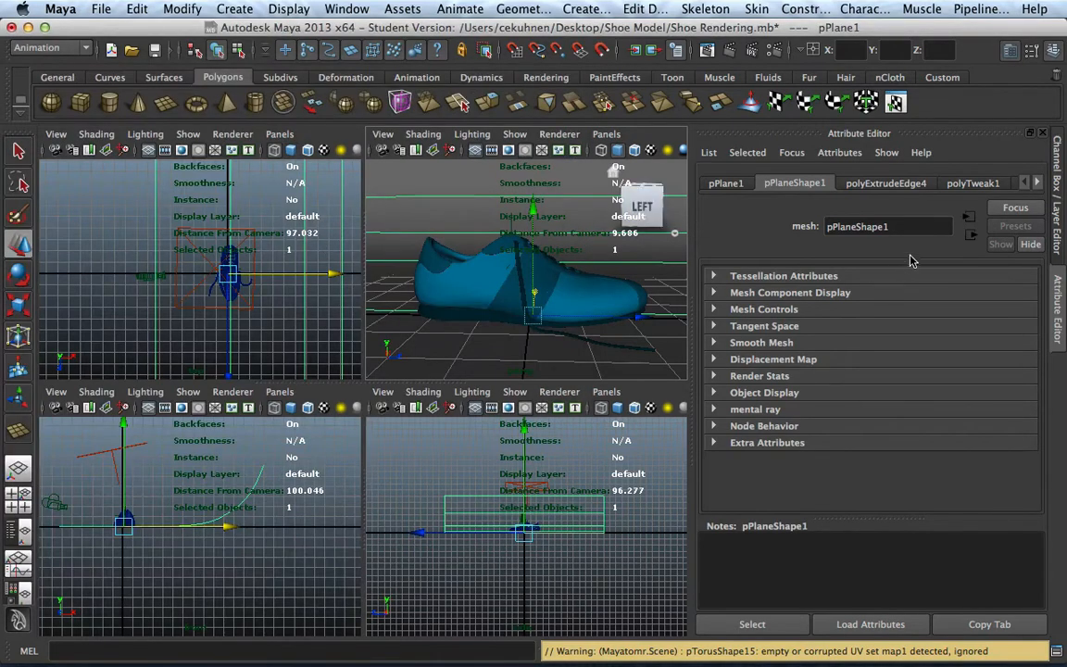
Step: Open the blackbody node behind the area light's physical light shader and set its intensity to 200
click(115, 450)
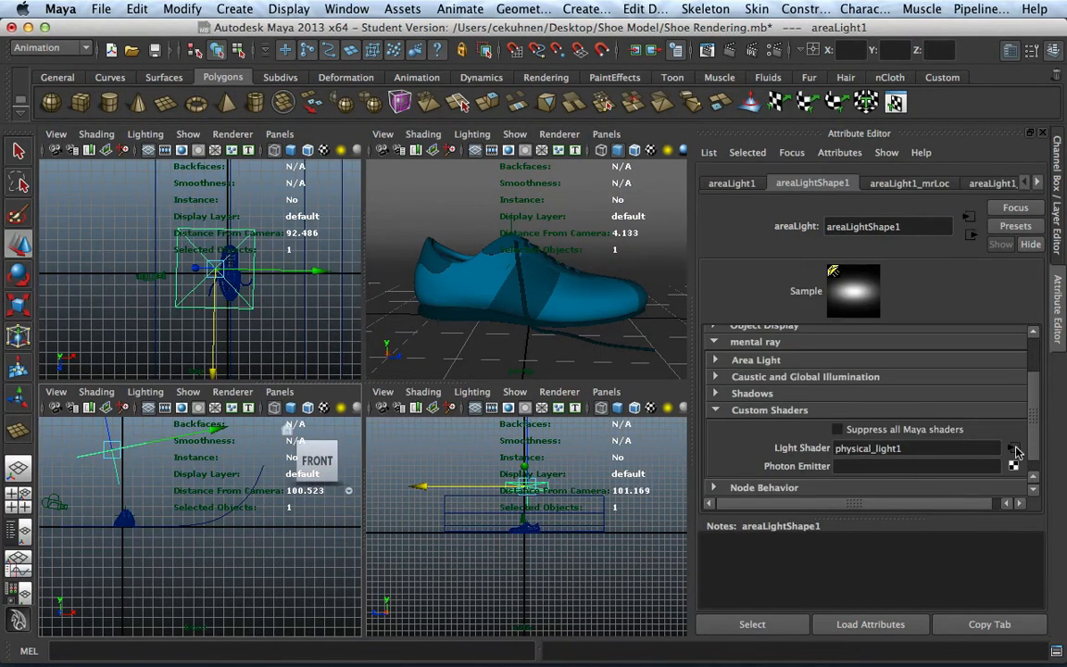
click(1015, 450)
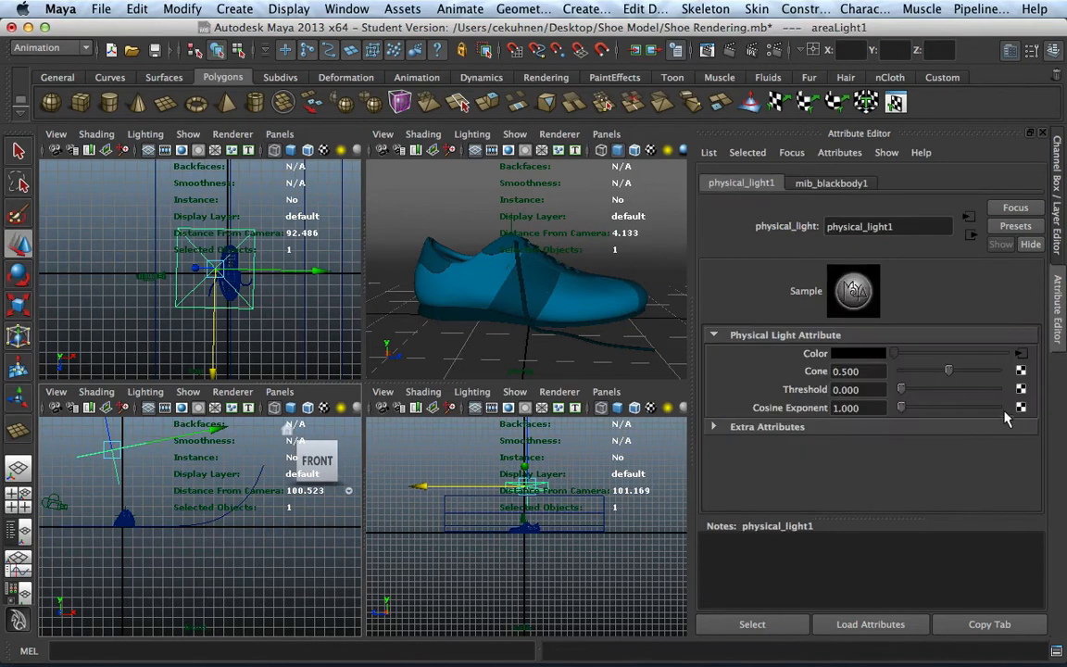
click(1021, 356)
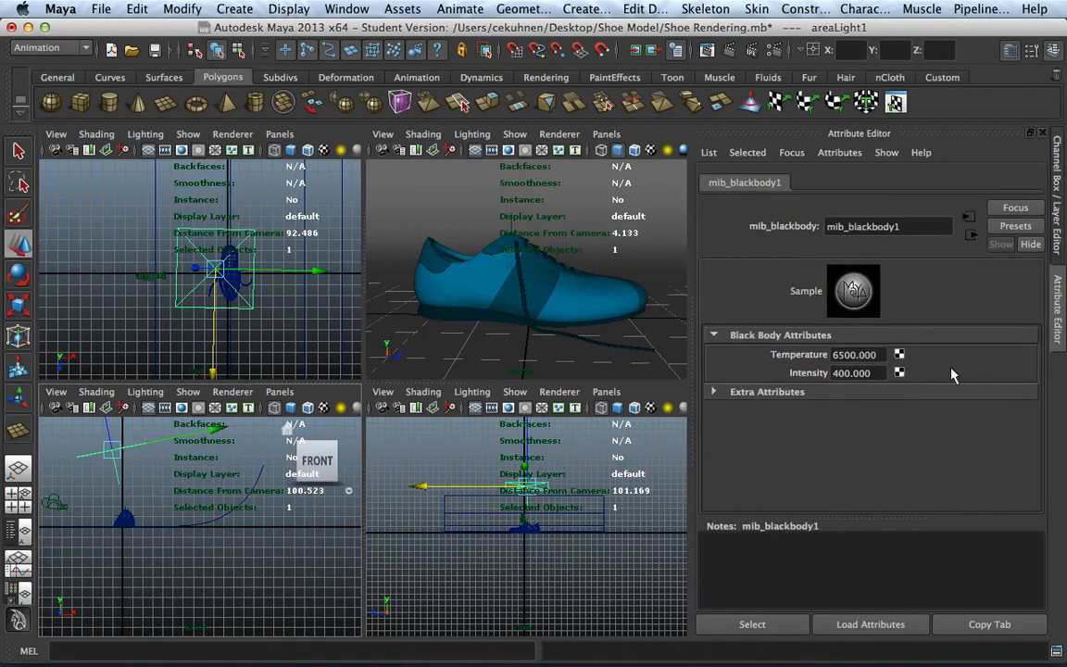
click(836, 372)
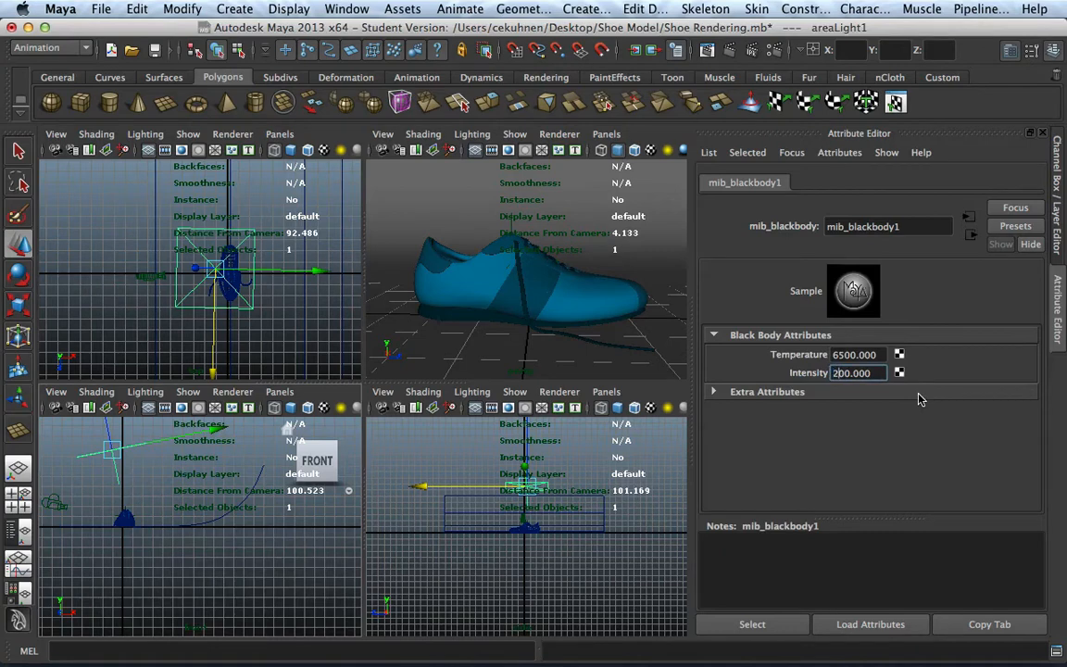
Step: Render the perspective view with the reduced blackbody intensity and close the render window
click(430, 180)
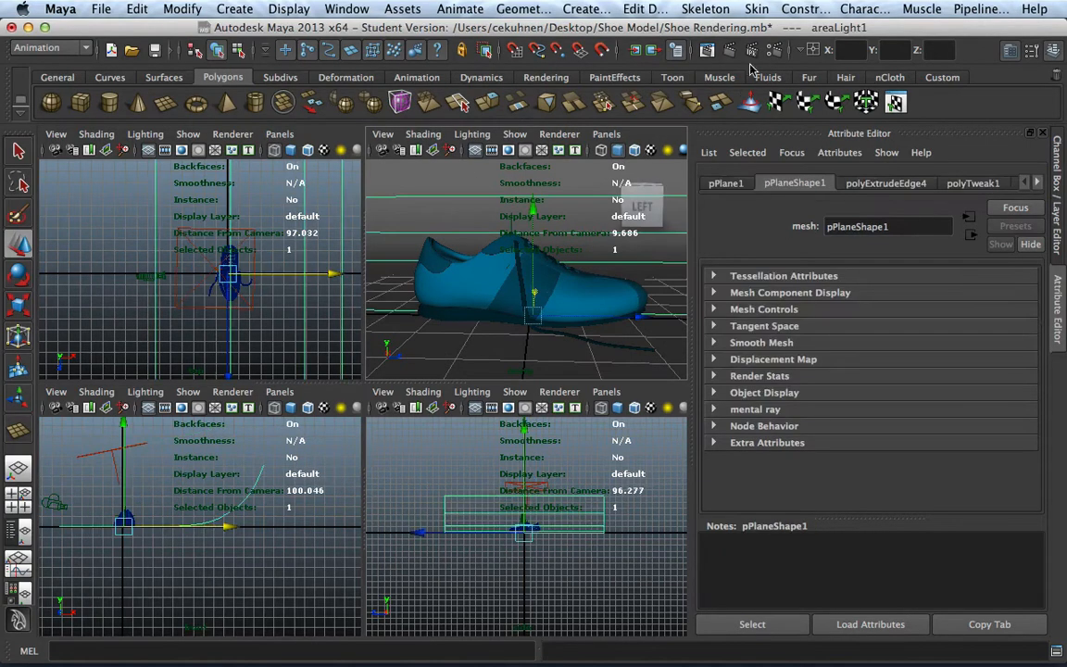
click(730, 50)
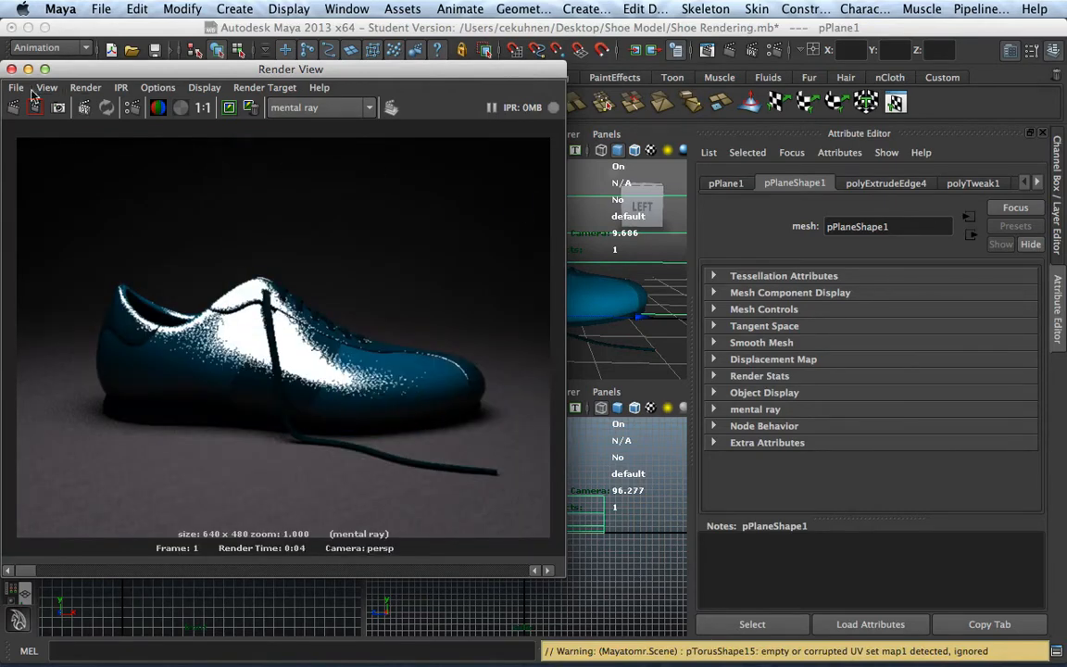
click(11, 68)
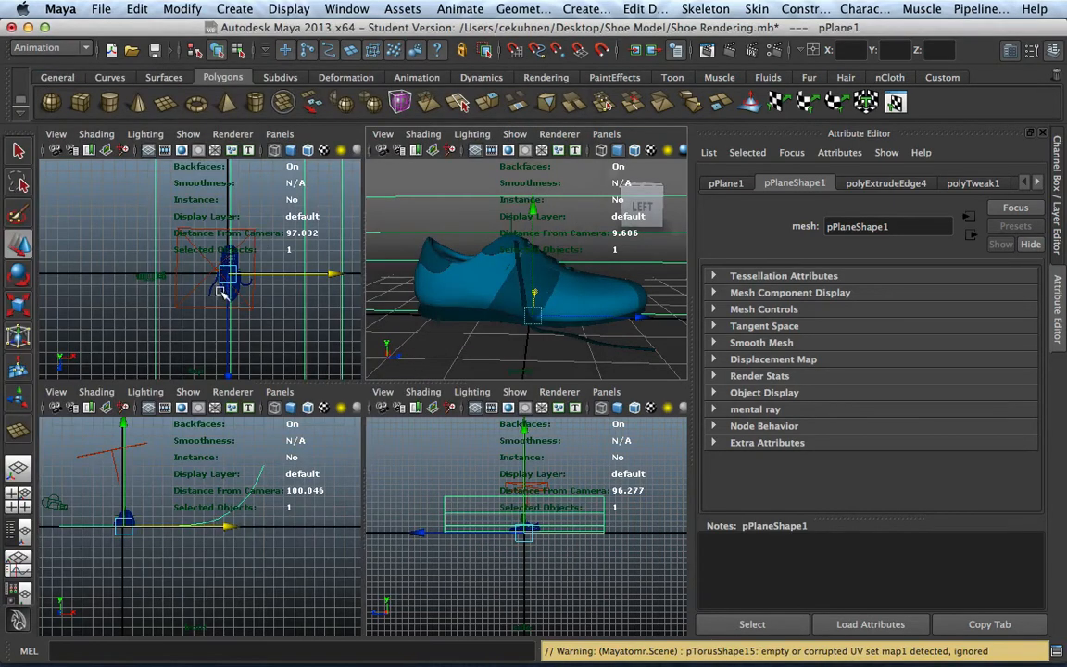
scroll(169, 480, up, 3)
middle_drag(110, 506, 192, 479)
key(z)
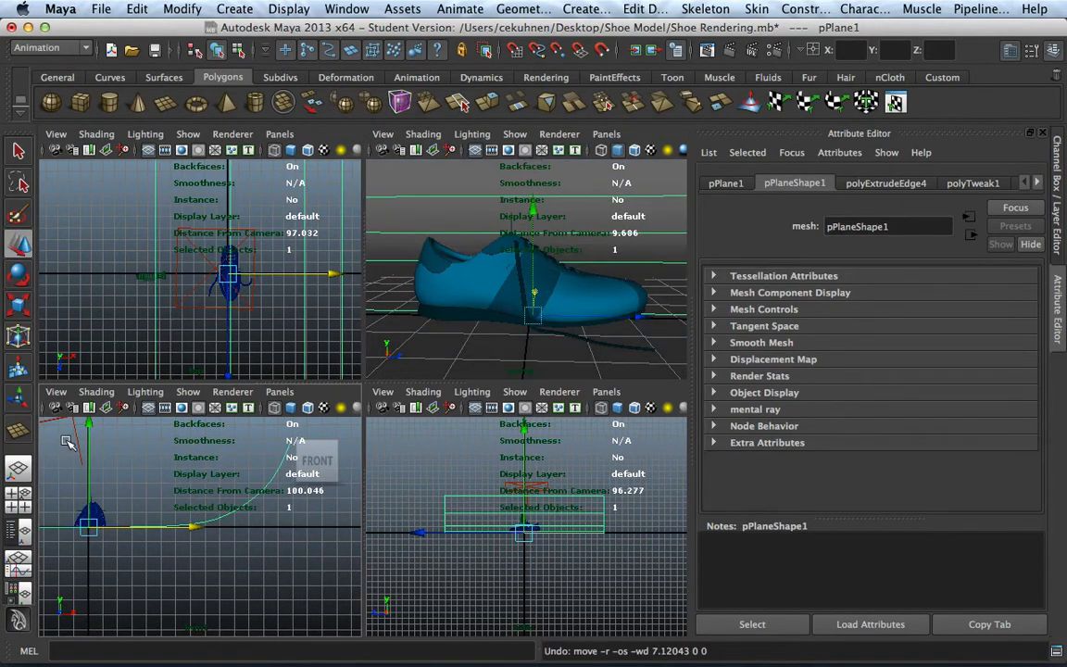
Step: Create a second area light in the scene
click(235, 8)
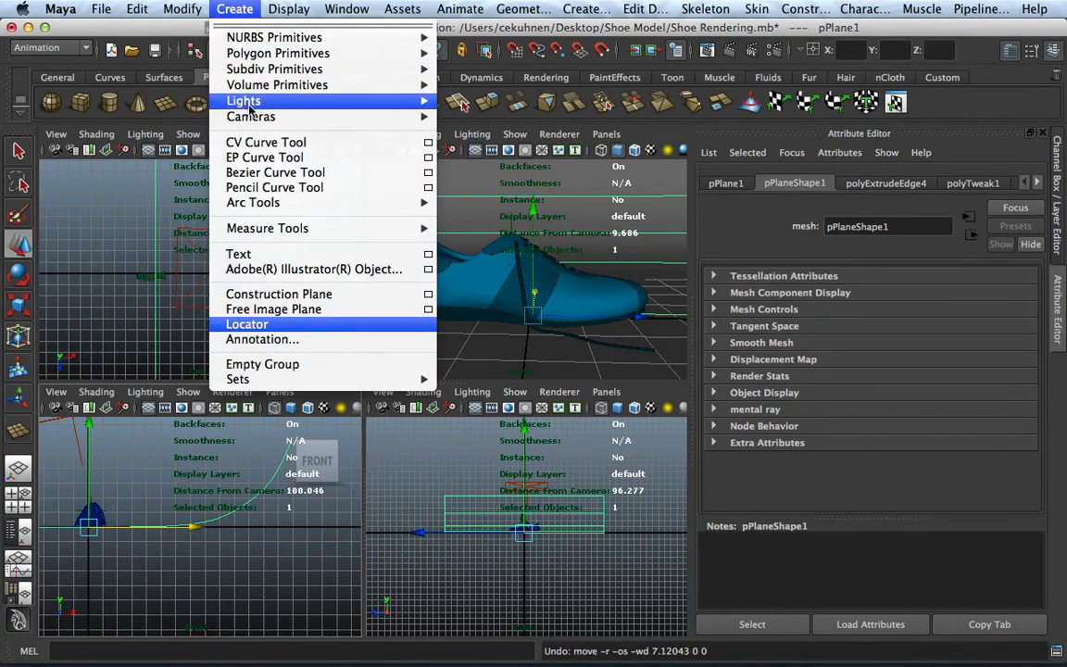
mouse_move(249, 121)
mouse_move(250, 100)
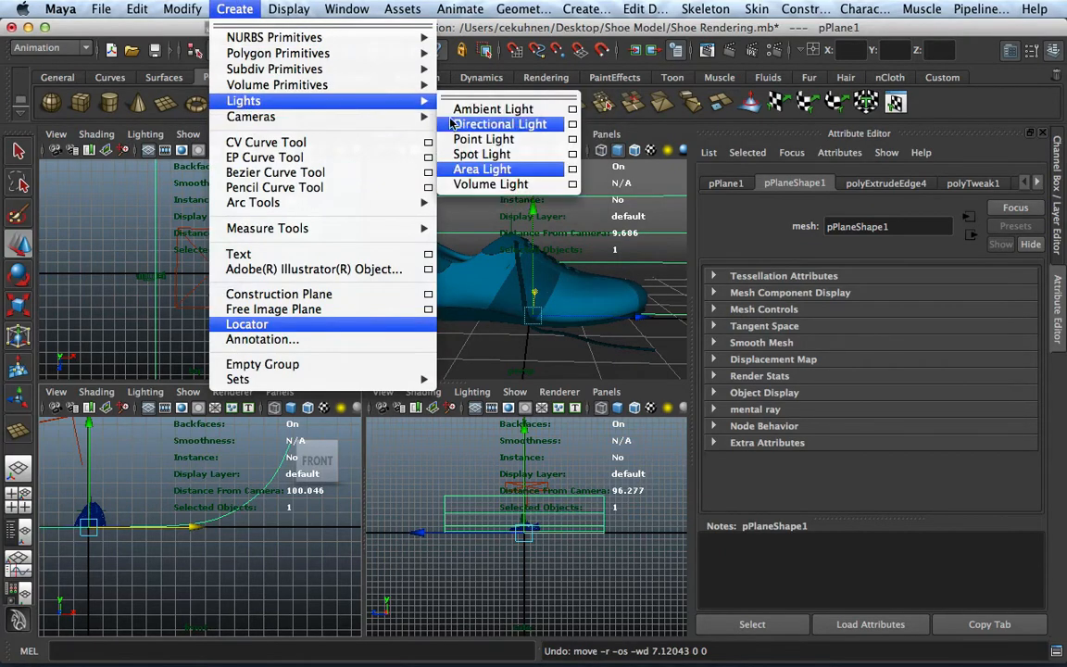
click(481, 166)
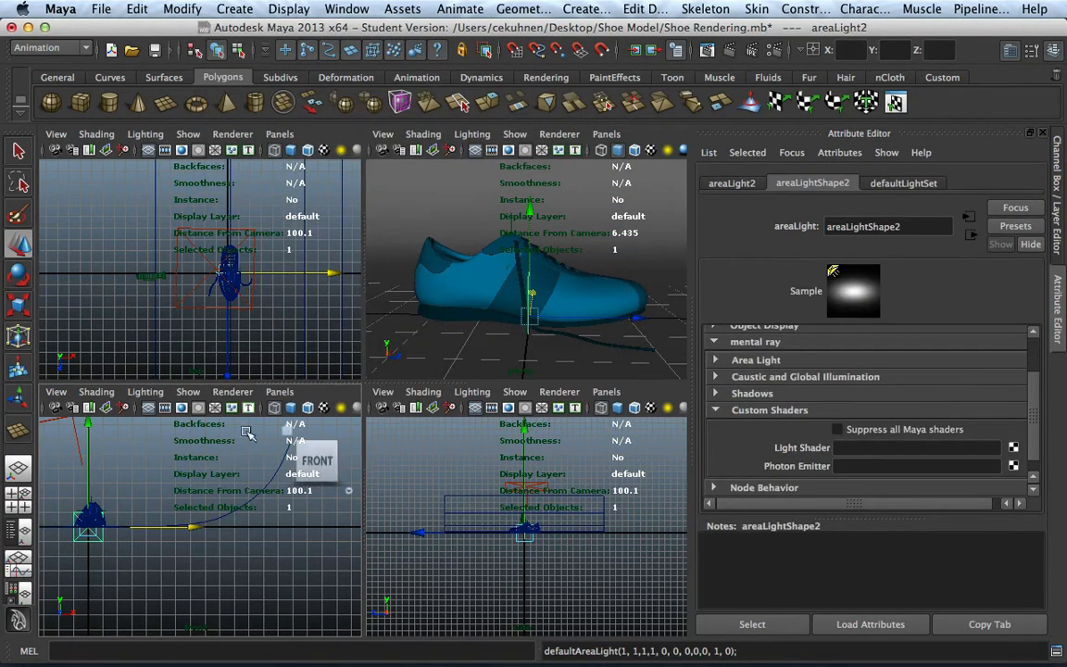
Step: Move the new area light behind the heel, raise it above the shoe and offset it toward the camera side
key(f)
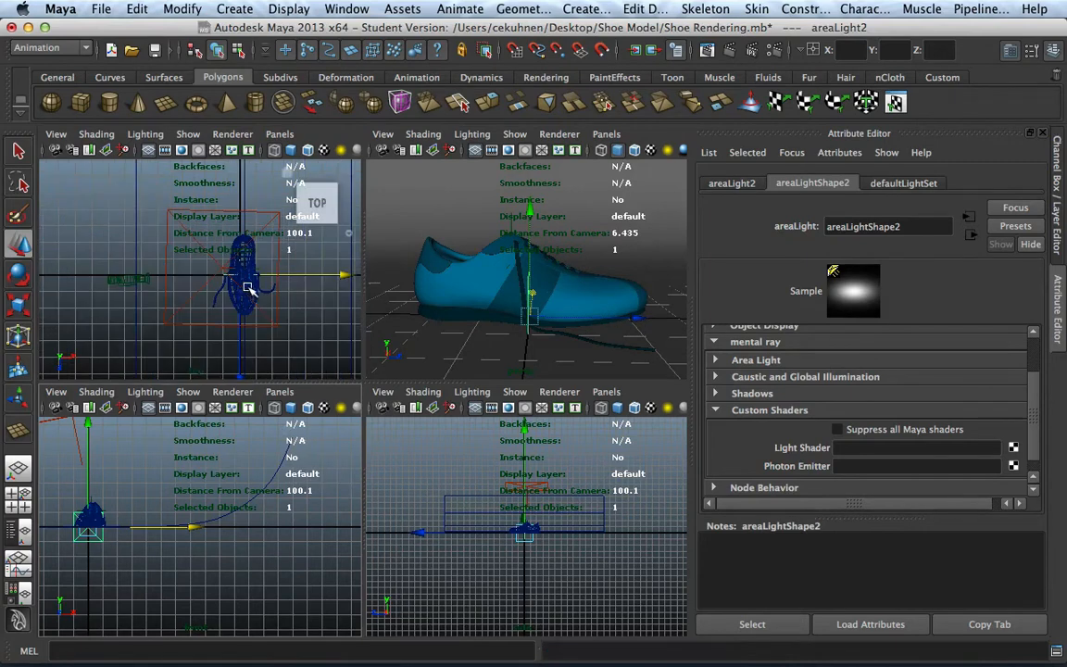
drag(645, 318, 500, 317)
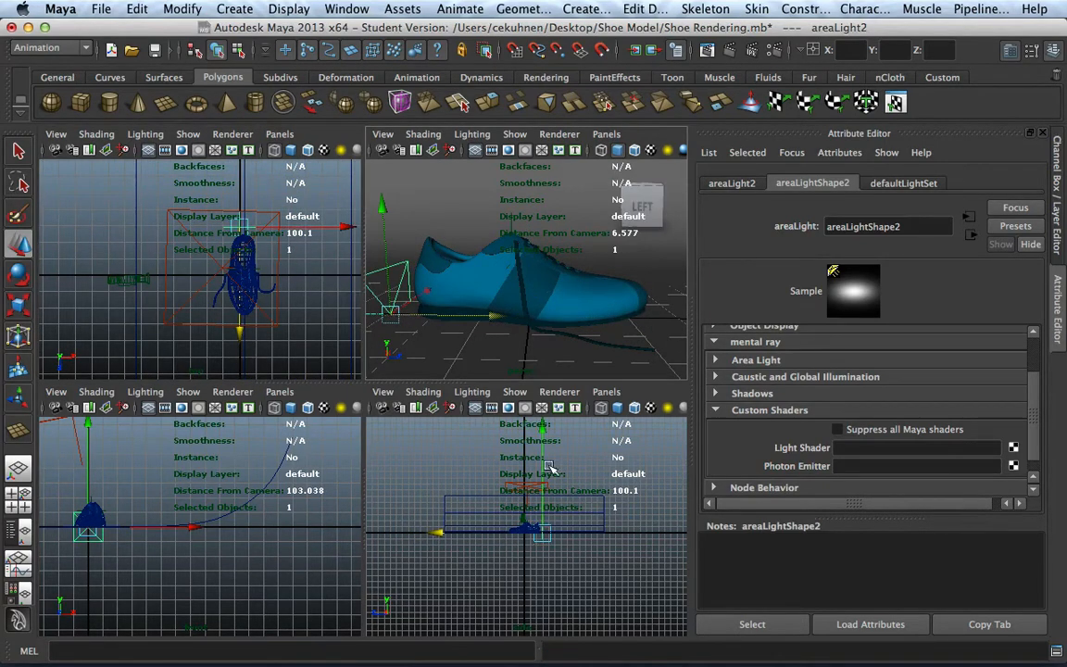
drag(545, 431, 545, 405)
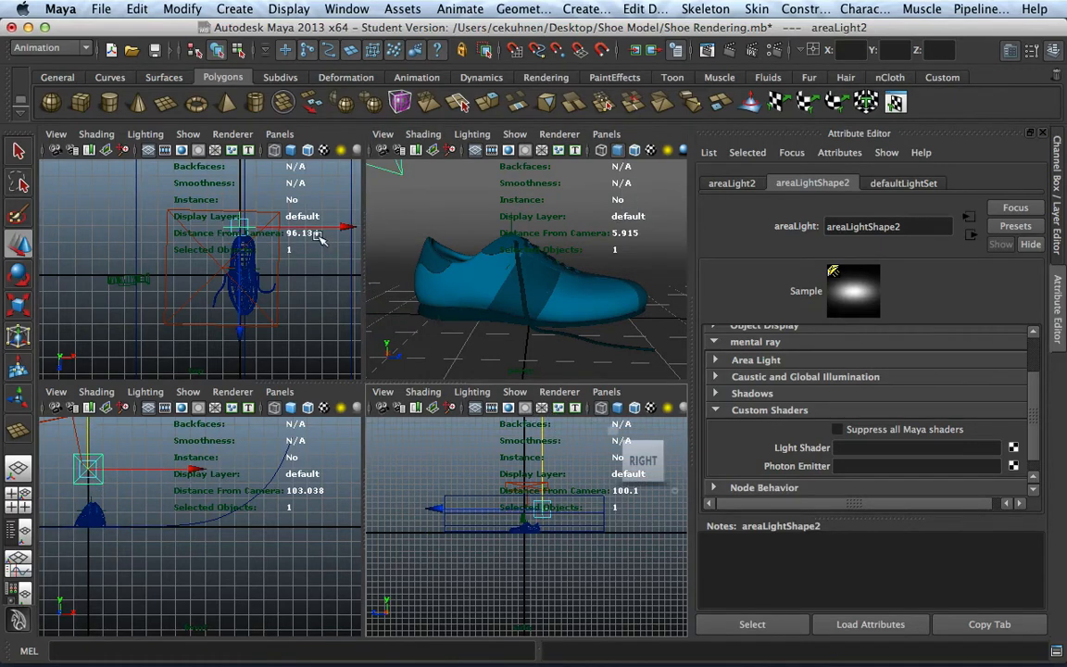
drag(249, 227, 217, 189)
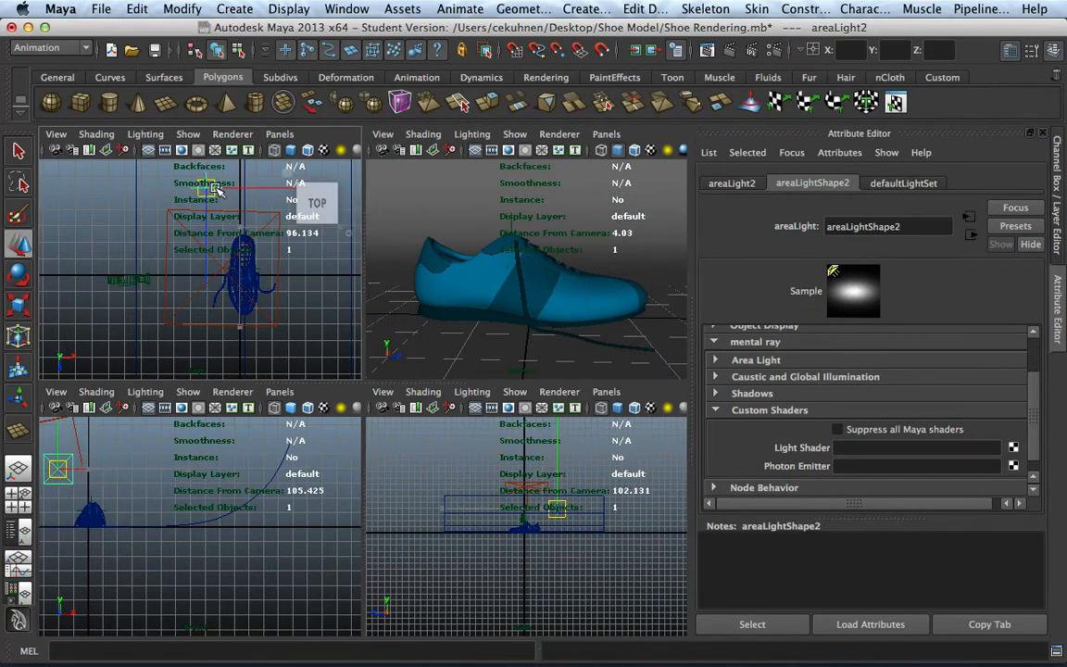
click(137, 329)
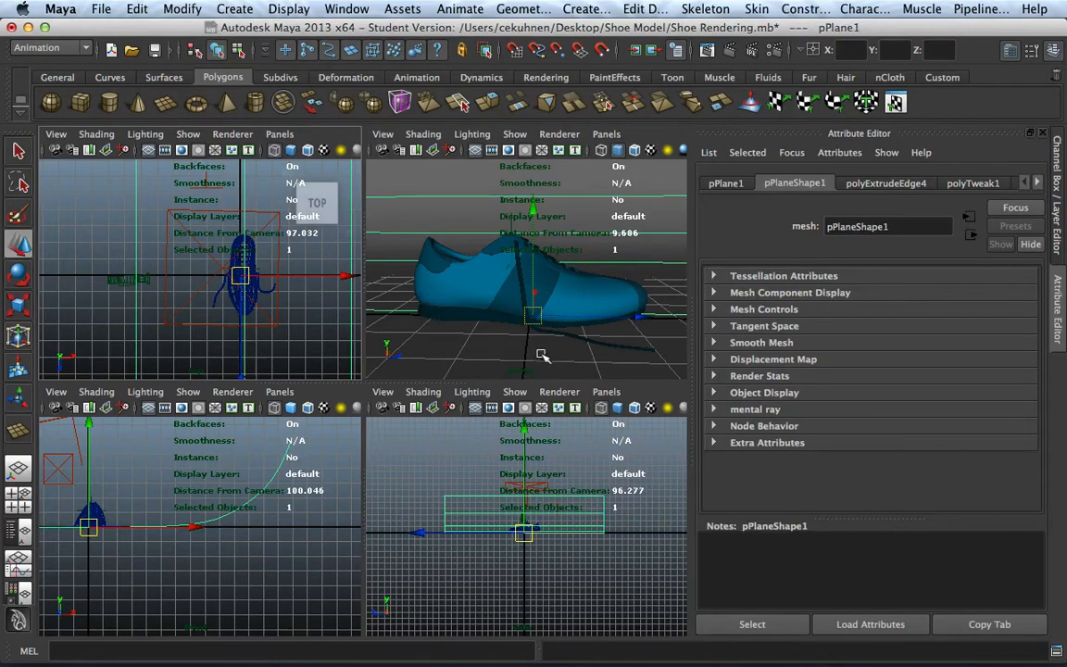
Step: Select the second area light behind the heel, lower it and scale it up into a wide rectangle
key(space)
alt+right_drag(523, 341, 360, 361)
alt+drag(324, 324, 162, 304)
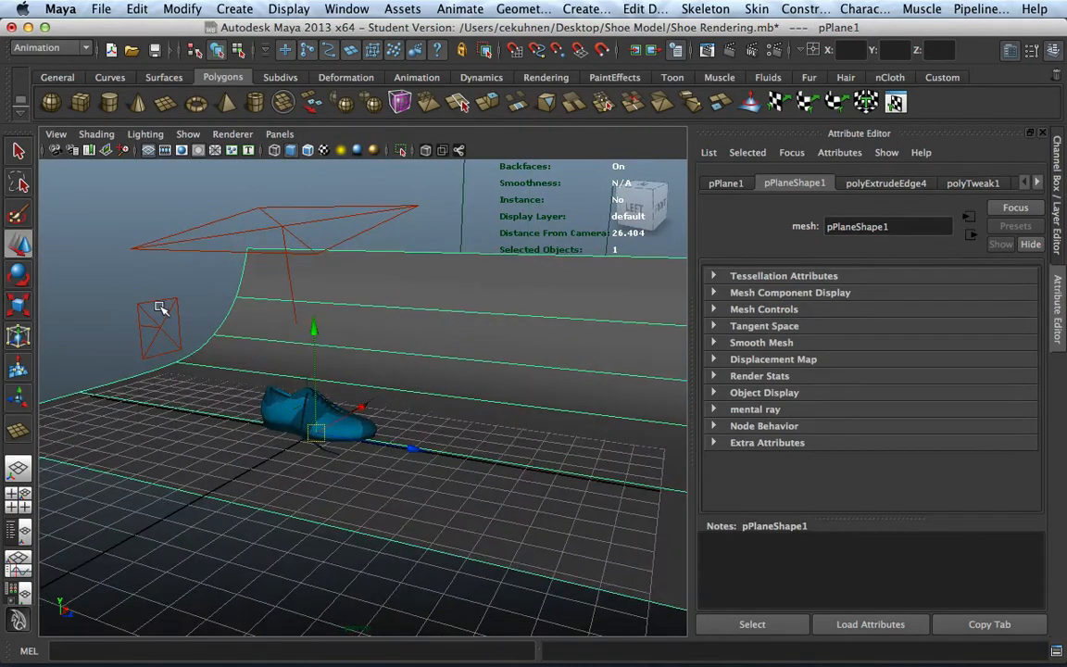
click(162, 304)
click(166, 305)
drag(151, 219, 154, 246)
key(r)
drag(250, 339, 326, 324)
drag(148, 207, 149, 179)
Step: Move the second area light in front of the shoe's toe and adjust its rotation and height toward the shoe
key(w)
drag(160, 261, 276, 463)
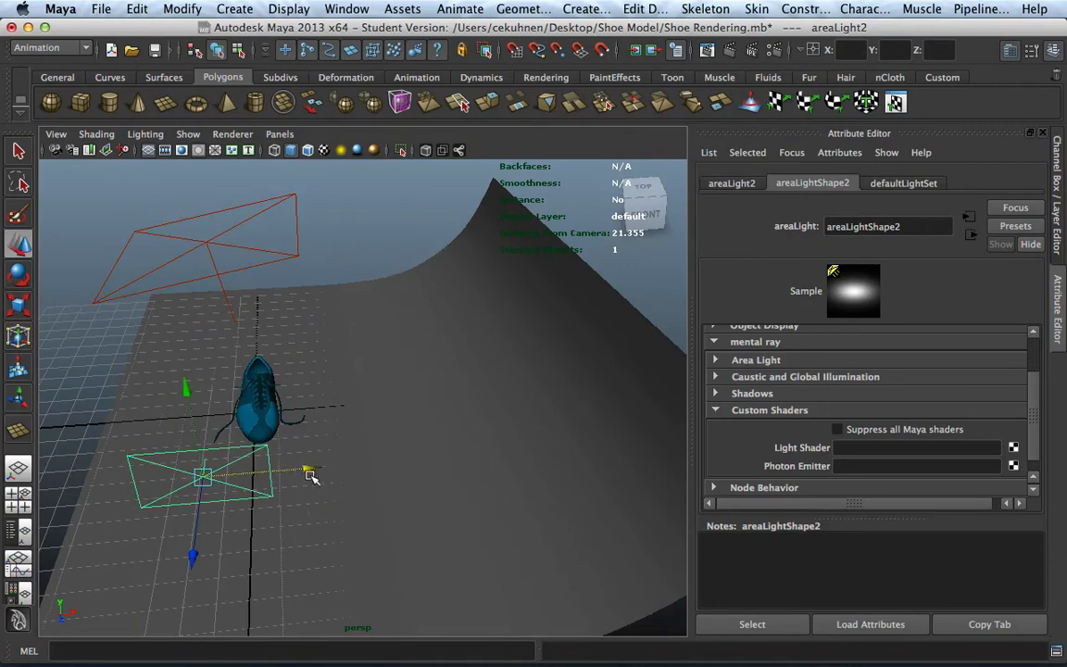
scroll(309, 470, down, 5)
key(e)
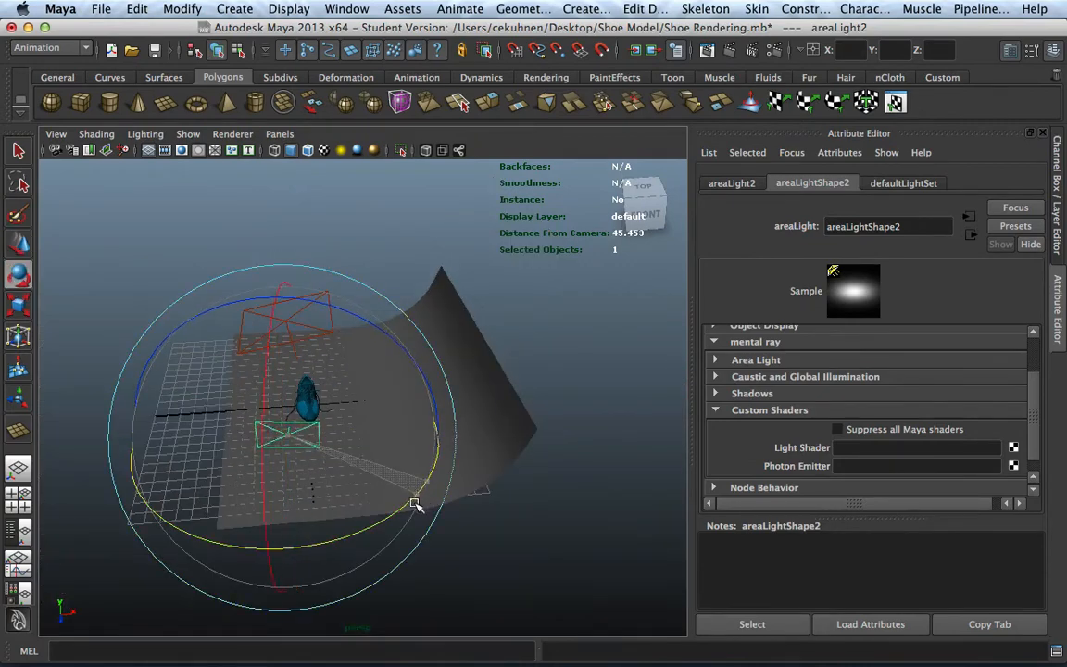
key(w)
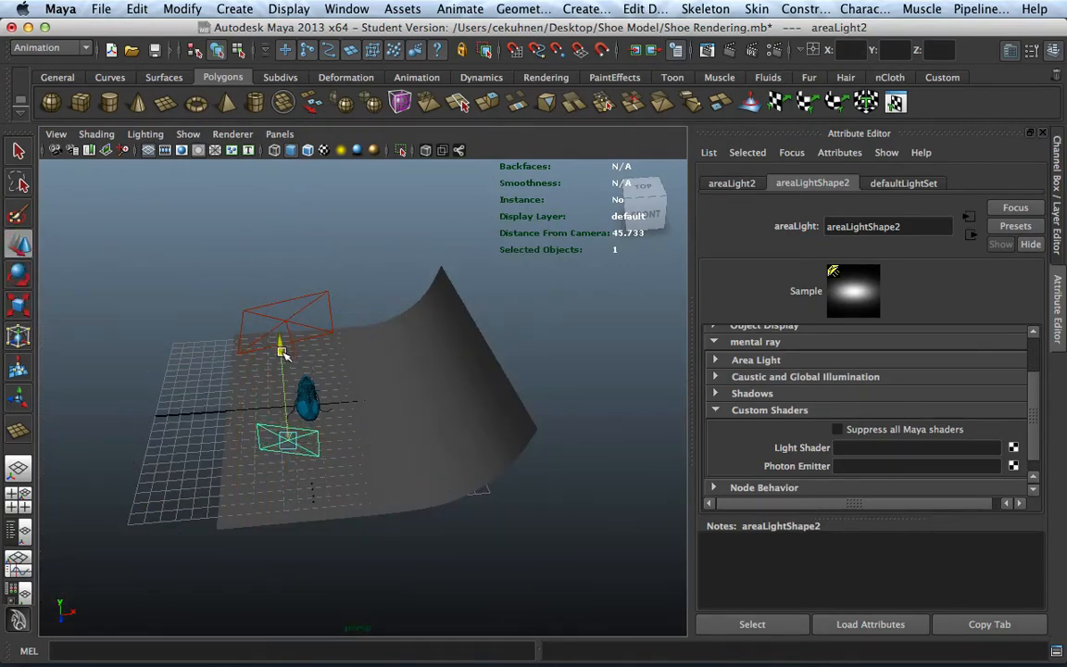
alt+drag(295, 369, 518, 415)
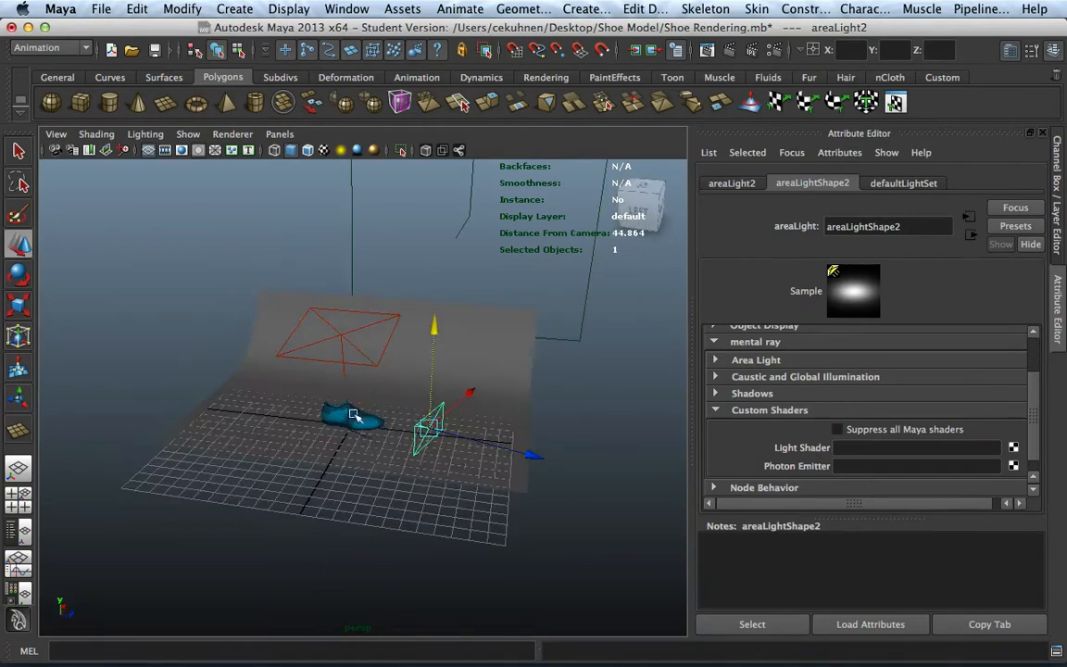
Step: Set the intensity of the blackbody behind the overhead area light's physical light shader to 50
click(375, 366)
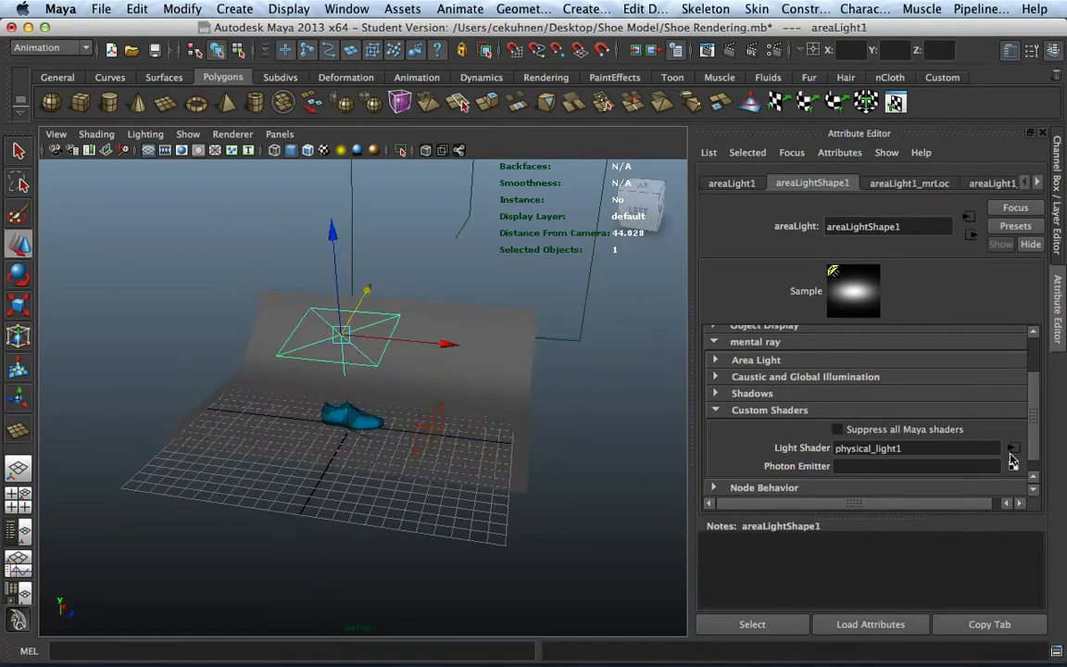
click(1014, 450)
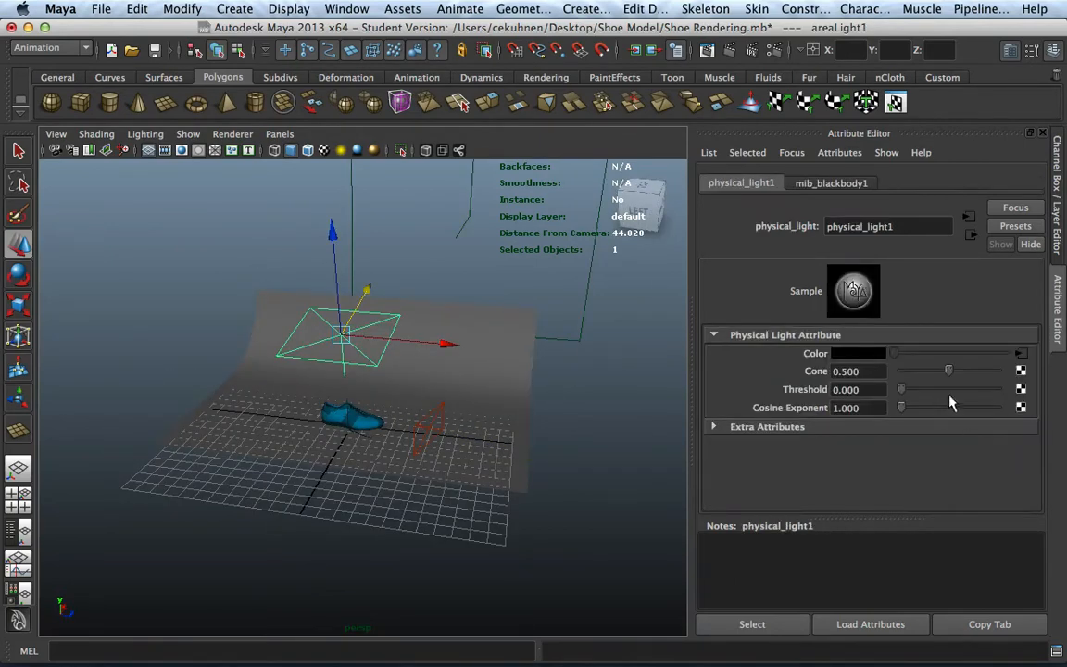
click(1021, 352)
click(832, 374)
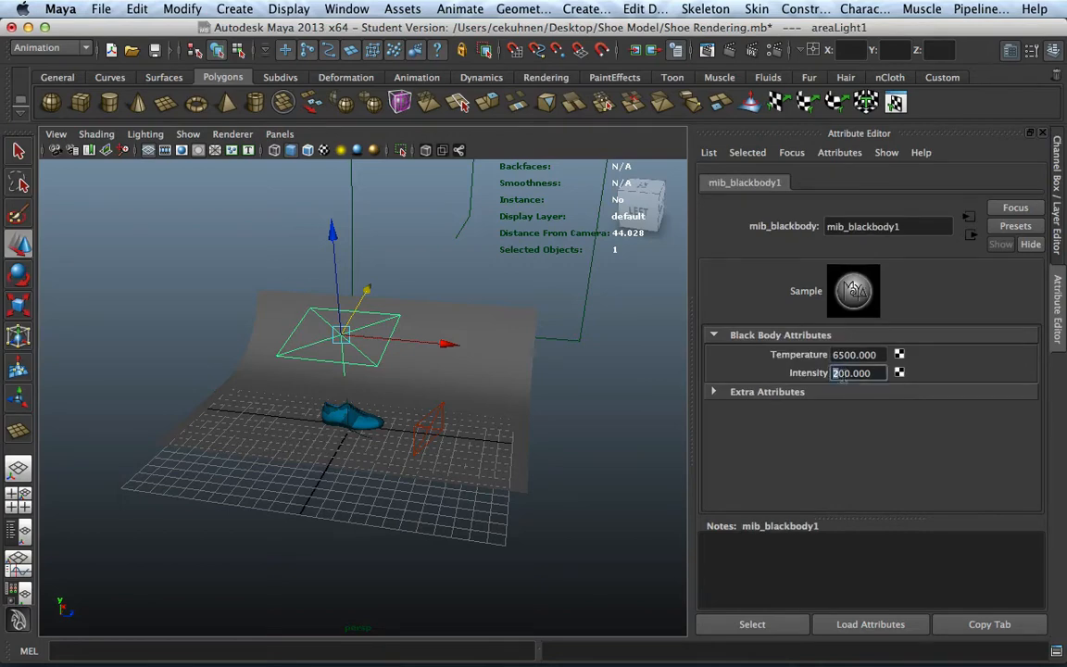
scroll(477, 423, up, 3)
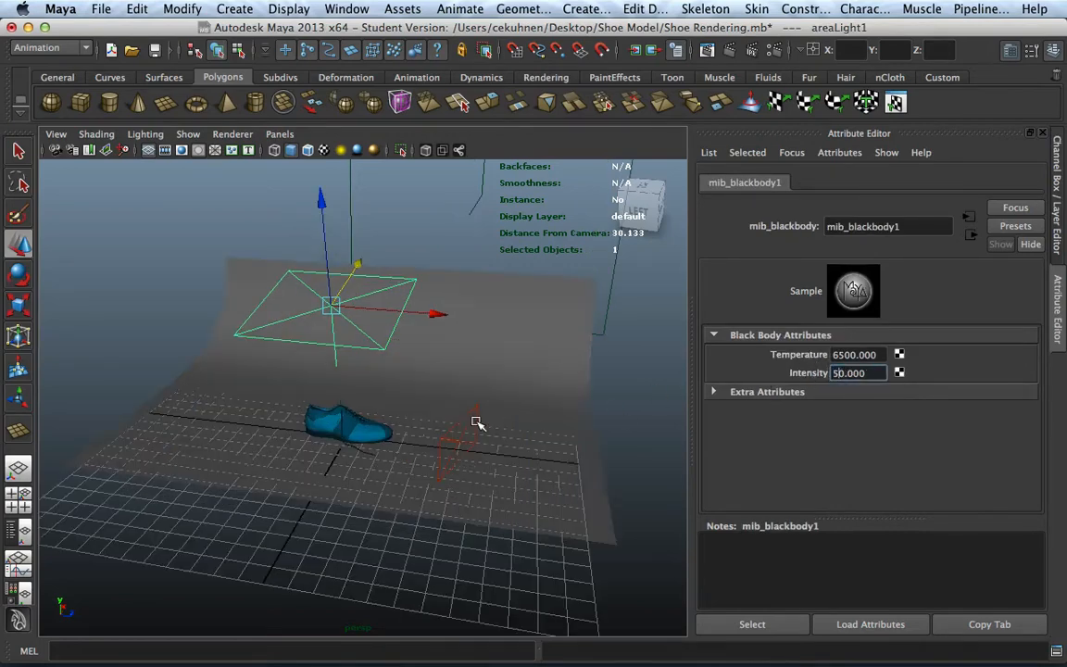
Step: Assign a physical_light shader to the second area light as its mental ray light shader
click(443, 453)
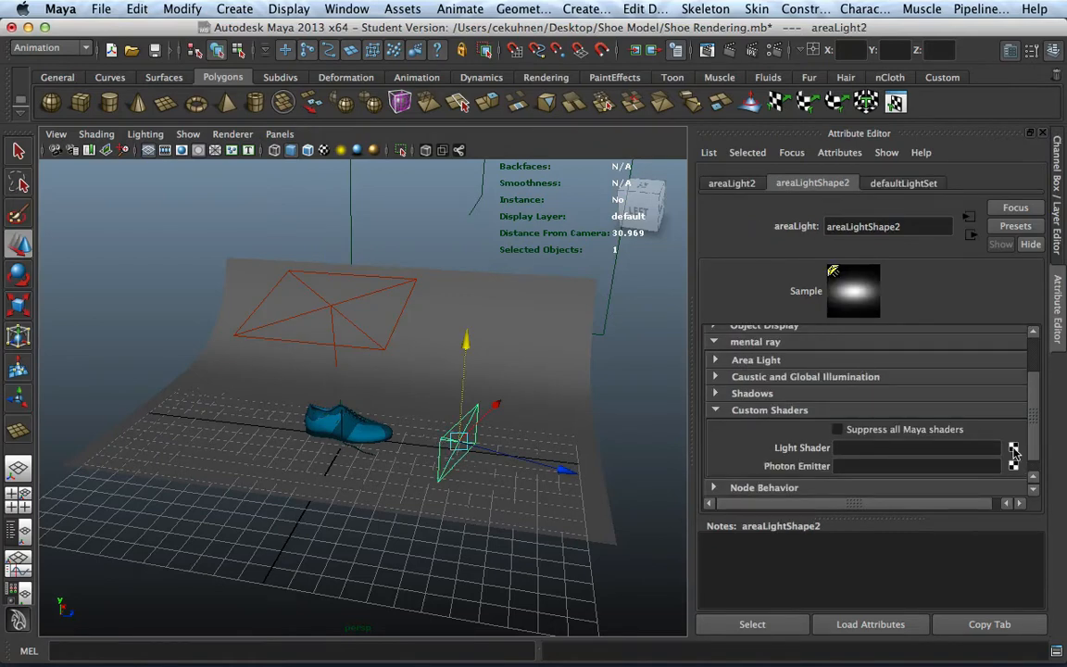
click(1013, 448)
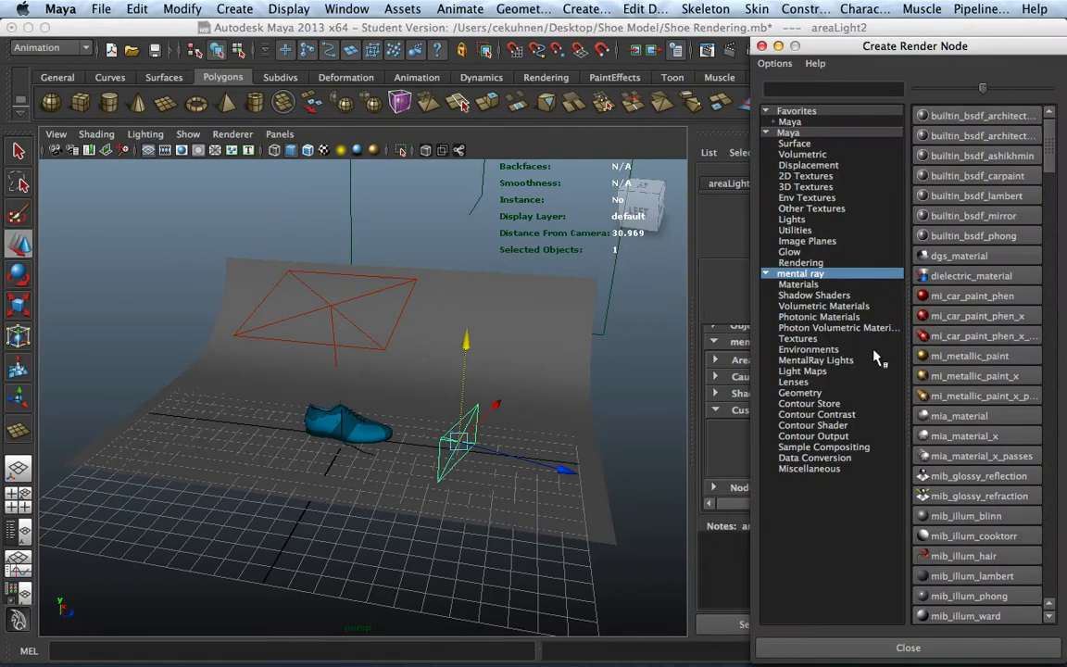
click(815, 360)
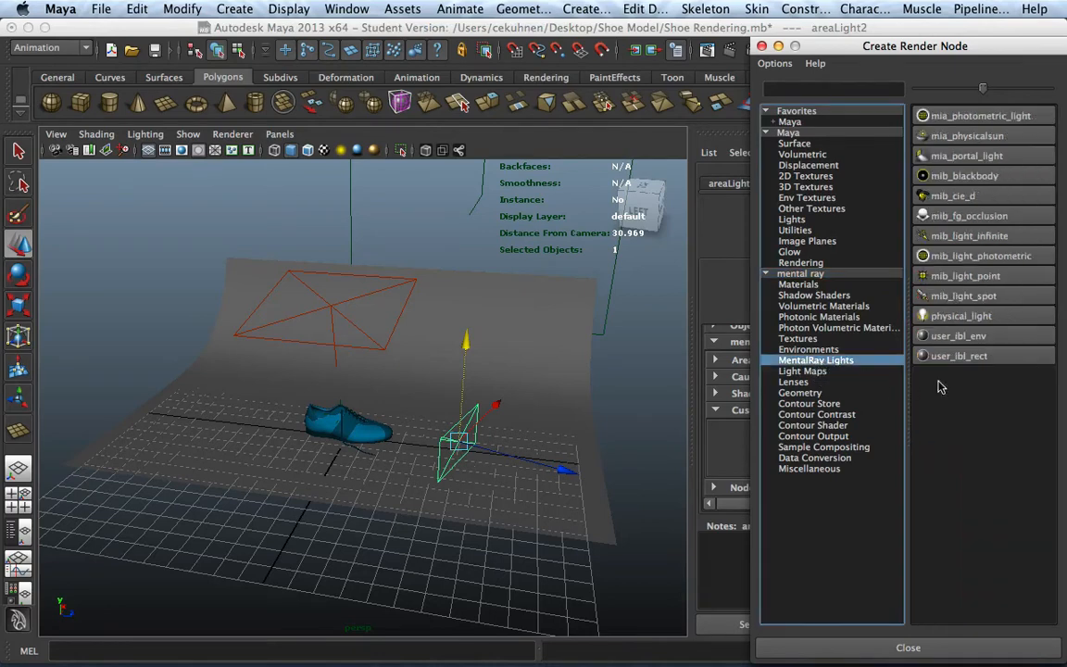
click(987, 320)
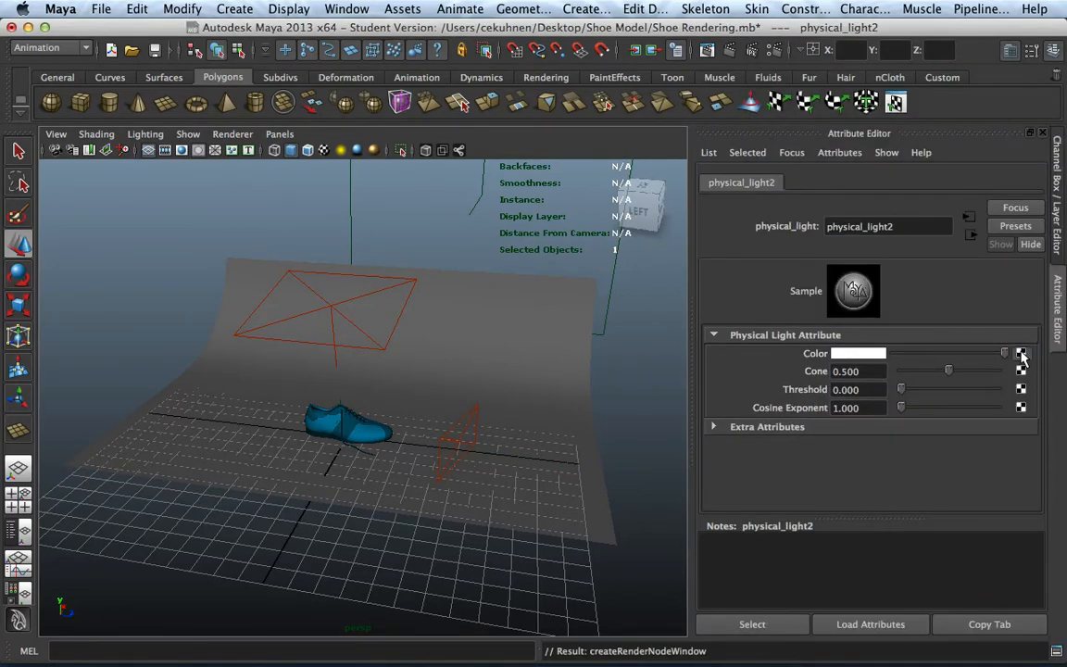
Step: Connect a mib_blackbody node to the new physical light's color and set its intensity to 150
click(1021, 353)
click(819, 360)
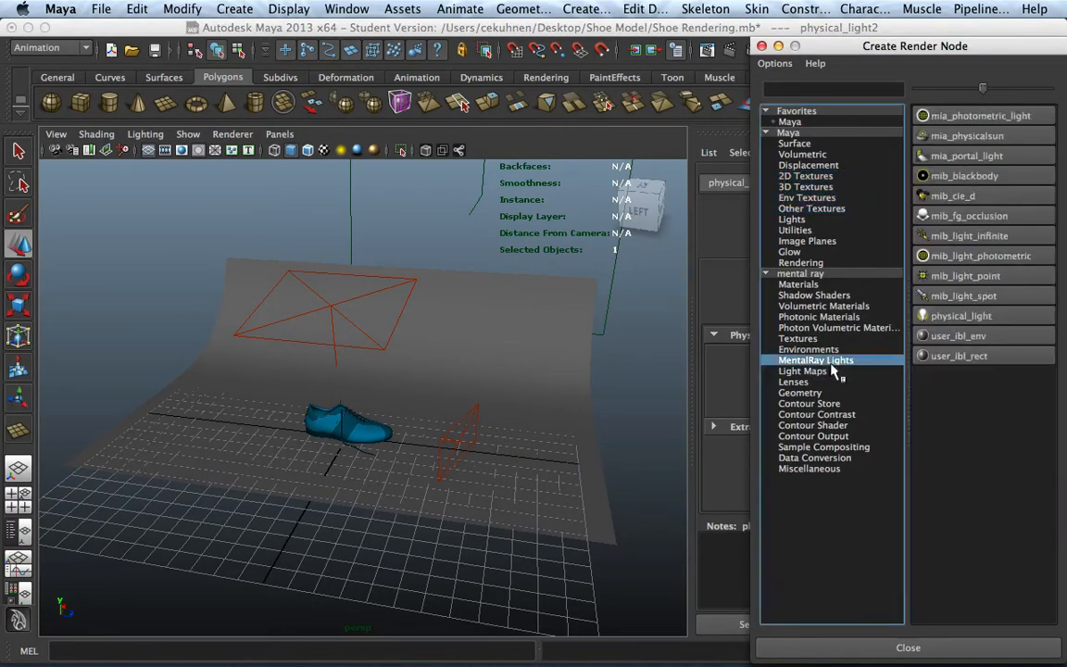
click(933, 181)
double_click(851, 372)
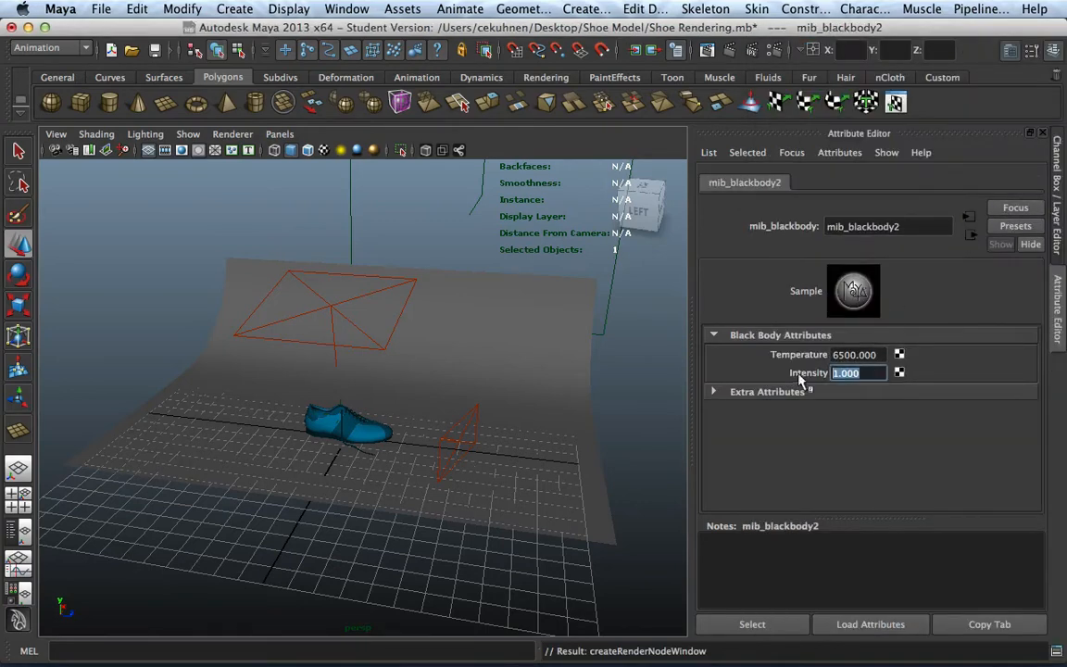
text(50)
key(Return)
drag(876, 373, 785, 370)
text(150)
key(Return)
Step: Enable the mental ray light shape on the second area light and make it visible in renders
click(464, 440)
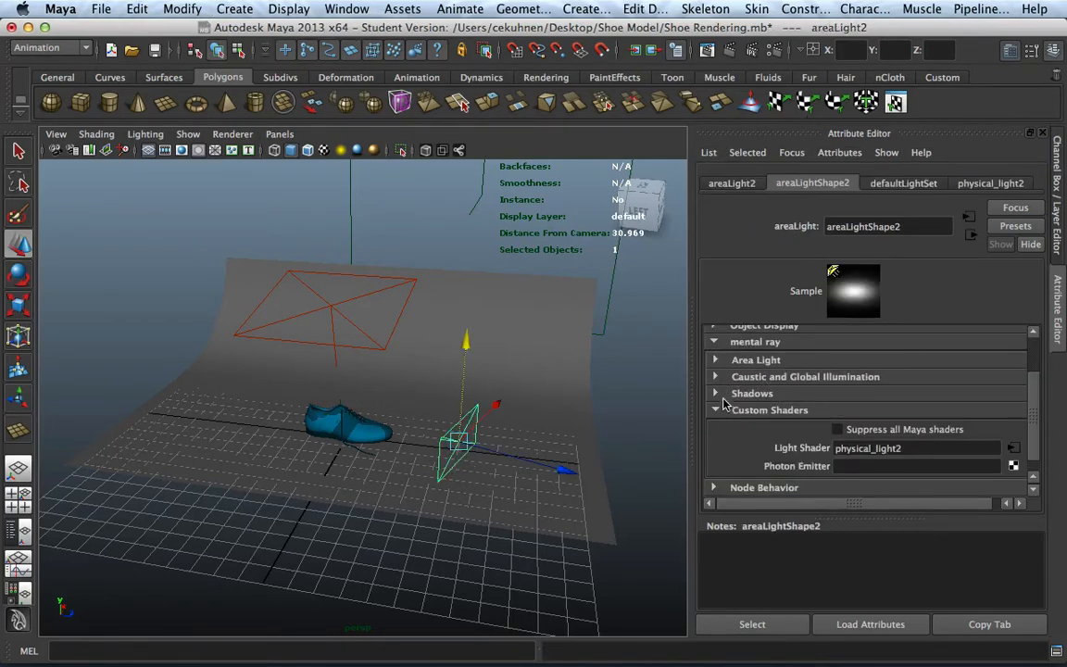
click(716, 408)
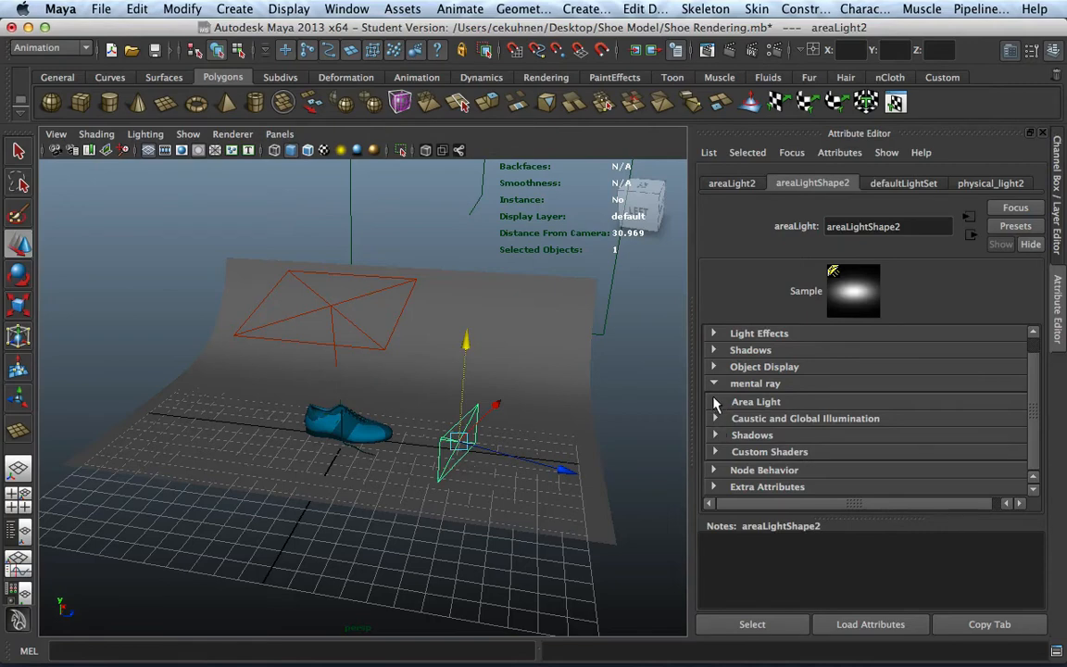
click(716, 404)
scroll(902, 370, down, 4)
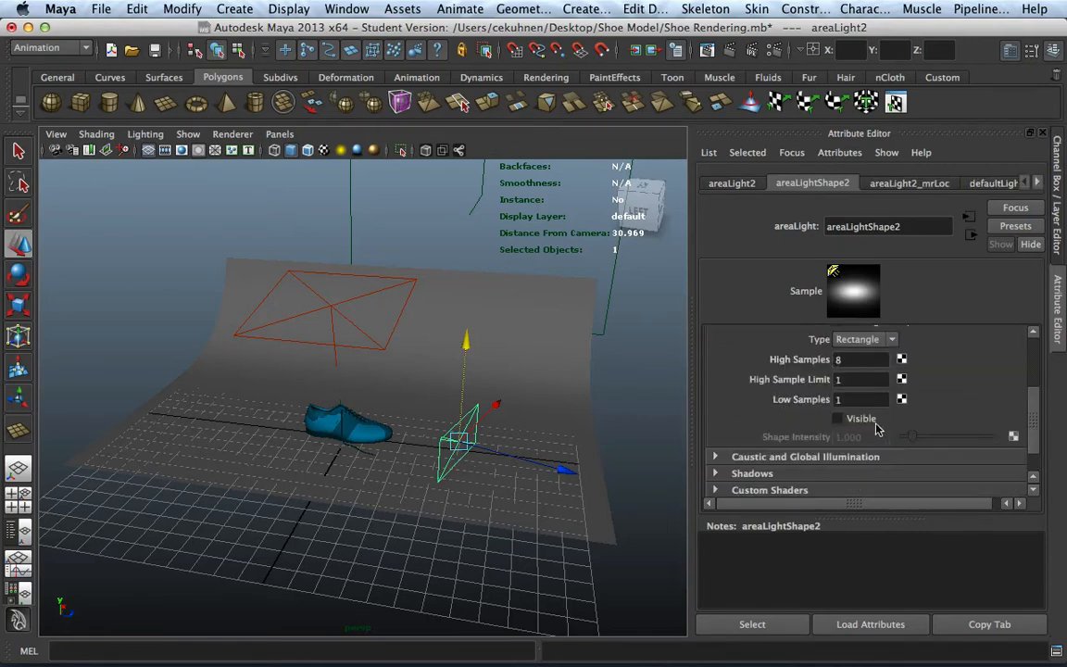
scroll(851, 412, down, 2)
click(716, 435)
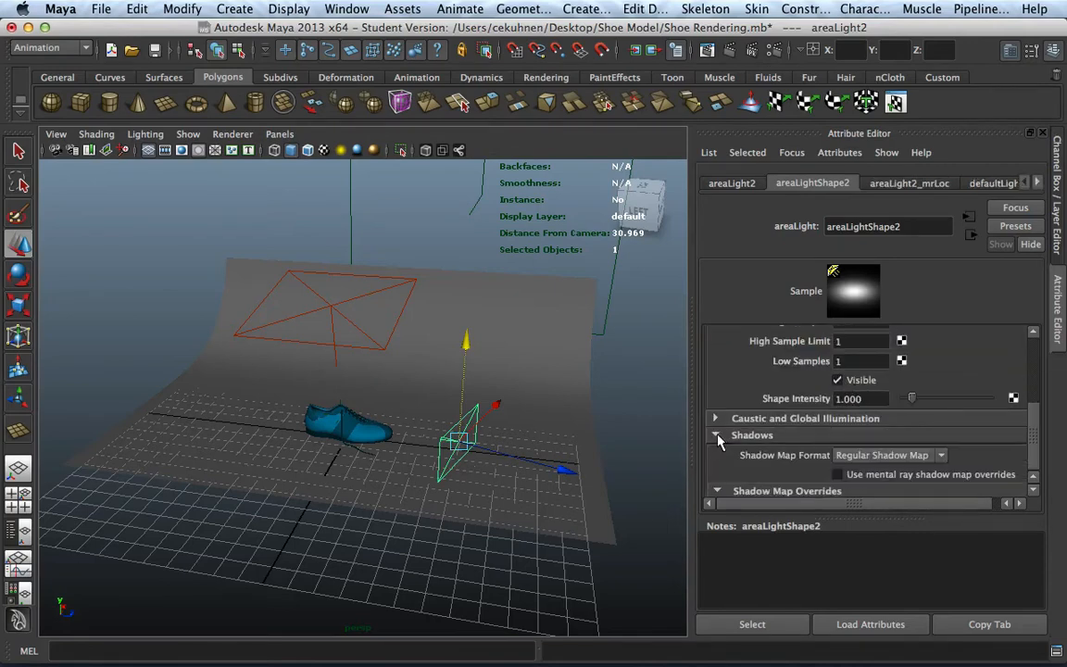
click(731, 436)
Step: Turn on ray trace shadows for the second area light and look through its remaining light attributes
scroll(757, 426, up, 4)
click(714, 370)
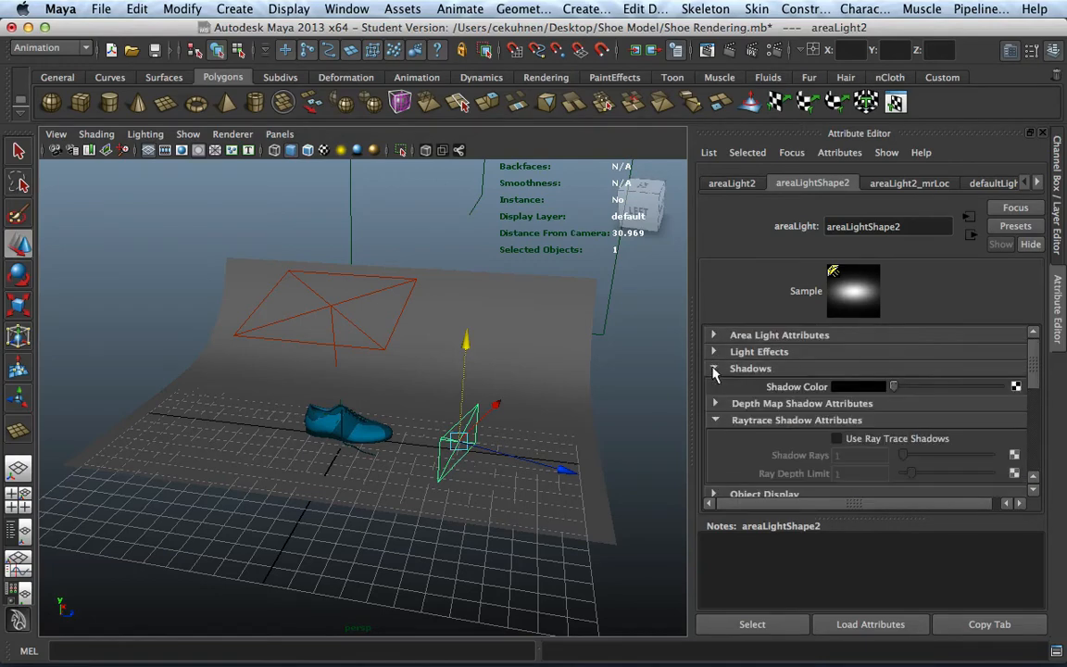
scroll(731, 431, down, 5)
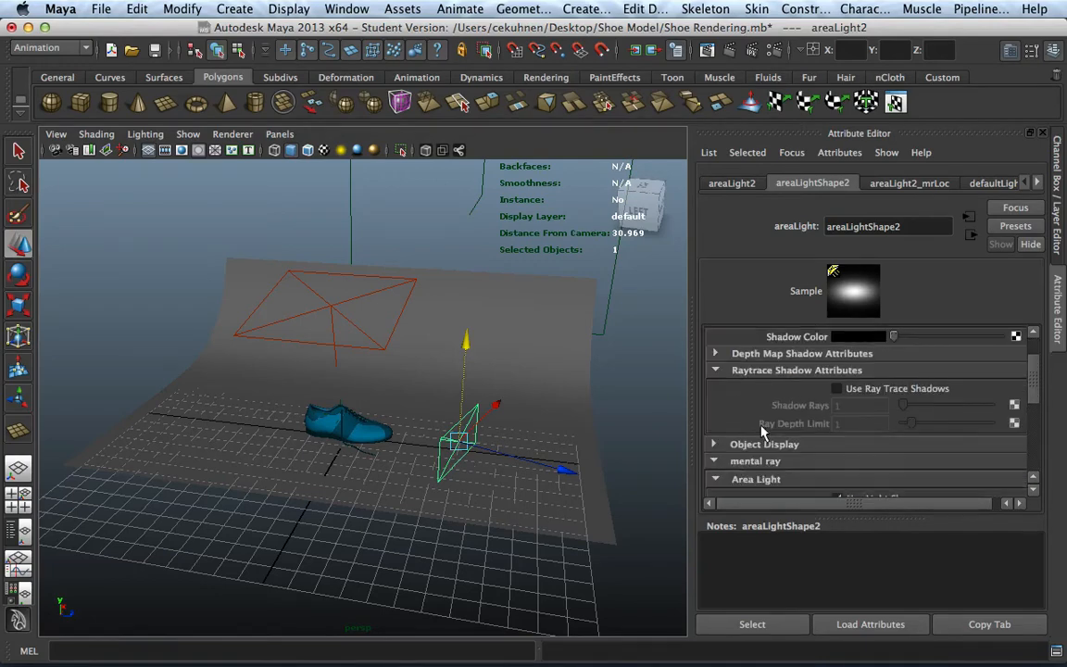
scroll(717, 407, up, 5)
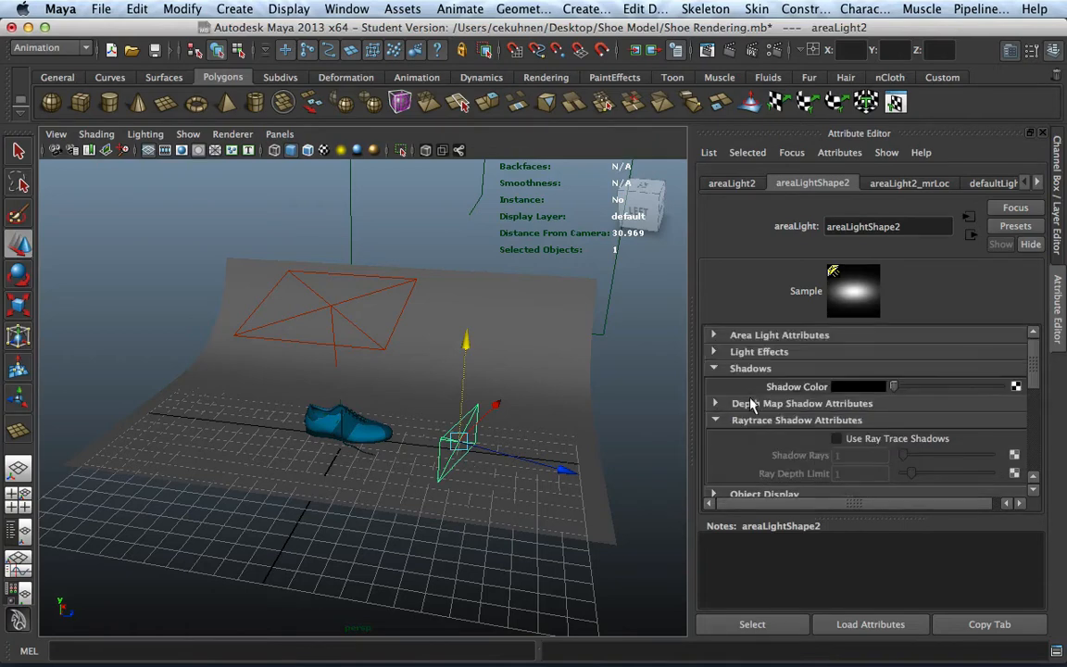
click(837, 438)
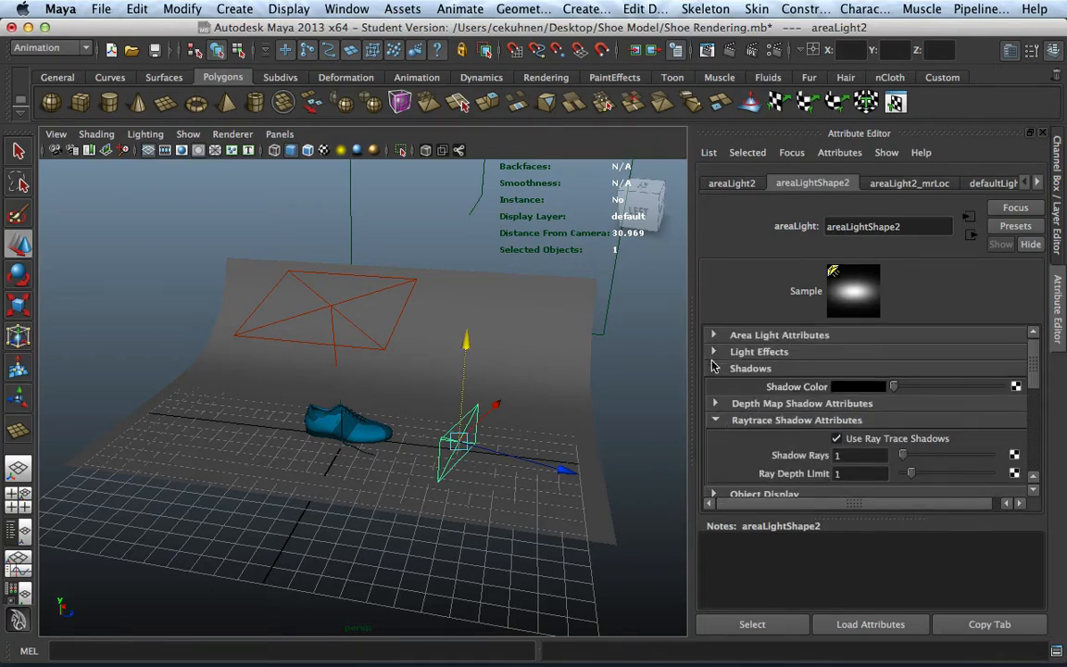
click(713, 352)
click(714, 352)
click(714, 335)
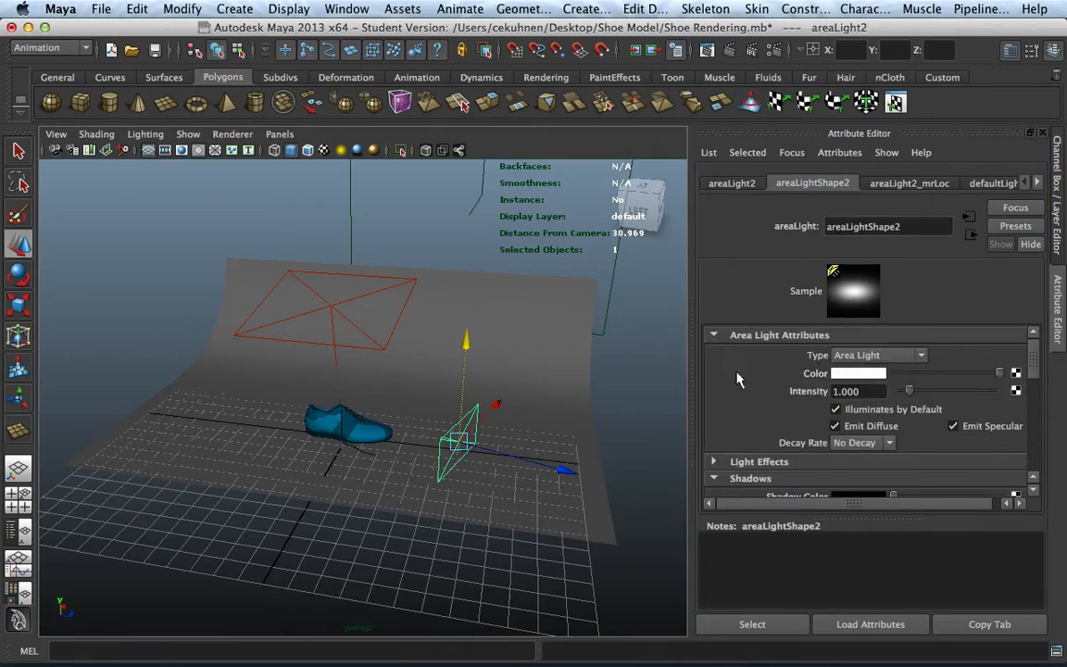
scroll(764, 400, down, 15)
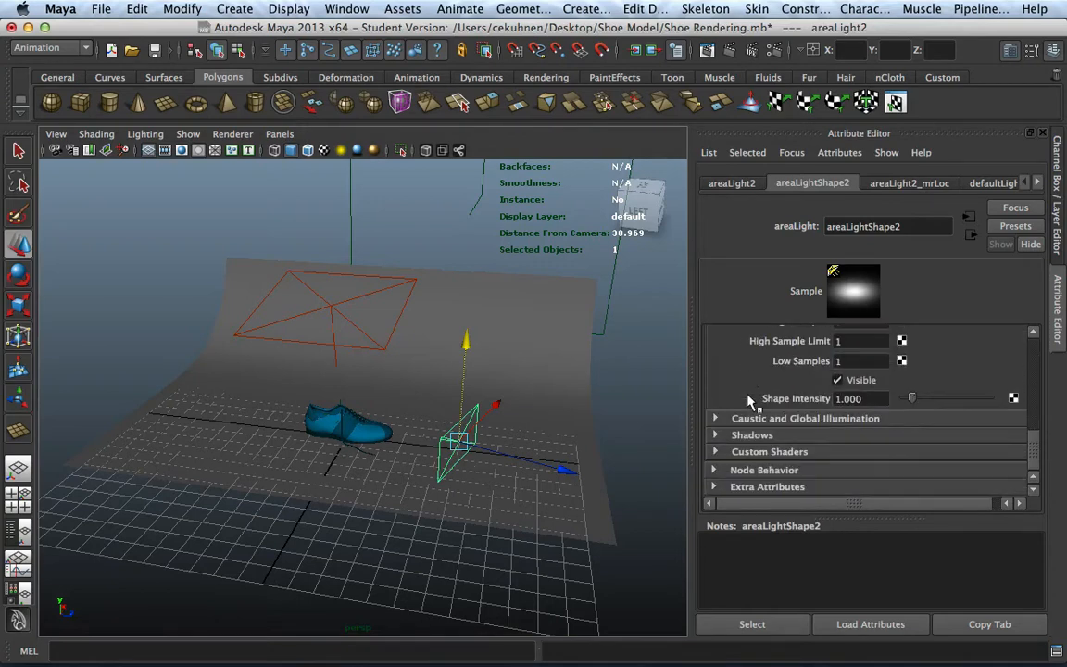
Step: Render the perspective view with both area lights and close the render window
click(730, 54)
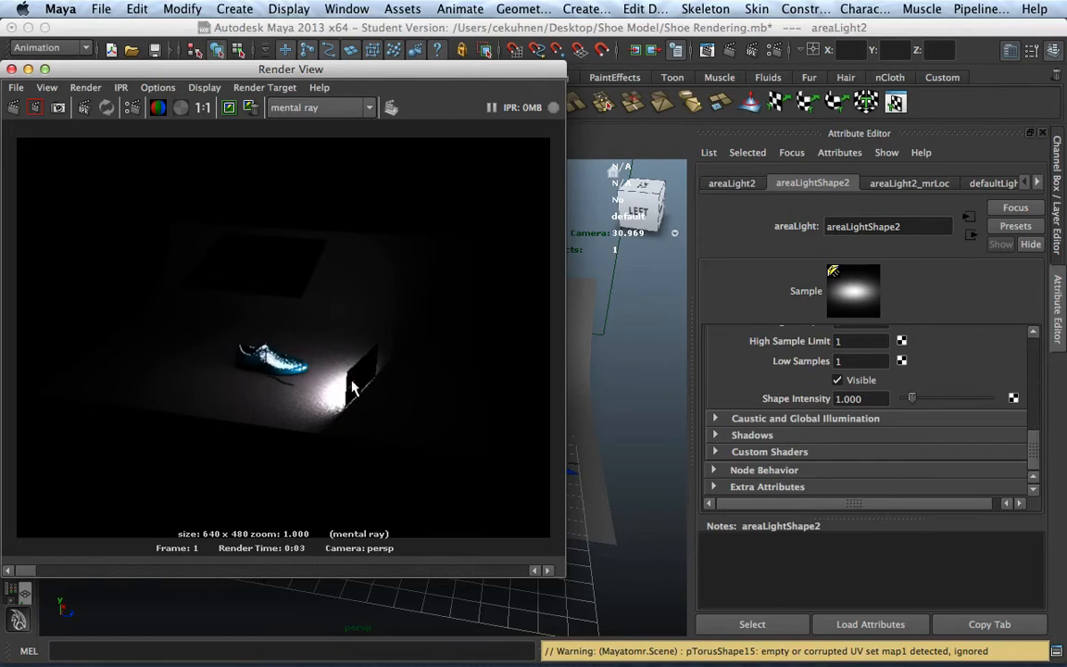
click(631, 364)
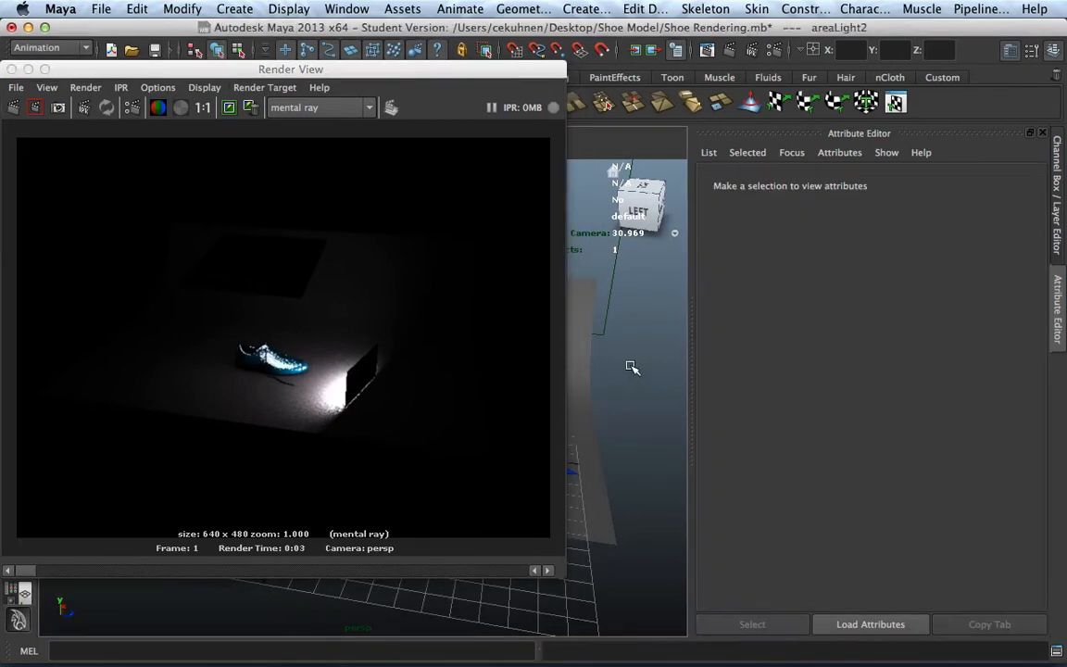
click(11, 70)
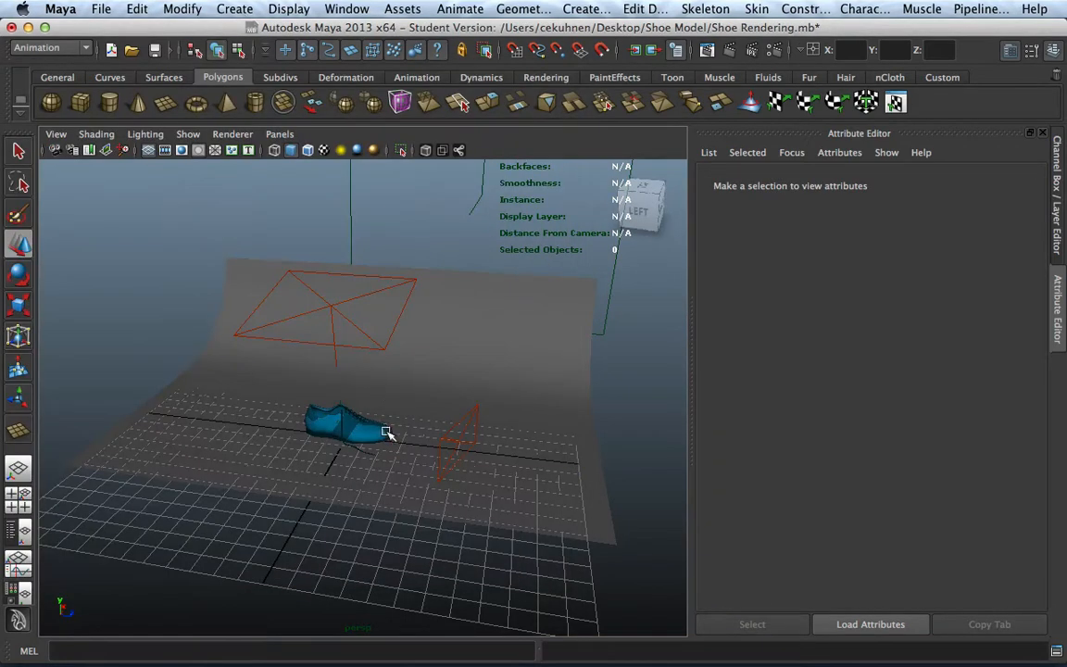
Step: Open the shoe body's mia_material_x1 material and its reflectivity value for editing
scroll(388, 428, up, 3)
click(380, 512)
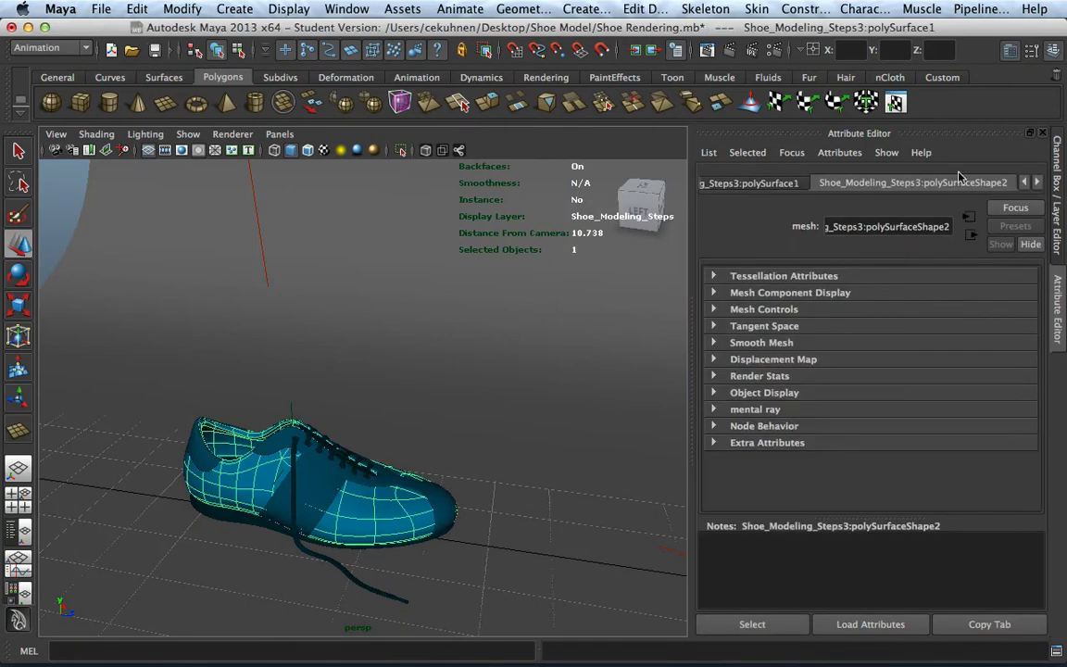
click(1025, 183)
click(1025, 183)
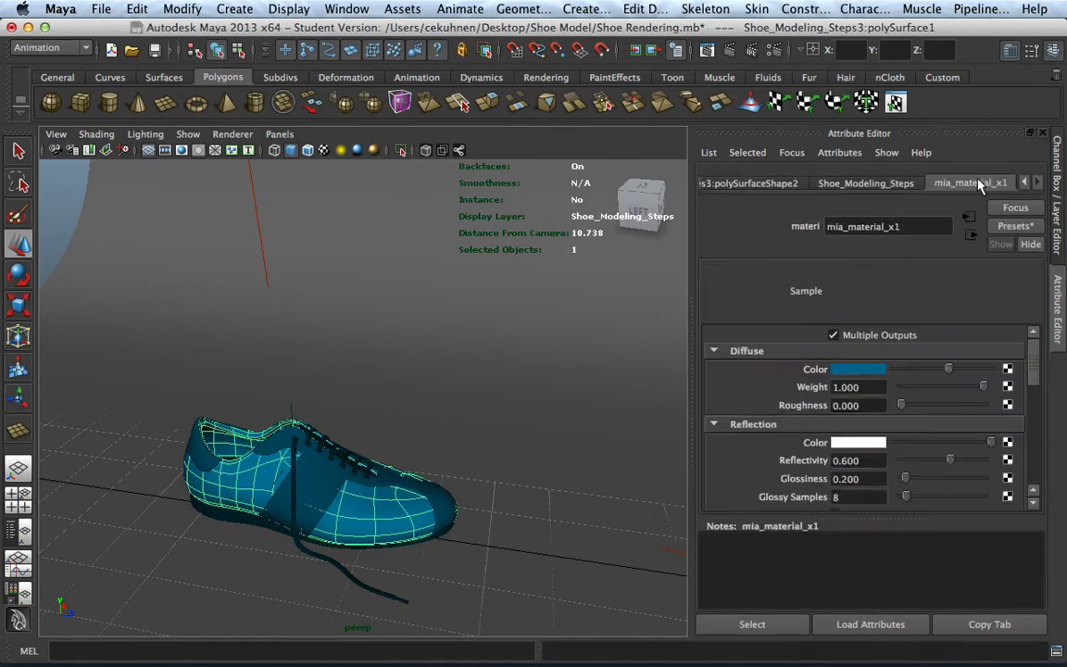
click(970, 183)
click(864, 463)
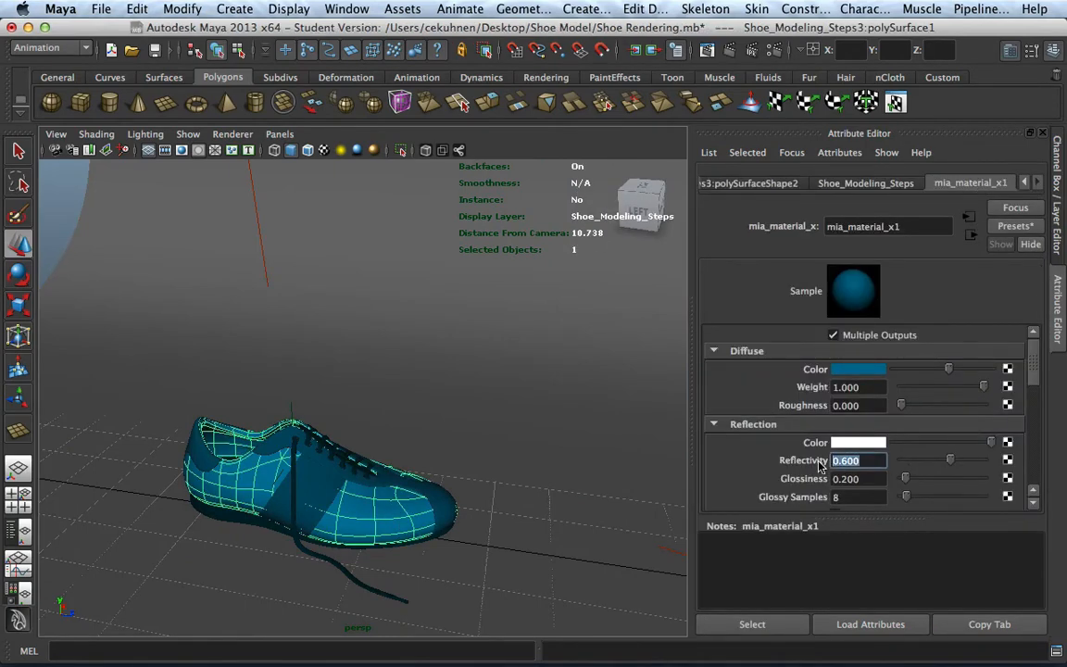
Step: Set the reflectivity of mia_material_x2 on the shoe's toe and lace panel to 0.2
click(441, 511)
click(441, 511)
drag(884, 460, 811, 460)
text(.)
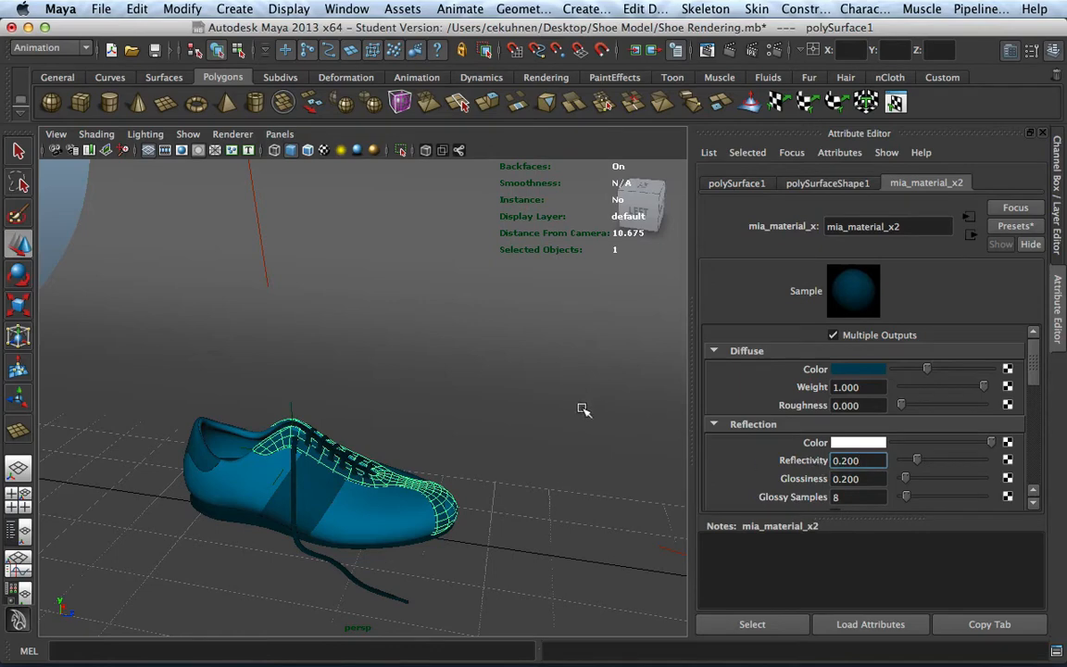
Step: Select the shoe's sole, render a close-up of the shoe and close the render window
click(250, 523)
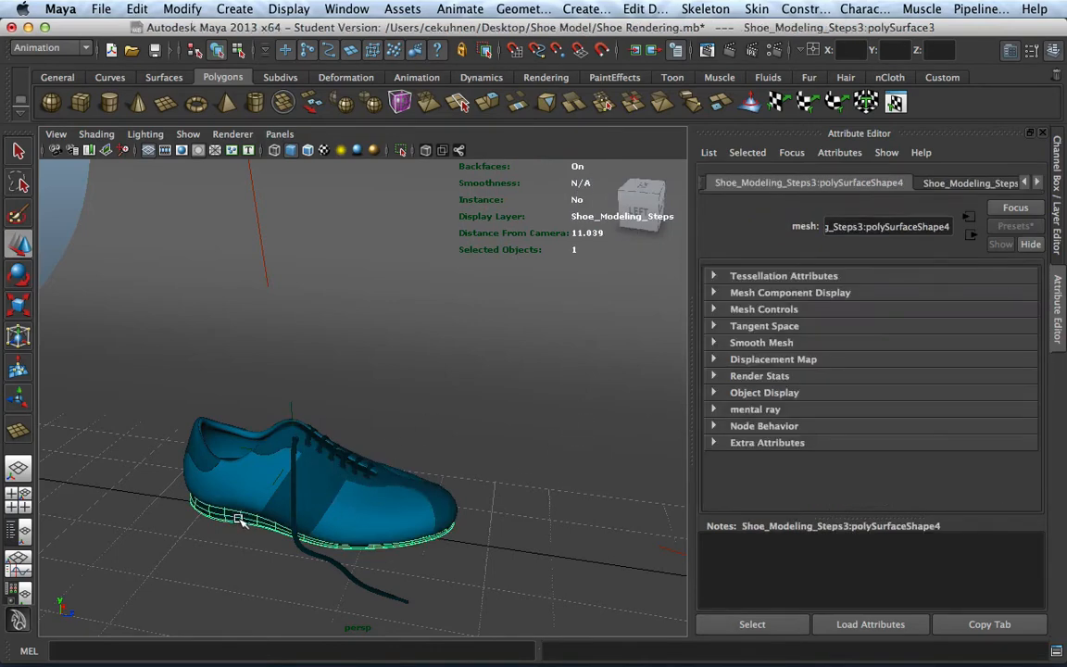
click(728, 50)
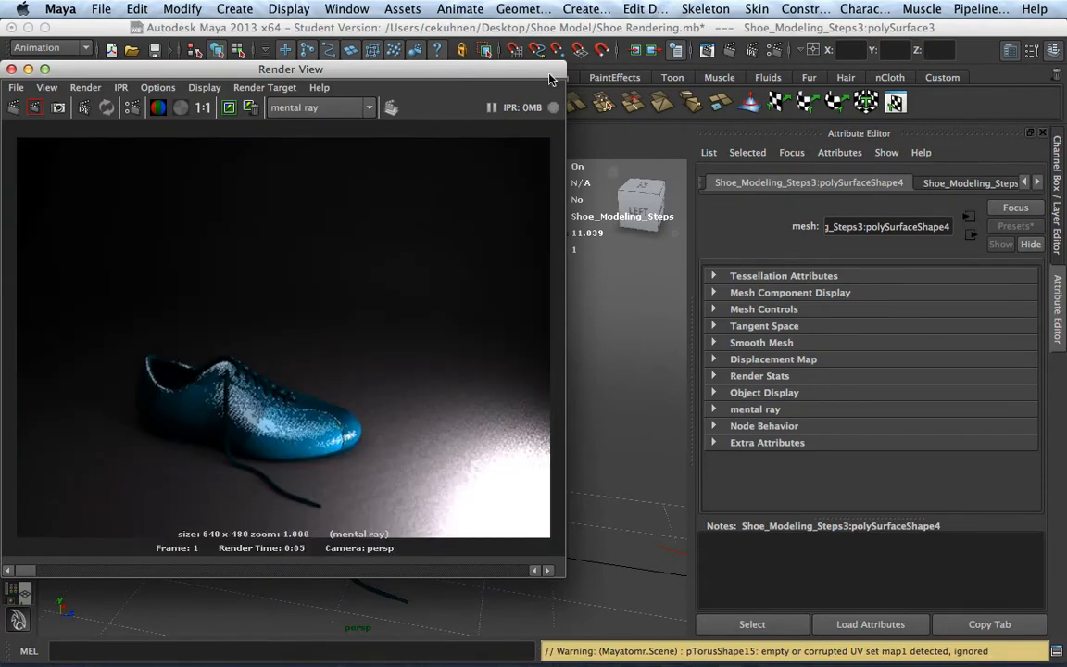
click(12, 70)
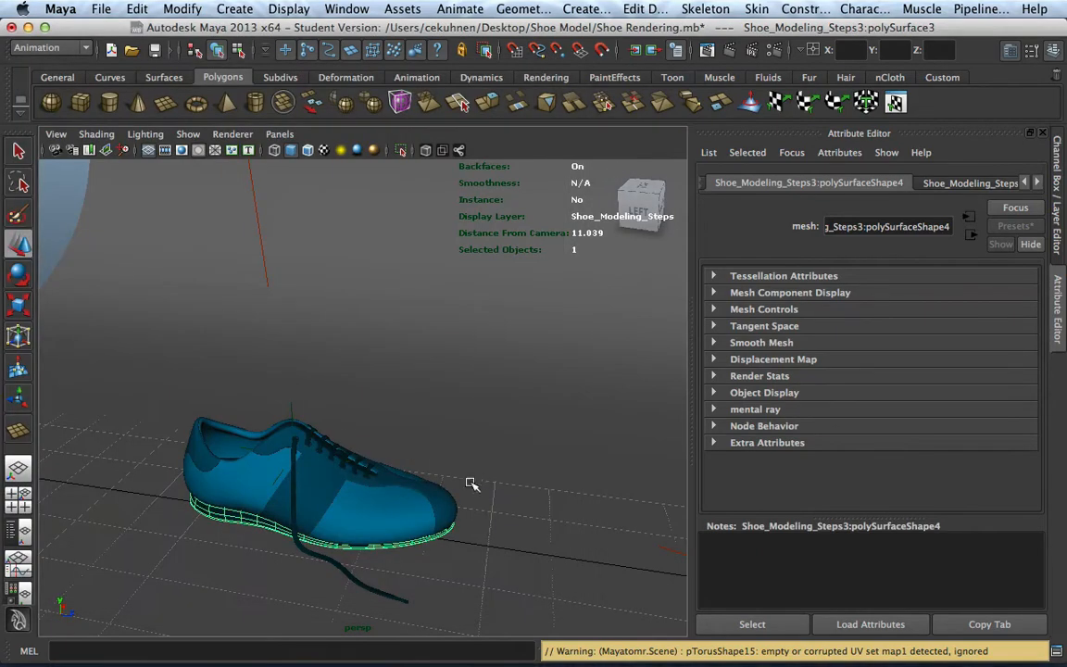
Step: Create a third area light in the scene
alt+drag(472, 484, 530, 442)
scroll(530, 442, down, 7)
alt+middle_drag(531, 443, 486, 432)
click(524, 411)
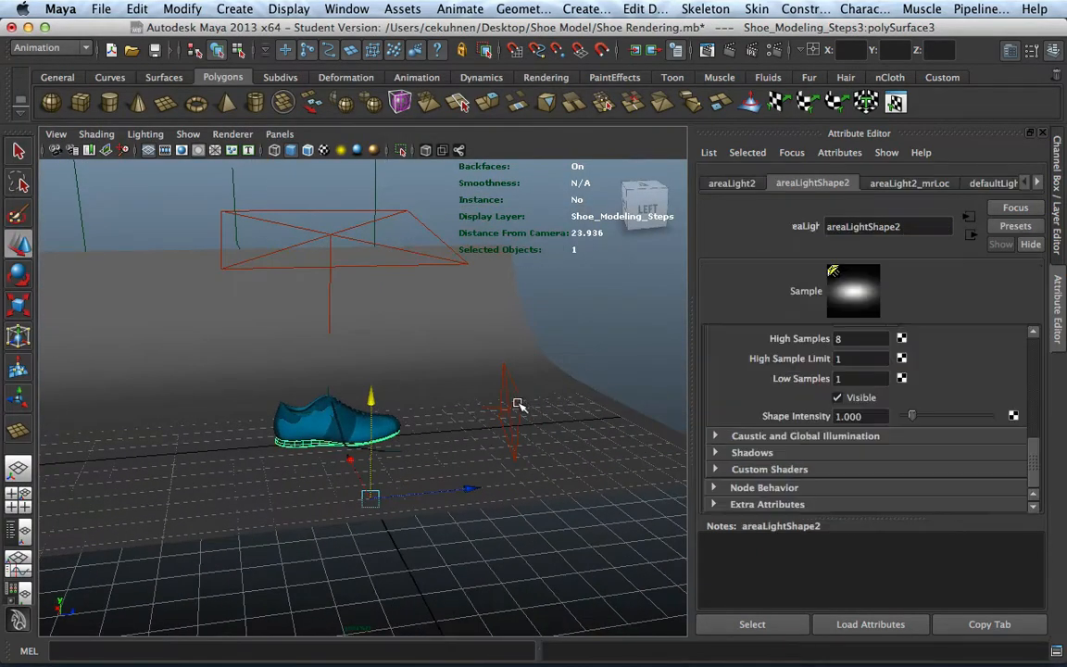
click(173, 8)
mouse_move(227, 6)
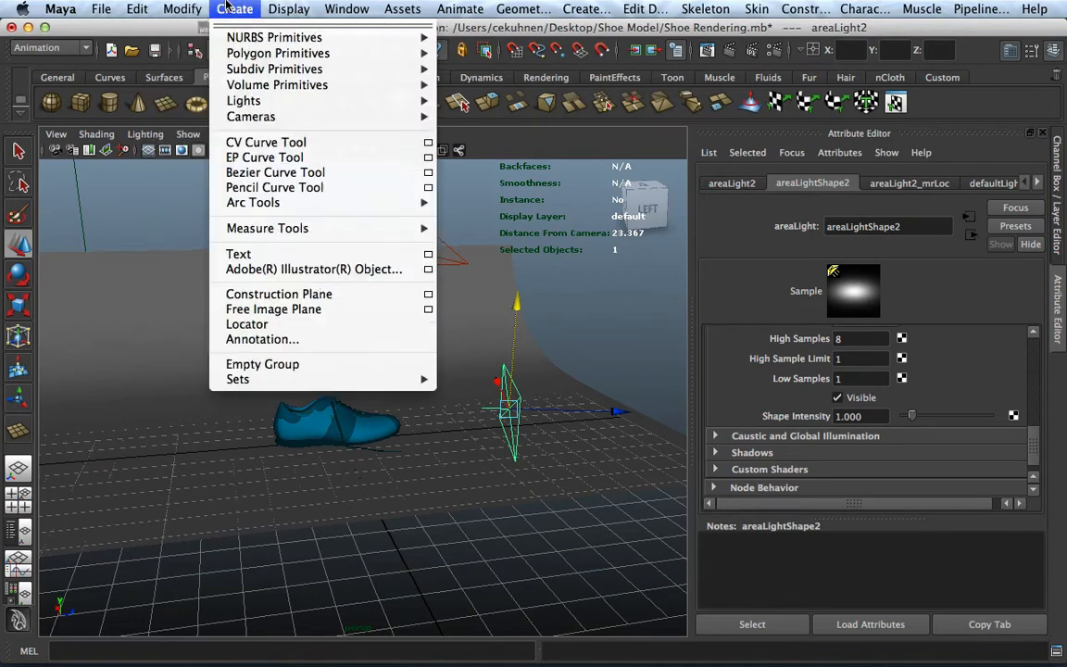
mouse_move(312, 96)
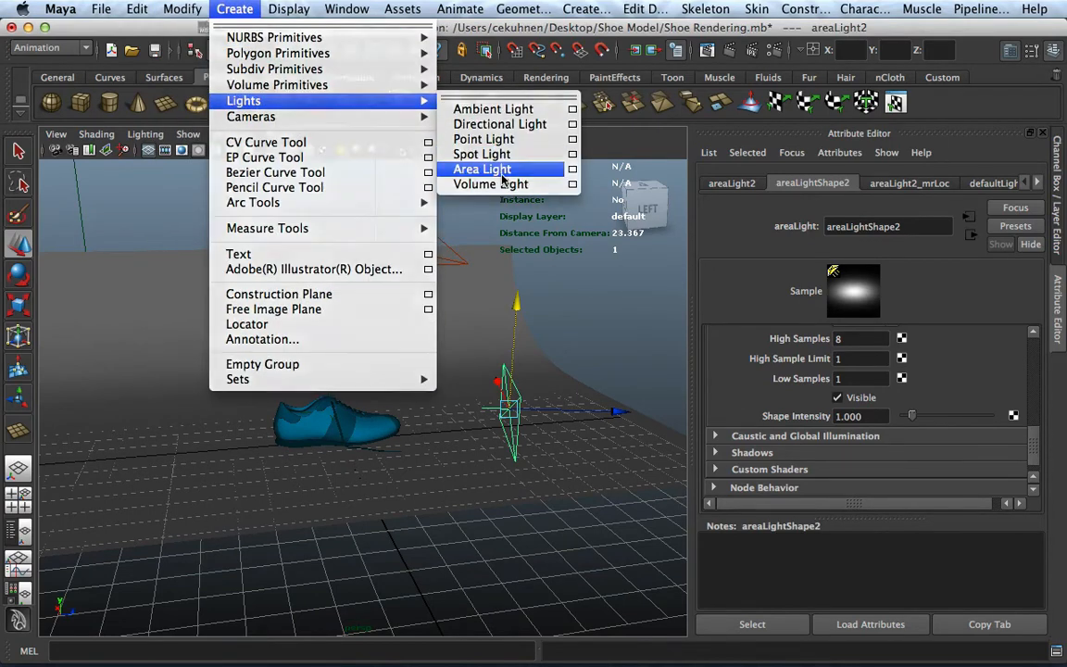
click(472, 170)
Step: Move the third area light along the shoe's length to a position behind the heel
drag(445, 447, 326, 429)
scroll(341, 444, up, 5)
click(318, 462)
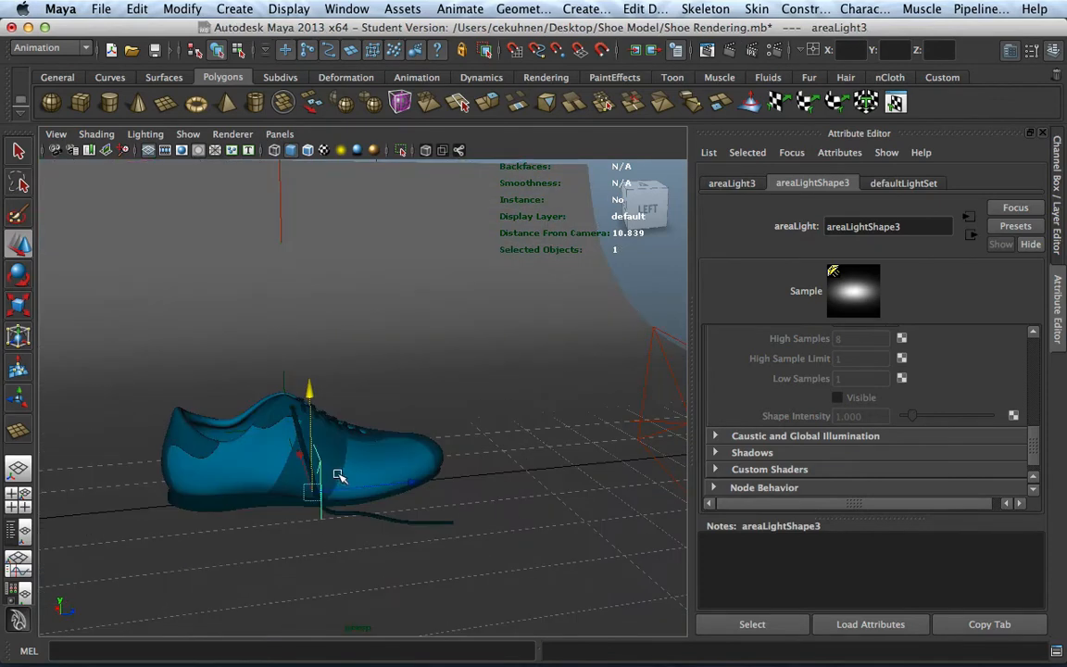
drag(424, 486, 190, 483)
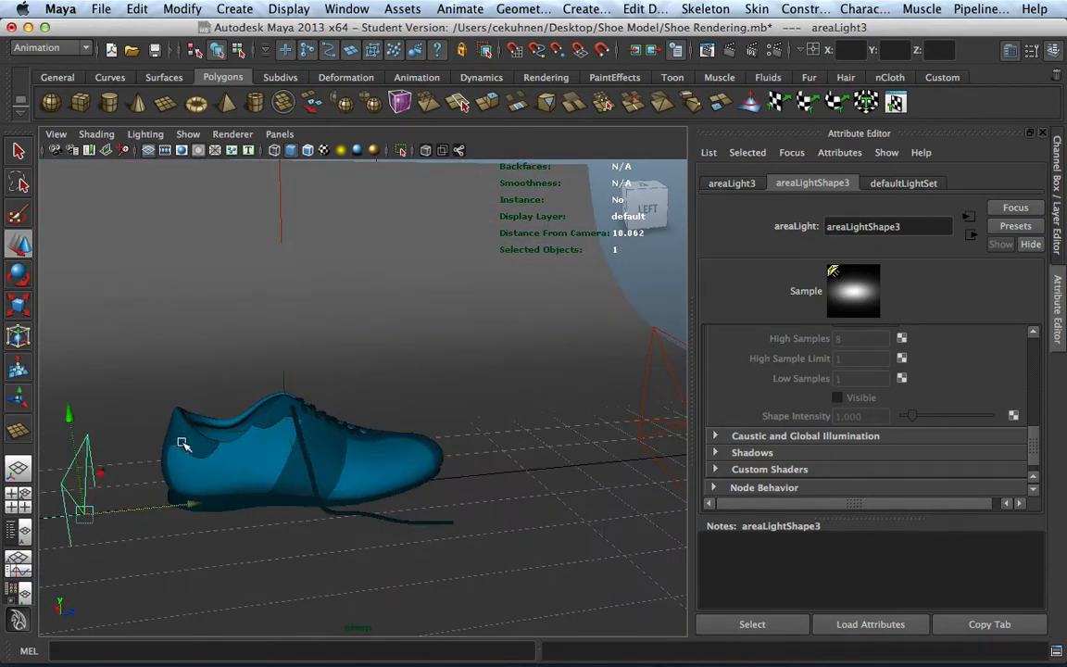
Step: Raise the selected area light behind the shoe's heel so it sits above the floor
scroll(206, 432, down, 4)
alt+middle_drag(206, 433, 278, 415)
drag(267, 356, 267, 304)
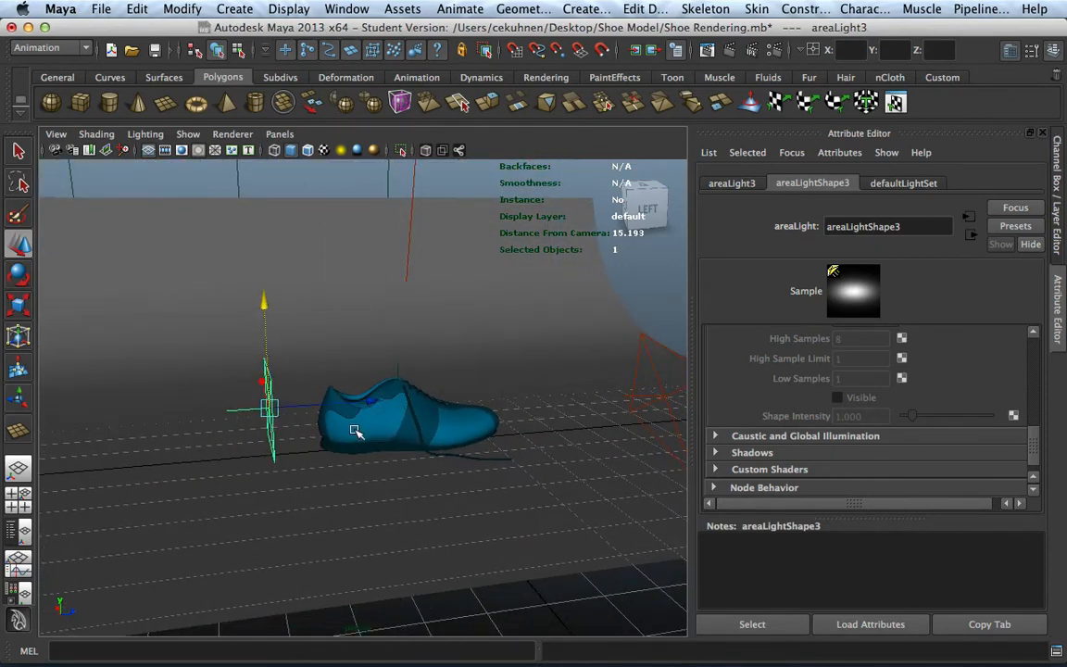
drag(371, 402, 305, 433)
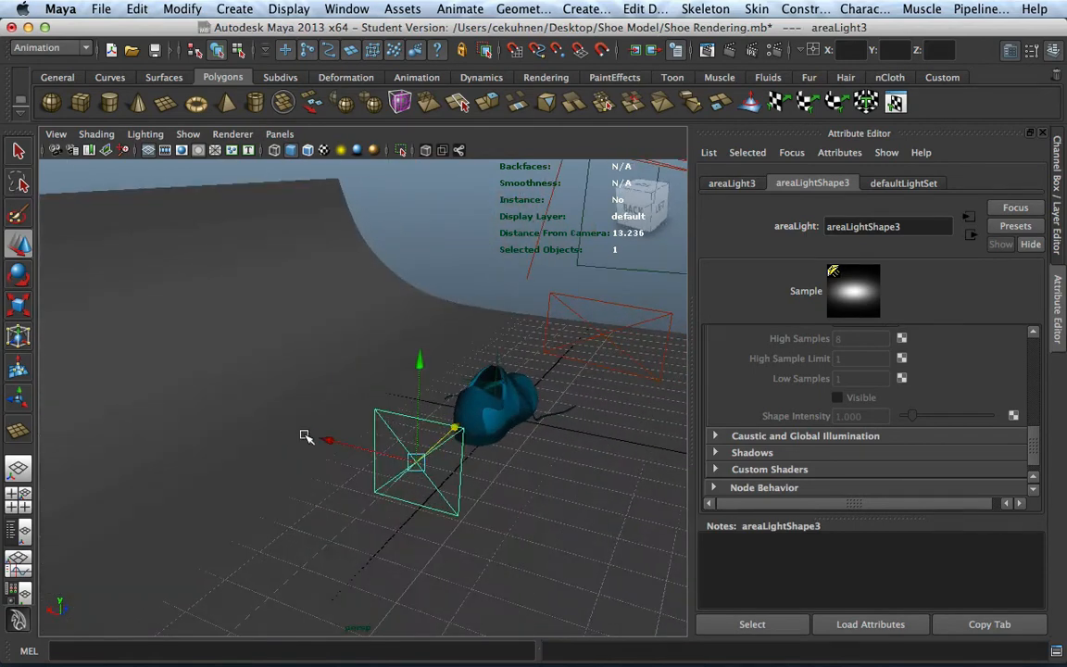
Step: Scale up the area light behind the heel, stretching it into a wide horizontal rectangle
key(e)
key(w)
key(r)
drag(416, 462, 455, 455)
drag(289, 430, 232, 413)
key(w)
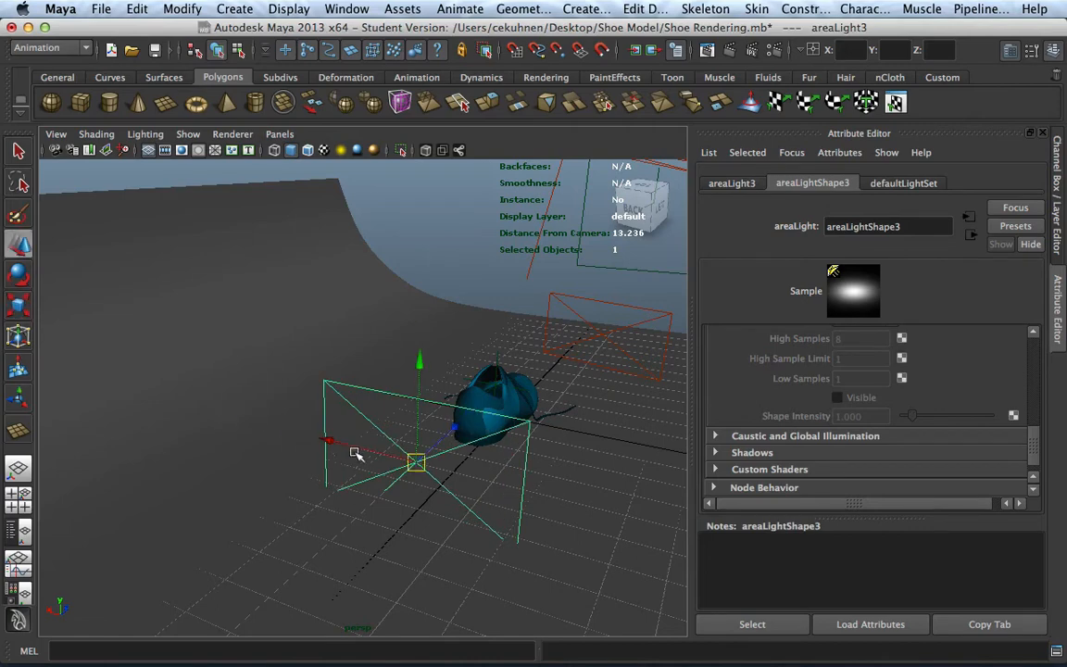
Step: Rotate the widened area light about its vertical axis to angle it relative to the shoe
key(r)
key(e)
drag(500, 535, 321, 338)
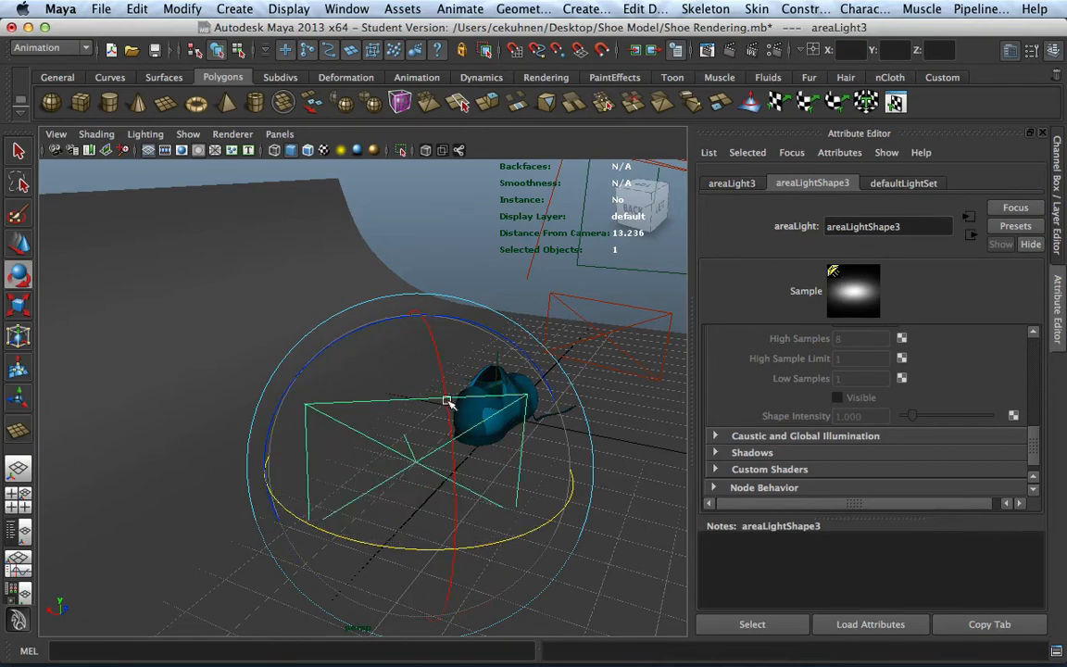
mouse_move(405, 362)
alt+mouse_down()
mouse_move(440, 405)
mouse_move(409, 465)
mouse_move(380, 434)
mouse_move(388, 357)
alt+mouse_up()
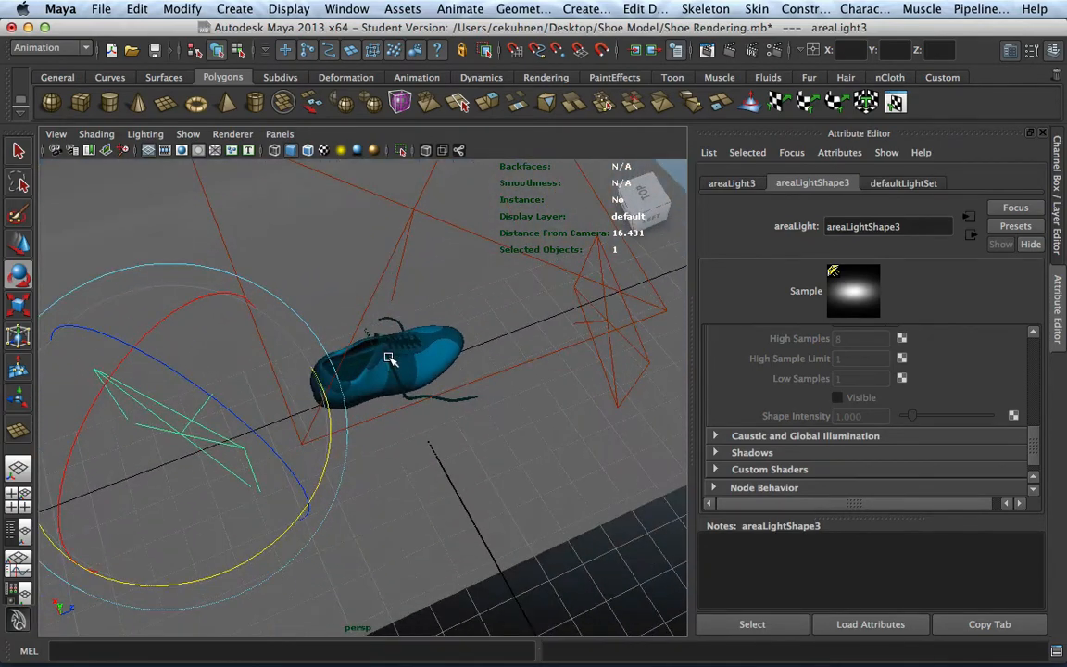
Step: Move the area light sideways away from the backdrop's curved wall and slightly farther from the shoe's heel
key(w)
drag(276, 491, 368, 534)
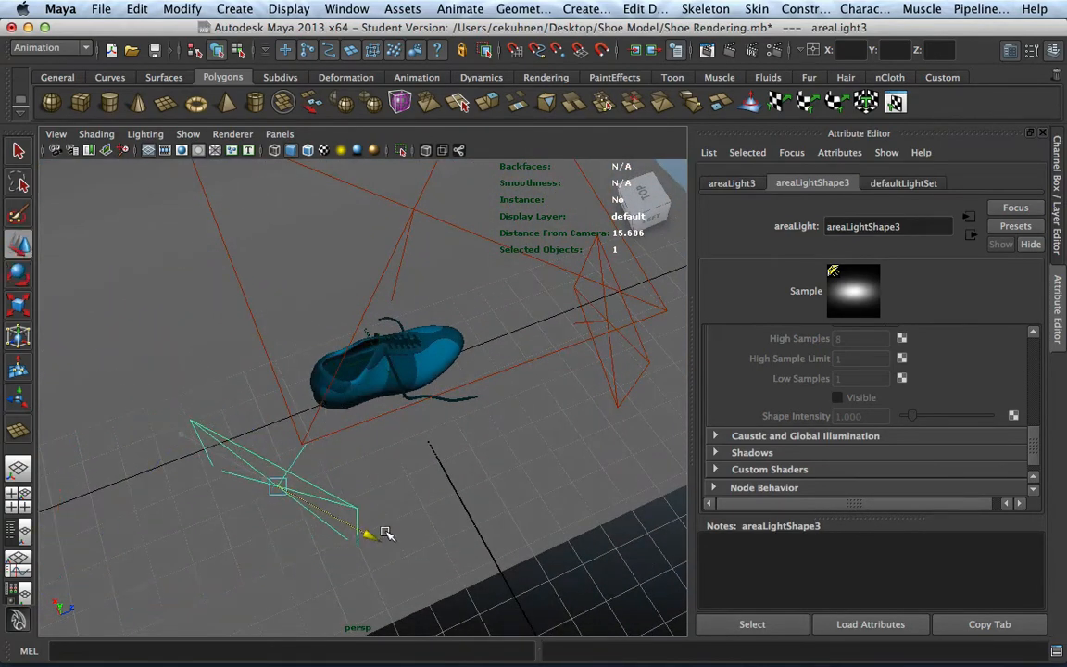
drag(215, 579, 200, 598)
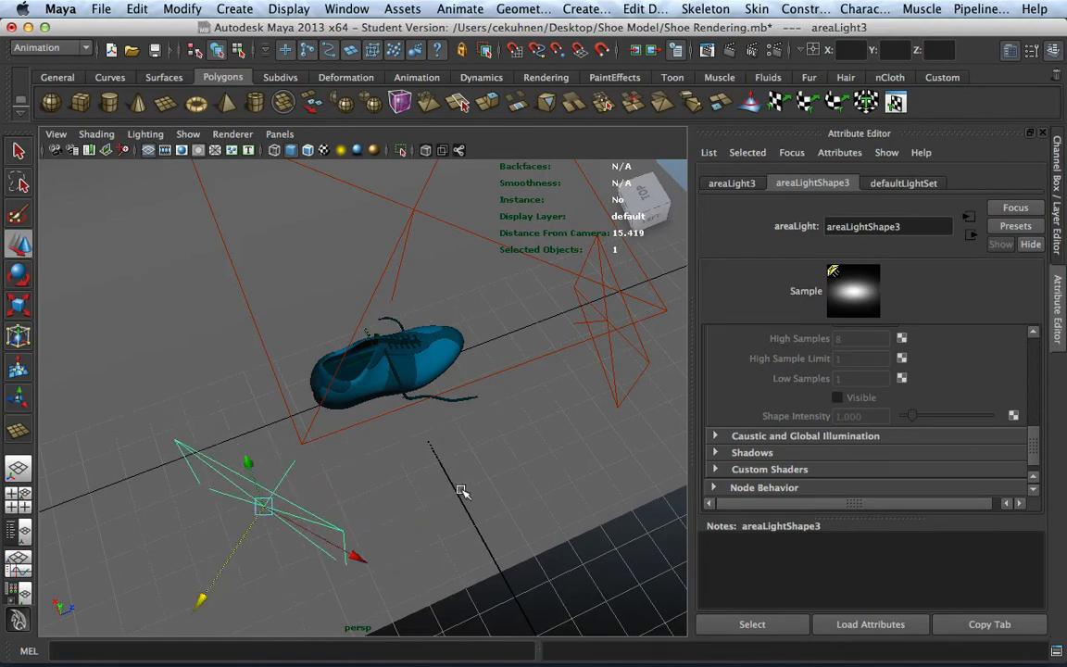
Step: Check the area light's placement around the shoe from several angles and raise it slightly higher above the floor
alt+drag(461, 491, 415, 429)
alt+middle_drag(395, 377, 383, 420)
scroll(412, 441, up, 5)
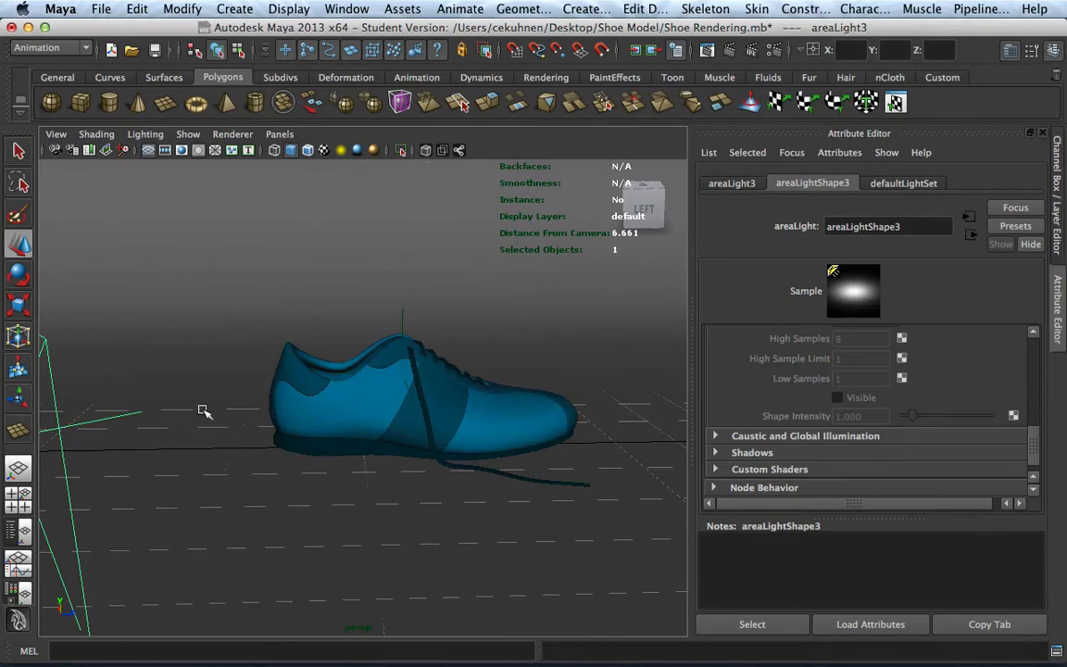
alt+middle_drag(202, 409, 315, 407)
alt+drag(333, 436, 268, 431)
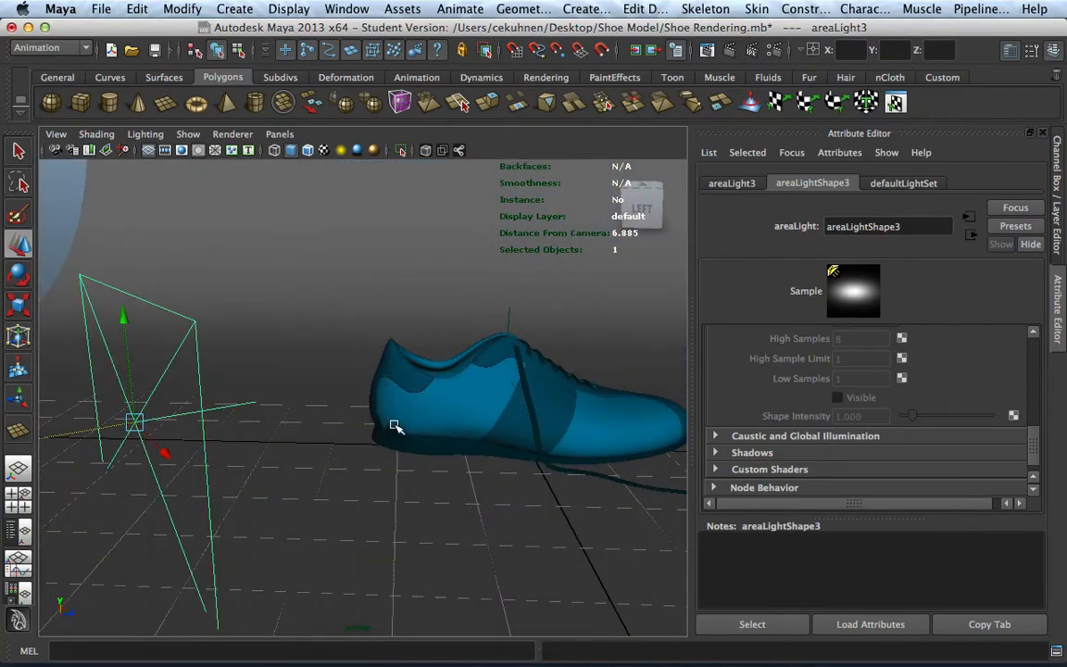
alt+drag(600, 441, 388, 471)
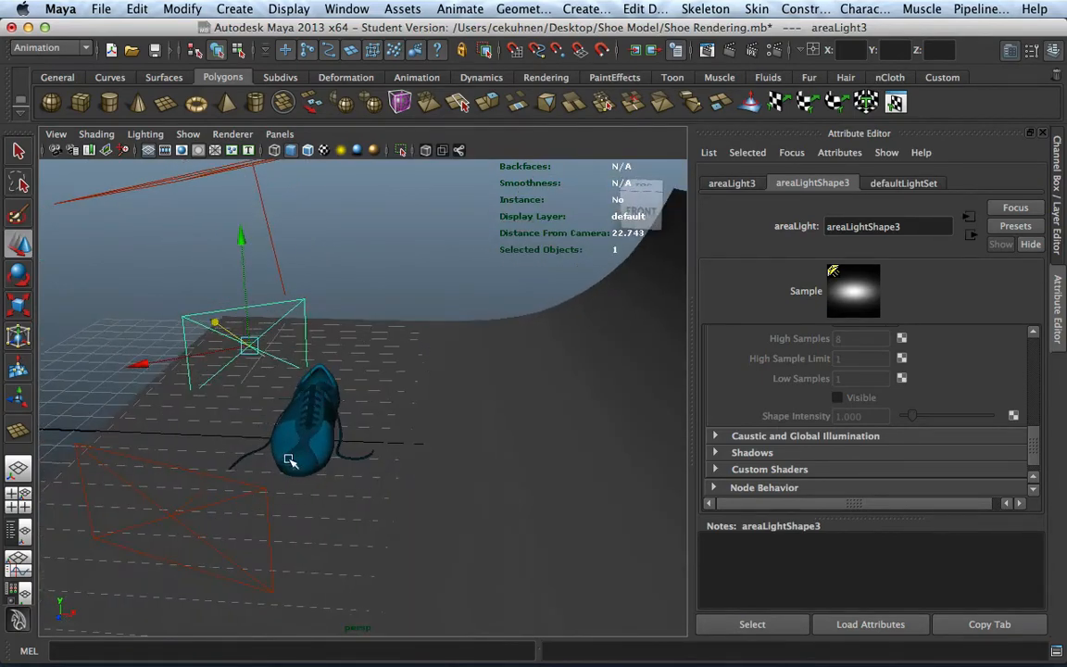
alt+drag(287, 417, 248, 469)
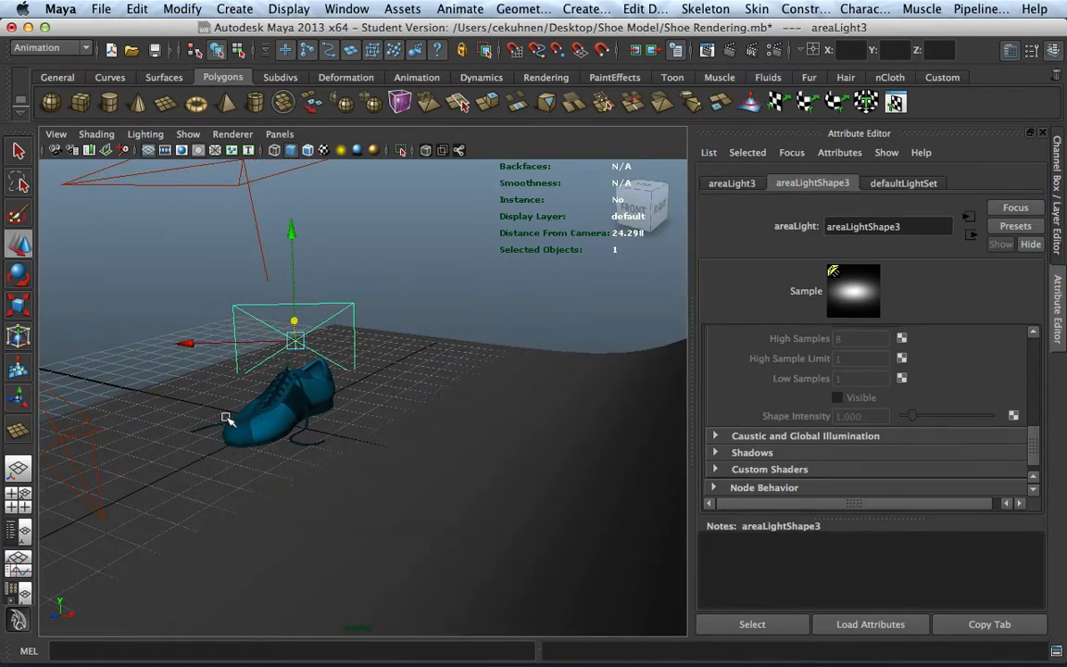
alt+drag(200, 446, 393, 416)
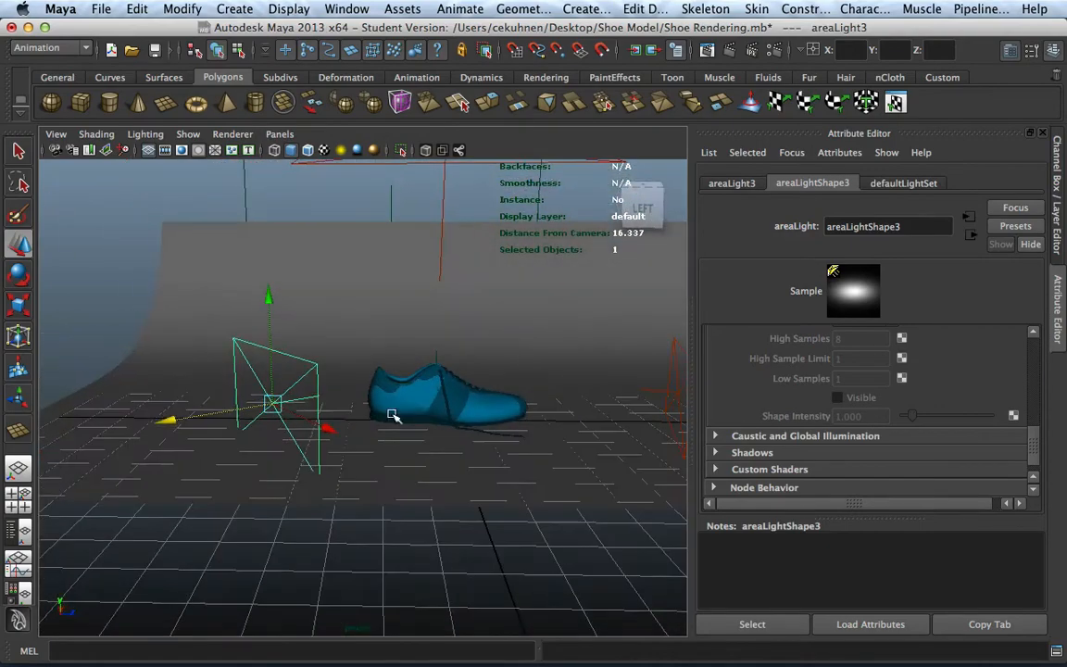
drag(259, 297, 269, 279)
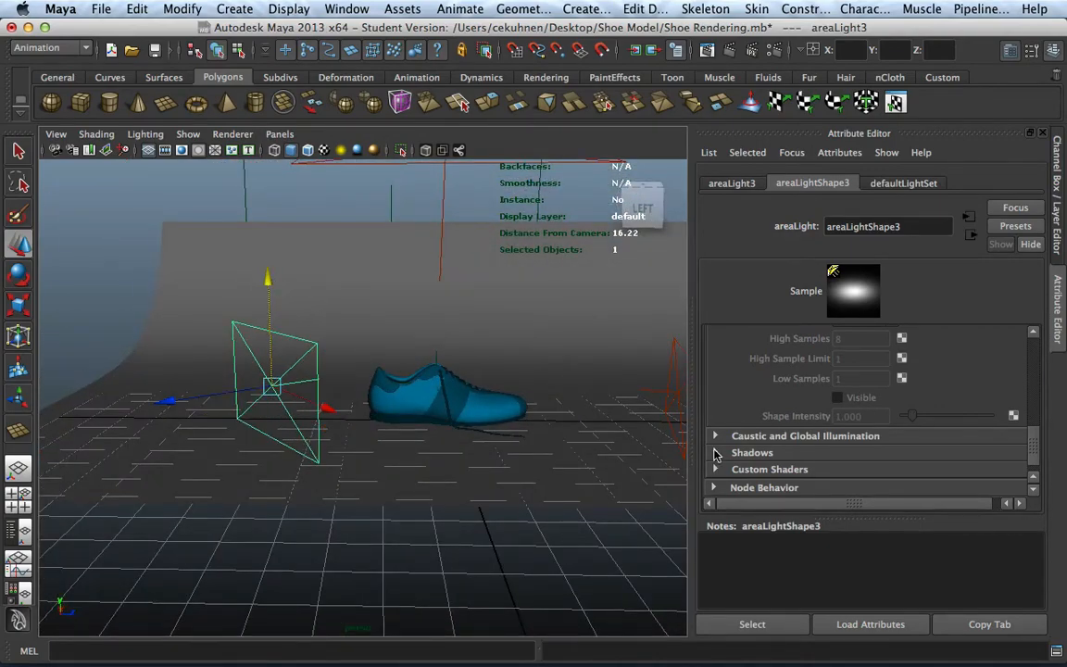
Step: Enable Use Light Shape in the mental ray area light settings, keeping the Rectangle type
click(716, 453)
scroll(716, 445, down, 1)
click(716, 403)
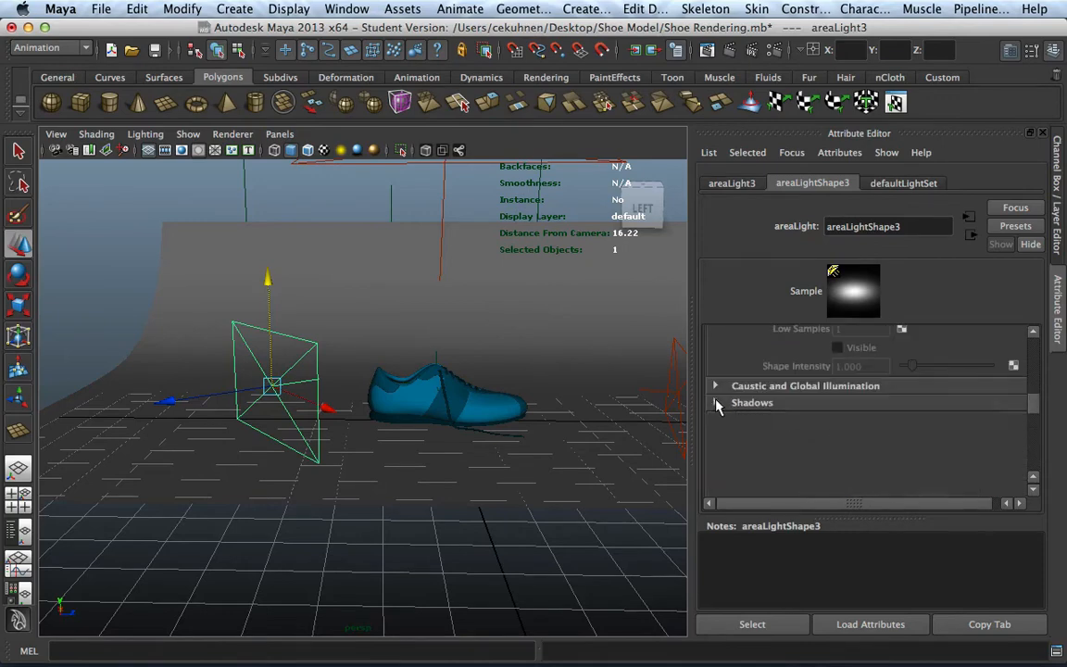
scroll(740, 412, up, 4)
click(836, 432)
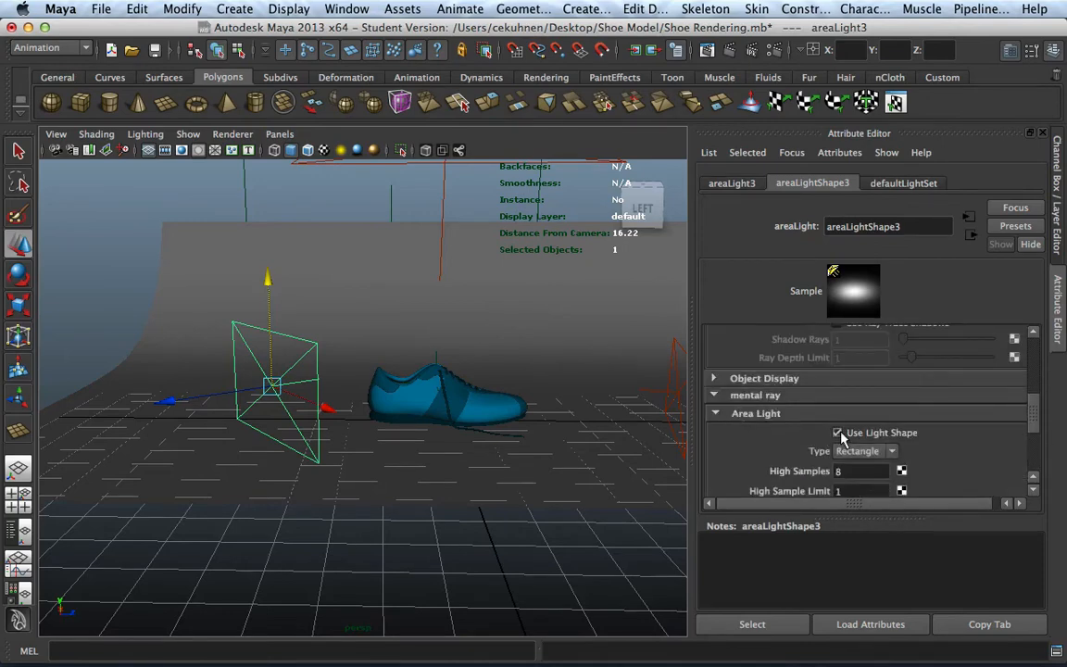
scroll(834, 445, down, 1)
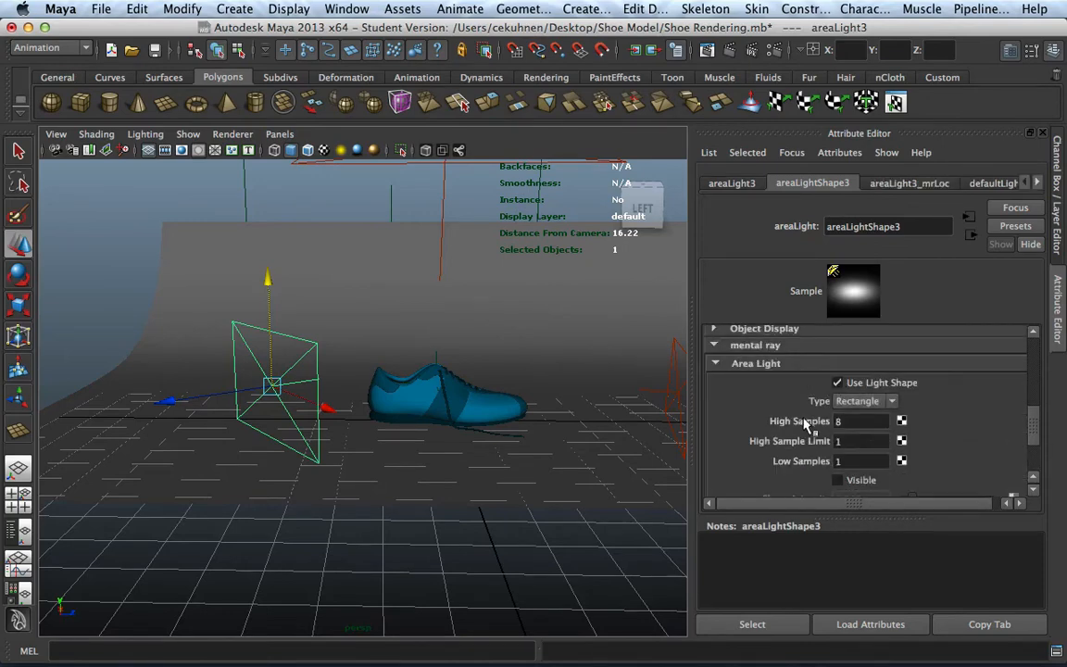
Step: Assign a physical_light node as the area light's mental ray custom light shader
click(714, 363)
scroll(719, 361, up, 2)
scroll(723, 387, up, 2)
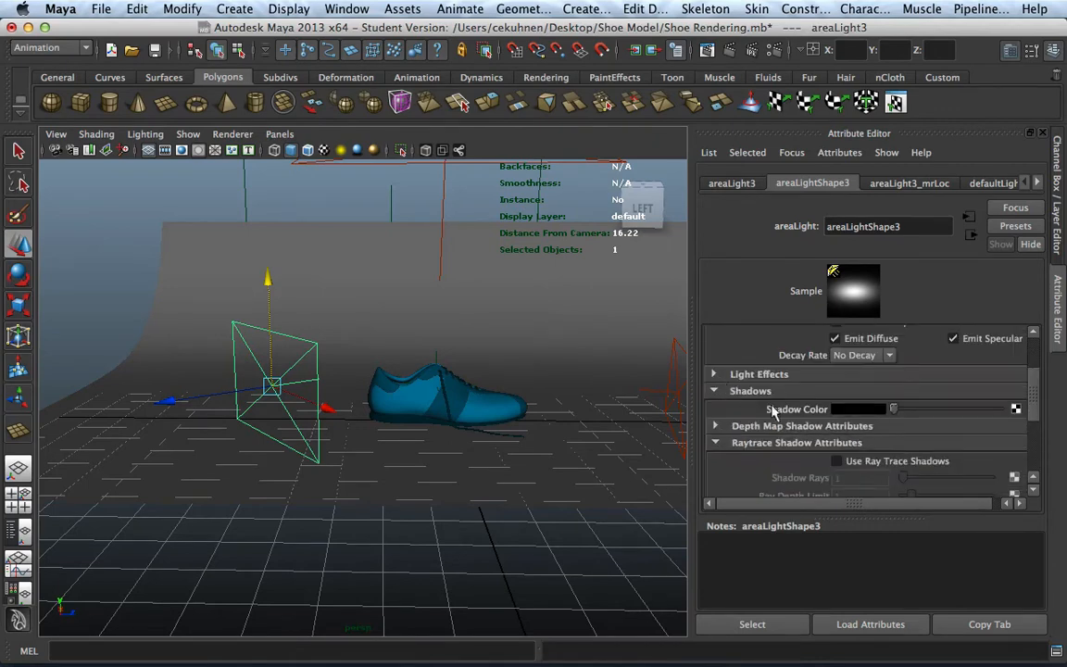
click(715, 442)
click(713, 390)
scroll(750, 421, down, 1)
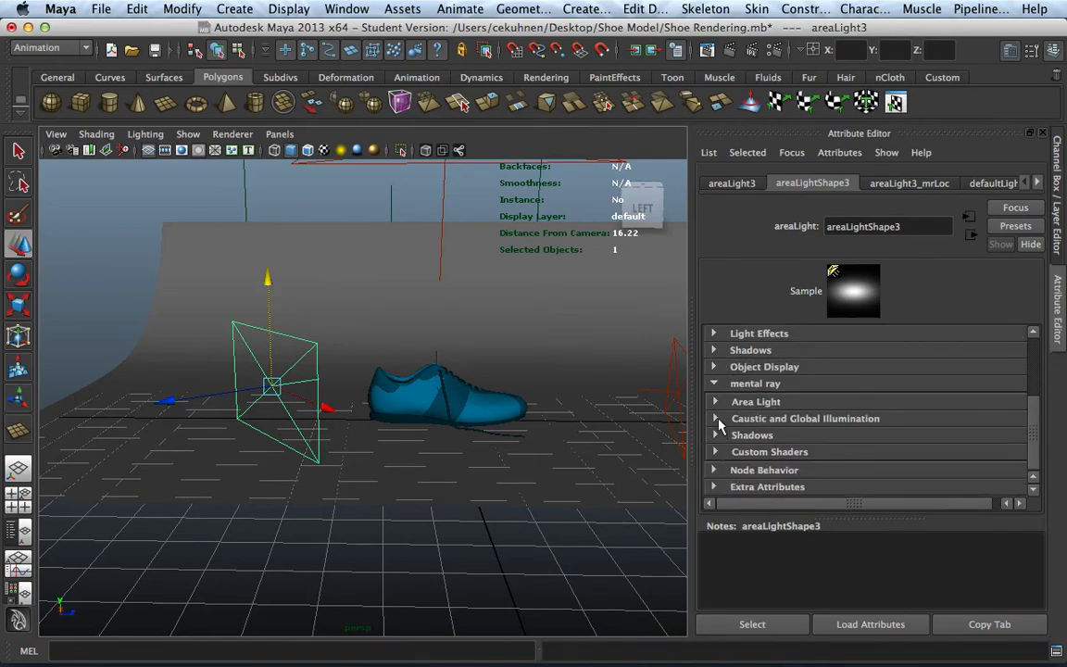
click(716, 452)
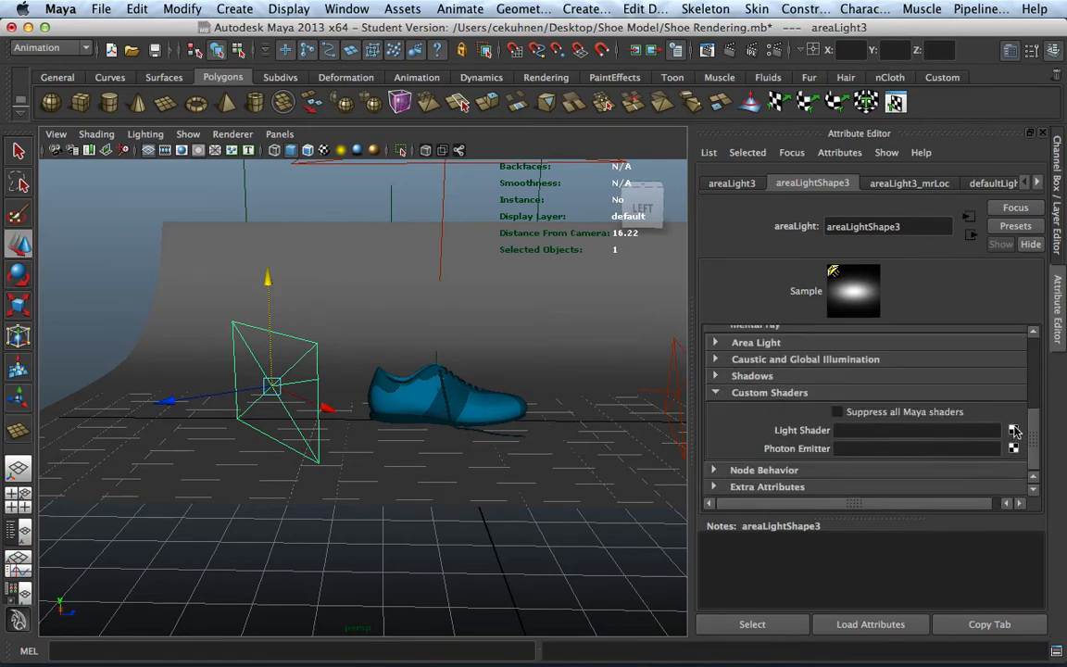
click(1012, 429)
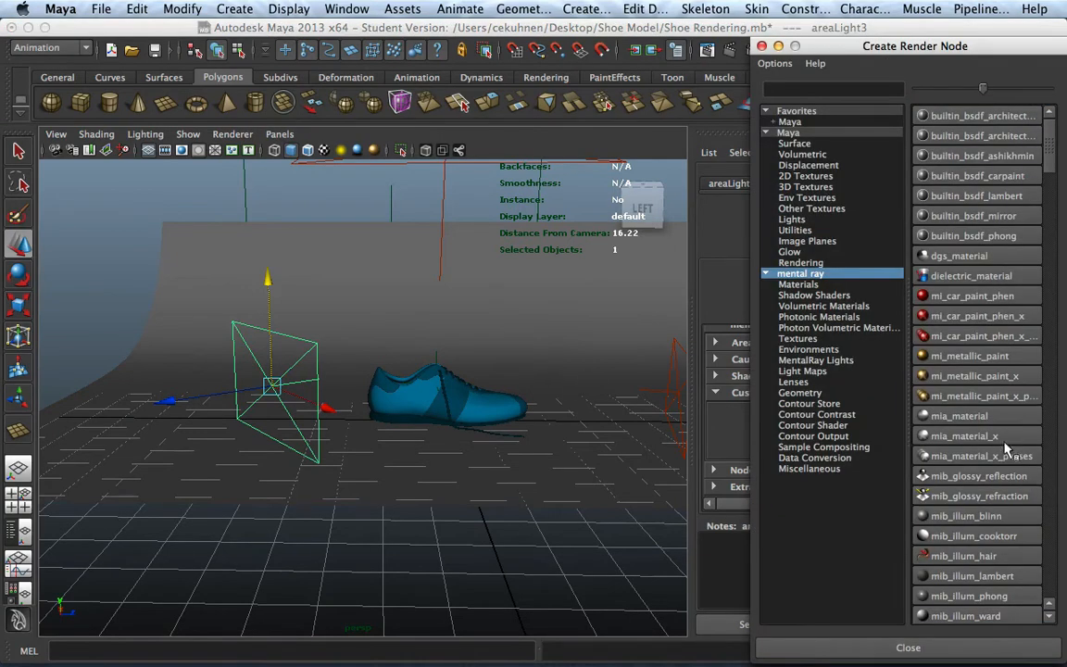
click(815, 361)
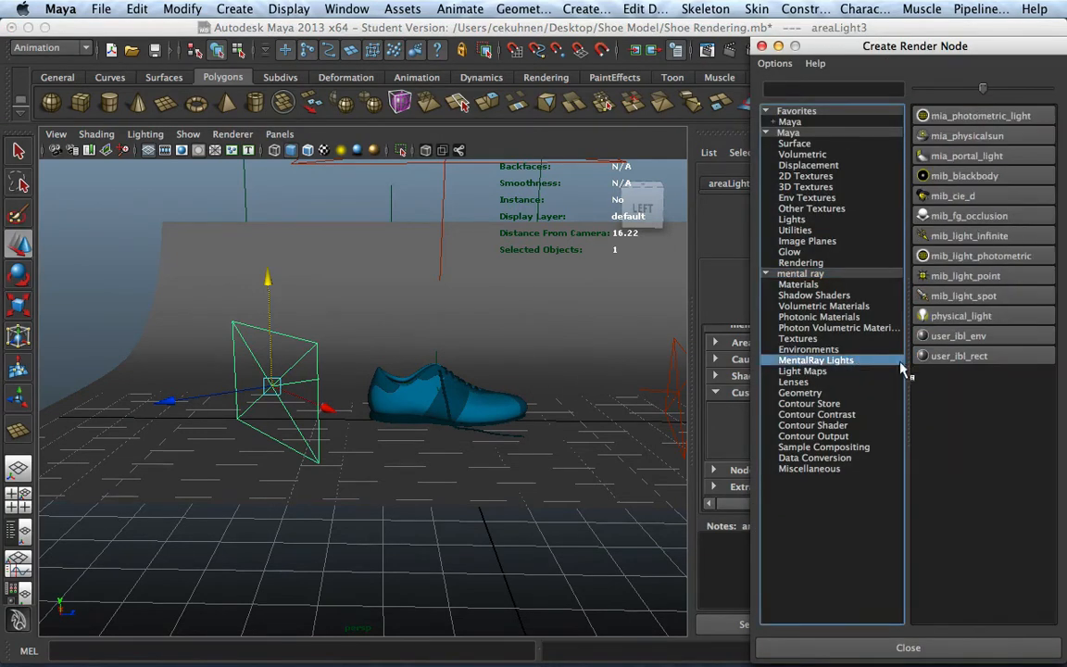
click(963, 315)
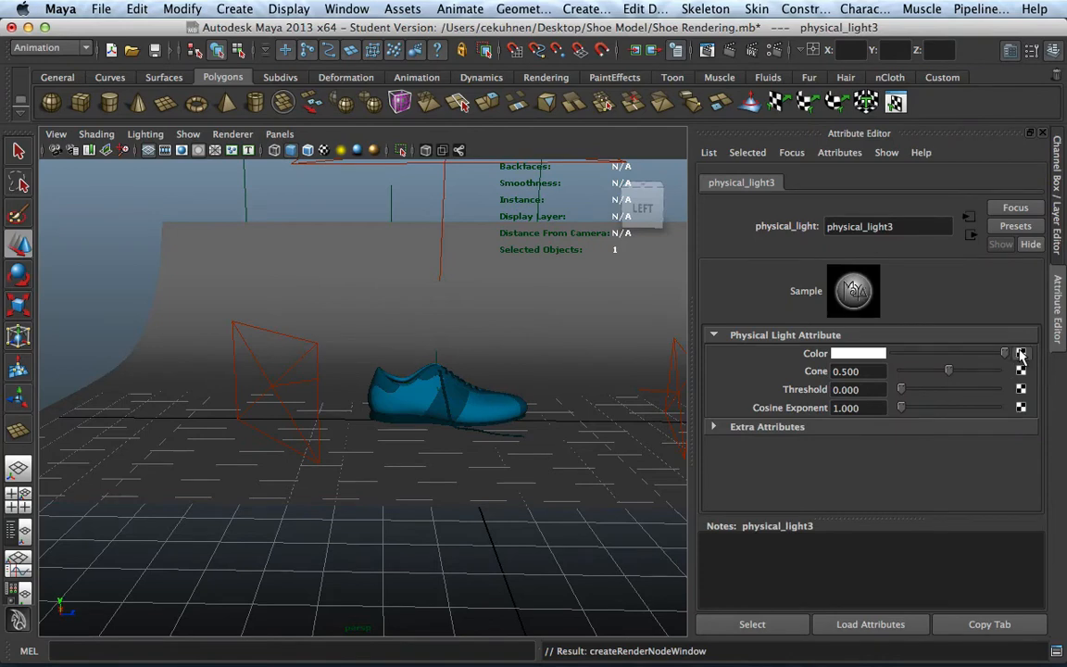
Step: Map a mib_blackbody node to the physical light's color and set its intensity to 150
click(1021, 355)
click(838, 361)
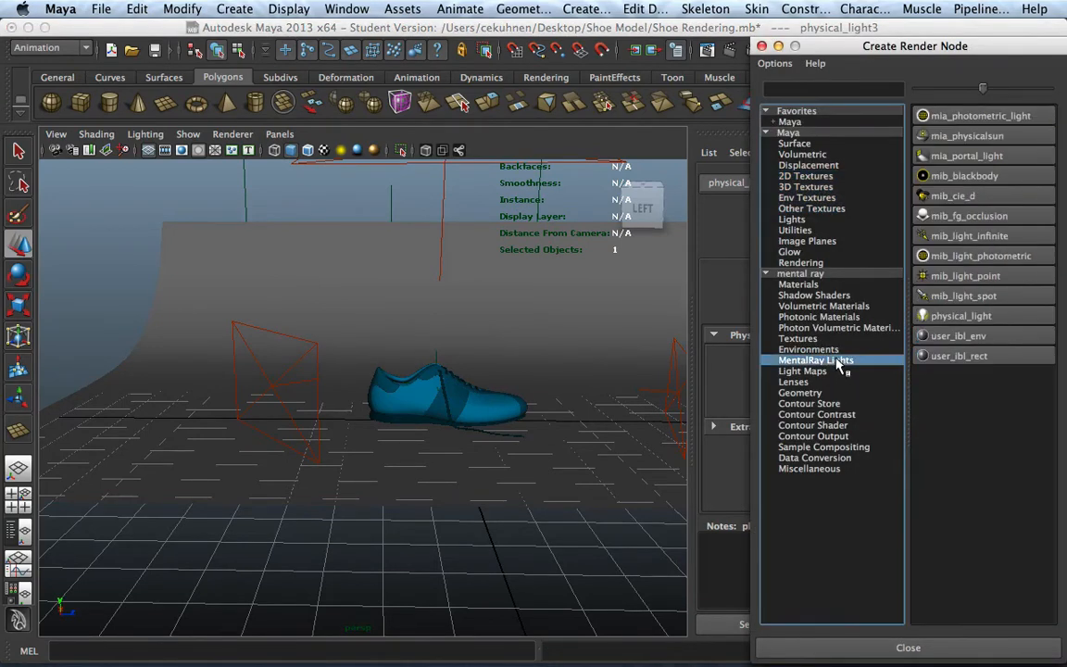
click(963, 175)
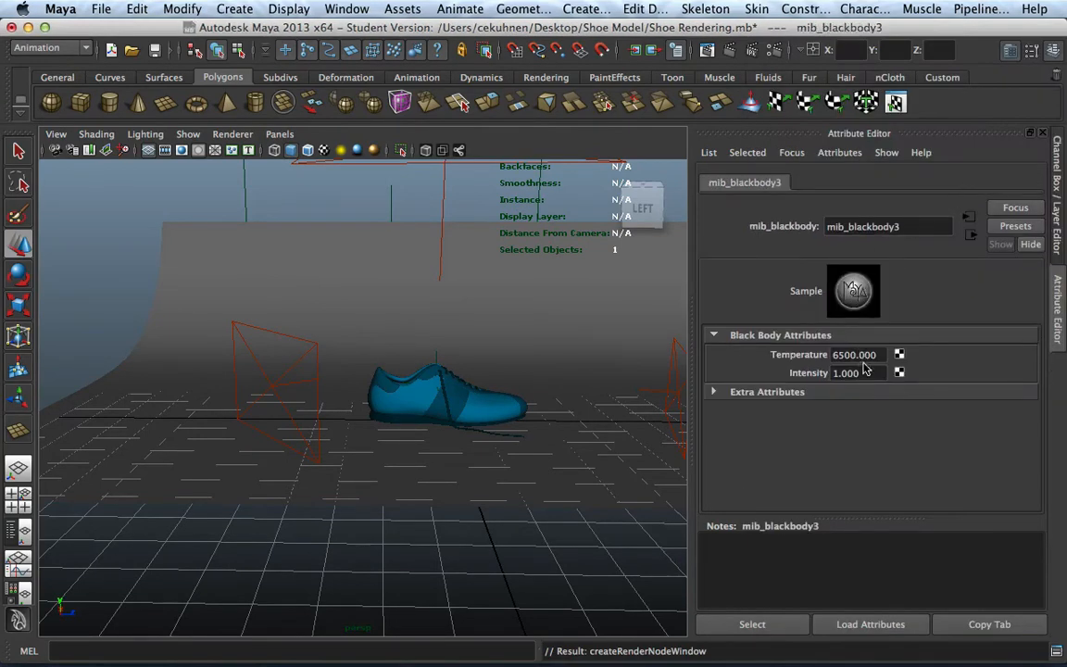
drag(863, 370, 818, 372)
text(50)
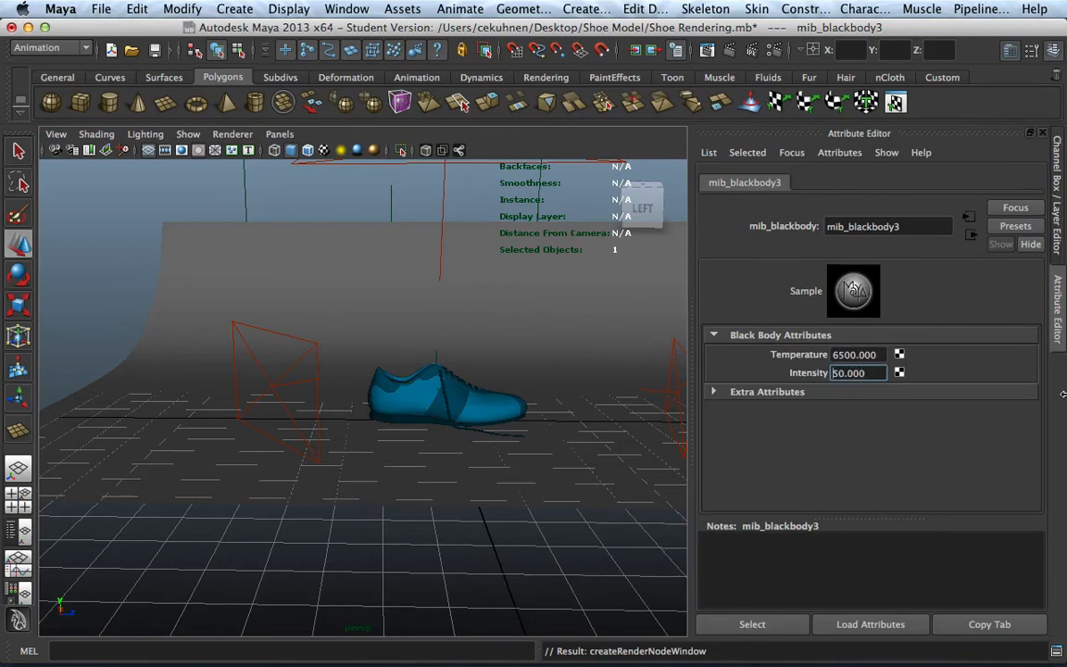
Step: Frame the shoe with all three area lights, render a test image with mental ray, and close the render window
alt+drag(559, 374, 543, 376)
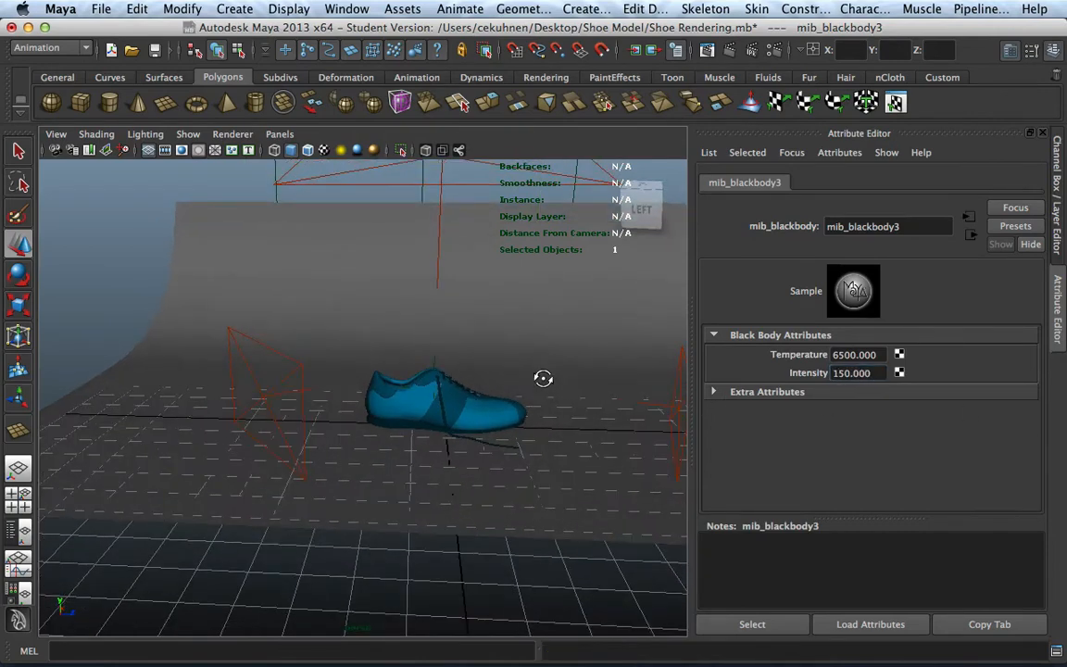
alt+middle_drag(543, 376, 508, 357)
scroll(501, 360, down, 4)
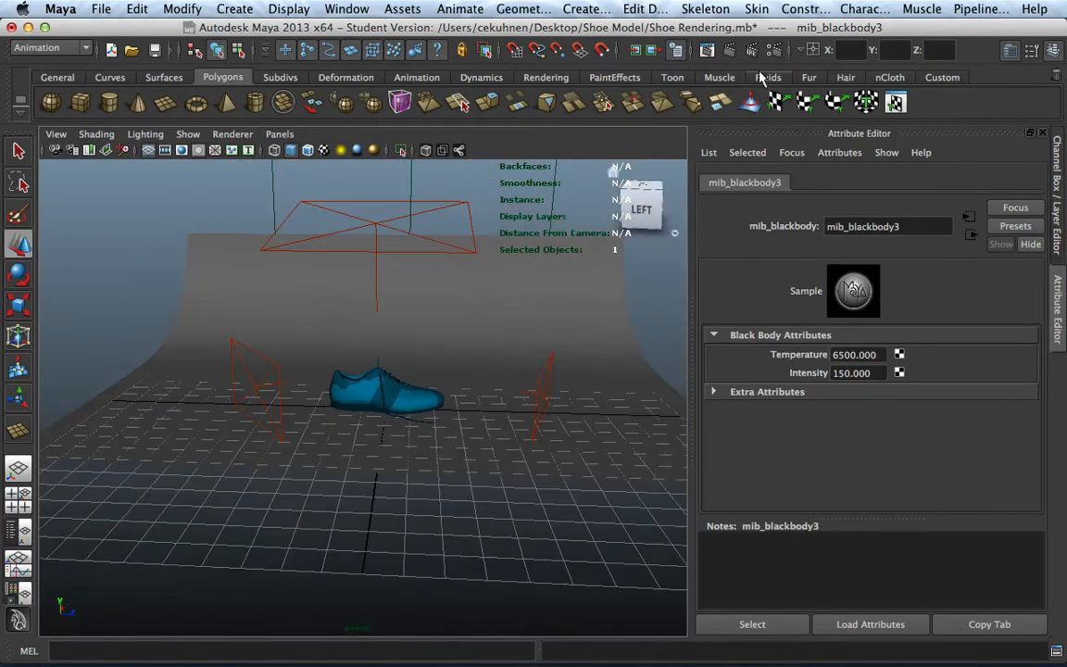
click(651, 49)
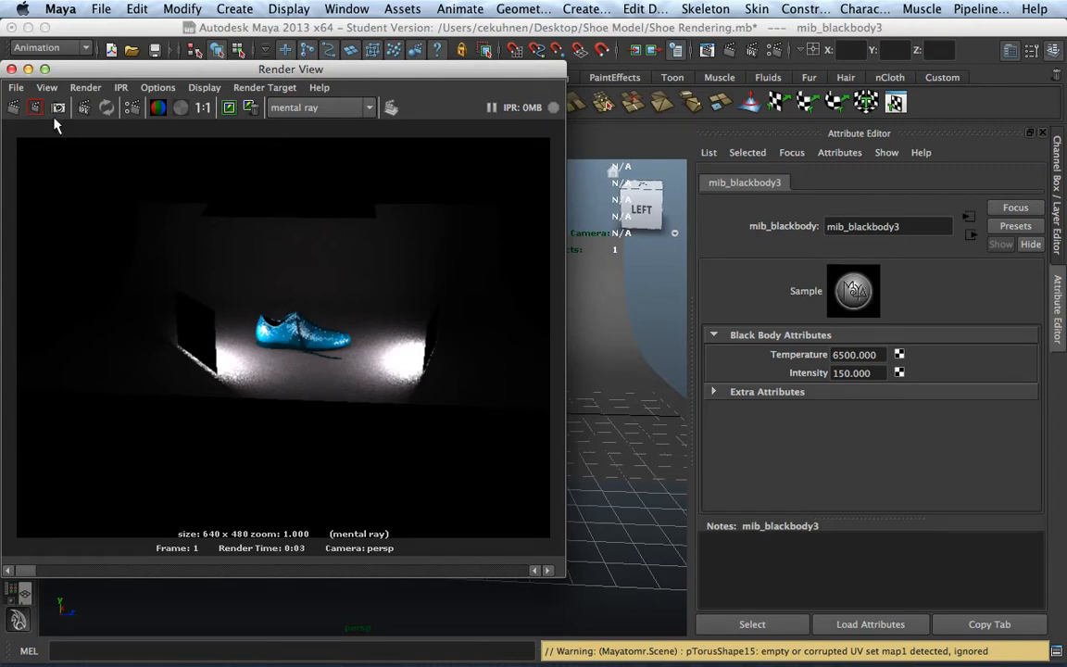
click(11, 69)
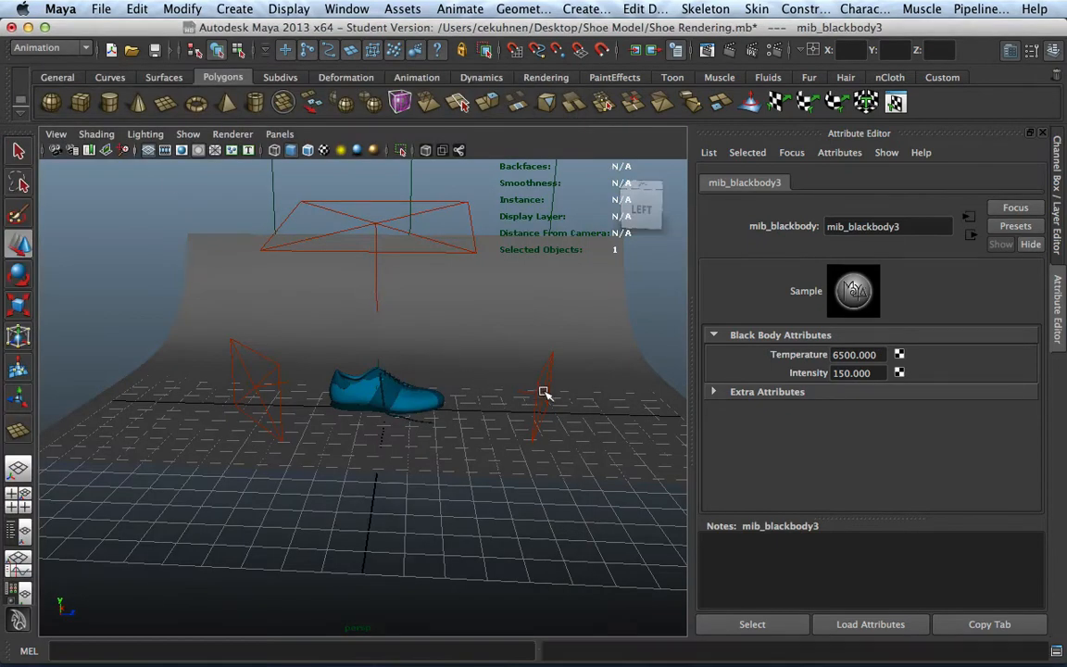
Step: Set the blackbody temperature to 2000 for the area light in front of the shoe's toe
click(544, 393)
scroll(815, 373, up, 5)
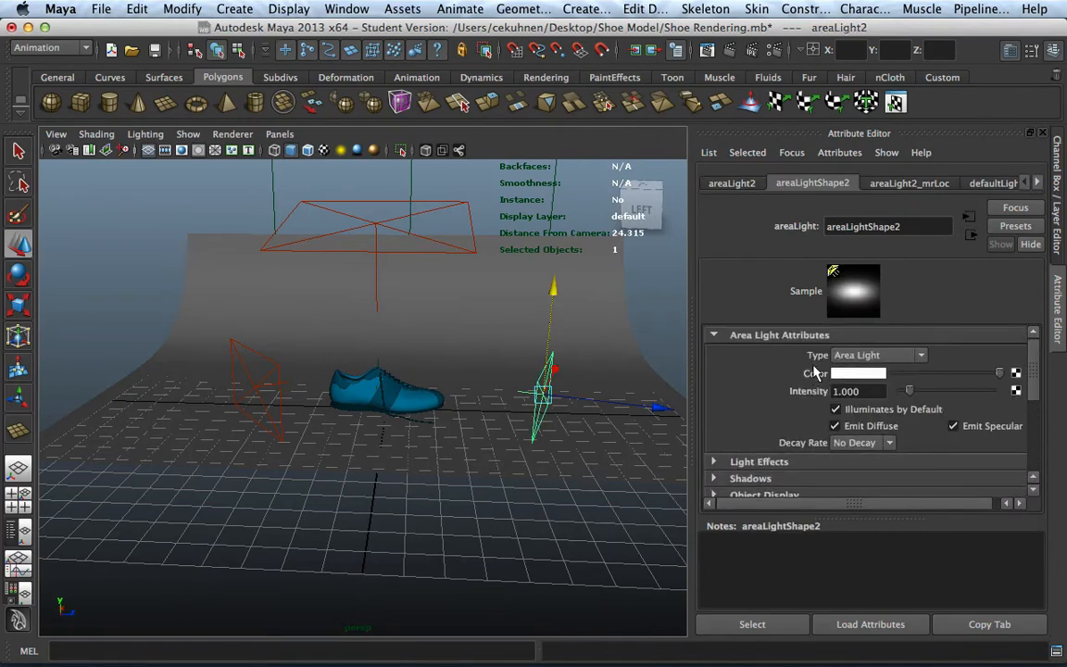
click(1009, 183)
click(1037, 183)
click(1038, 183)
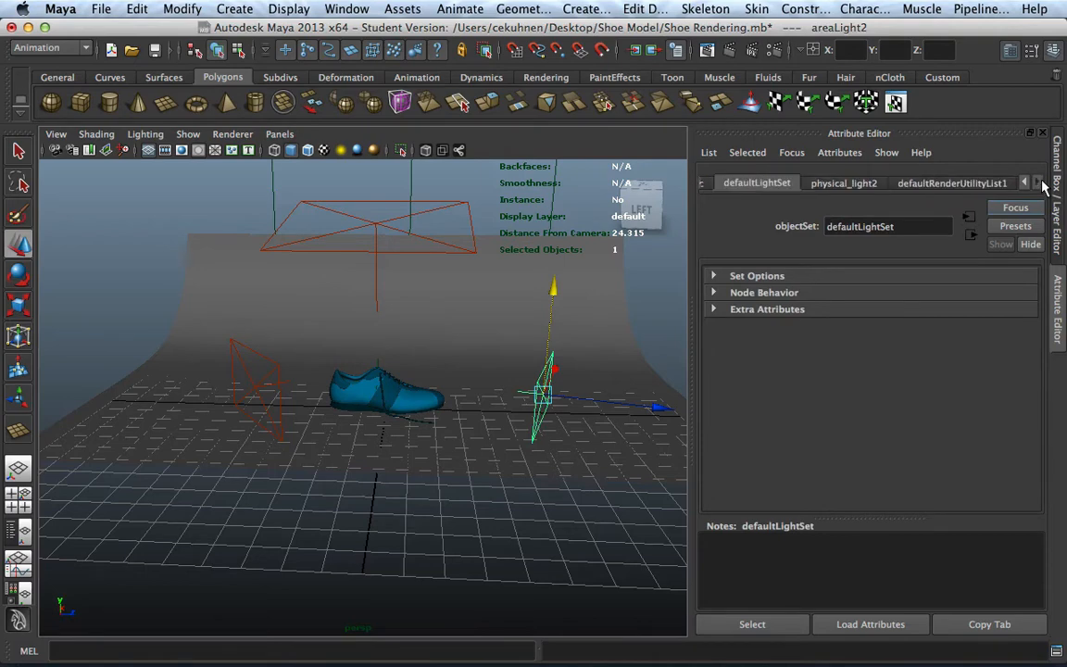
click(843, 184)
click(945, 183)
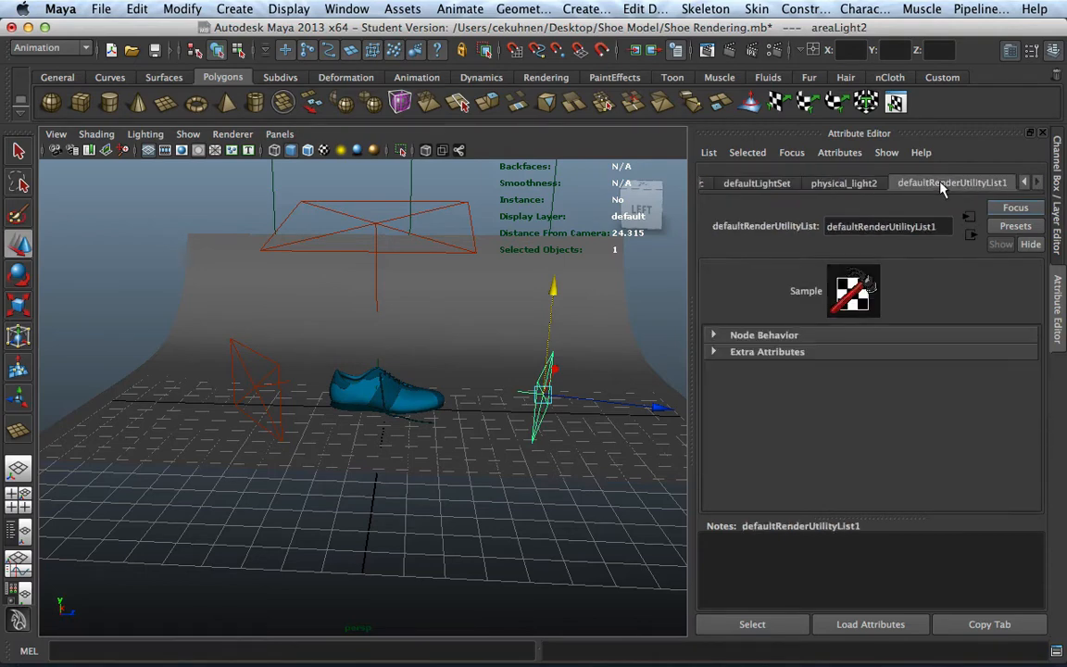
click(859, 184)
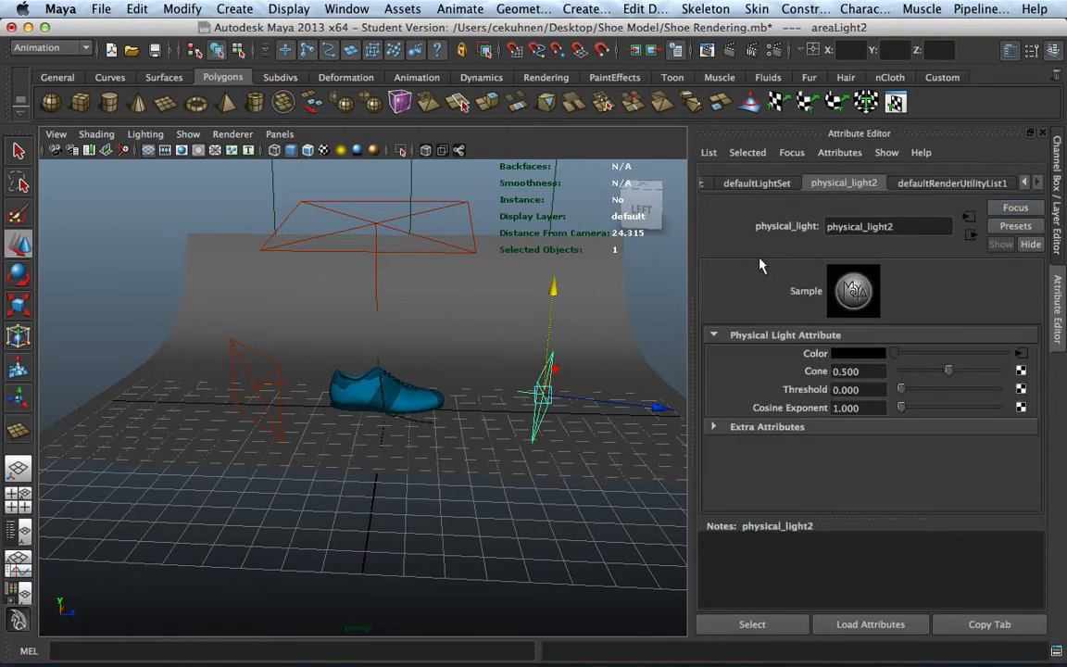
click(1020, 354)
click(879, 354)
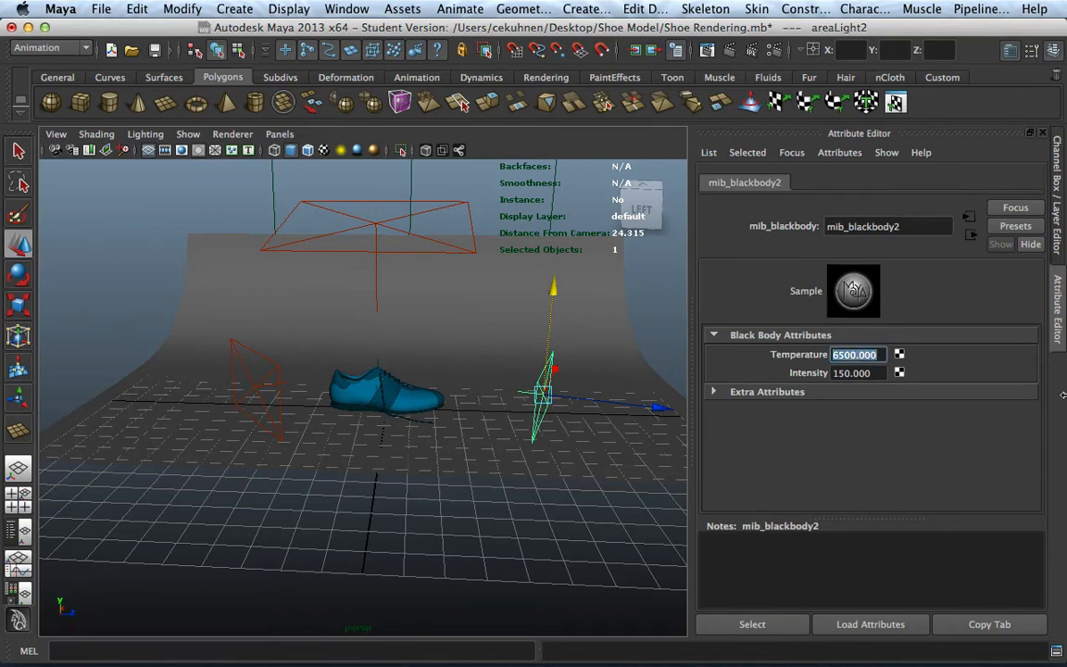
text(20)
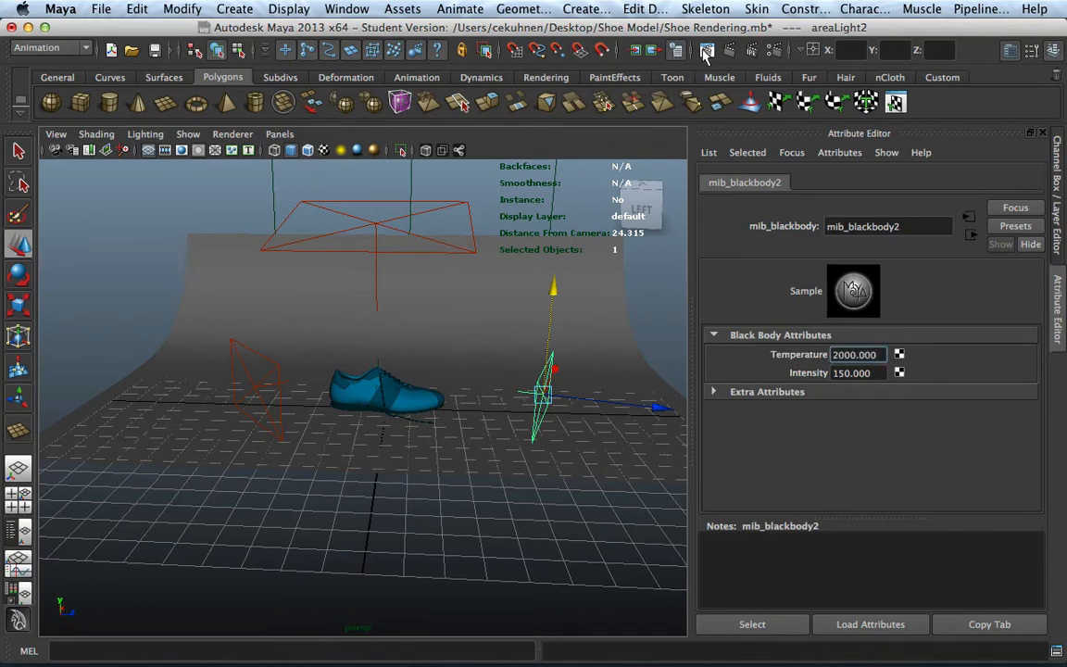
Step: Render and inspect a test image, and set the blackbody temperature to 6000 for the area light in front of the toe
click(729, 54)
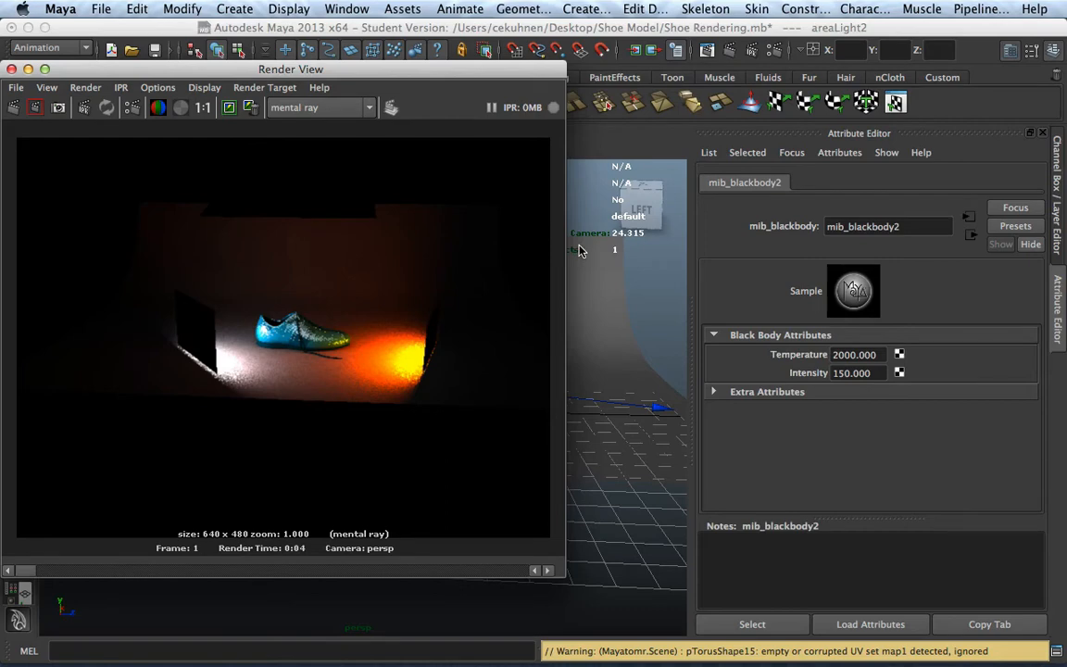
scroll(368, 325, up, 3)
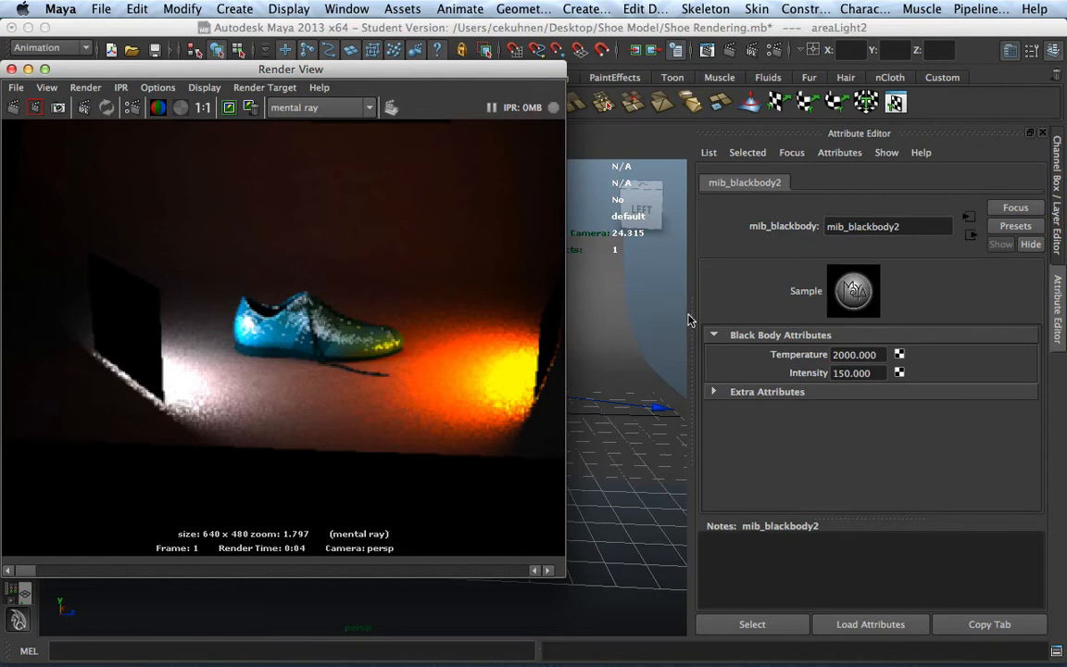
click(878, 355)
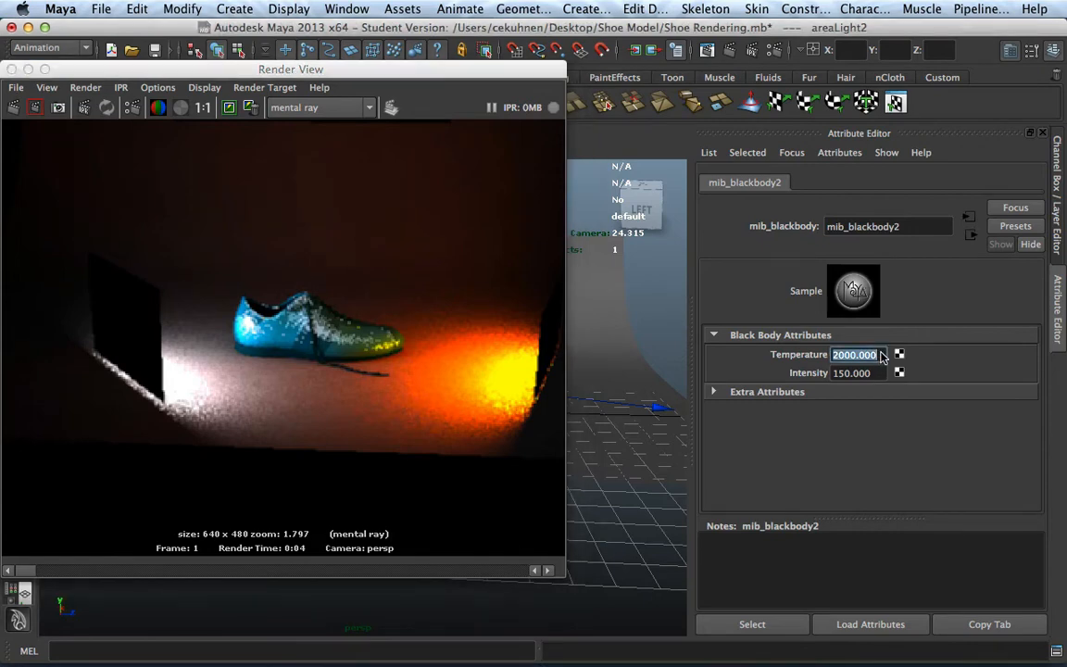
text(6)
click(12, 69)
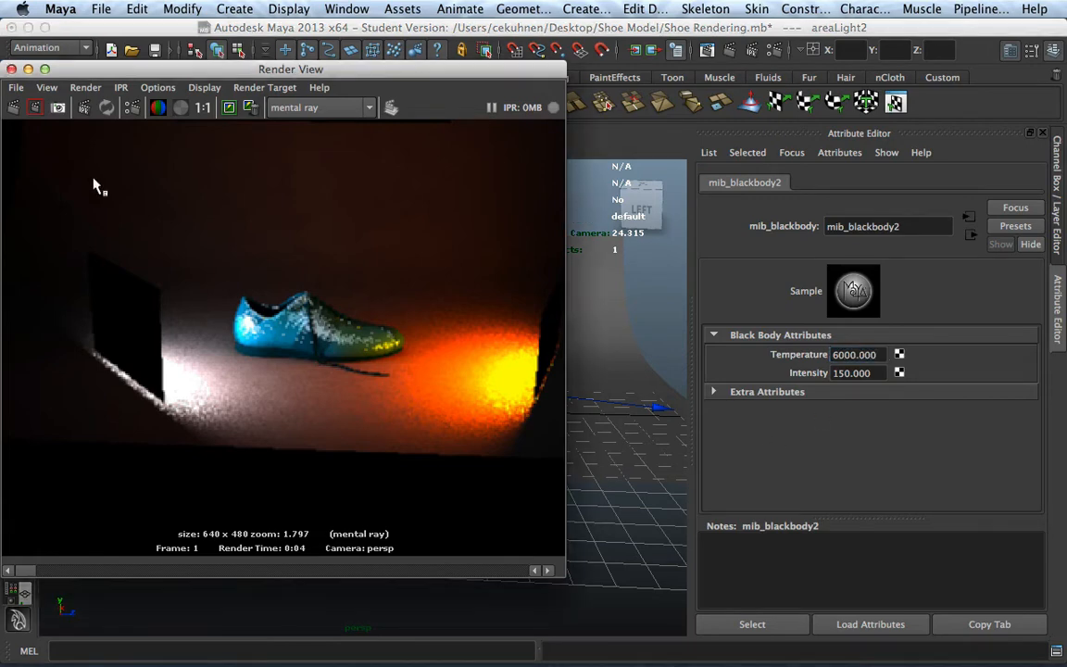
click(12, 69)
Step: Set the blackbody temperature to 6000 for the area light behind the shoe's heel
click(222, 313)
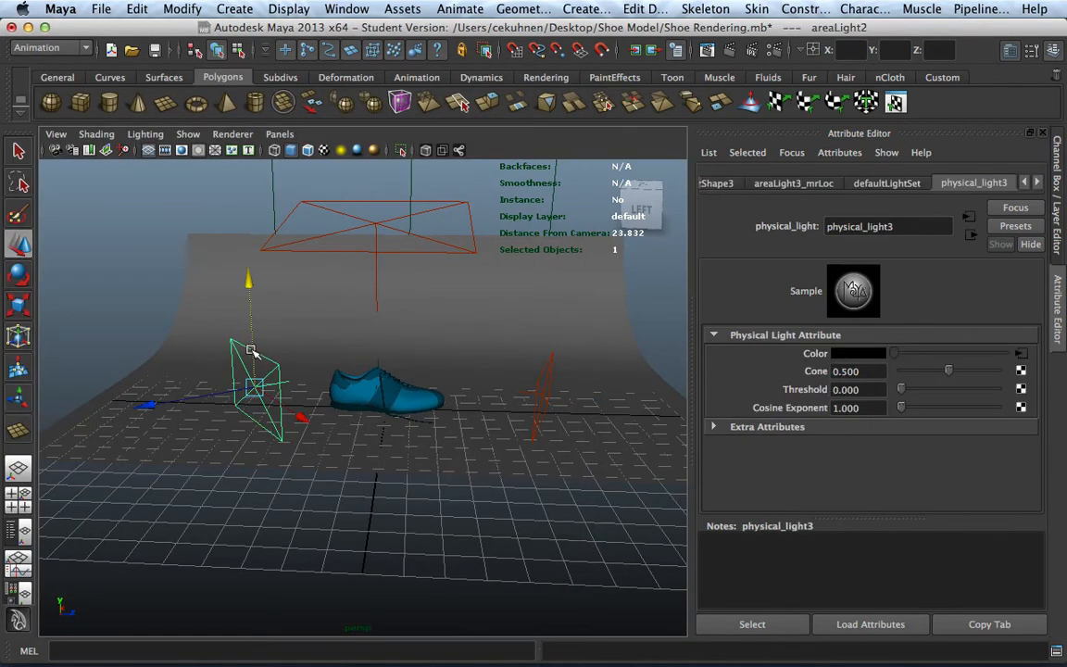
click(1021, 354)
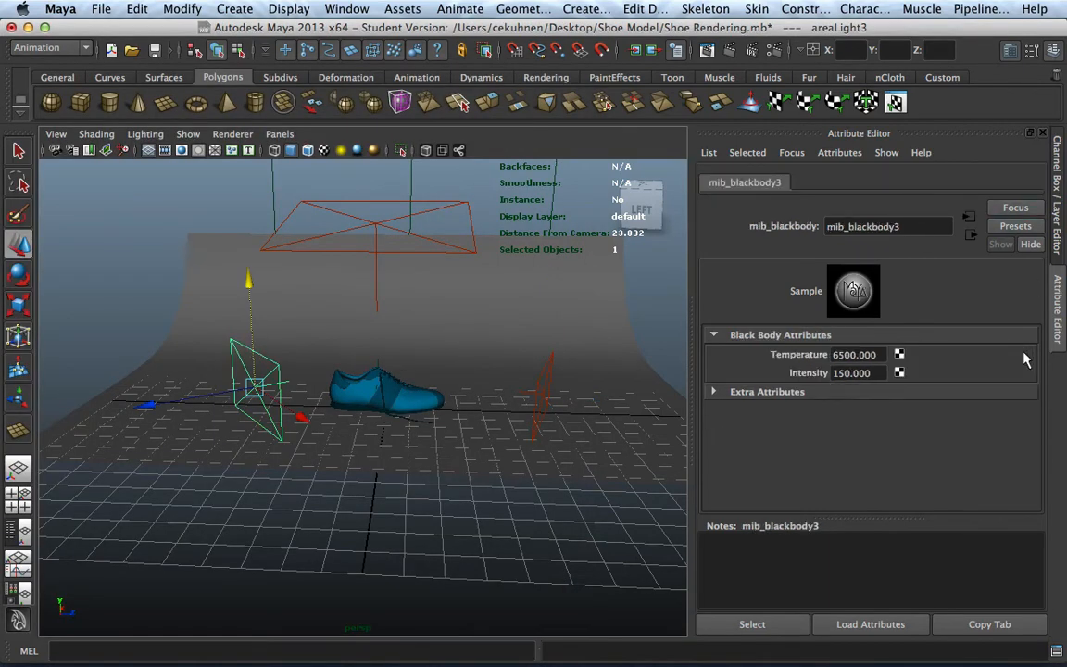
double_click(879, 354)
text(6)
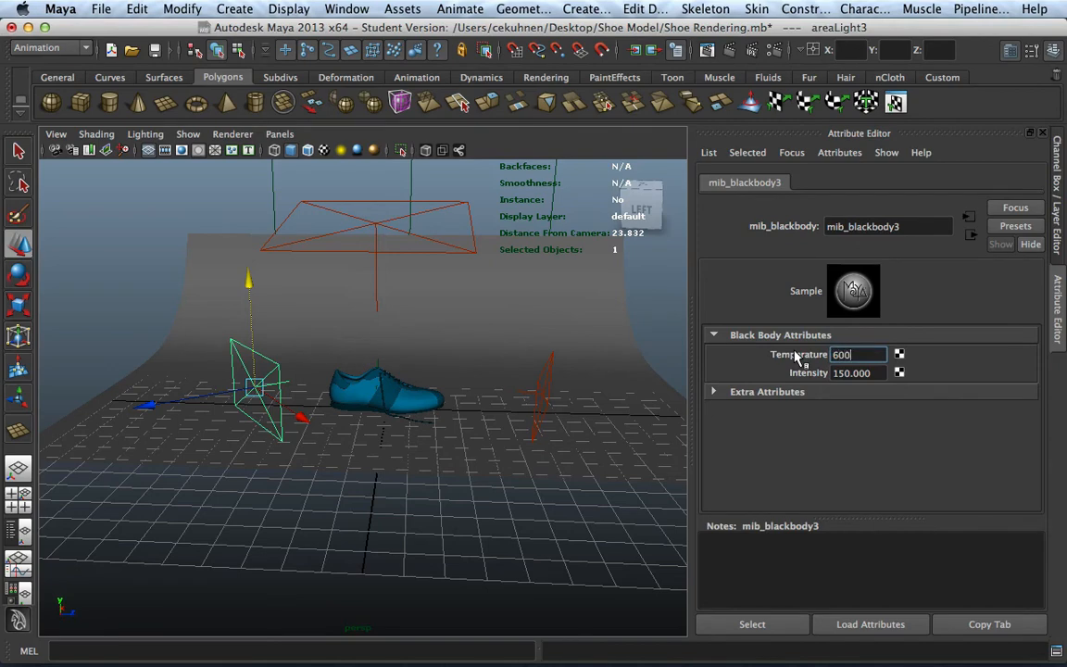
Step: Set the blackbody temperature of the overhead area light to 6000
click(374, 226)
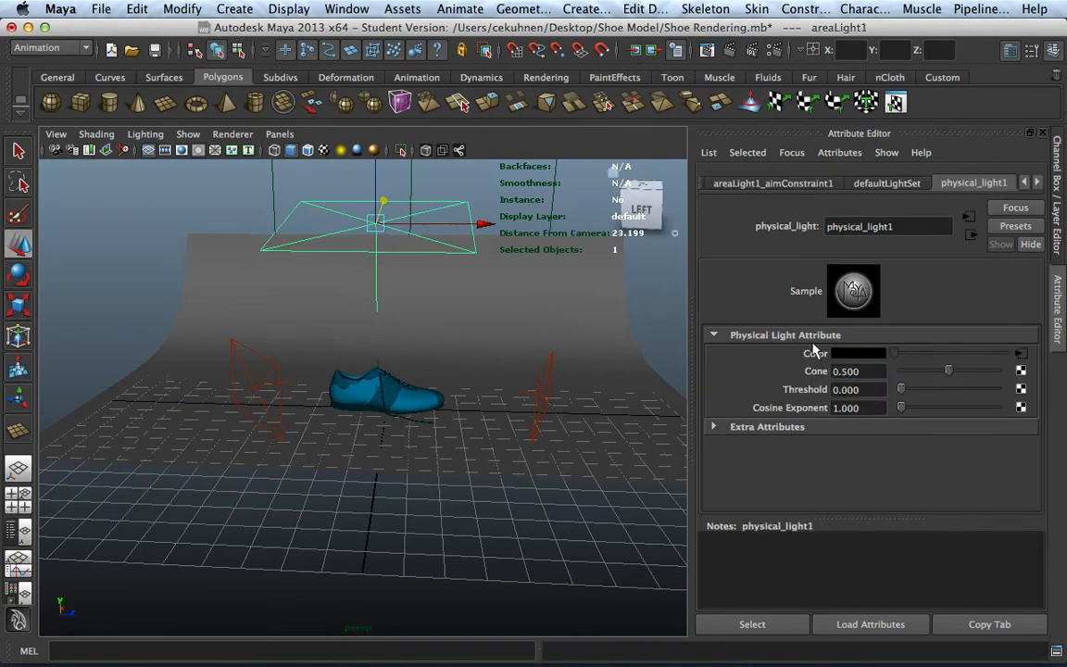
click(1020, 353)
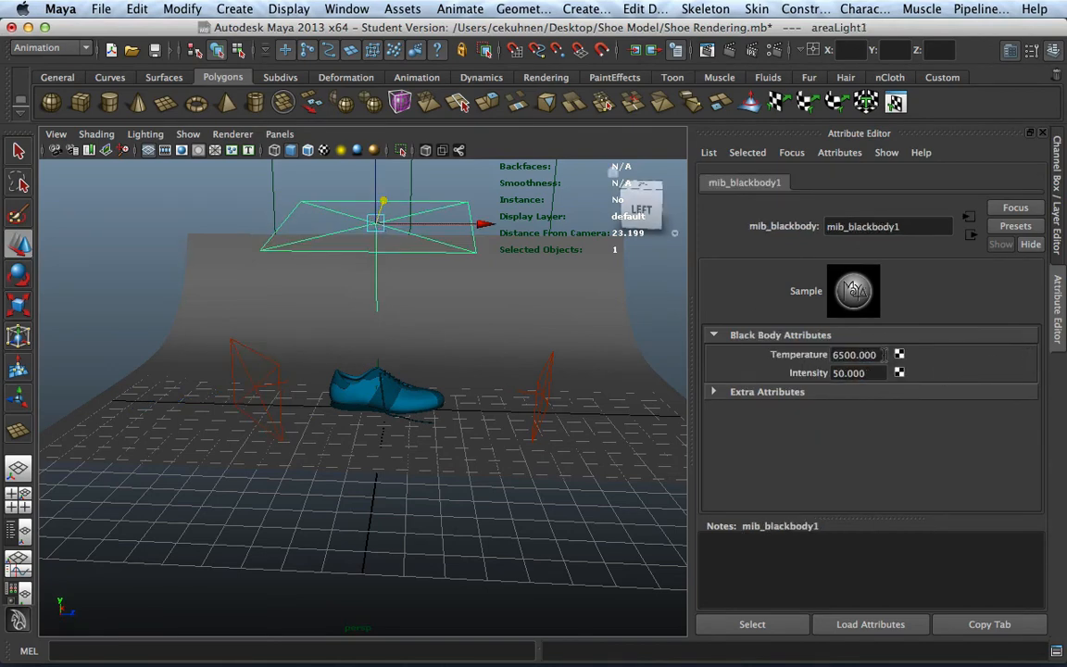
double_click(882, 354)
text(6000)
key(Return)
Step: Create two empty display layers and add the overhead and toe-side area lights to layer2
click(1054, 162)
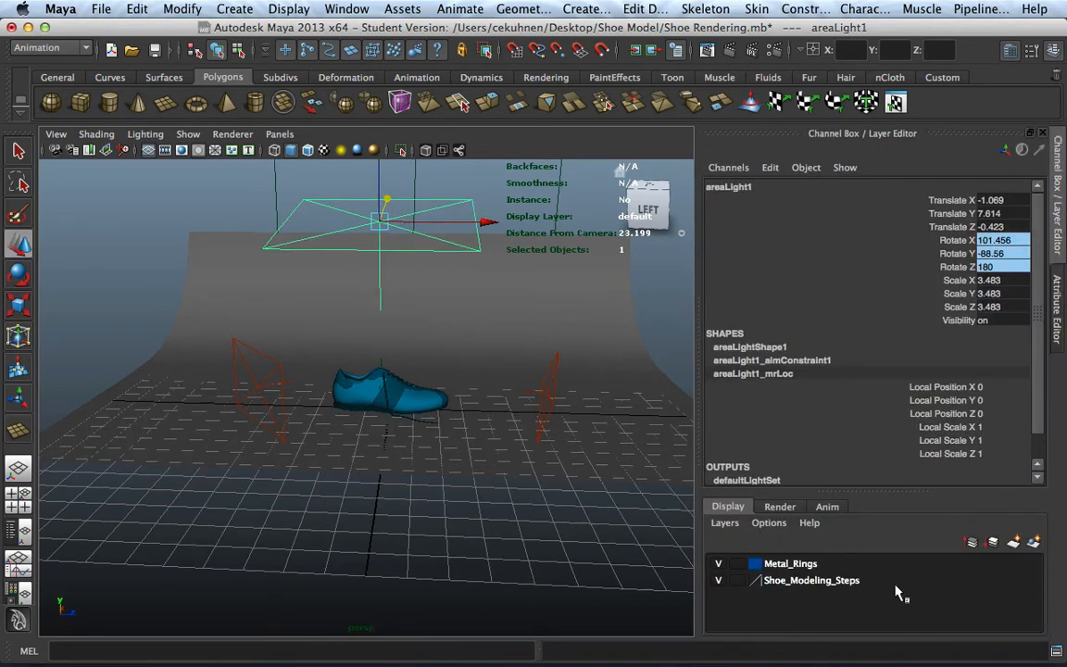
click(1014, 542)
click(1013, 542)
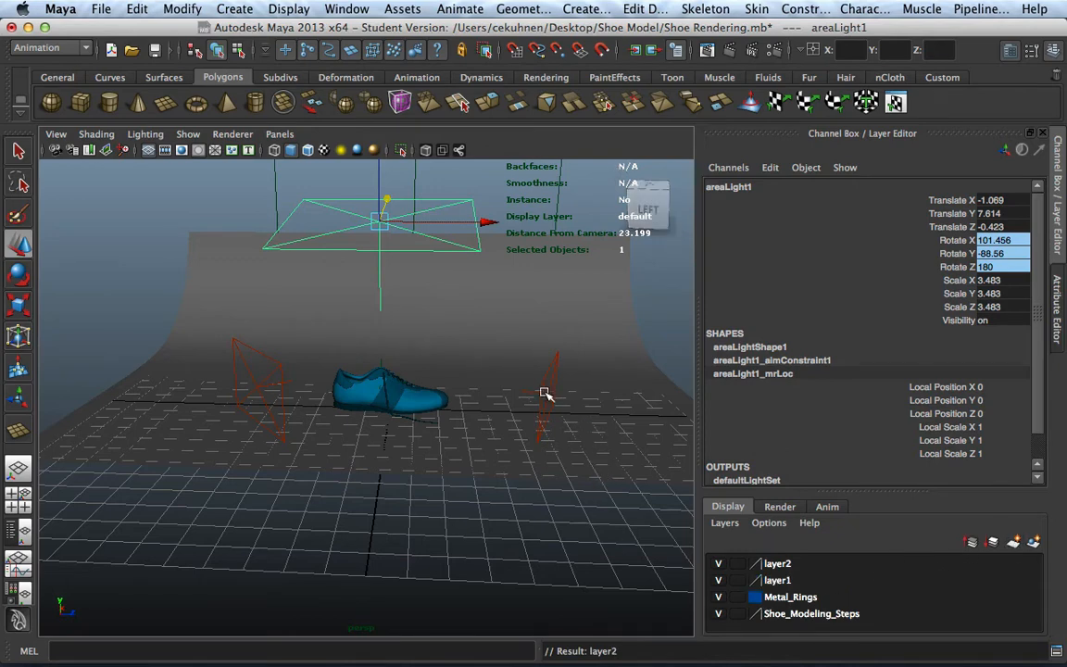
click(544, 394)
shift+click(463, 251)
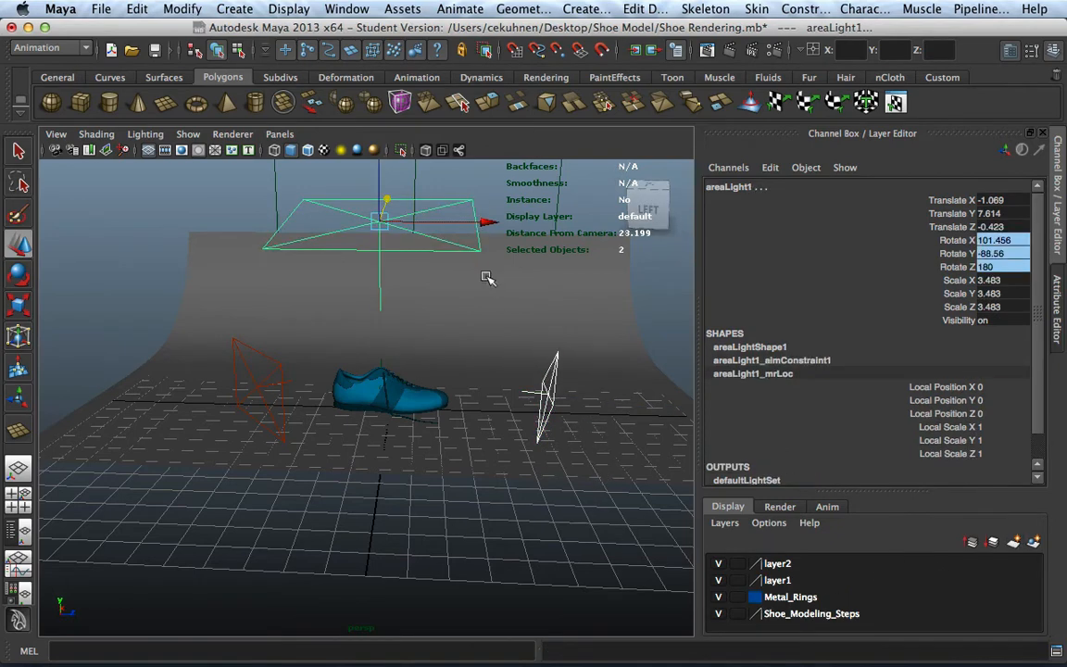
right_click(774, 561)
click(815, 410)
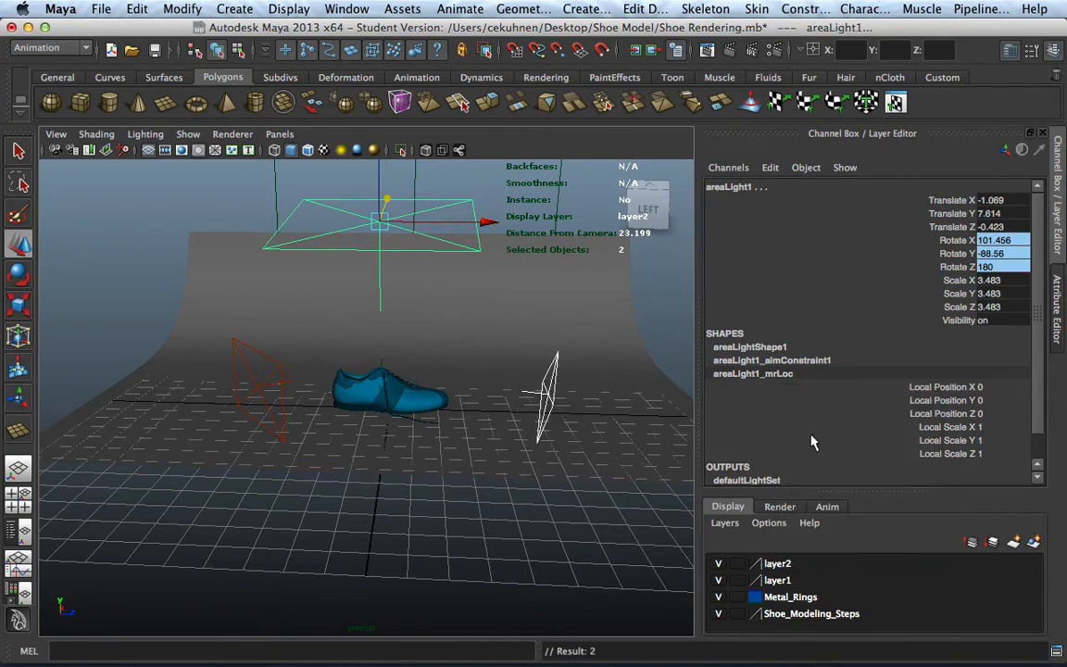
Step: Hide layer2 and add the heel-side area light to layer1
click(718, 563)
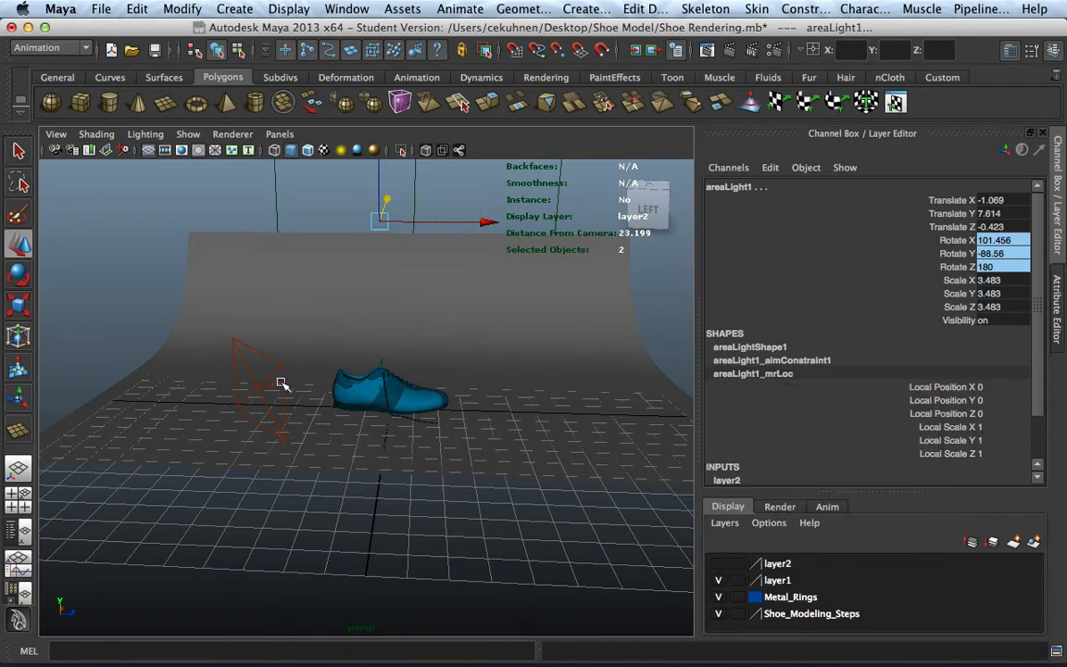
click(254, 347)
right_click(785, 580)
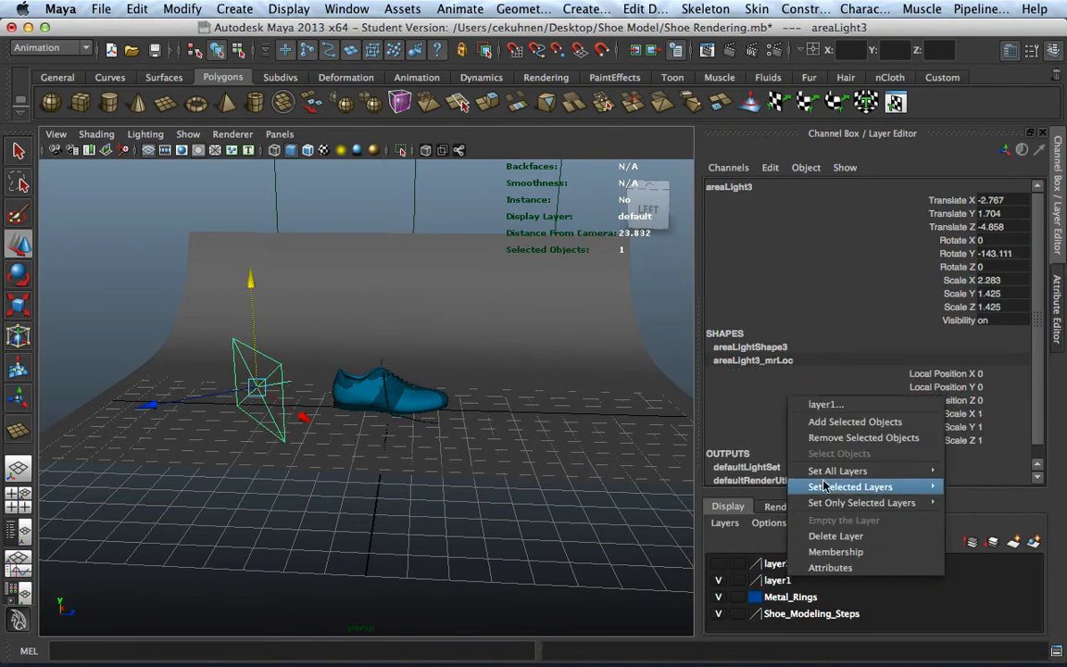
click(833, 421)
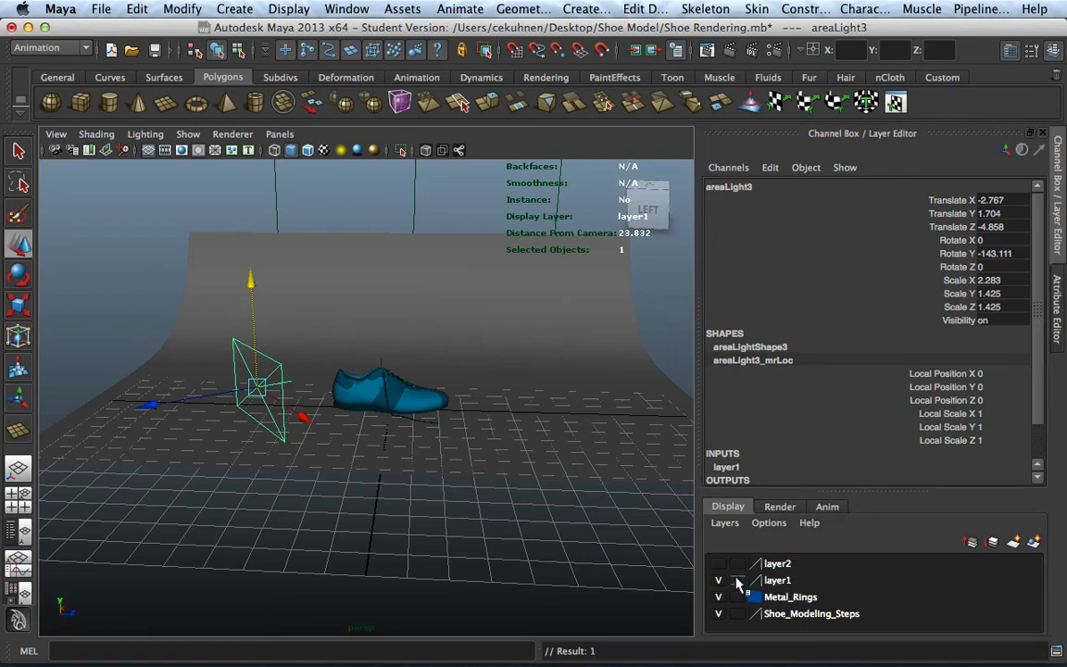
Step: Render test images with only layer1's light showing and with only layer2's lights showing, closing the render window each time
click(731, 50)
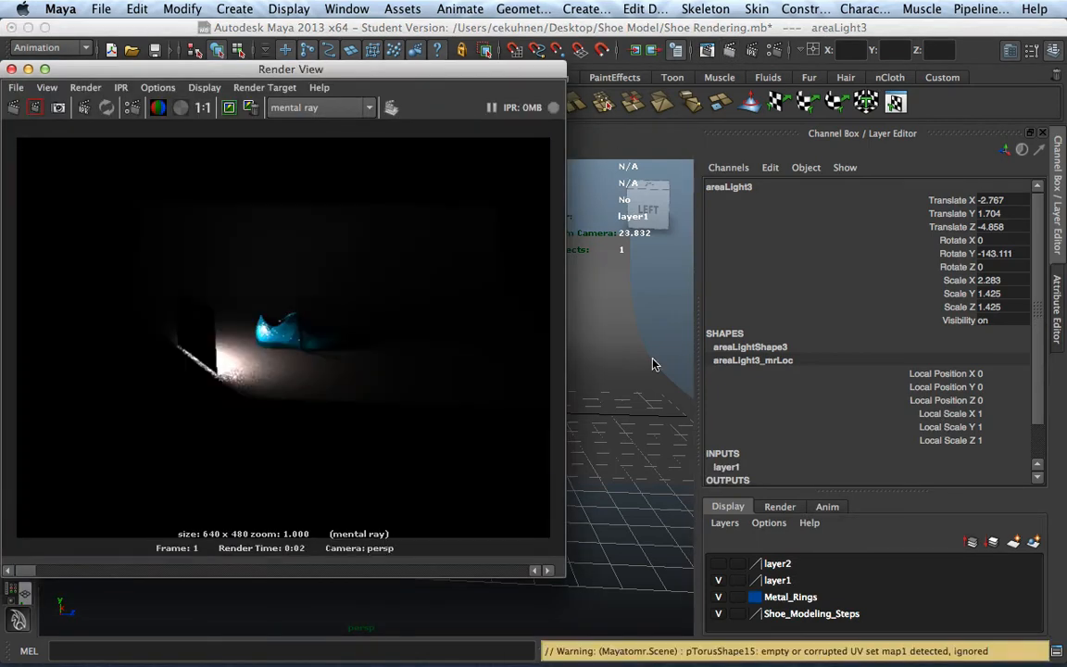
click(12, 68)
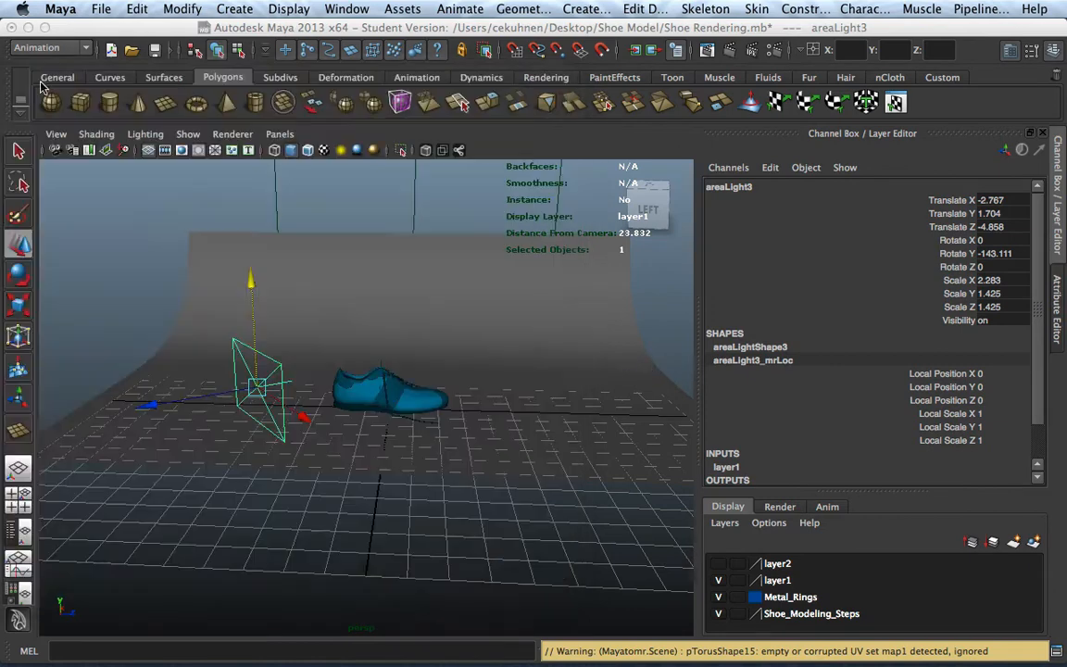
click(718, 580)
click(717, 563)
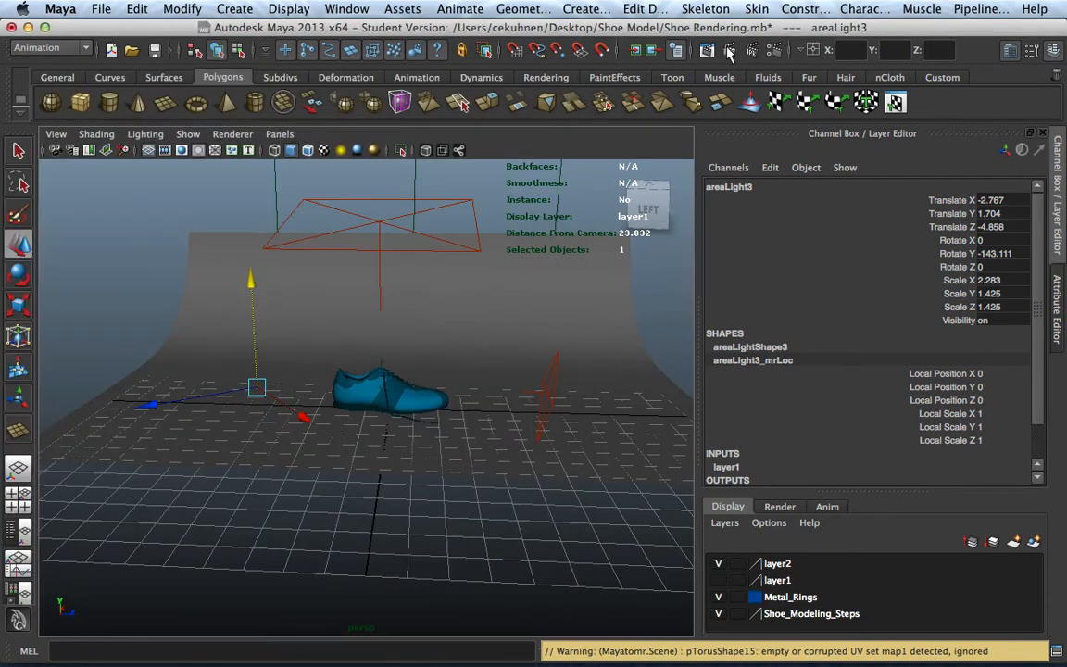
click(655, 50)
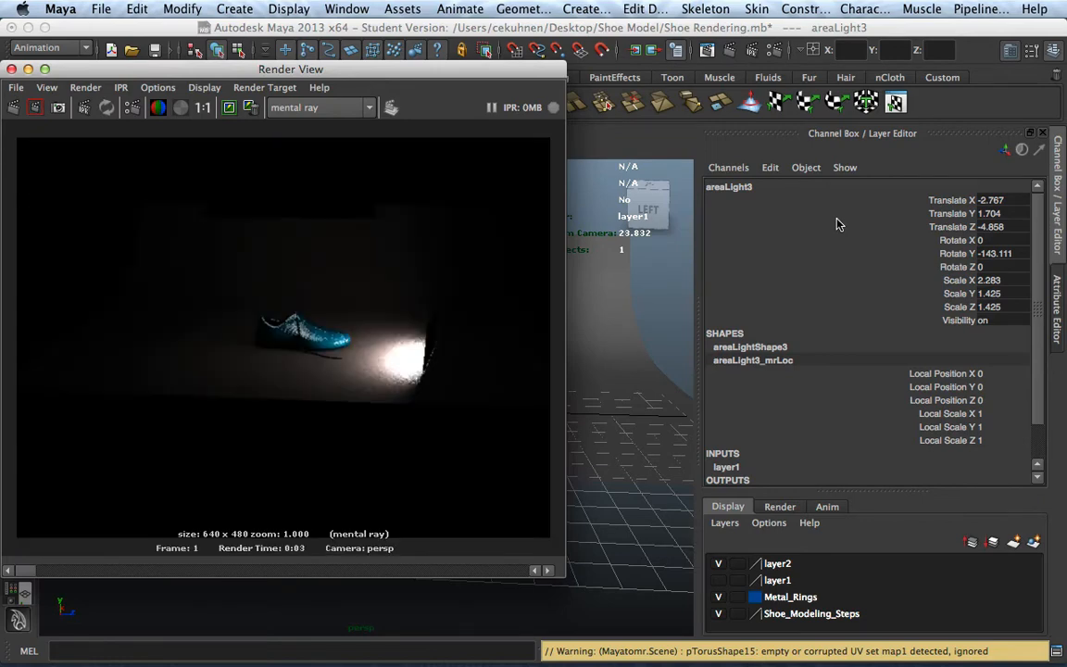
click(10, 69)
Step: Create a new display layer, move the overhead area light into it, and name the layer TopLight
click(1033, 542)
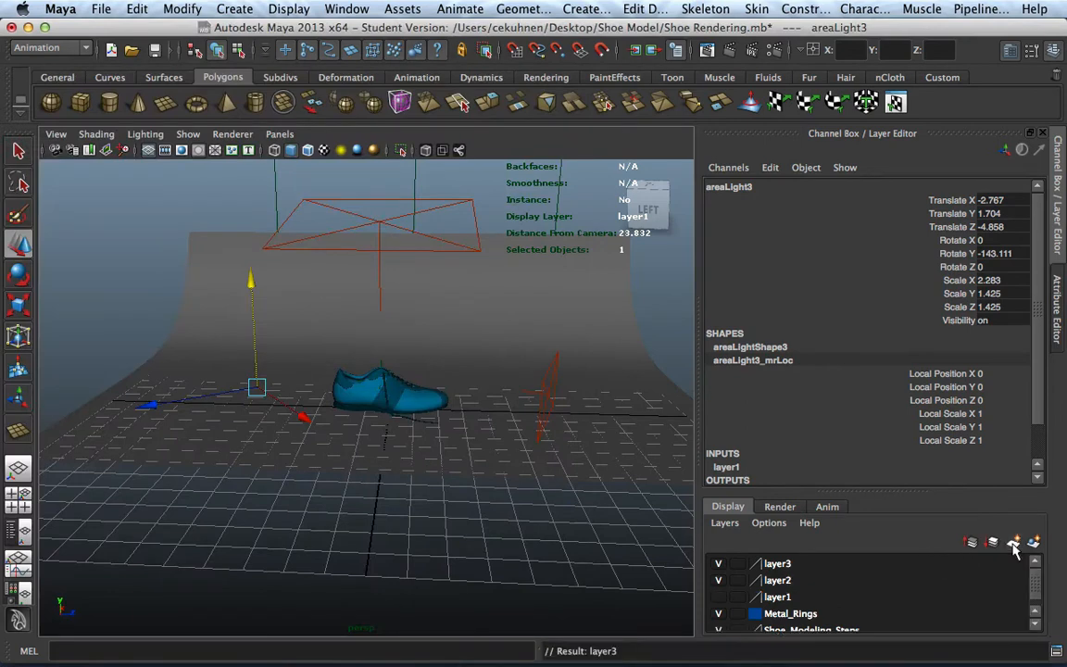
click(424, 175)
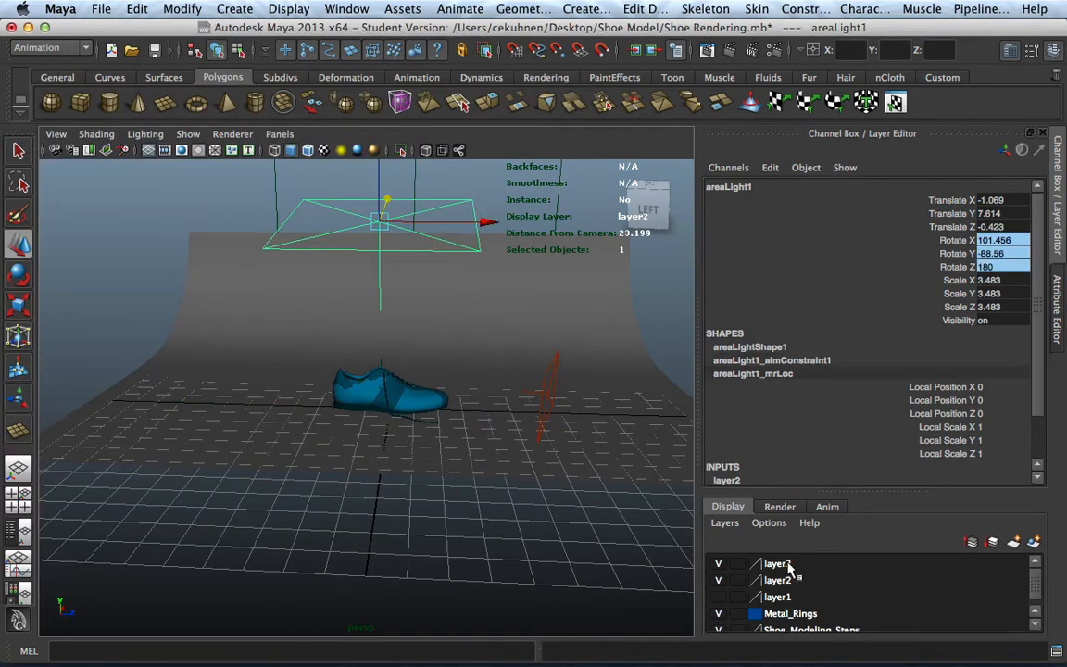
right_click(788, 566)
click(856, 408)
double_click(781, 564)
drag(632, 376, 567, 374)
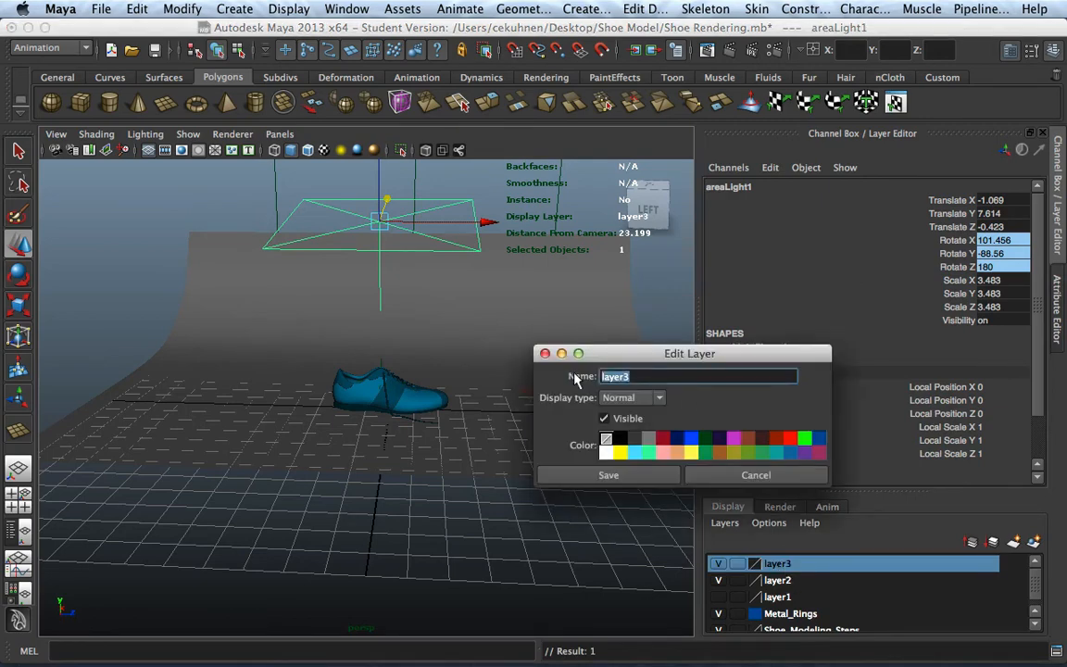
text(TopLight)
click(666, 477)
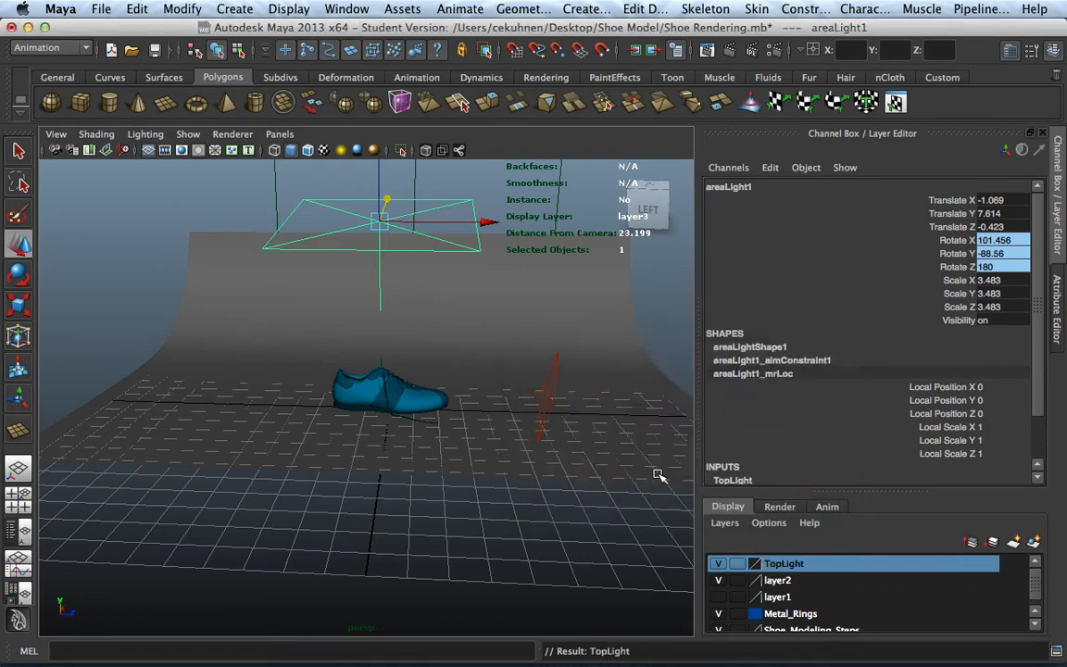
click(659, 471)
Step: Rename layer2, which holds the toe-side area light, as RightLight
double_click(769, 580)
drag(602, 376, 674, 376)
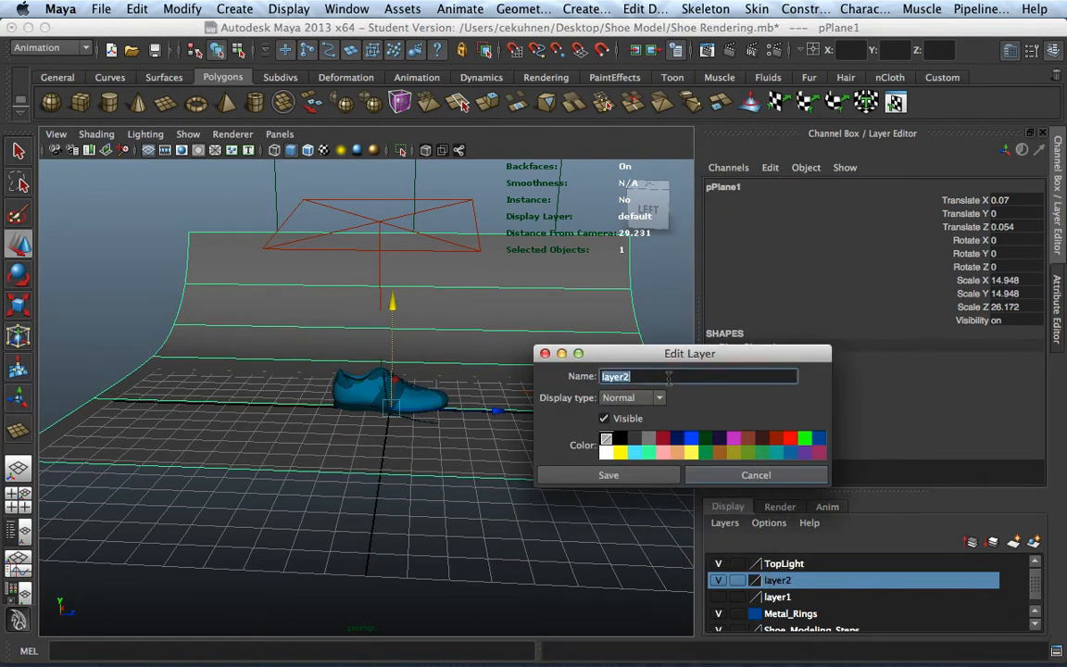
text(RightLight)
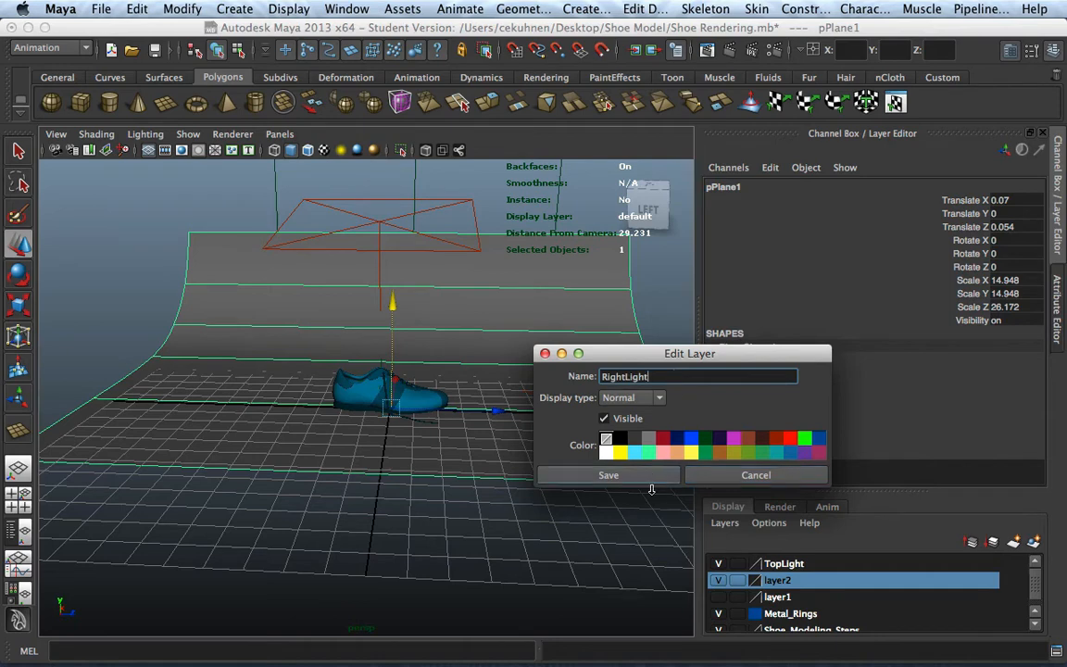
click(611, 475)
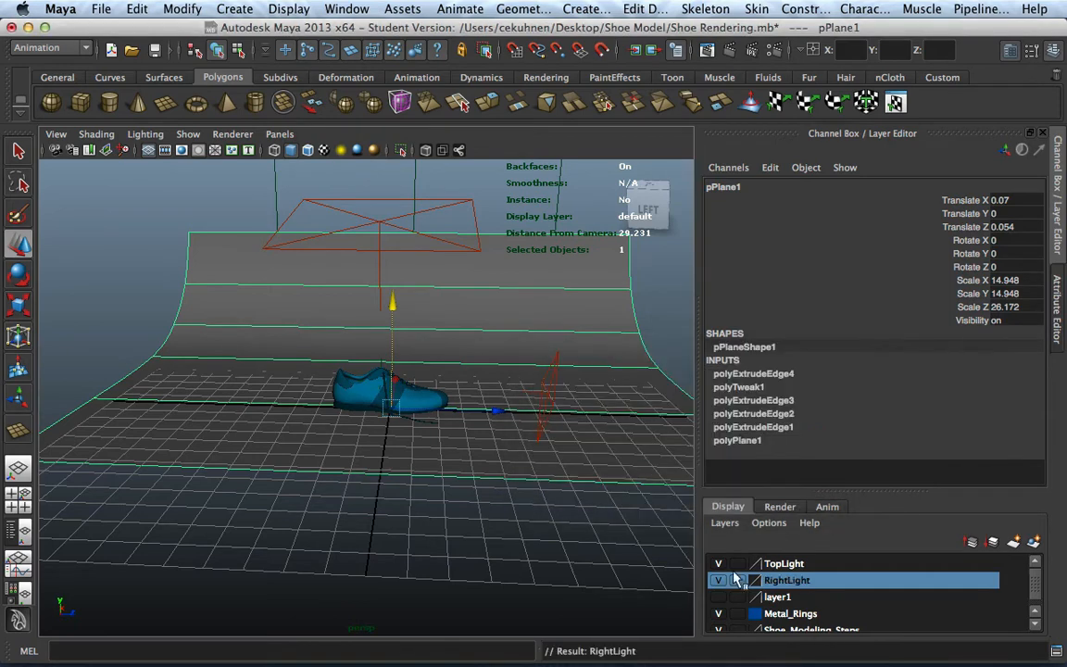
Step: Rename layer1, which holds the heel-side area light, as LeftLight and make it visible
click(776, 597)
double_click(776, 597)
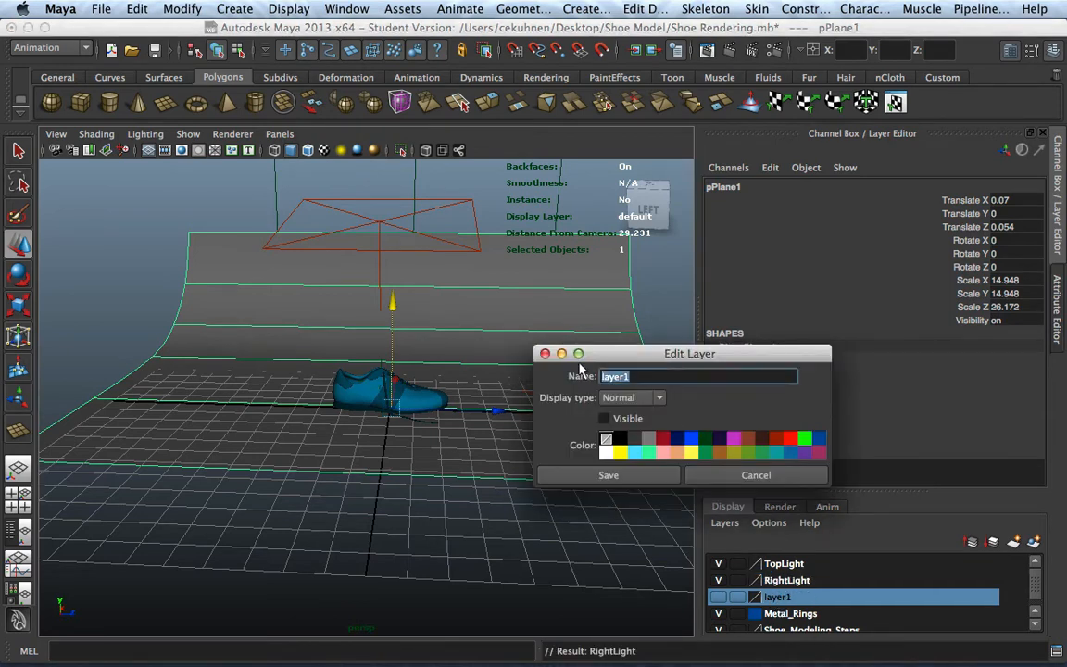
text(LeftLight)
click(638, 474)
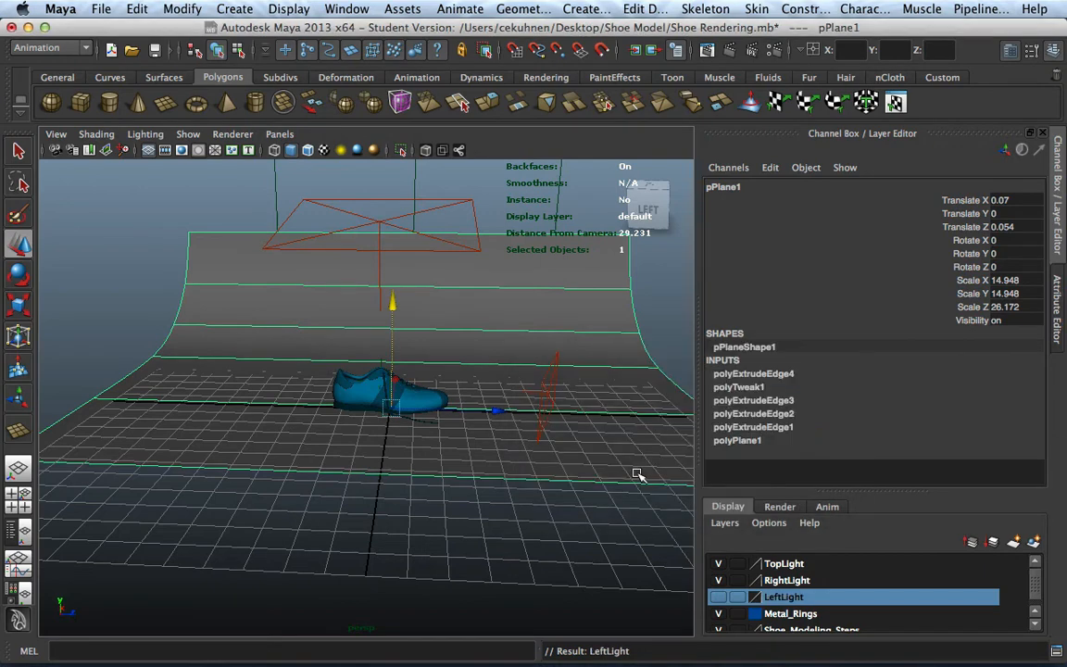
click(718, 597)
Step: Enable Final Gathering in the mental ray render settings and render a close side view of the shoe with all three lights
scroll(433, 310, up, 5)
alt+drag(518, 406, 495, 406)
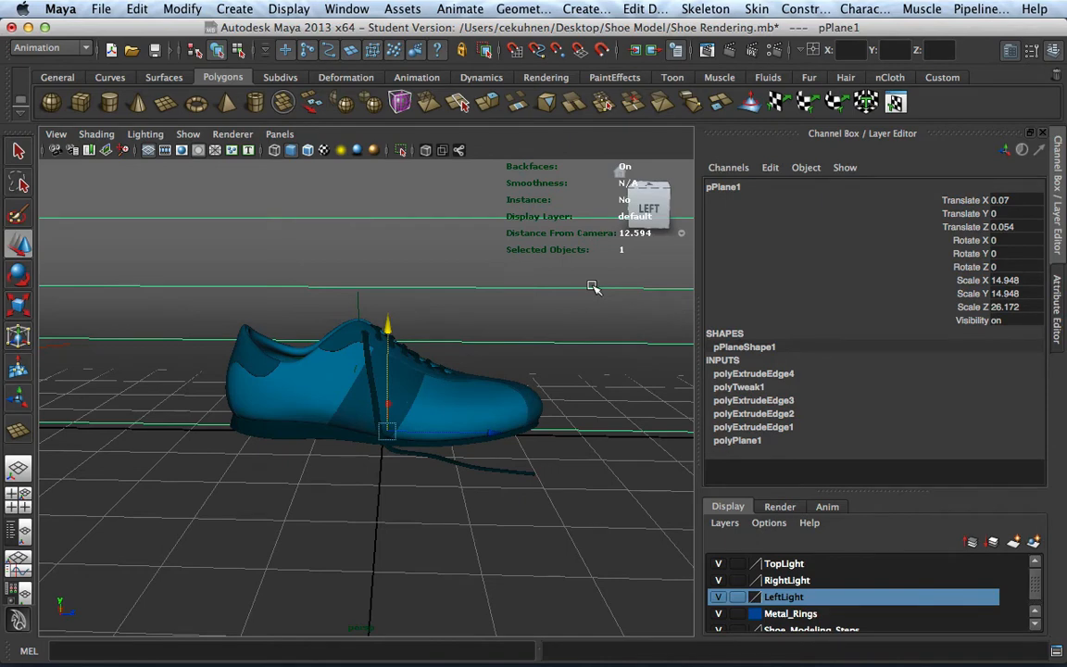
click(767, 56)
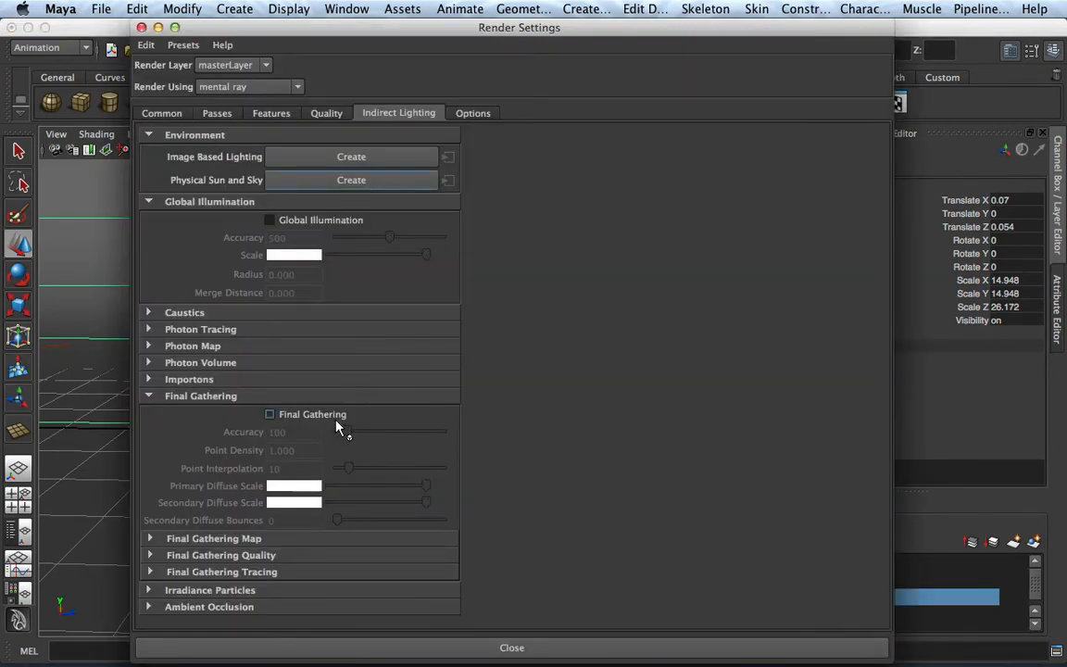
click(309, 414)
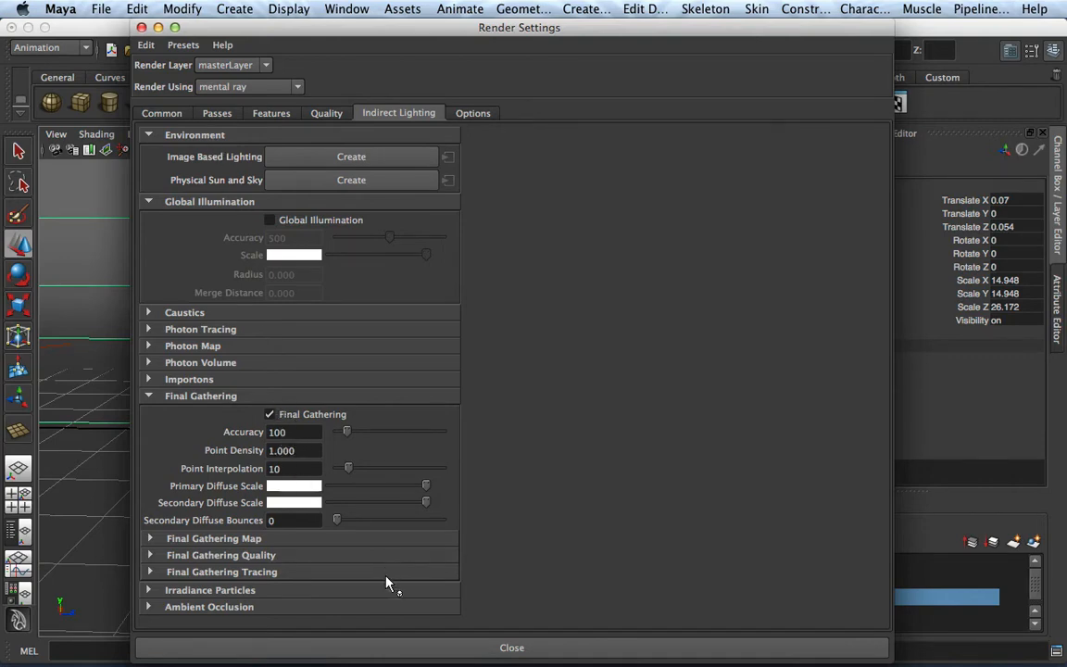
click(468, 645)
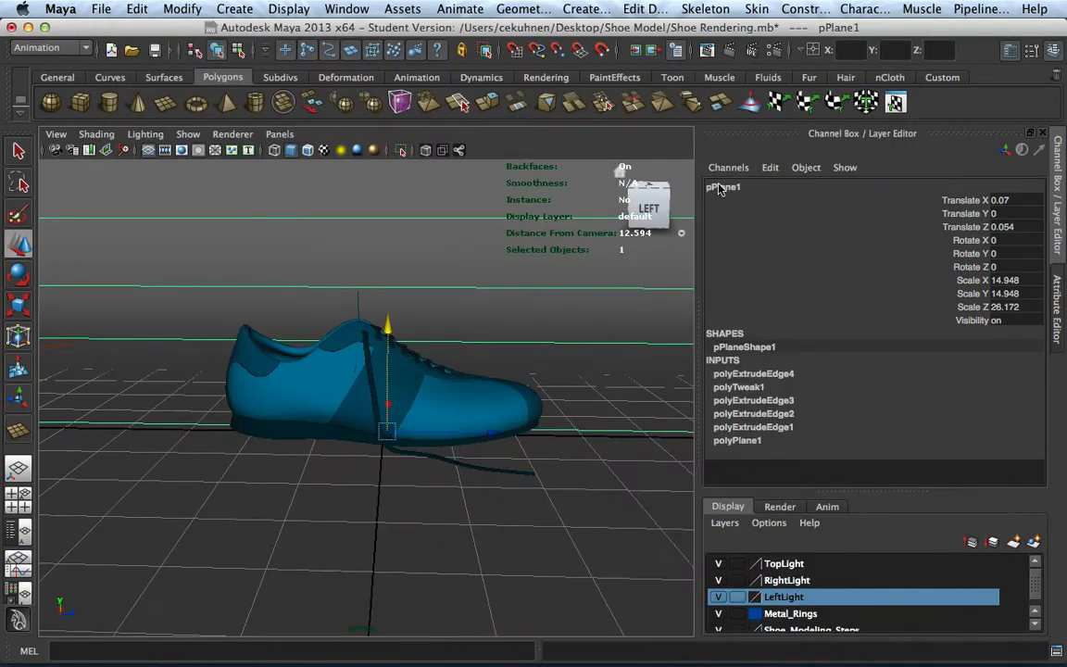
click(729, 52)
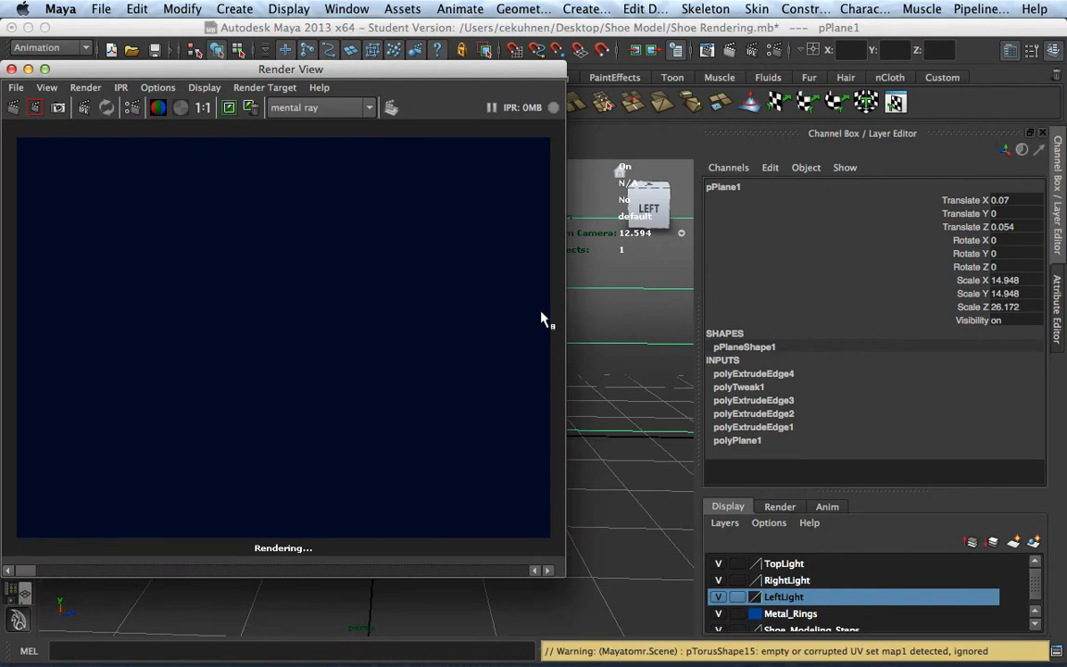
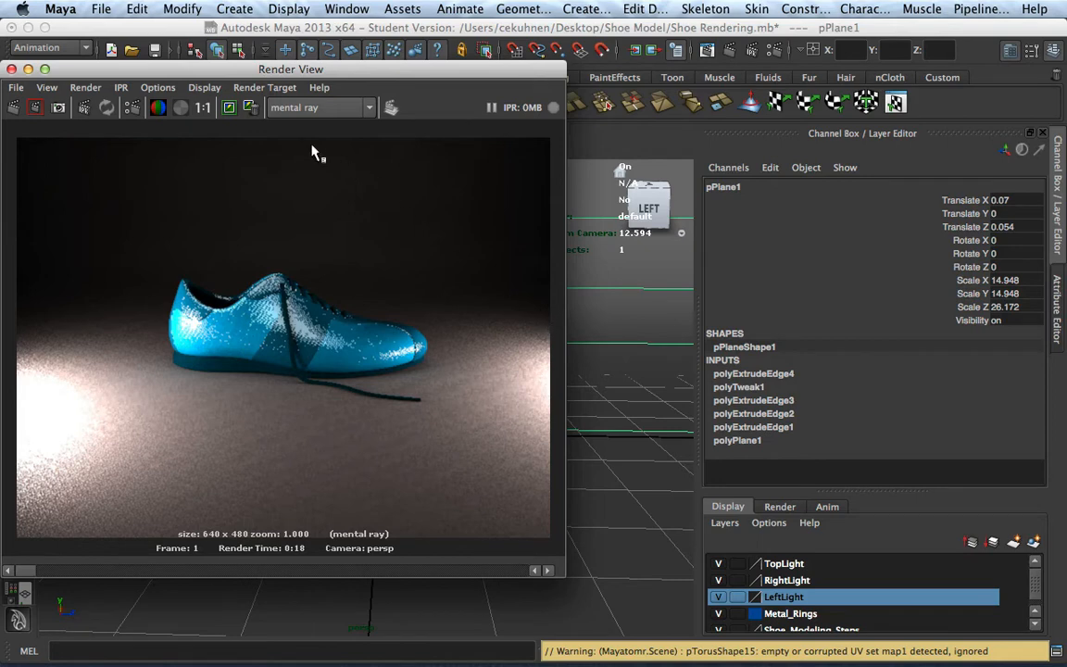
Step: Lower the Final Gathering accuracy to 10 and the point density to 0.5, and render the shoe again
click(11, 69)
click(676, 49)
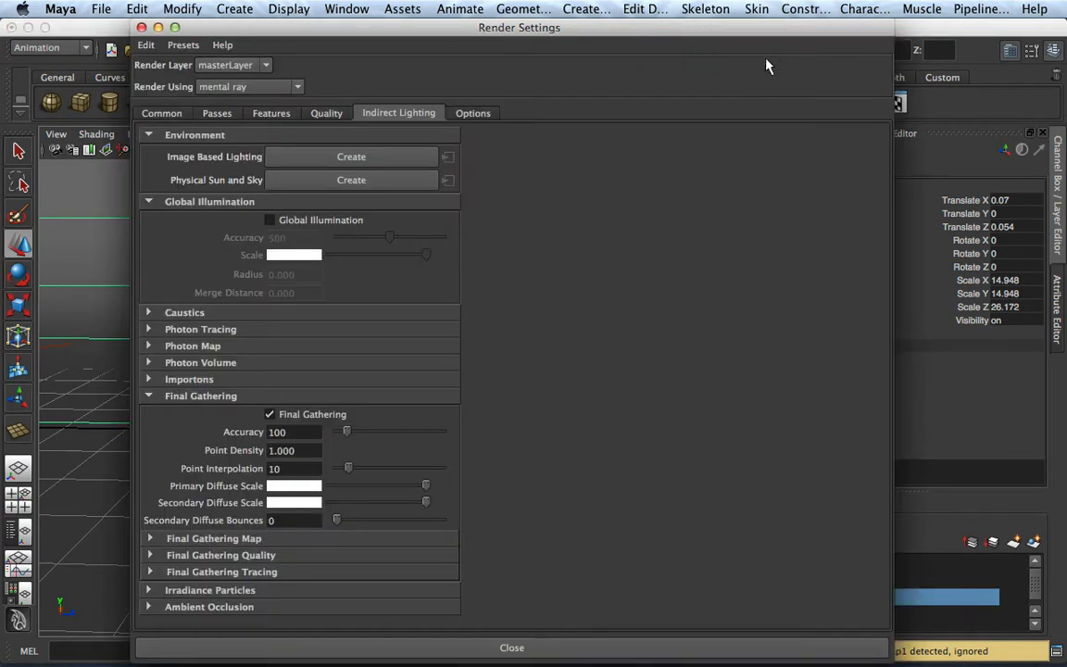
double_click(276, 431)
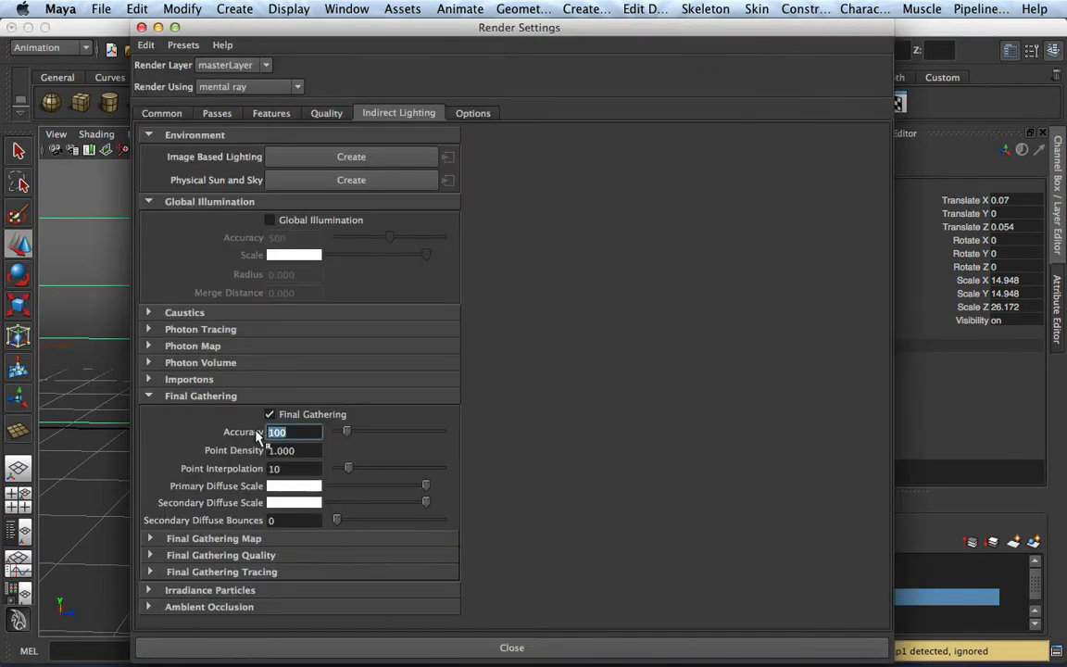
key(Tab)
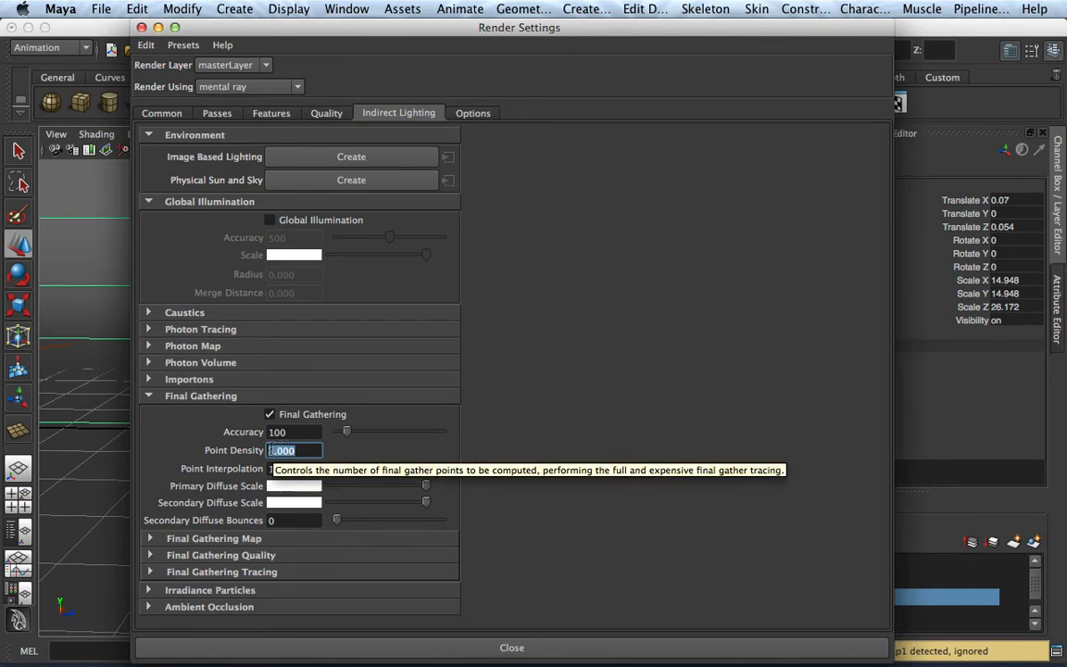
click(271, 432)
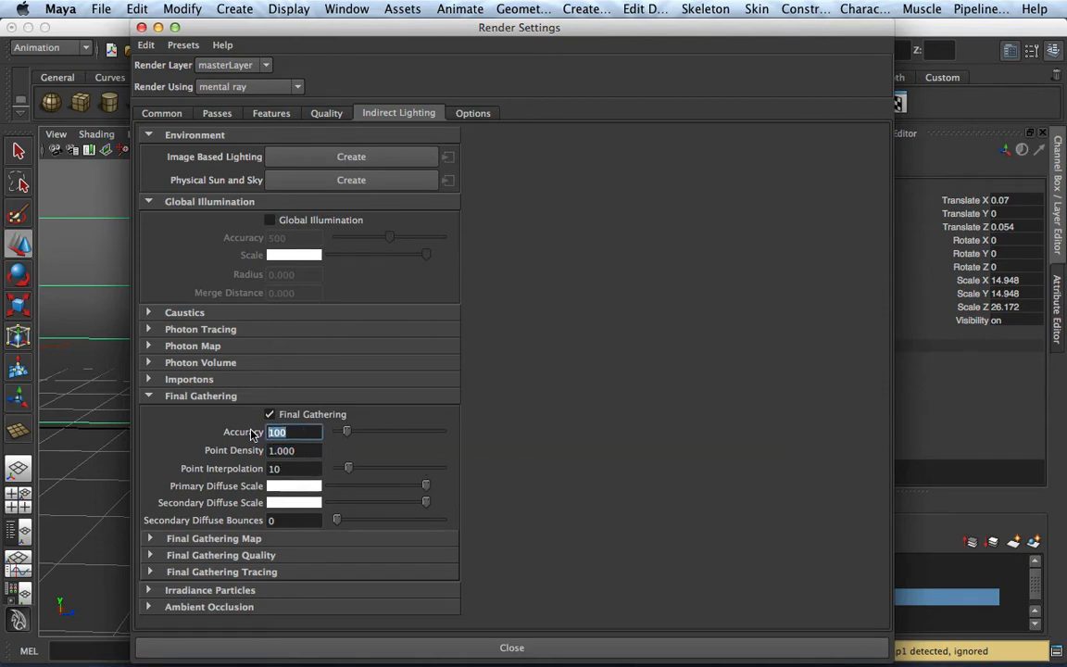
text(10)
key(Tab)
text(0.500)
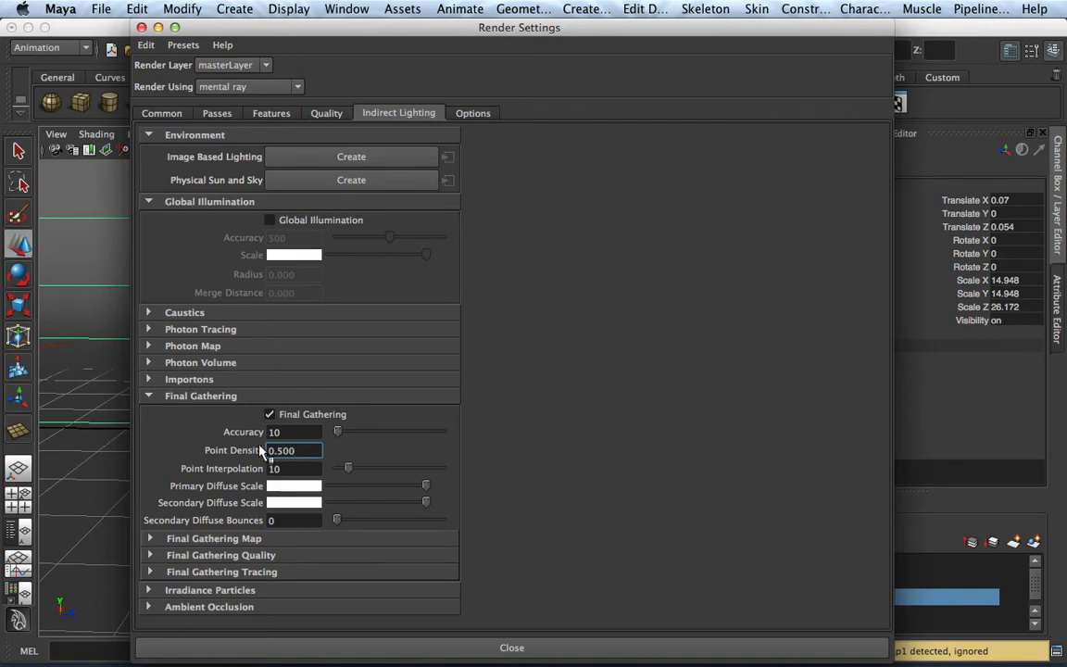
click(141, 27)
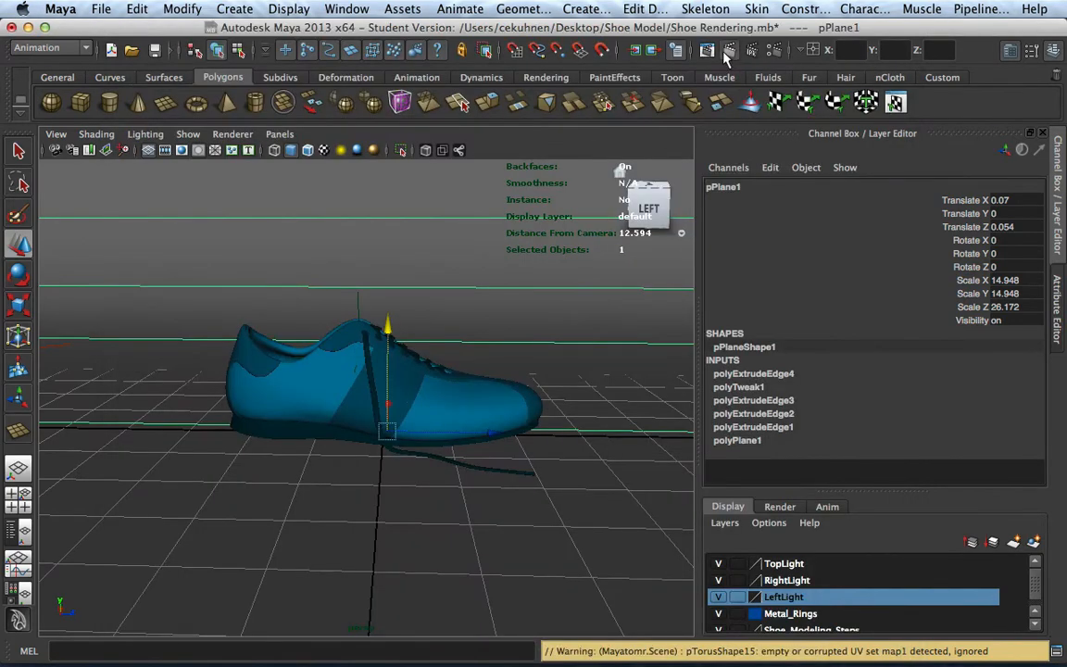
click(654, 49)
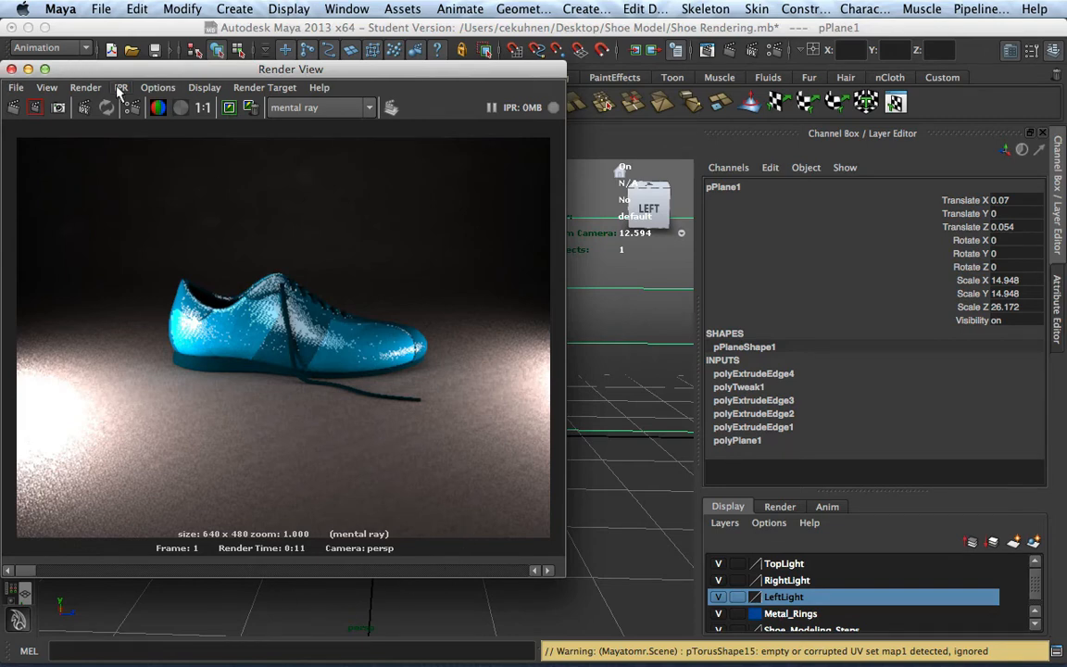
Step: Move the heel-side area light farther from the shoe, raise it to about 2.8 in Y, and tilt it about -19 degrees in X
click(11, 68)
alt+drag(521, 432, 433, 380)
scroll(421, 382, down, 5)
click(217, 304)
alt+drag(222, 353, 317, 369)
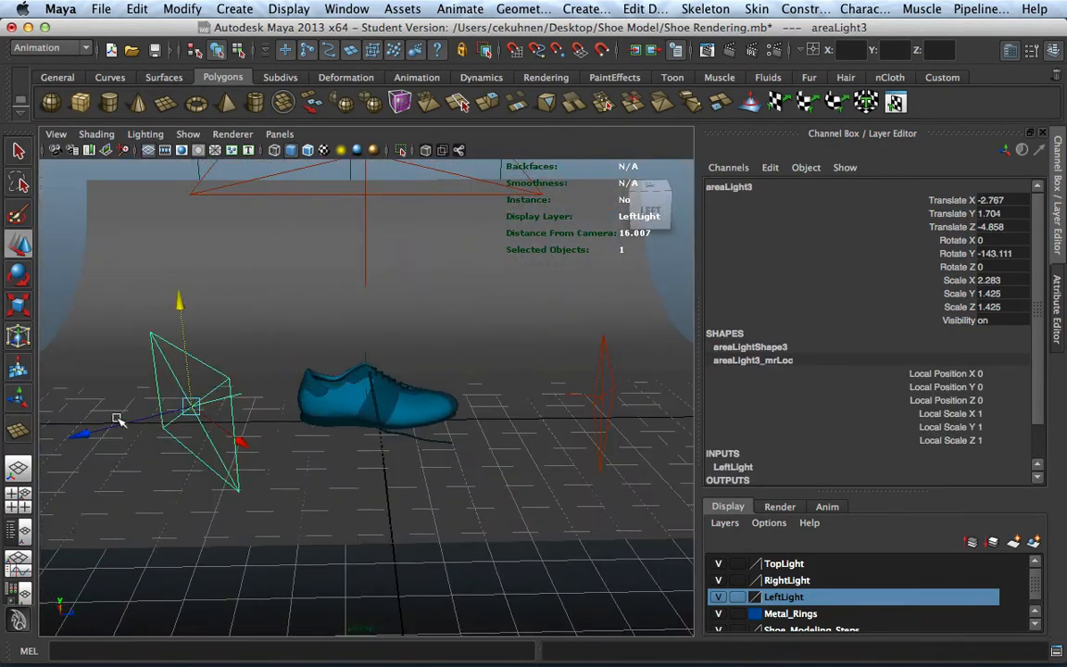
drag(84, 431, 40, 442)
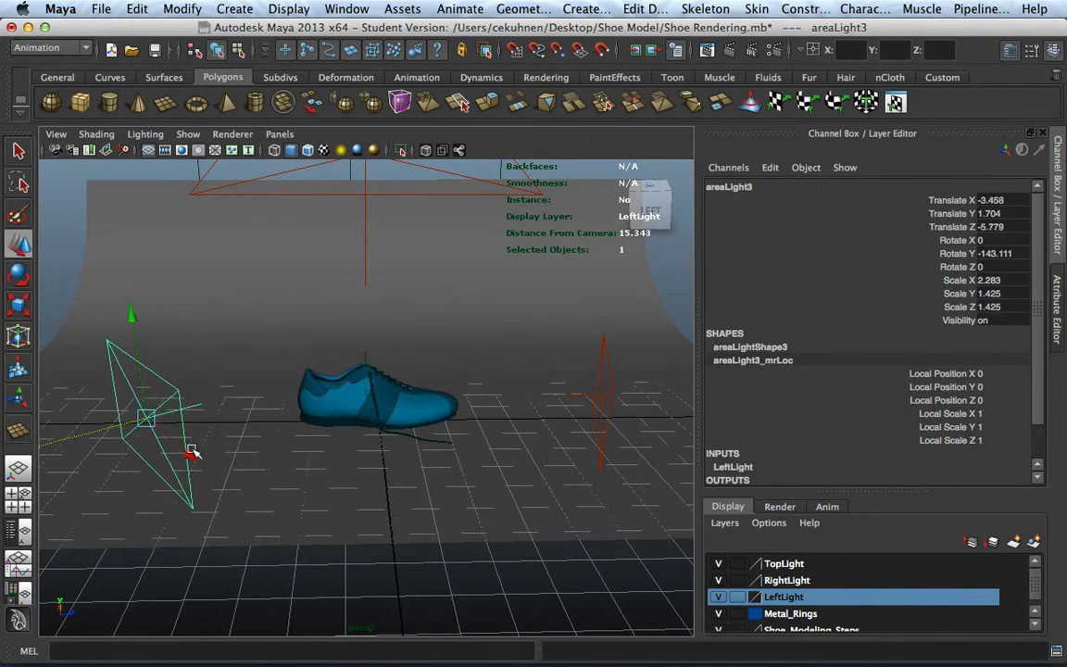
drag(135, 317, 488, 205)
key(e)
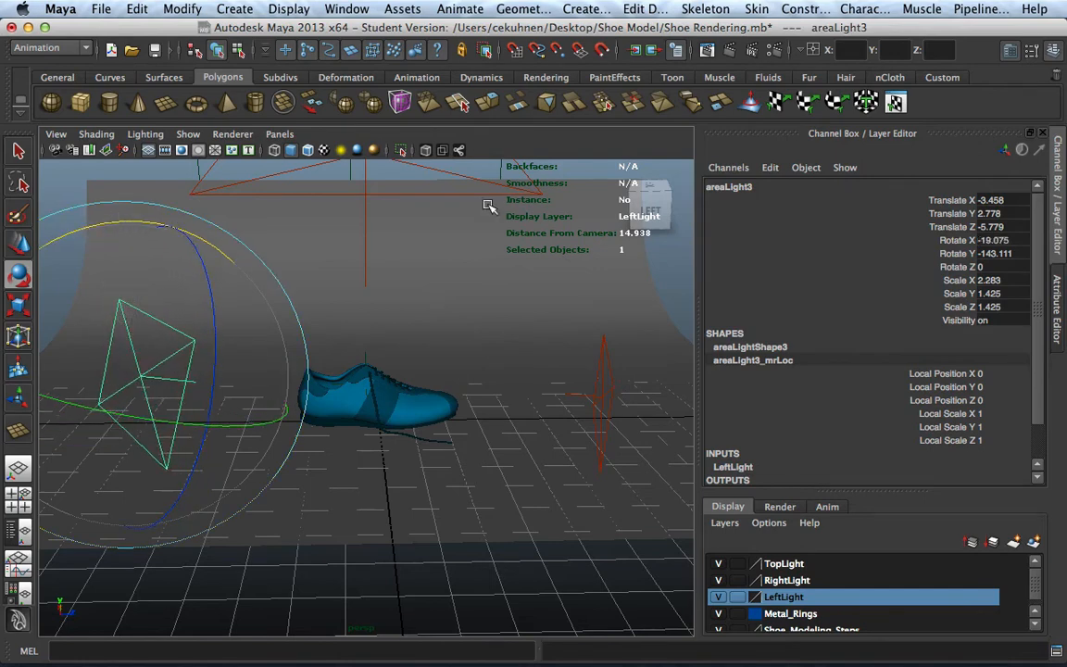
Step: Switch the workspace to the four-view layout with the perspective view framed closely on the shoe
key(space)
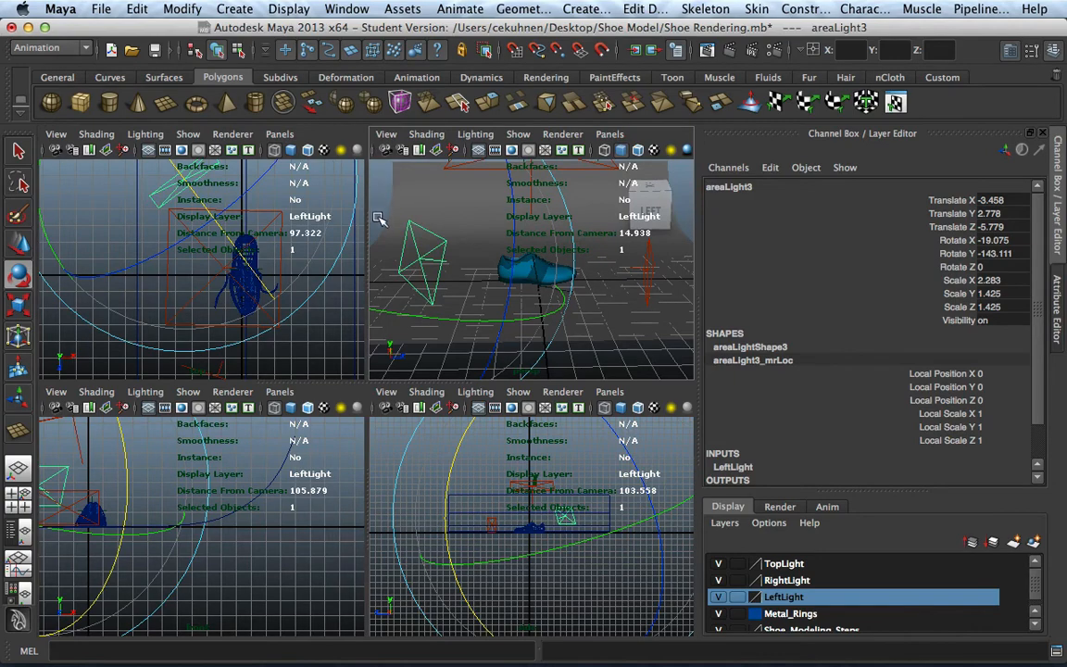
click(278, 134)
mouse_move(335, 262)
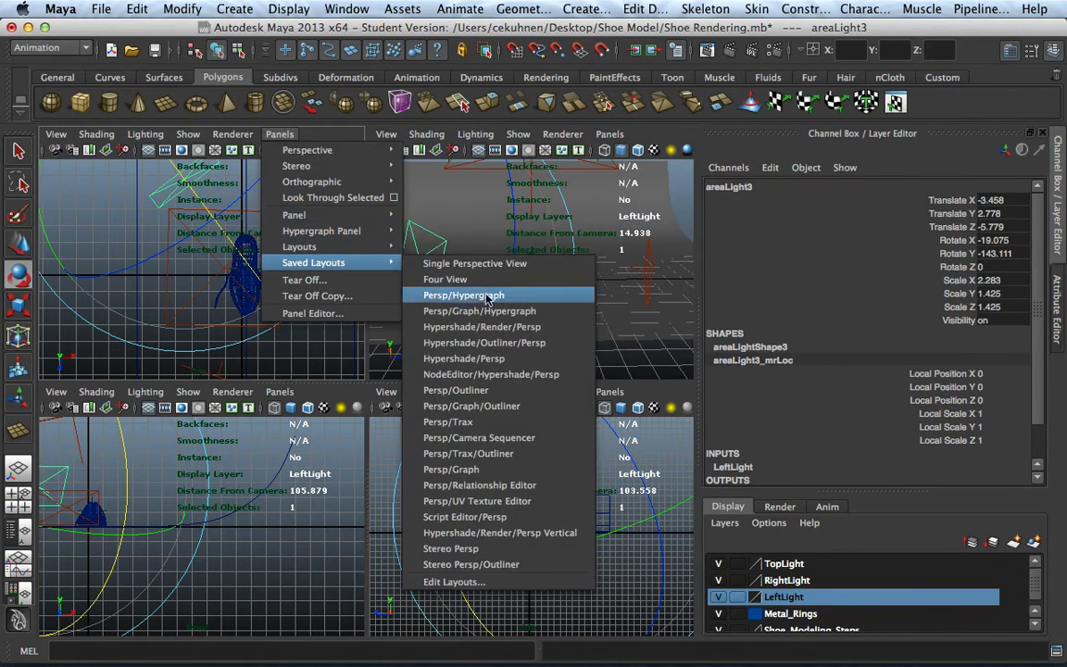
click(491, 326)
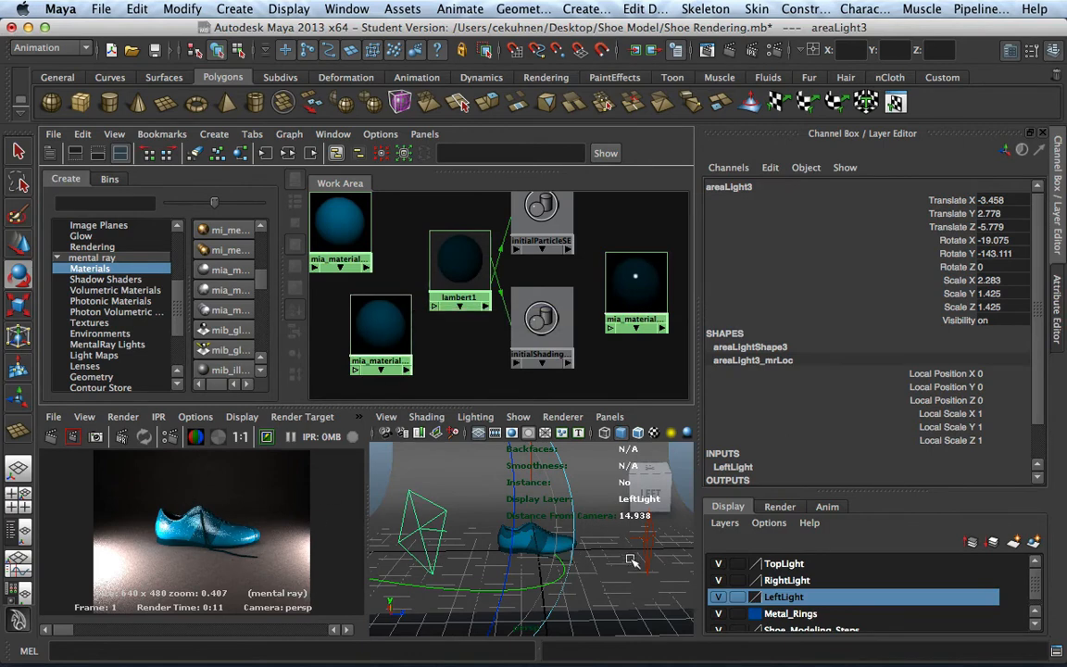
scroll(629, 560, up, 5)
click(504, 451)
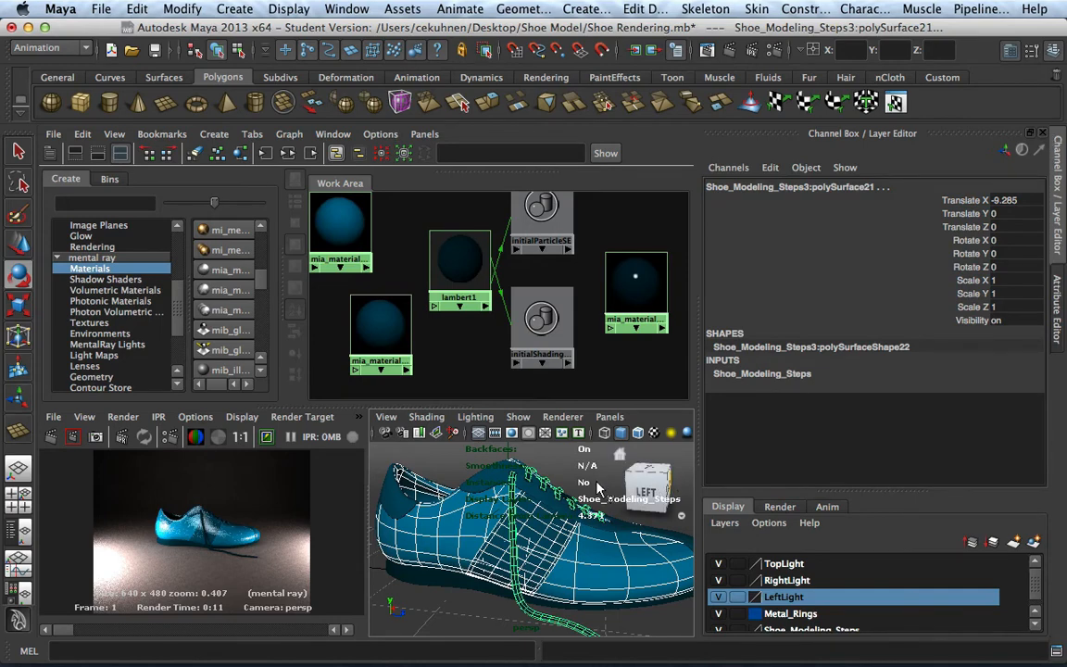
scroll(598, 488, down, 5)
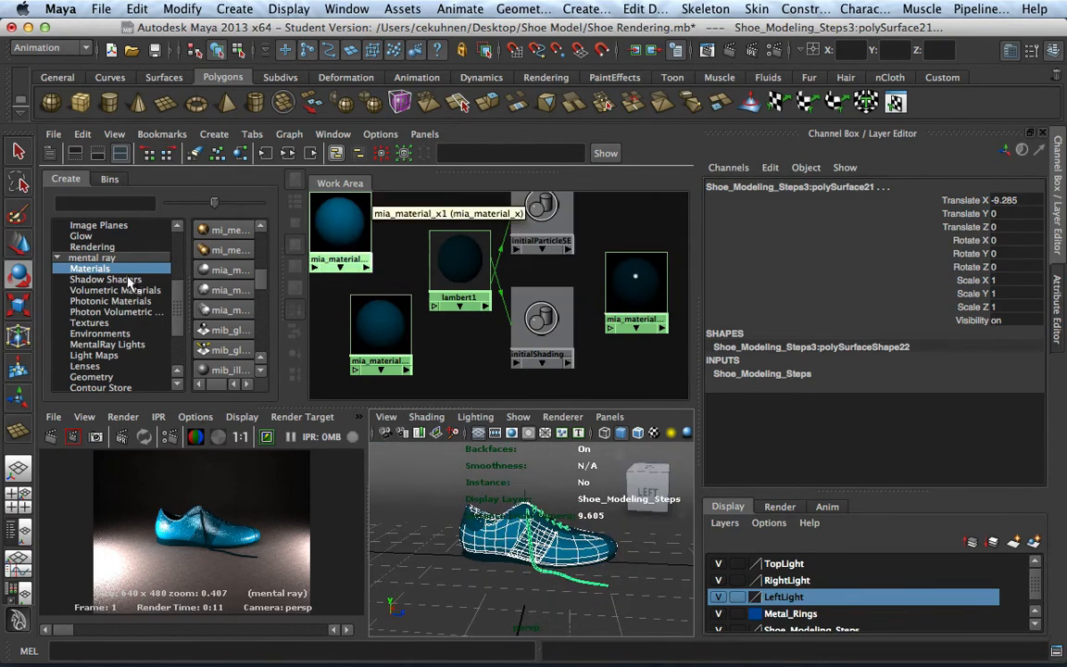
click(20, 472)
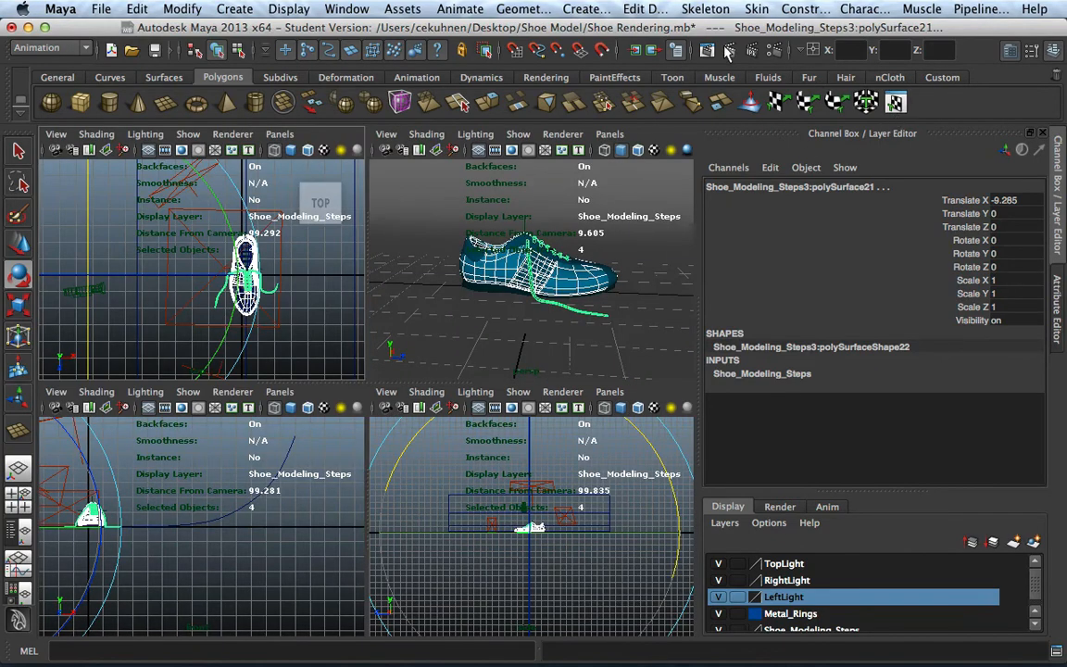
Step: Start an IPR render of the perspective view, shrink the Render View window, and select a tuning region around the shoe
click(751, 53)
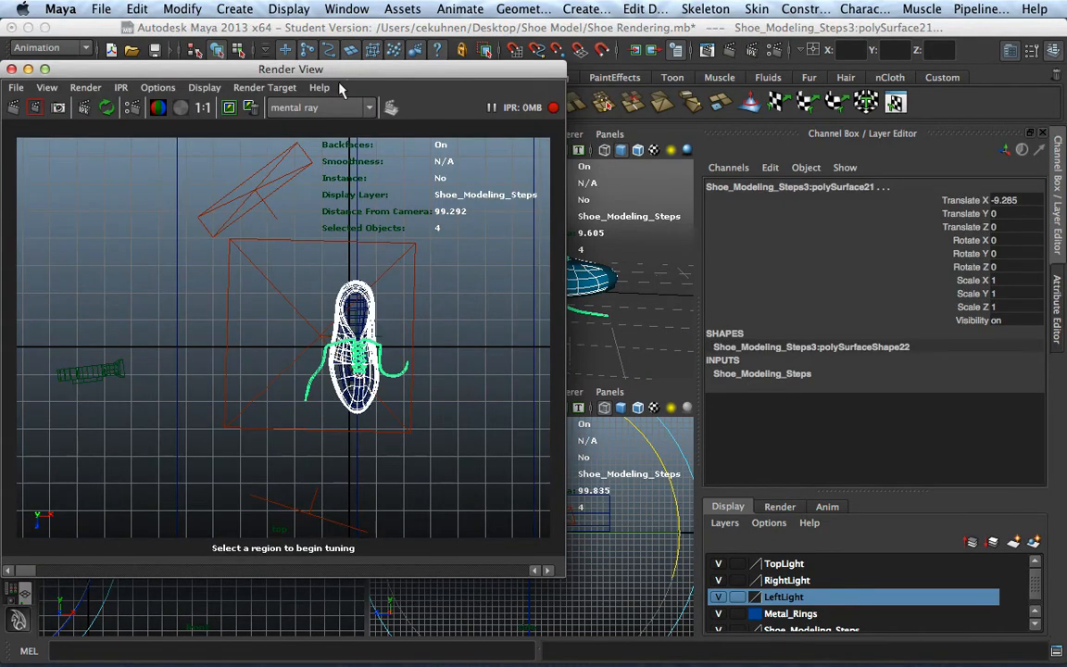
click(635, 352)
click(749, 50)
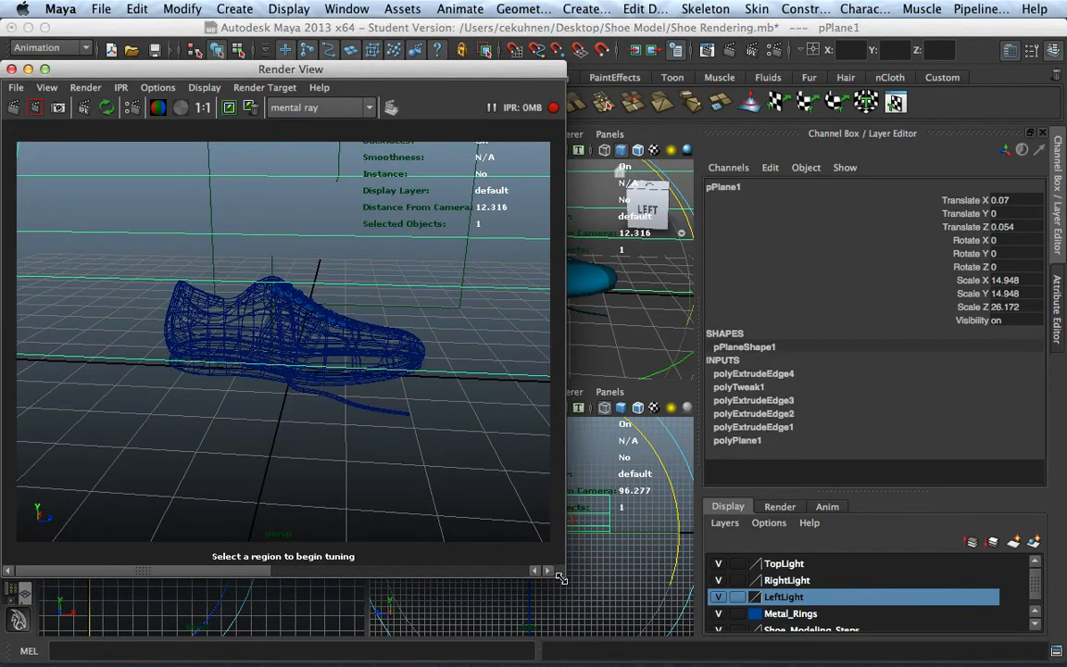
drag(560, 578, 368, 409)
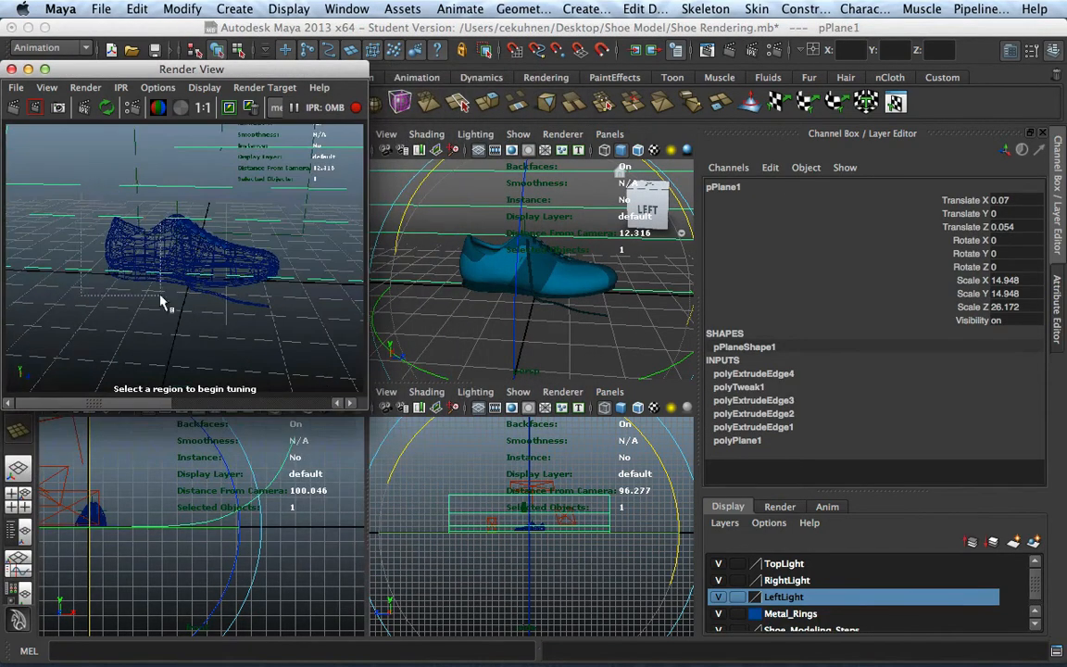
drag(162, 303, 307, 311)
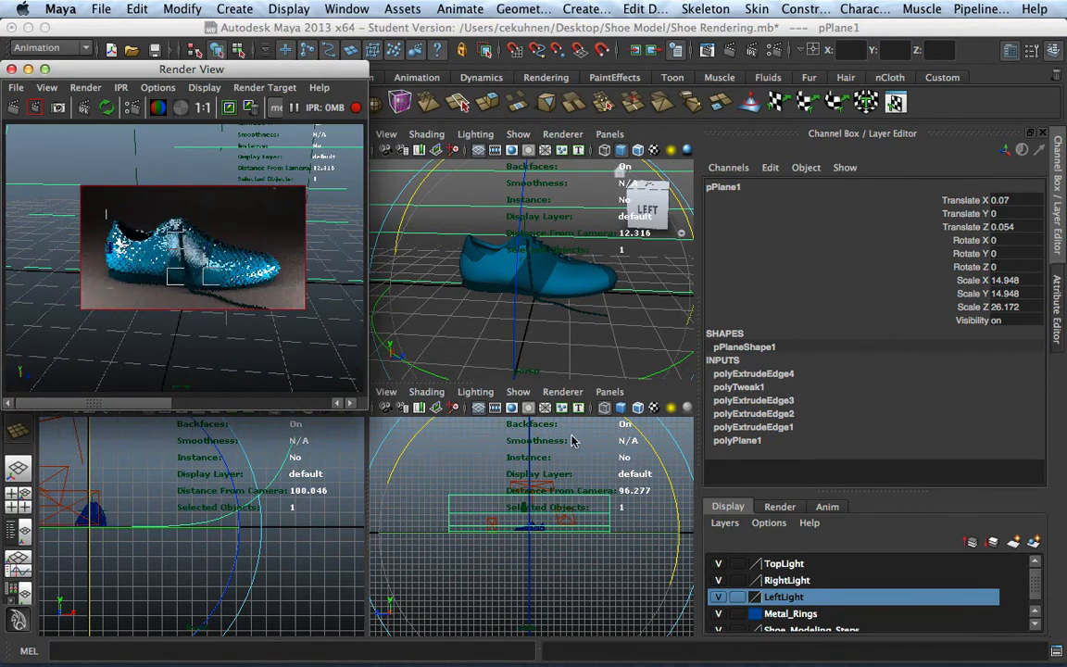
alt+drag(608, 309, 579, 312)
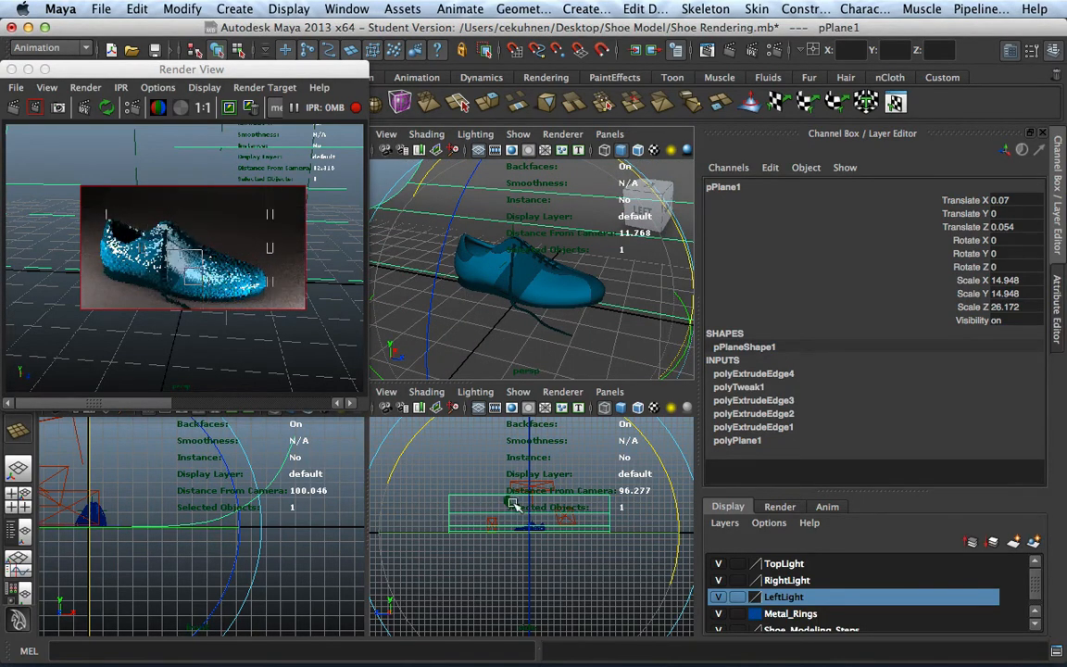
Step: Set the blackbody intensity of the toe-side area light to 300
alt+drag(510, 528, 467, 484)
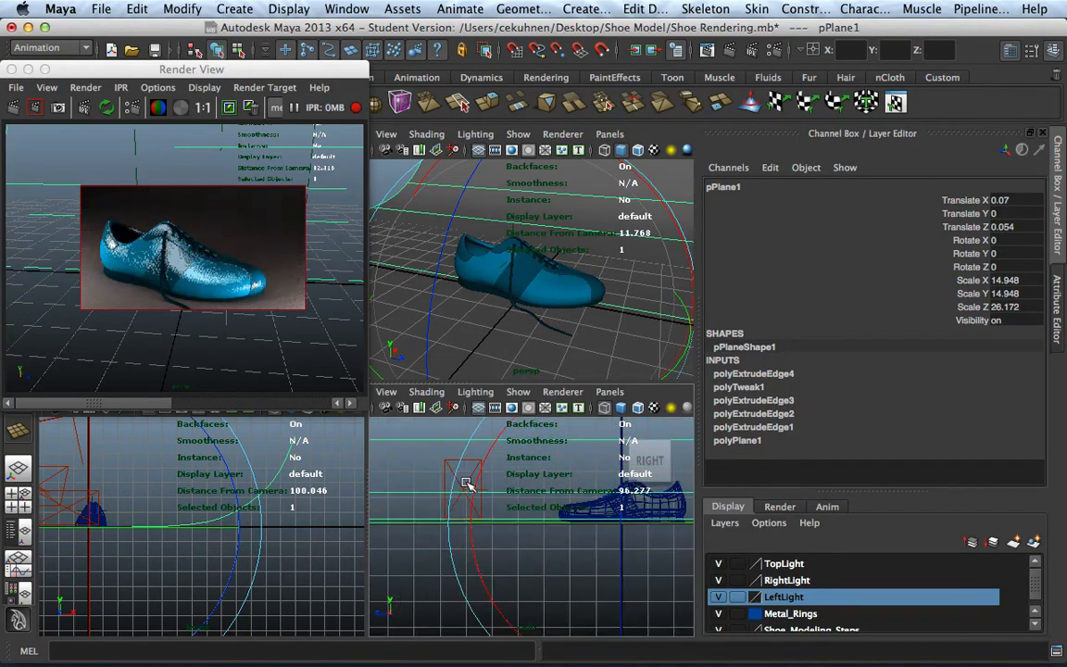
click(457, 486)
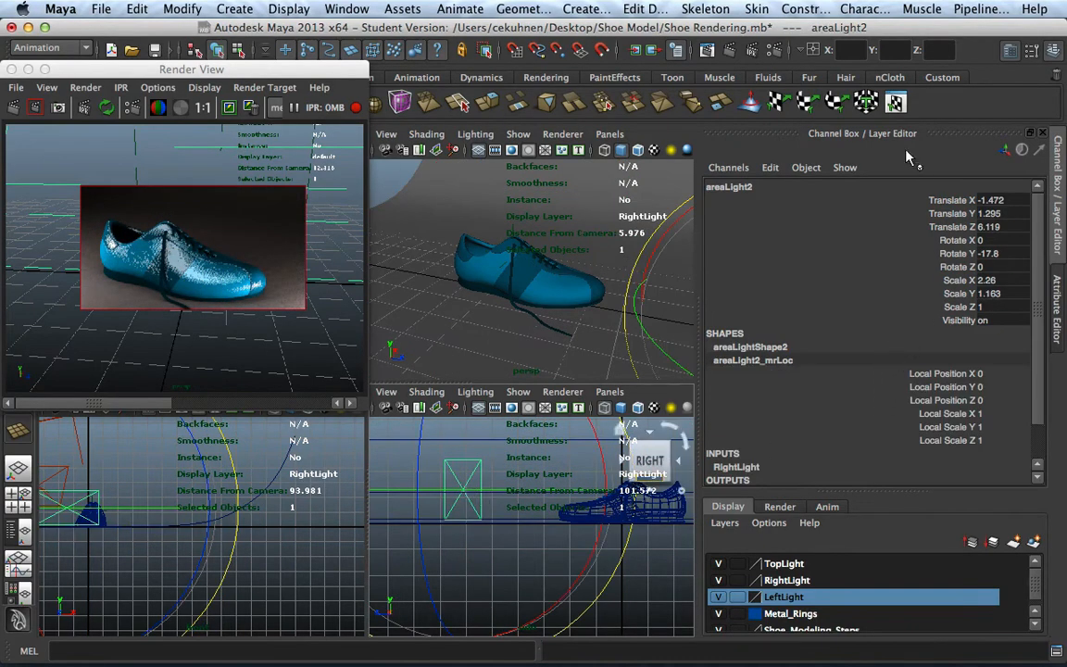
click(1056, 311)
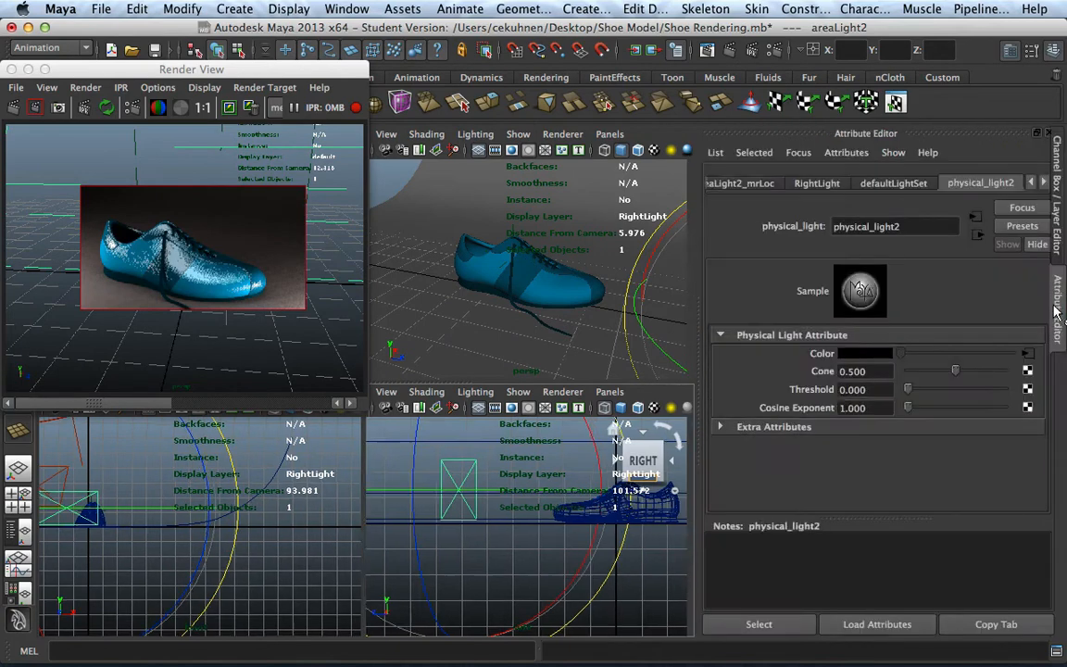
click(1020, 354)
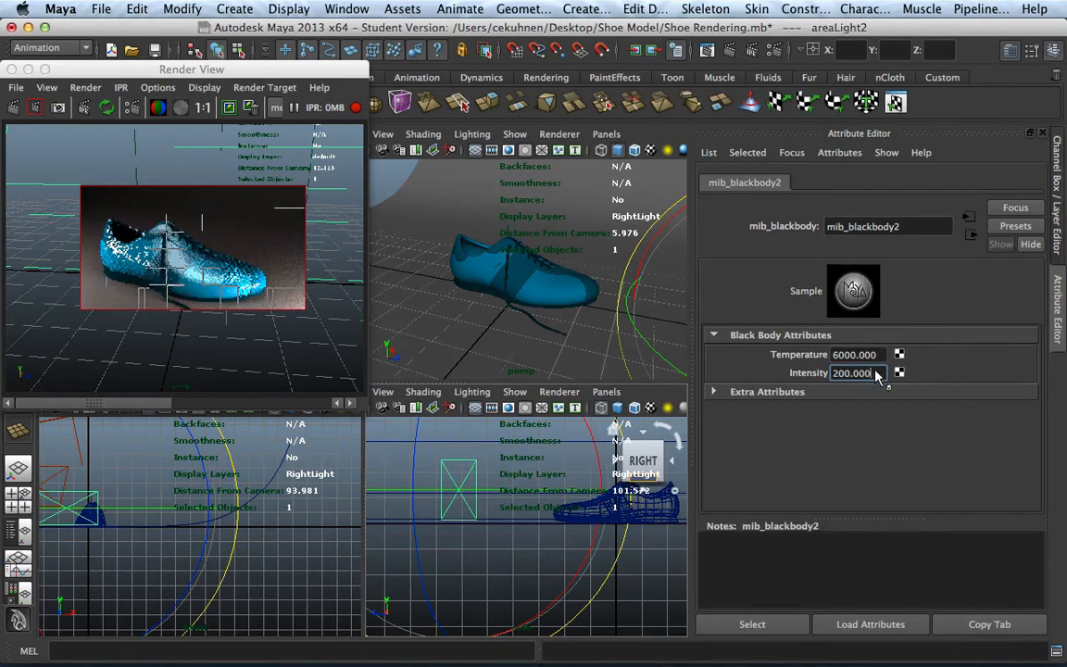
drag(875, 372, 799, 371)
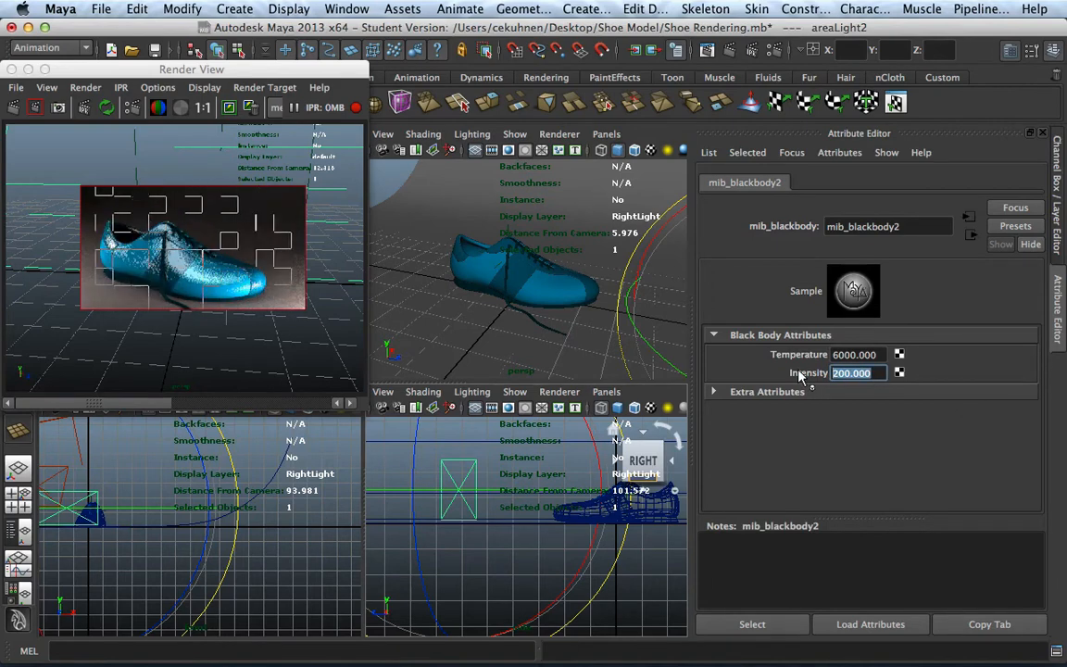
text(300)
key(Return)
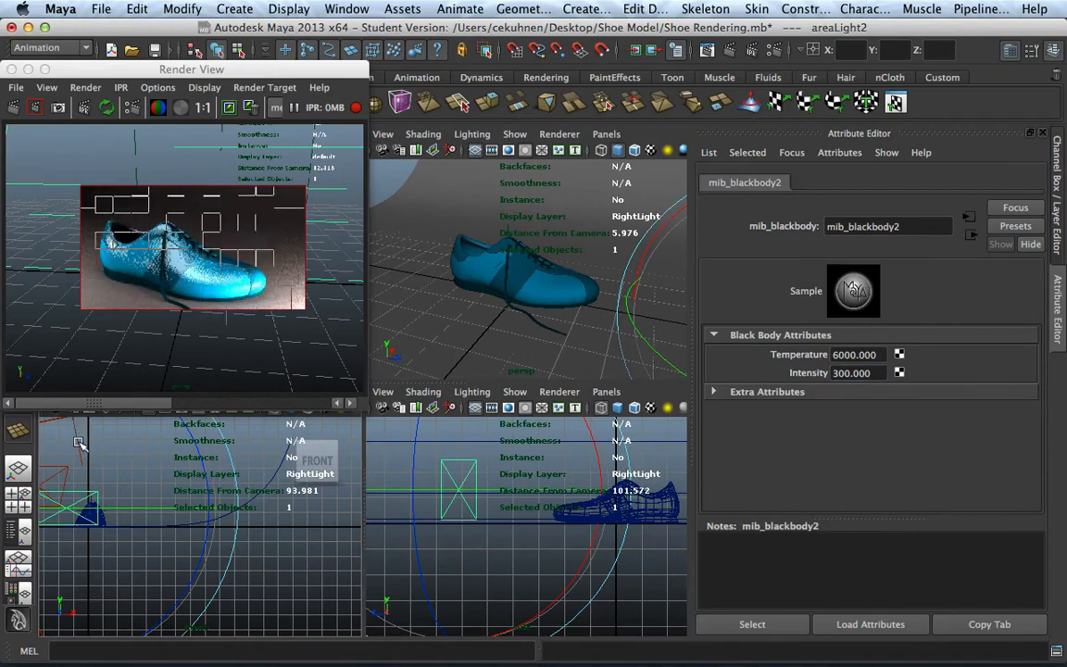
Step: Set the blackbody intensity of the overhead area light to 150
alt+middle_drag(105, 461, 133, 509)
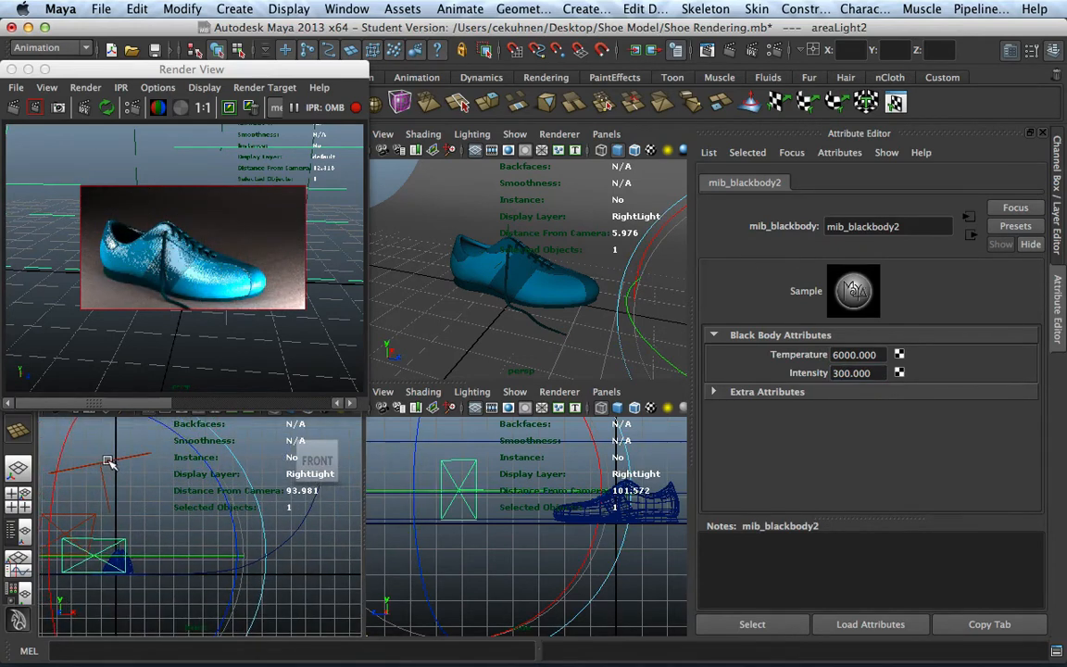
click(311, 574)
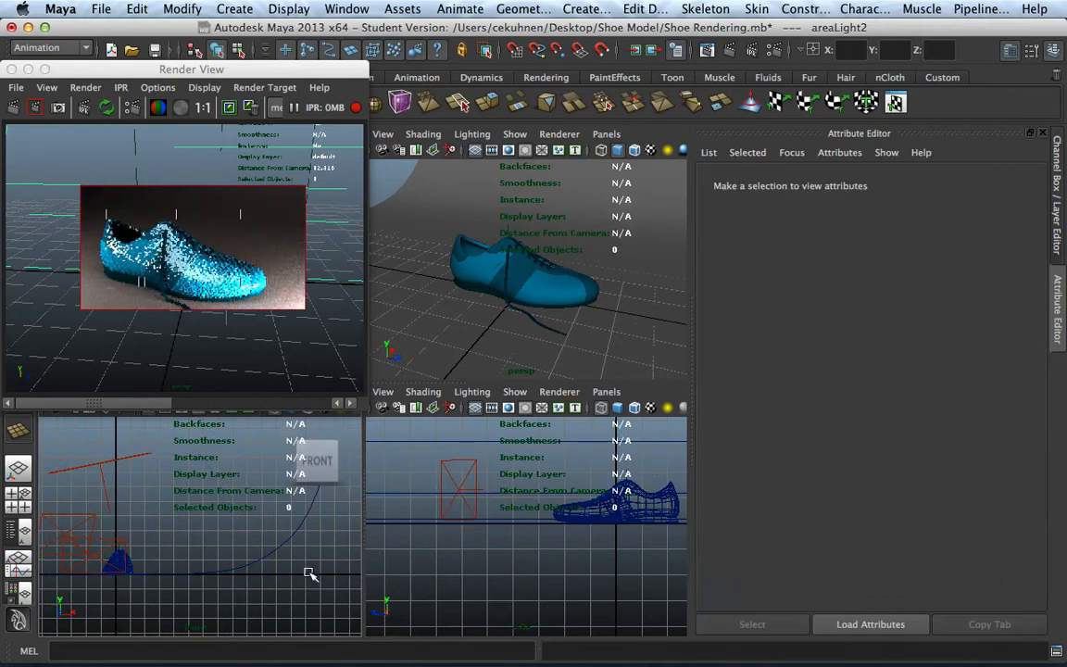
click(97, 459)
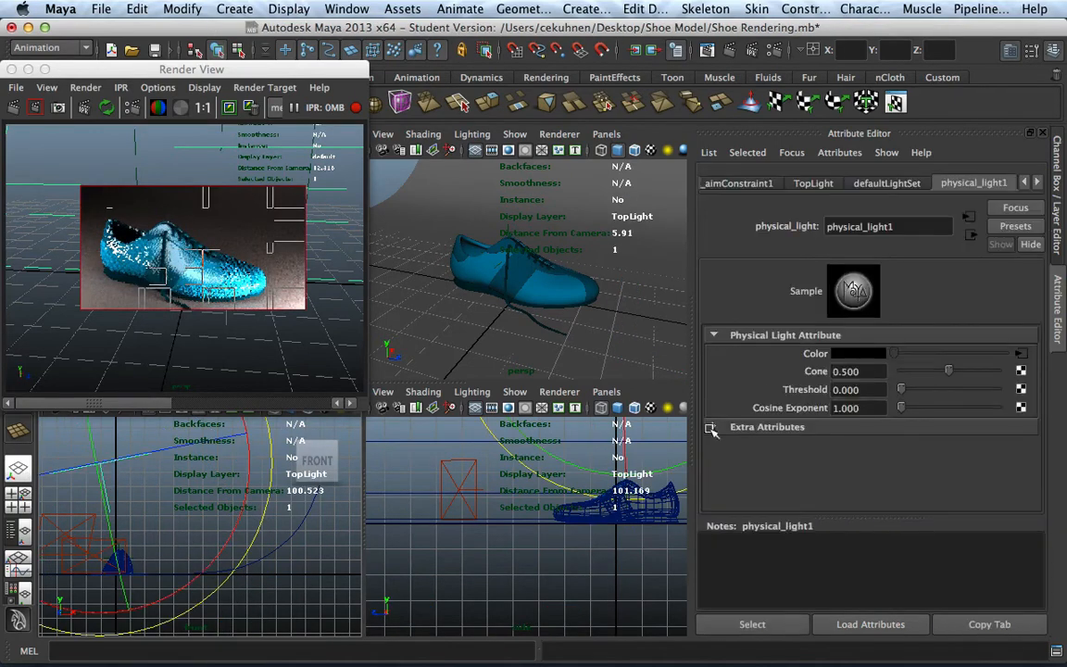
click(1020, 353)
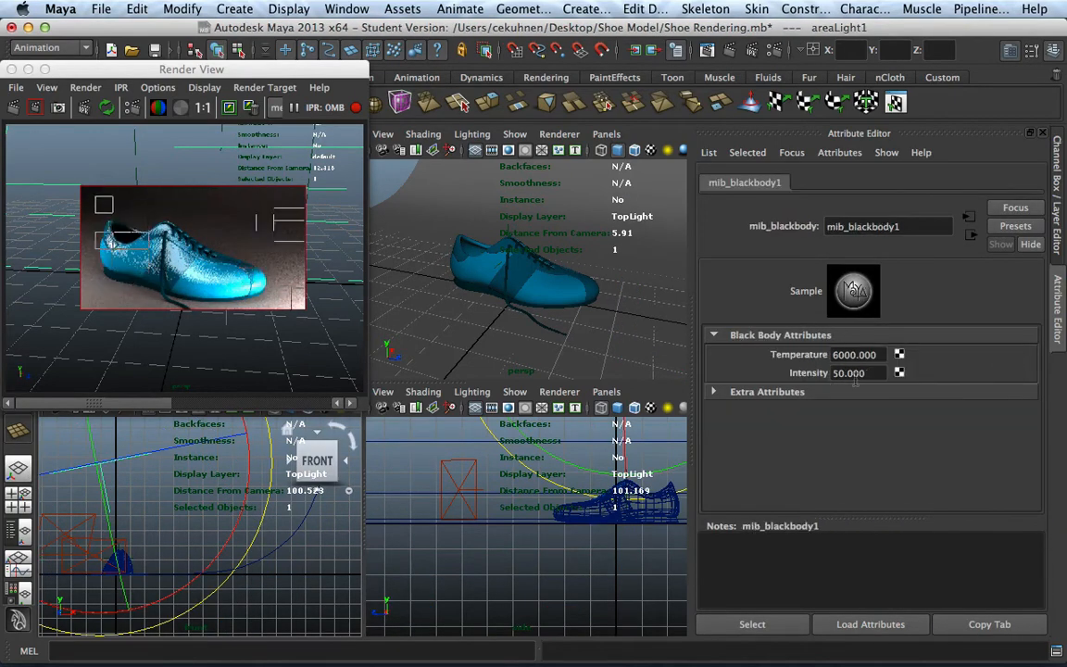
drag(868, 374, 800, 378)
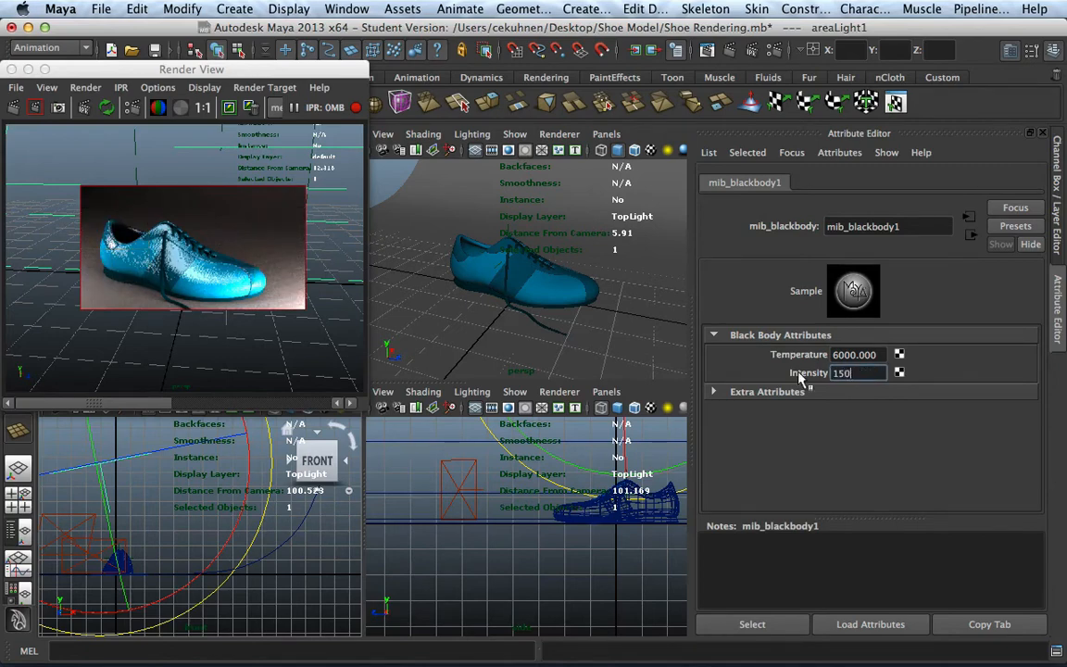
key(Return)
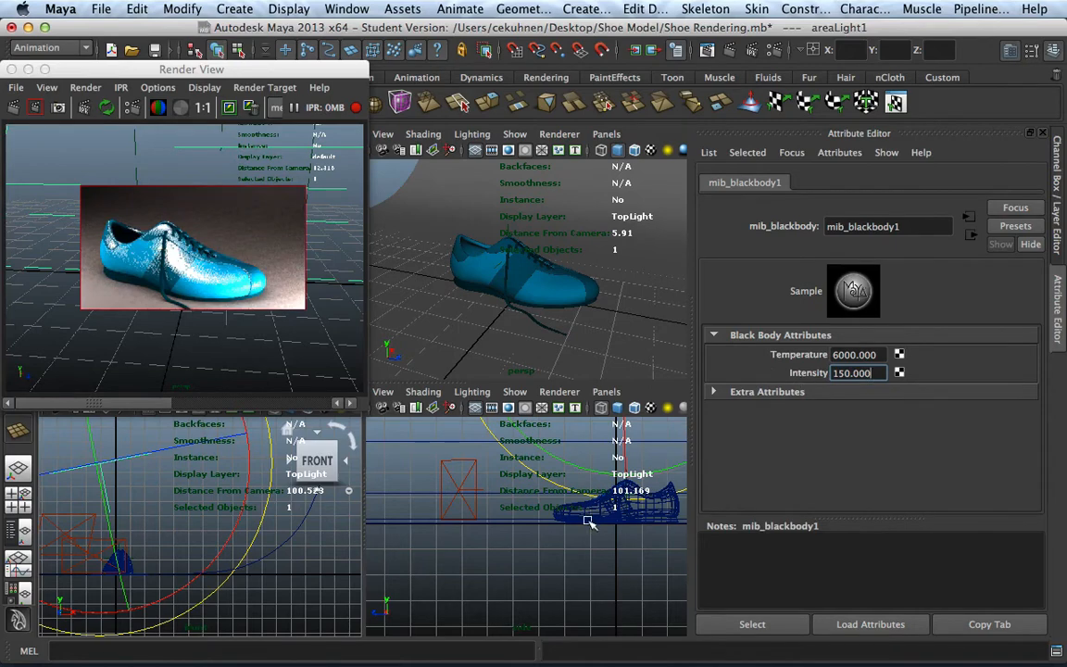
Step: Set the blackbody intensity of the RightLight area light's physical light shader to 150
alt+middle_drag(593, 522, 571, 556)
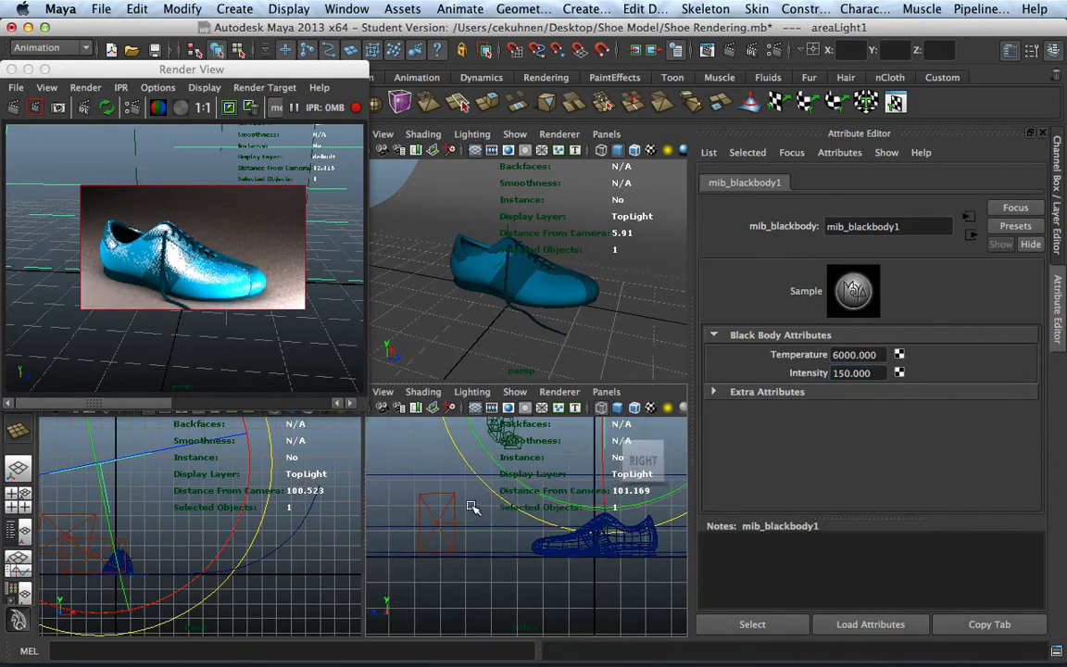
click(453, 505)
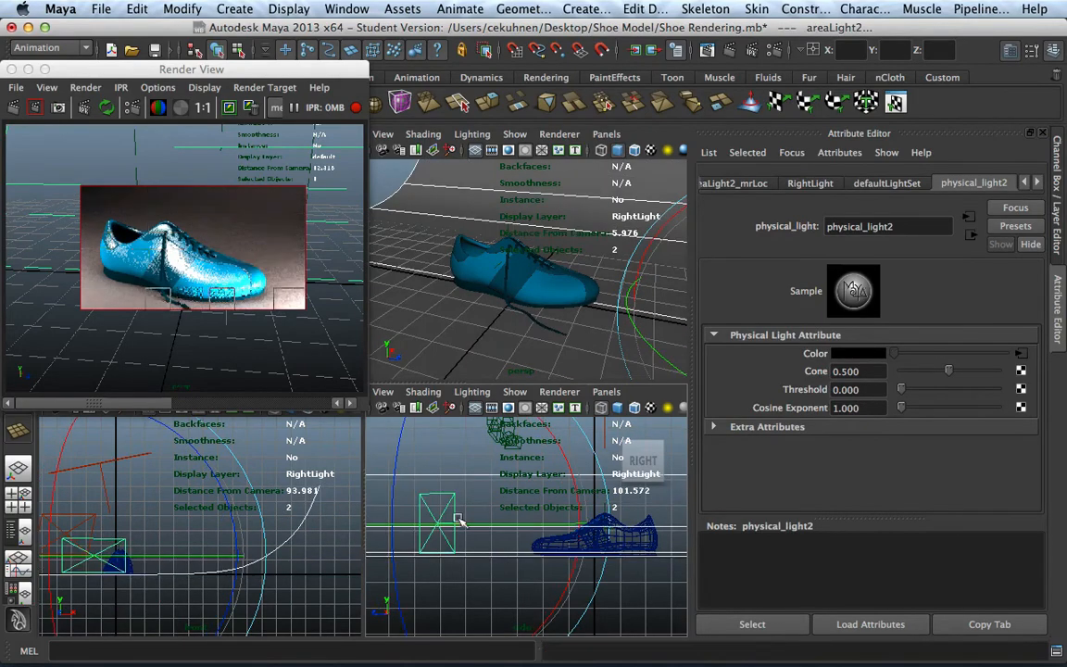
drag(88, 71, 162, 67)
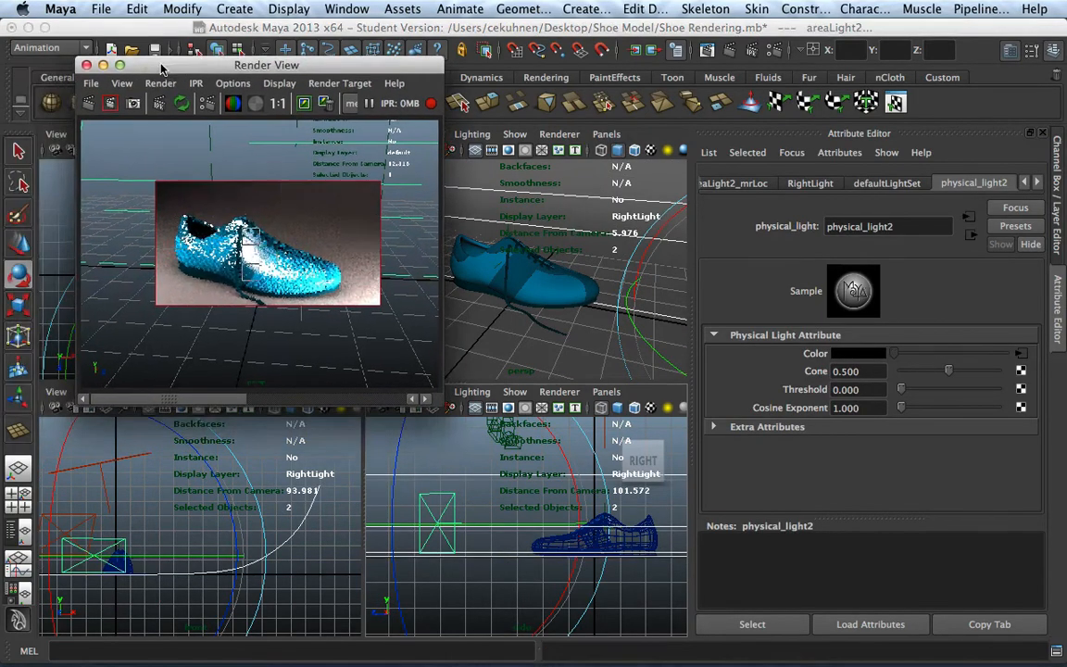
click(458, 502)
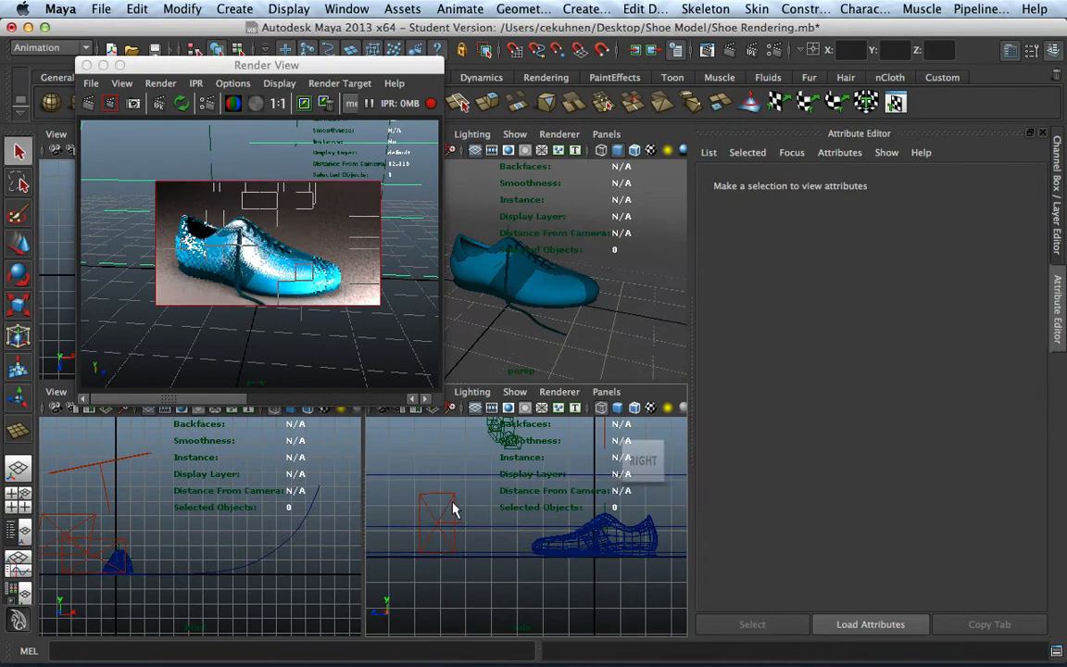
click(452, 508)
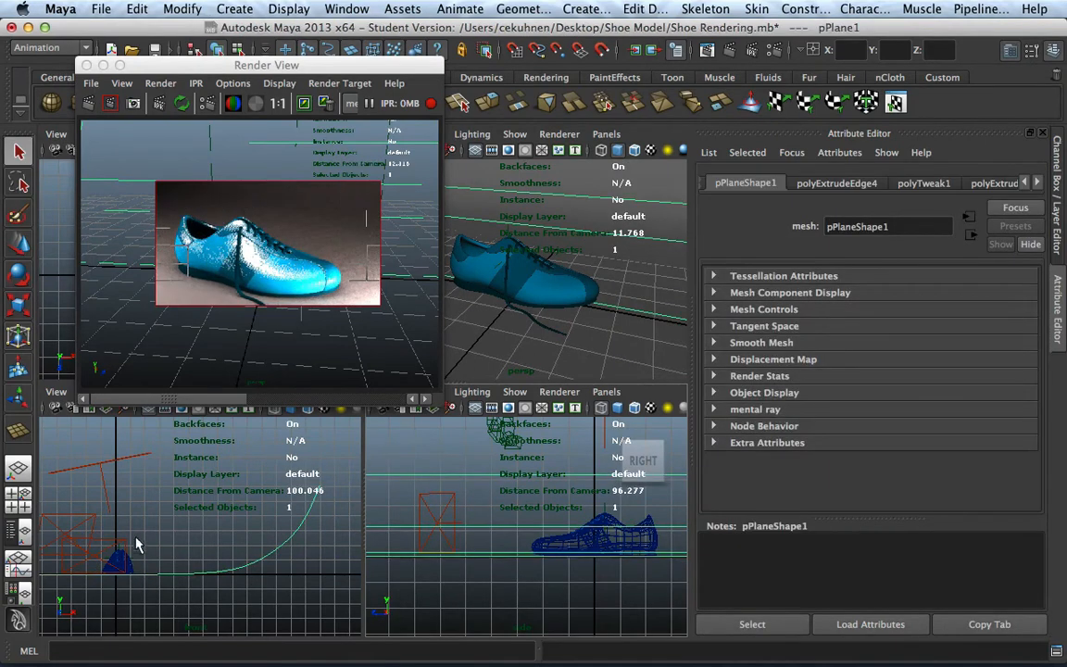
click(109, 554)
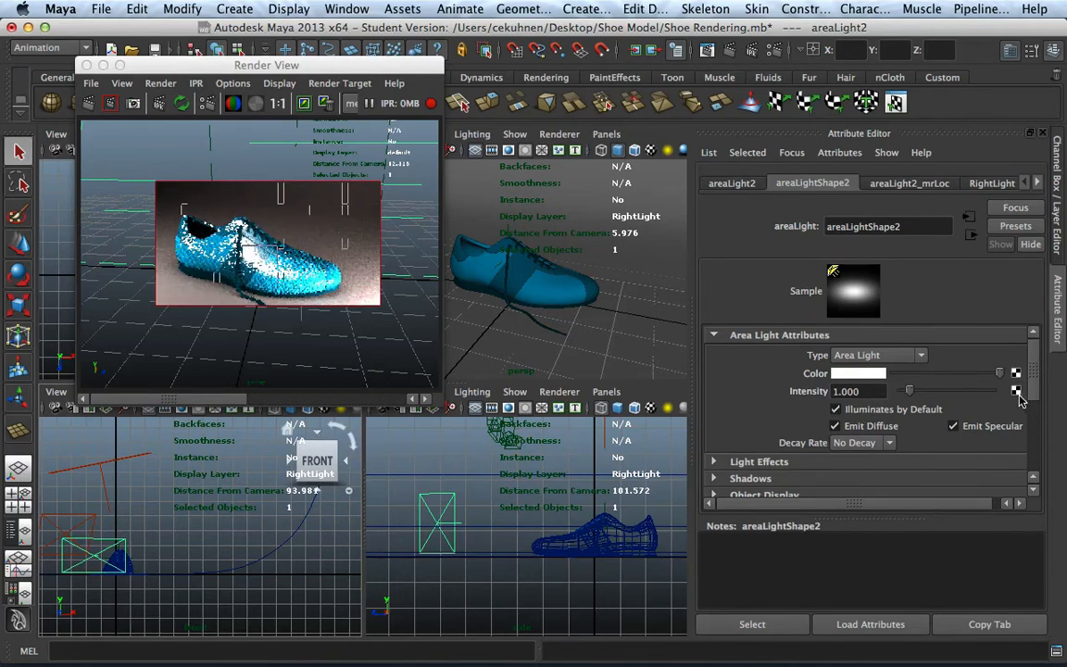
scroll(969, 405, down, 5)
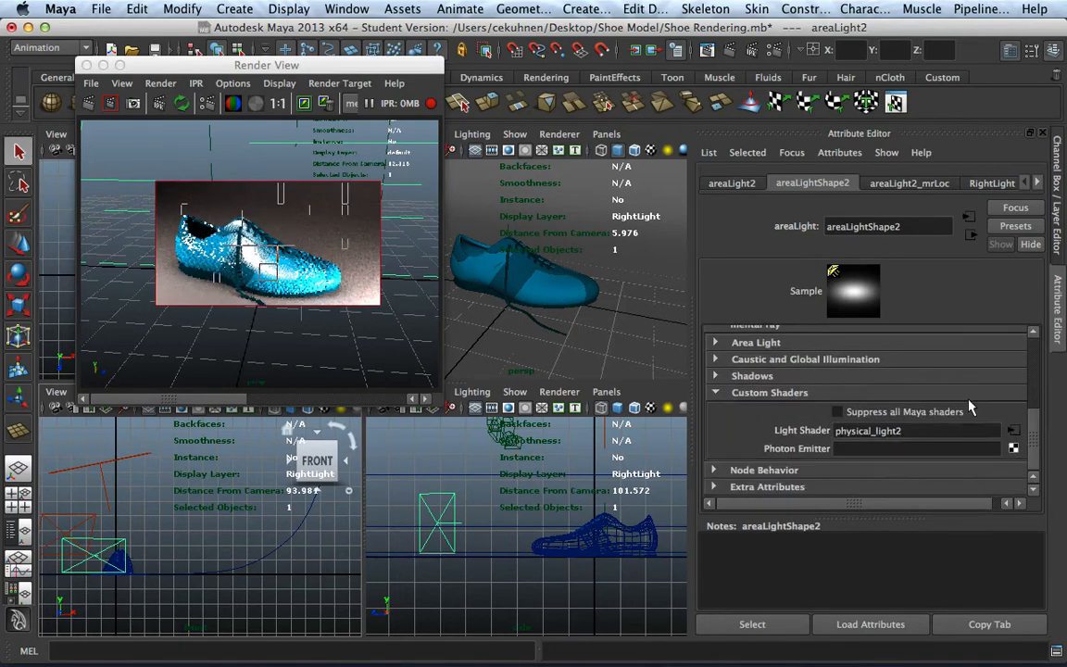
click(1016, 430)
click(1019, 353)
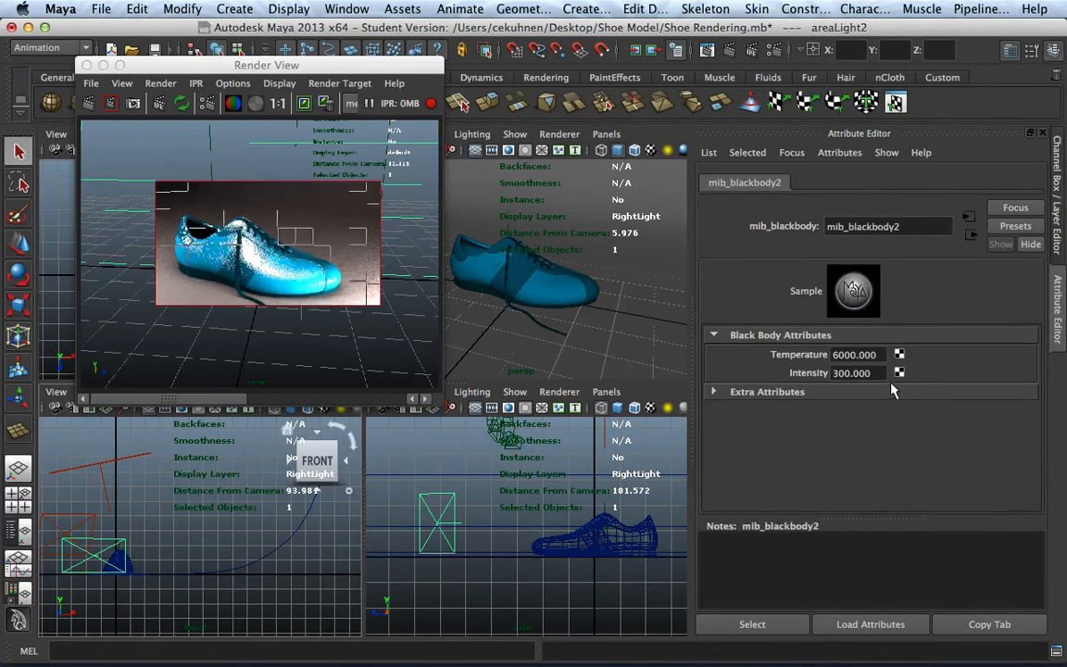
drag(877, 373, 813, 378)
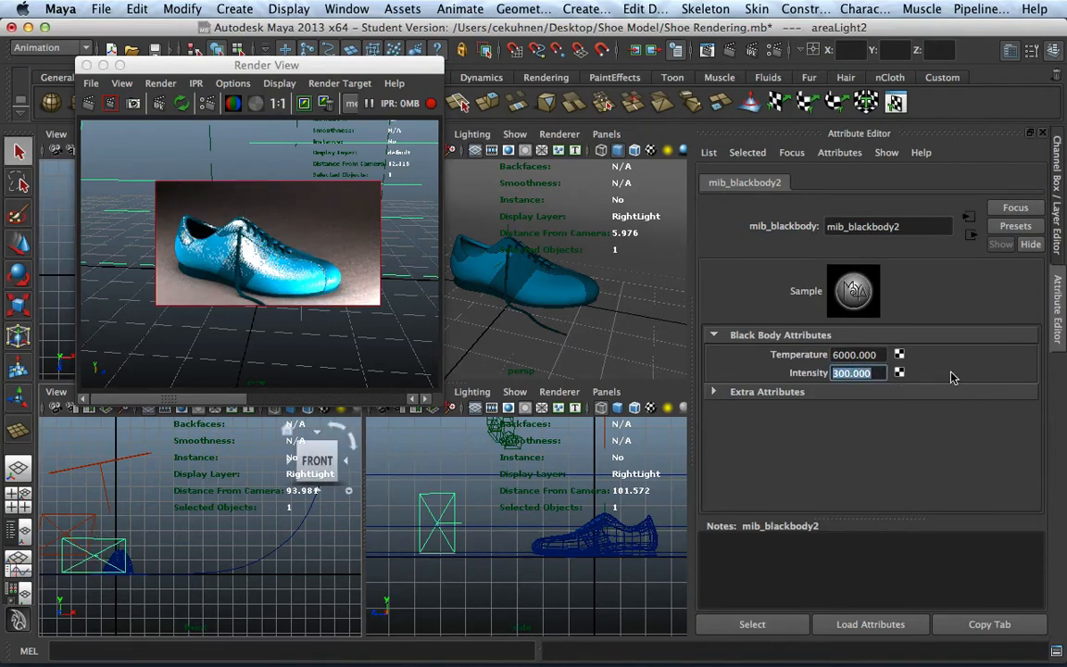
key(Return)
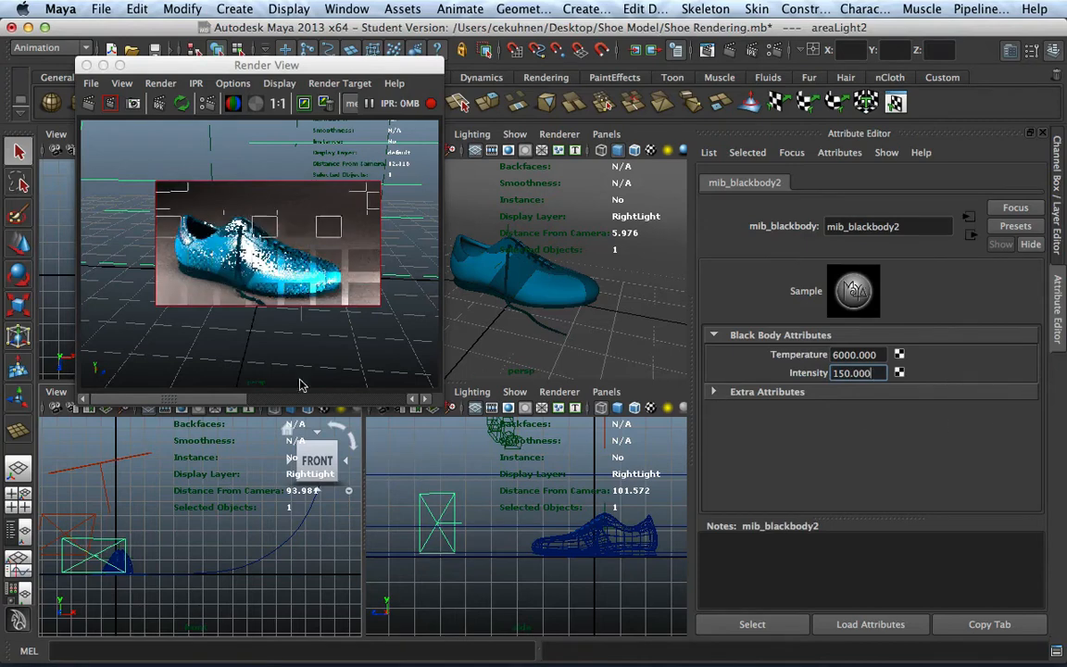
Step: Set the blackbody intensity of the LeftLight area light's physical light shader to 250
click(67, 521)
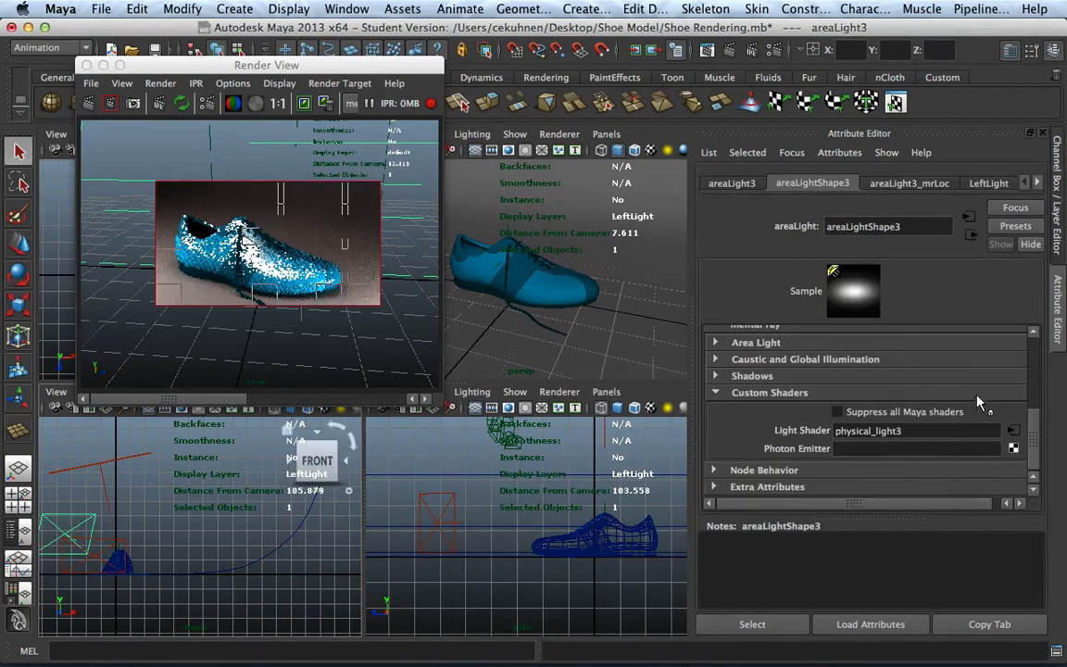
click(1015, 431)
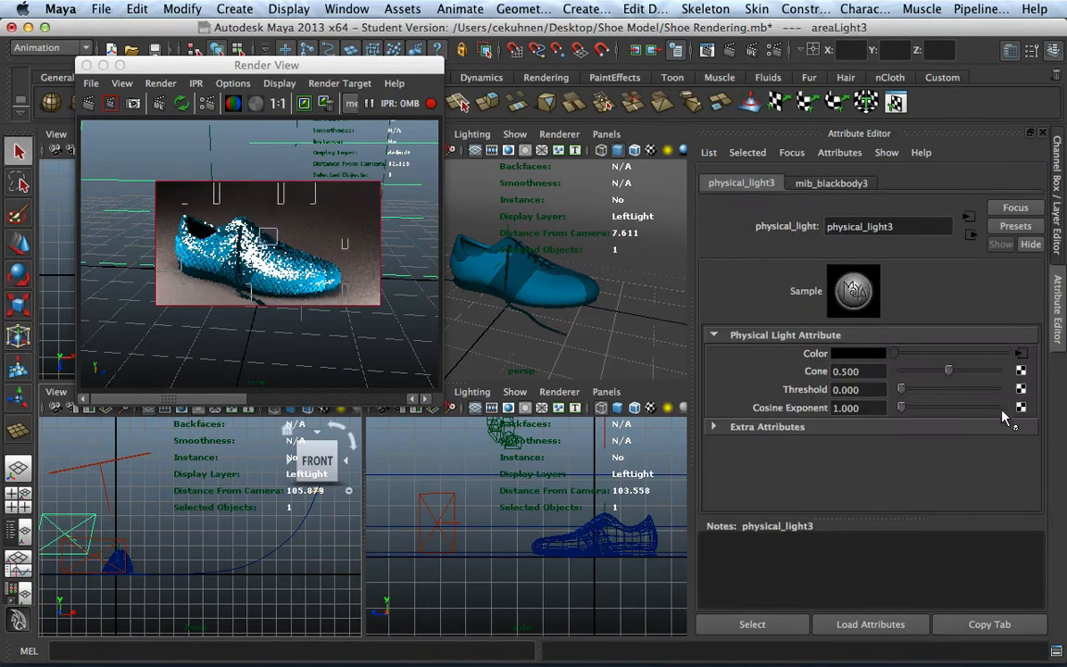
click(1018, 352)
double_click(852, 372)
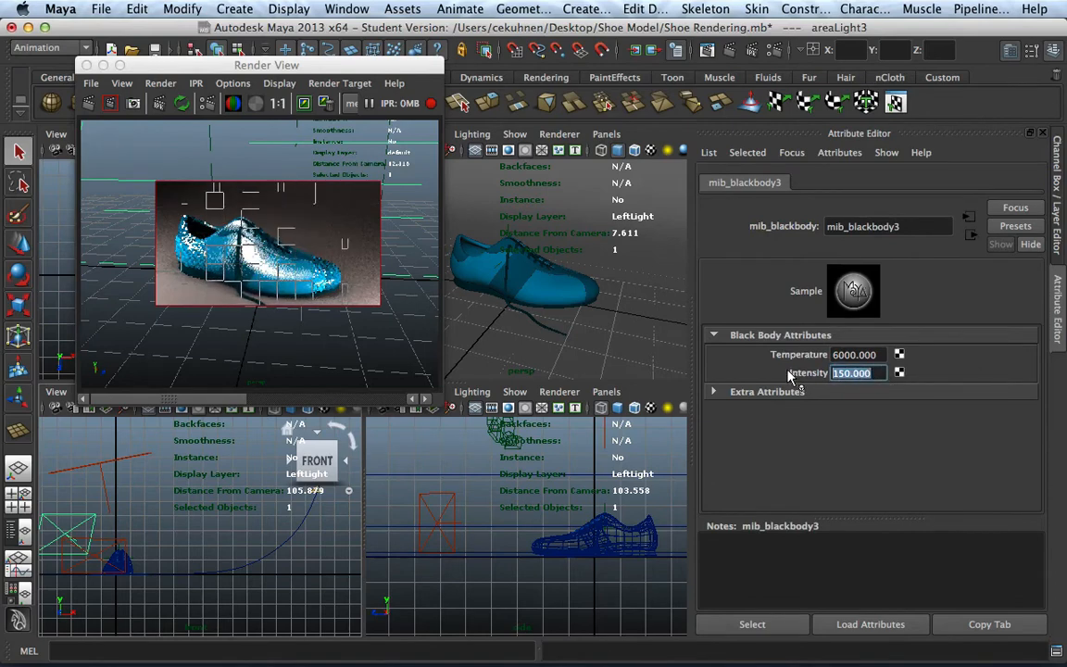
text(250)
key(Return)
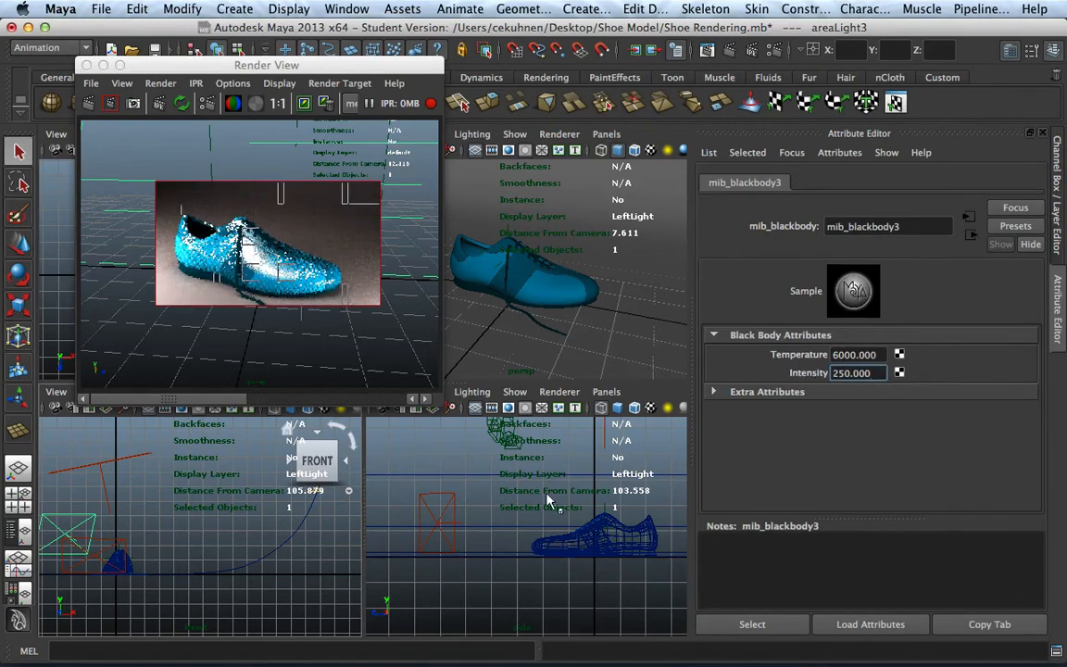
Step: Move the RightLight area light to the opposite side of the shoe in the top view and rotate it diagonally
click(116, 548)
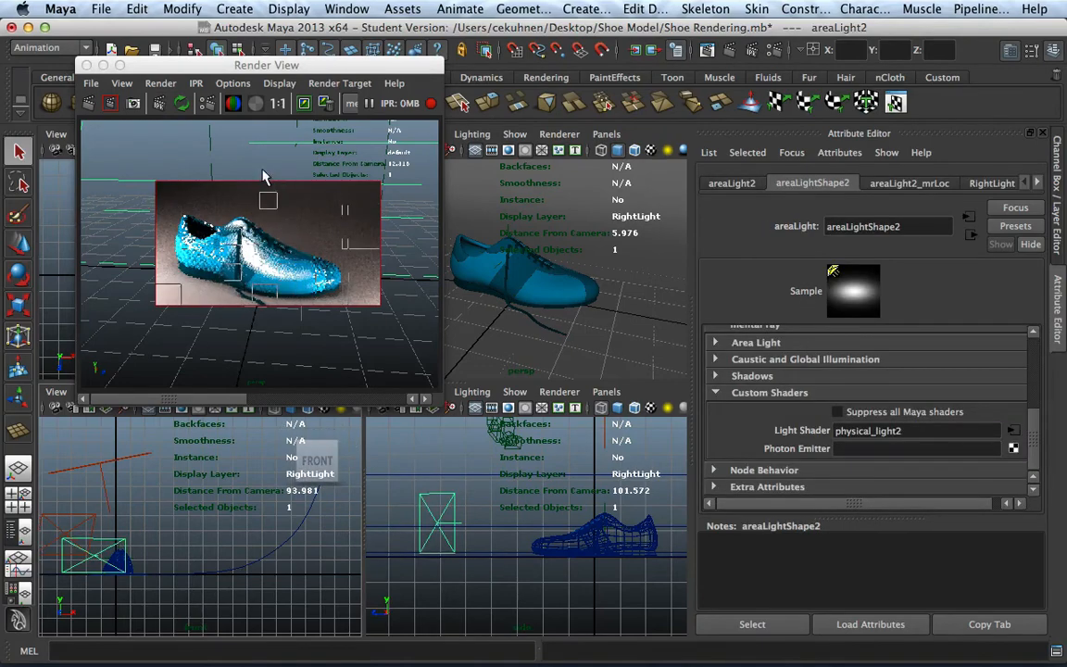
drag(201, 70, 678, 73)
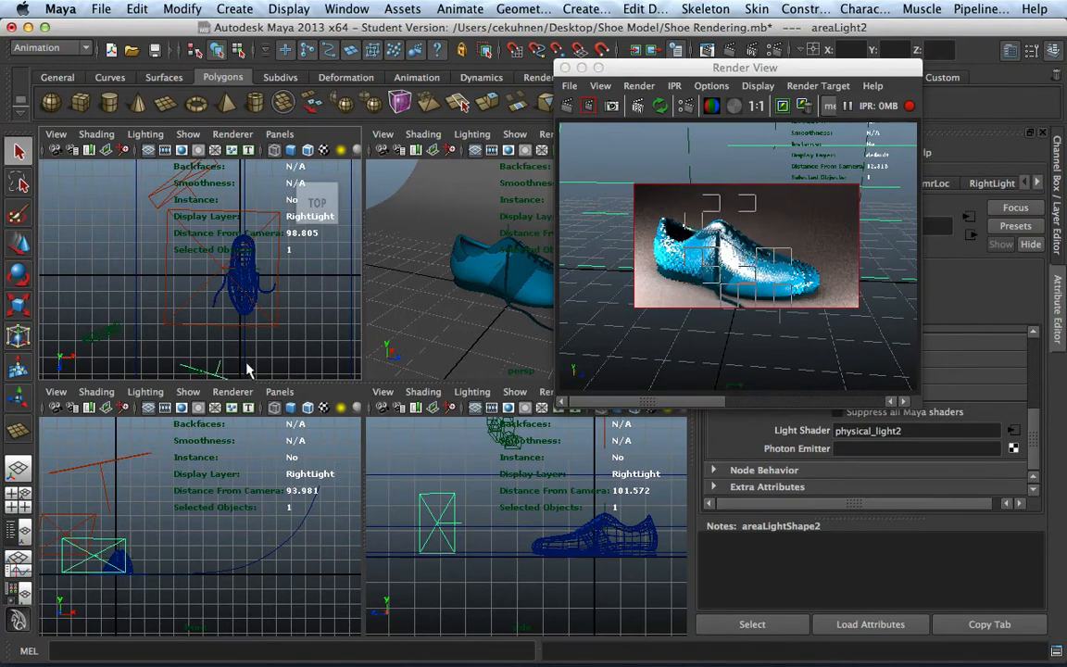
key(e)
key(w)
drag(227, 375, 329, 354)
key(e)
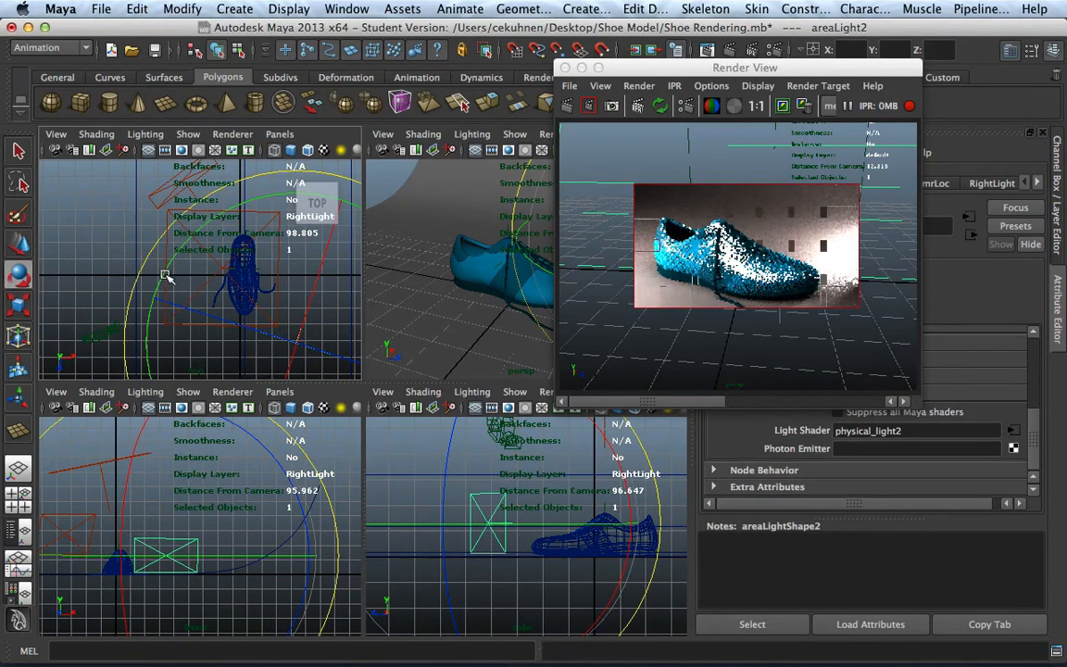
drag(148, 254, 219, 412)
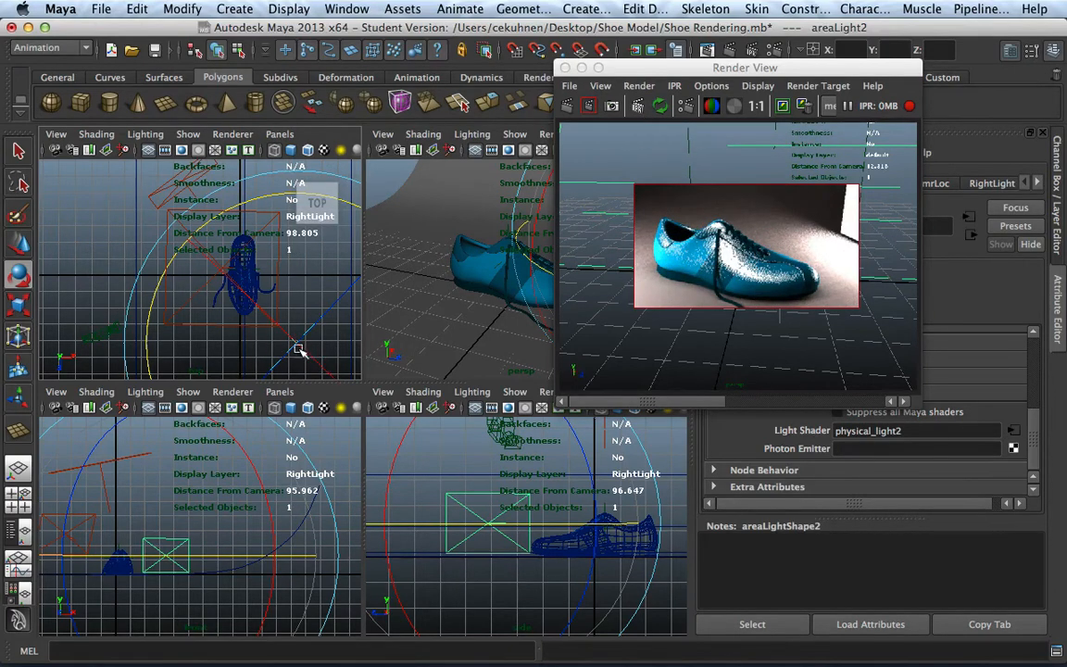
Step: Shift the RightLight area light slightly farther out past the toe and fine-tune its rotation in the top view
key(w)
drag(296, 344, 279, 365)
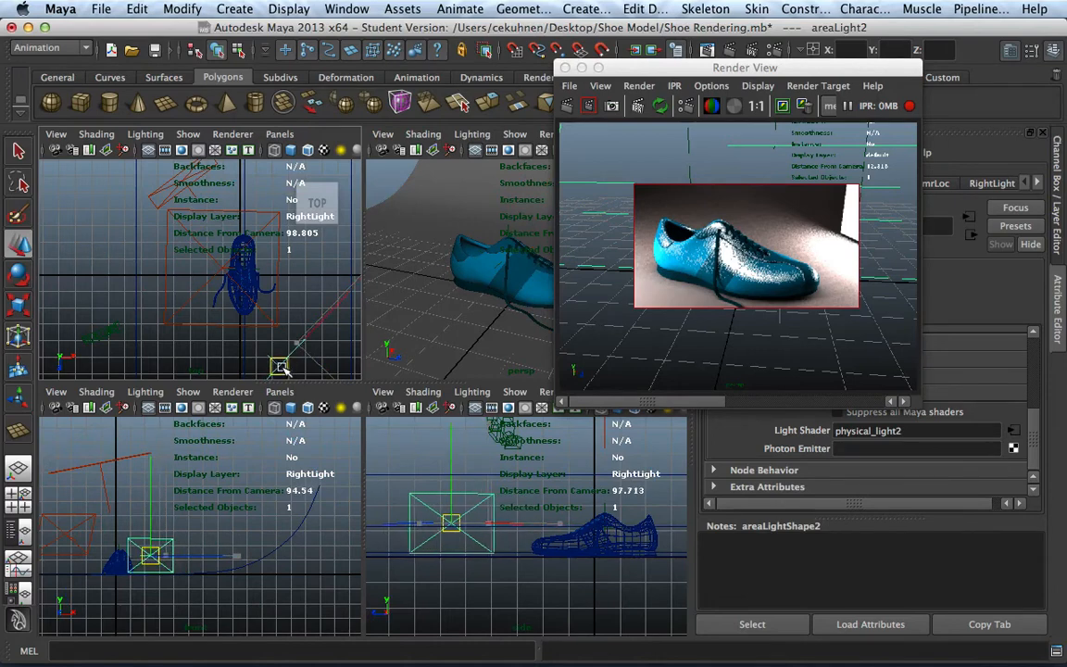
key(e)
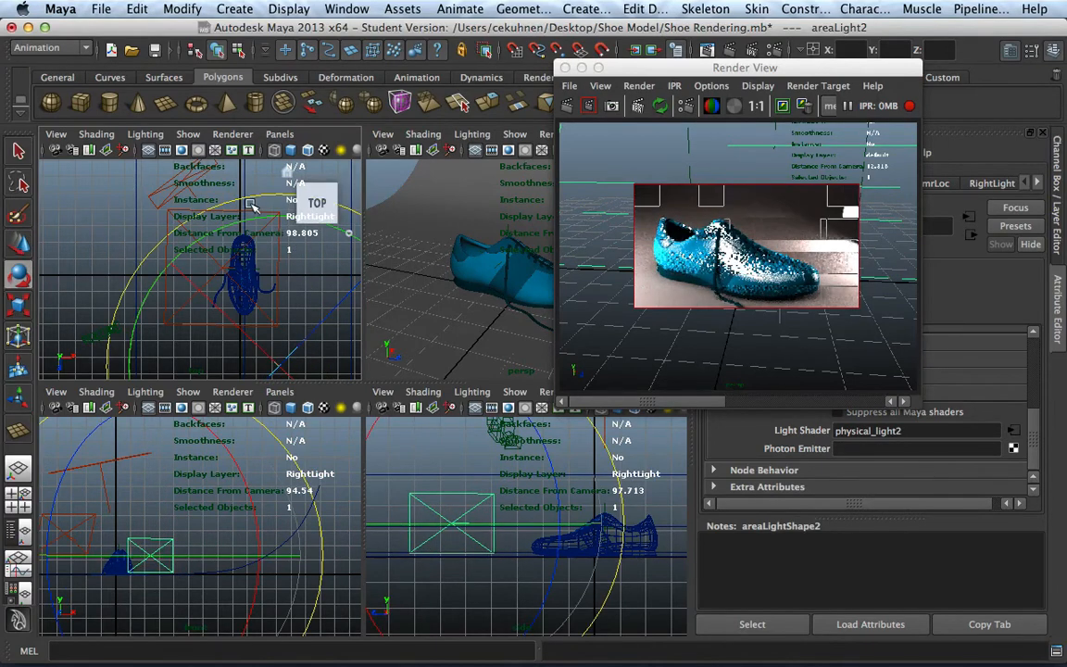
drag(266, 201, 315, 202)
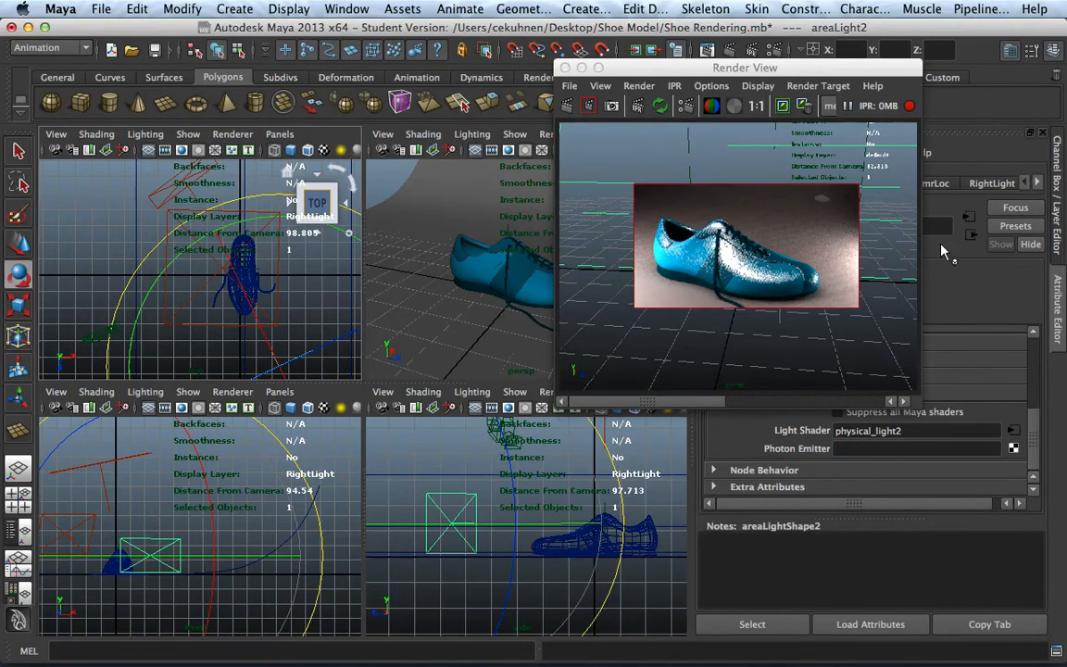
Step: Apply the Preview: Global Illumination quality preset in the render settings and place the Render View beside the preset options
drag(774, 73, 400, 99)
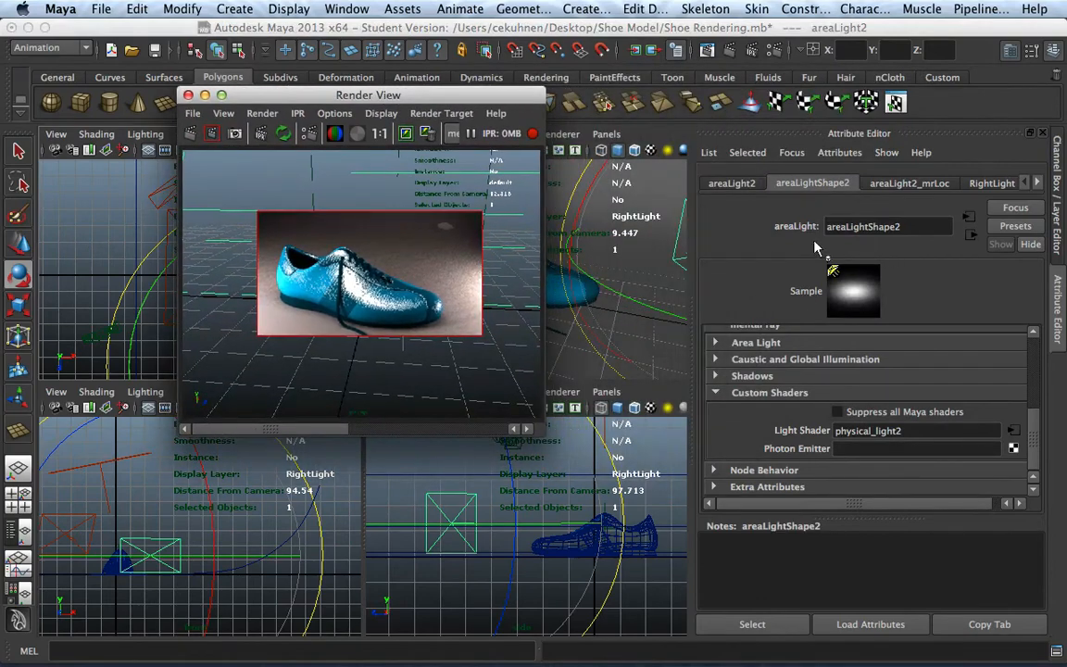
click(704, 46)
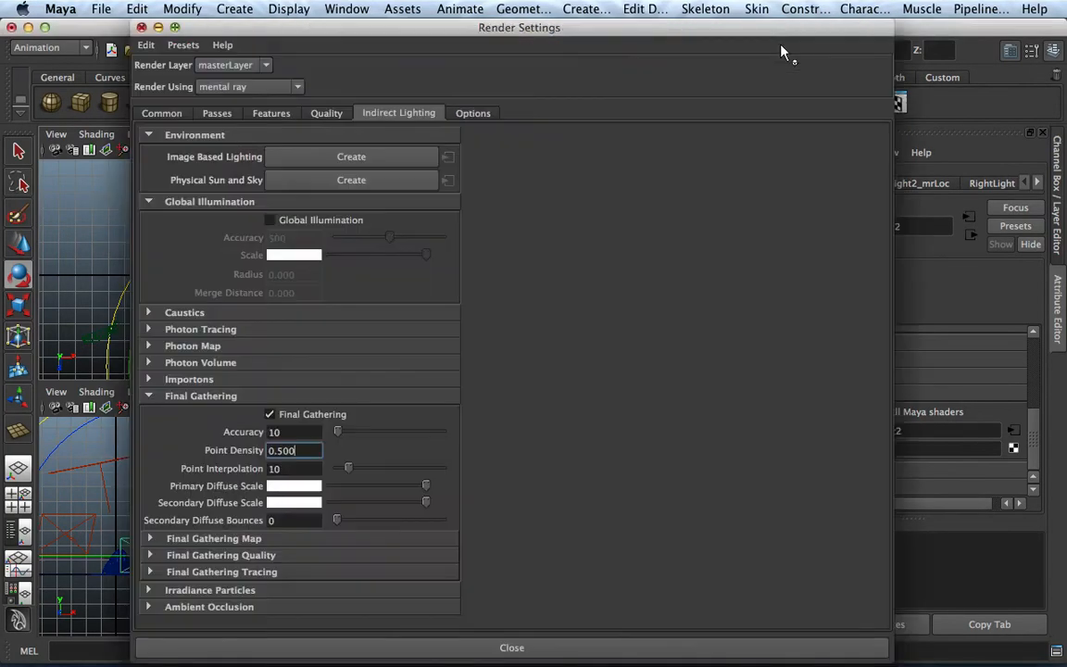
click(162, 113)
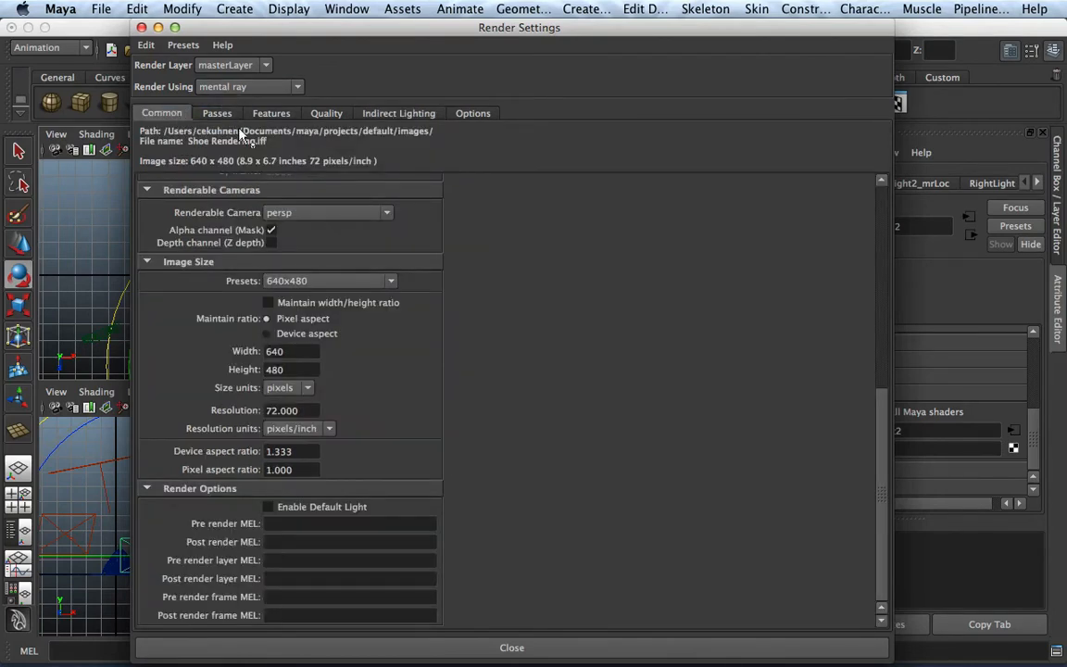
click(320, 114)
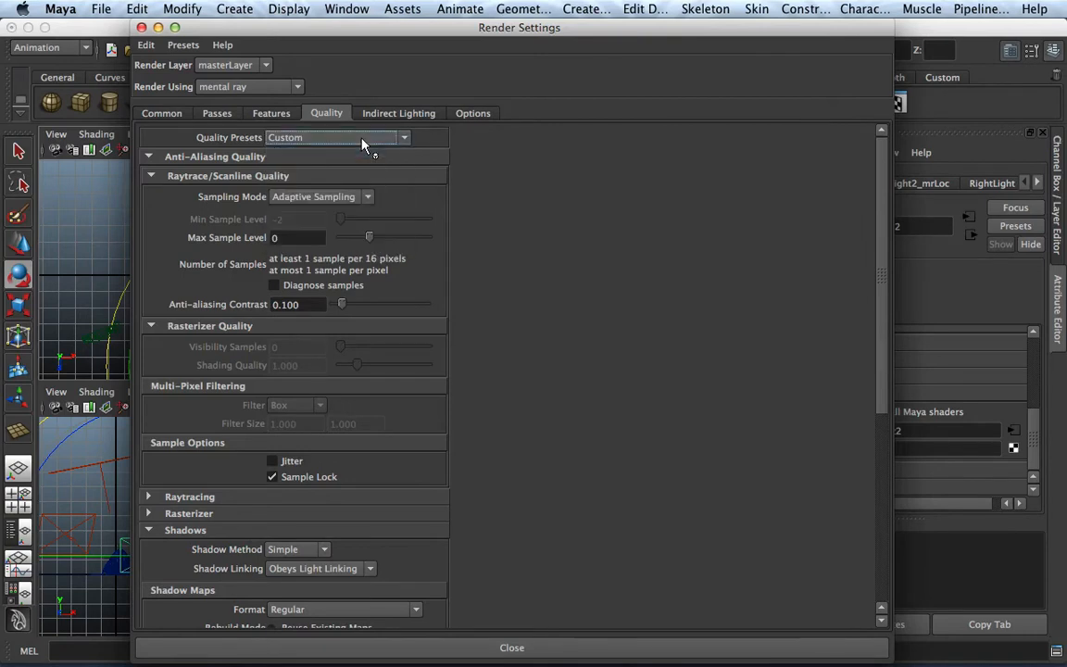
click(363, 139)
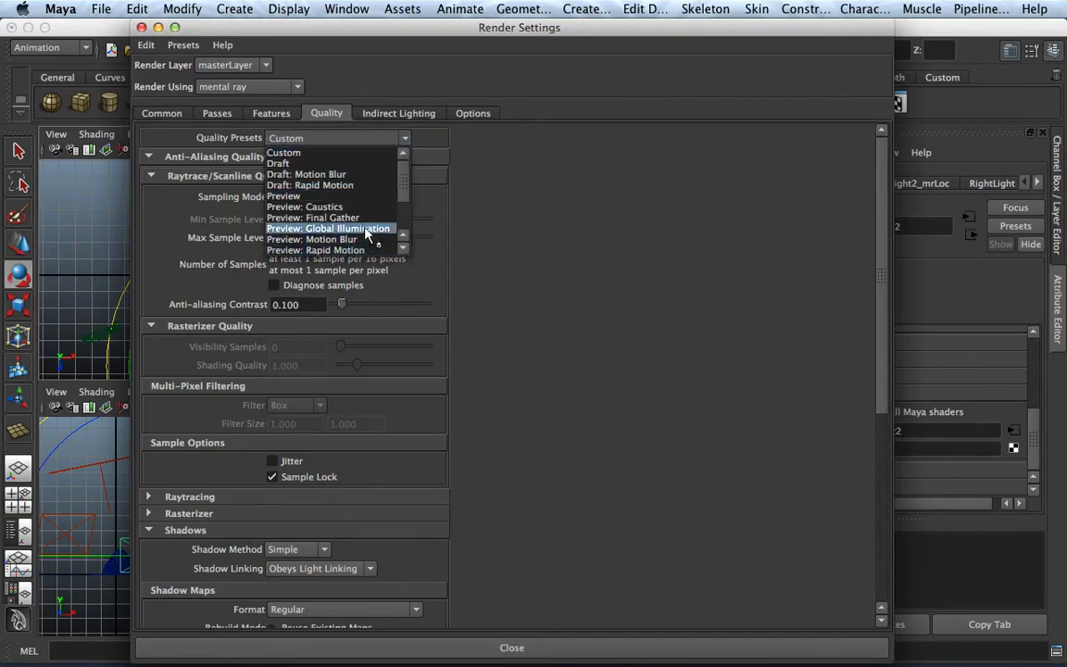
click(366, 148)
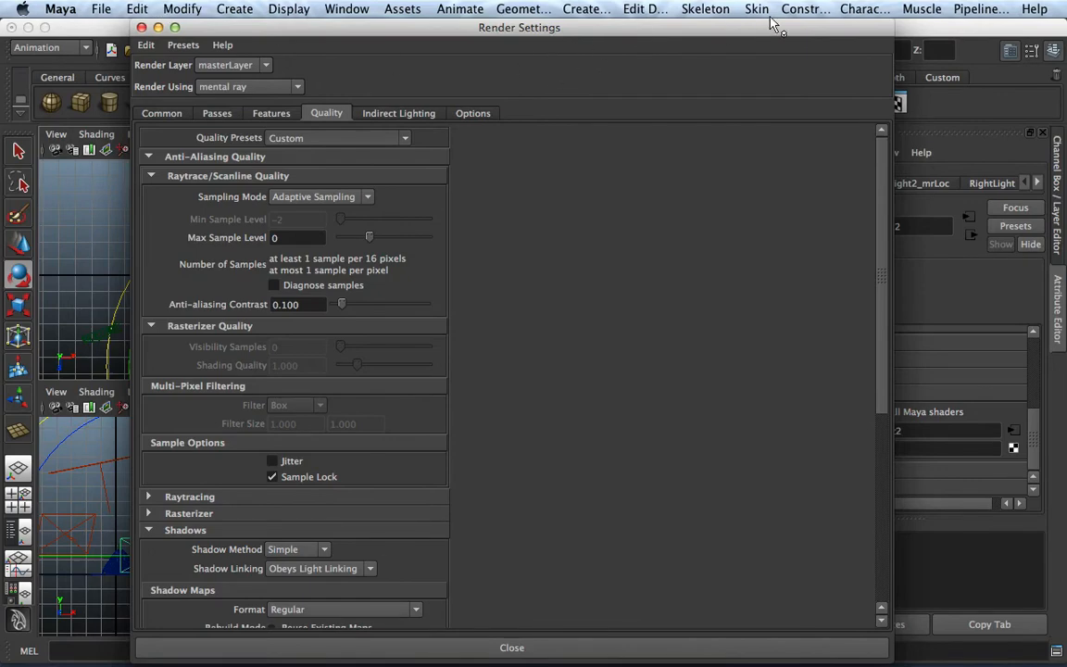
drag(771, 25, 831, 57)
drag(723, 16, 583, 136)
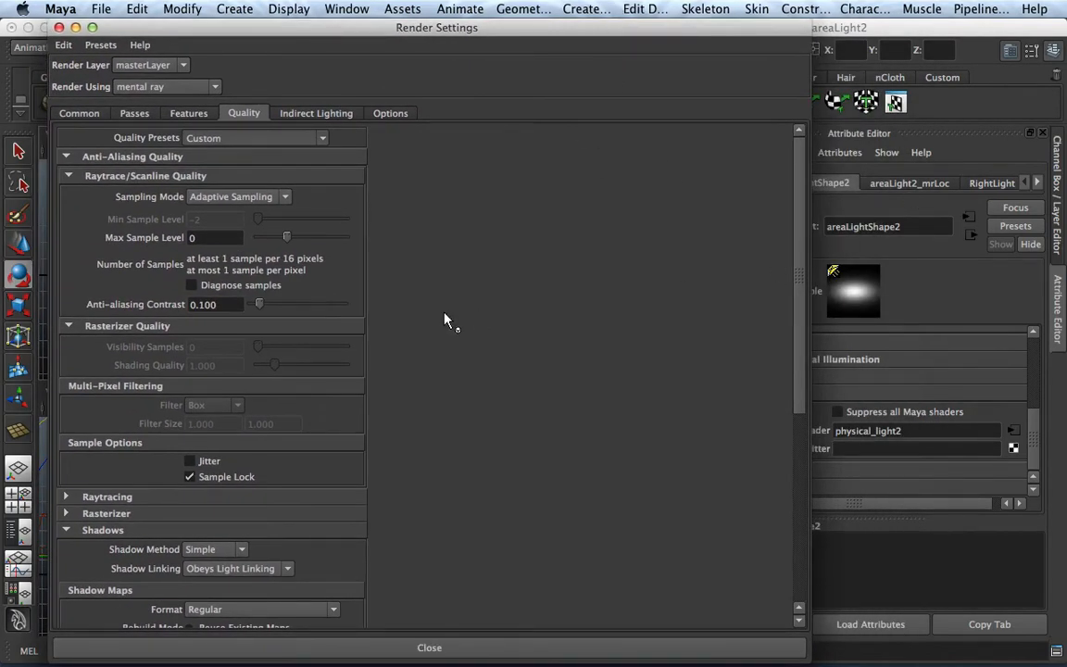
key(super+grave)
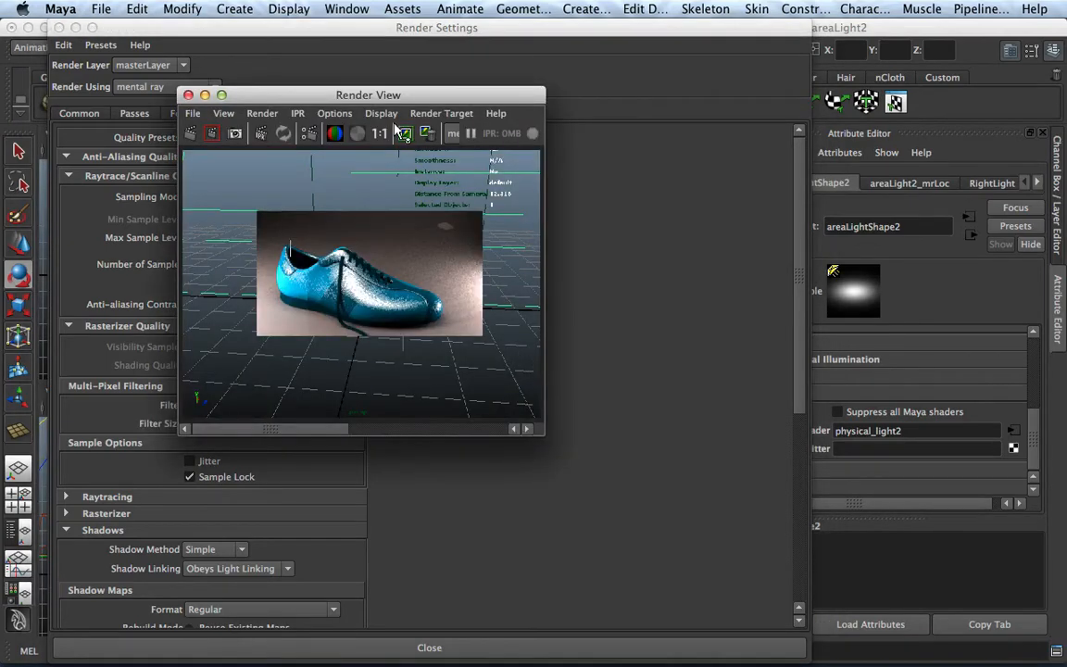
drag(367, 100, 689, 87)
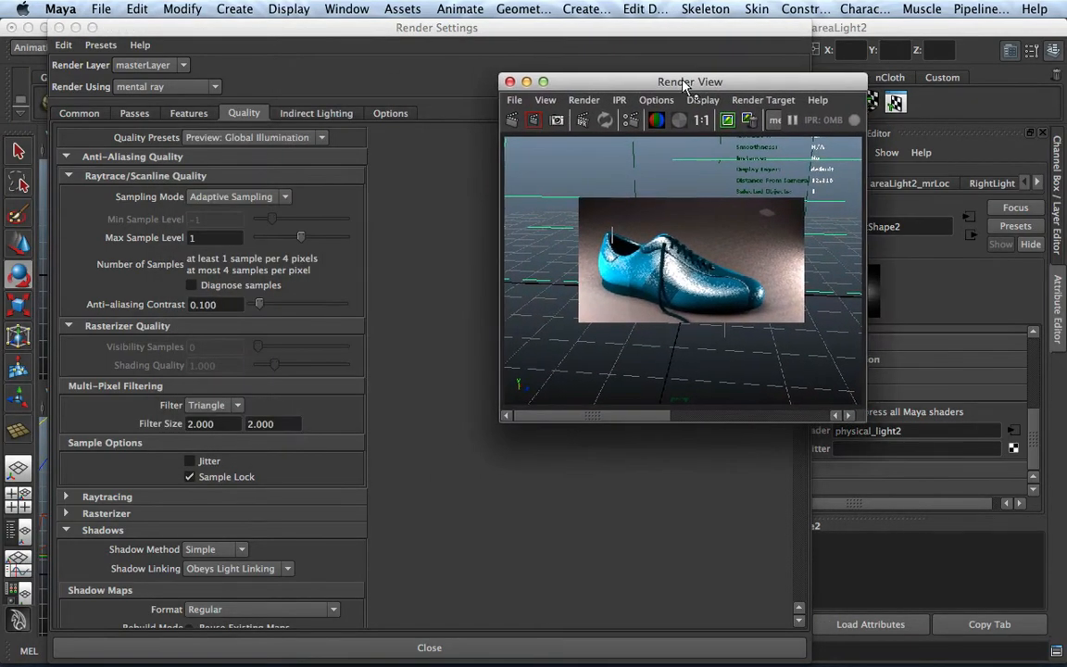
Step: Apply the Production quality preset and turn Final Gathering back on
click(301, 145)
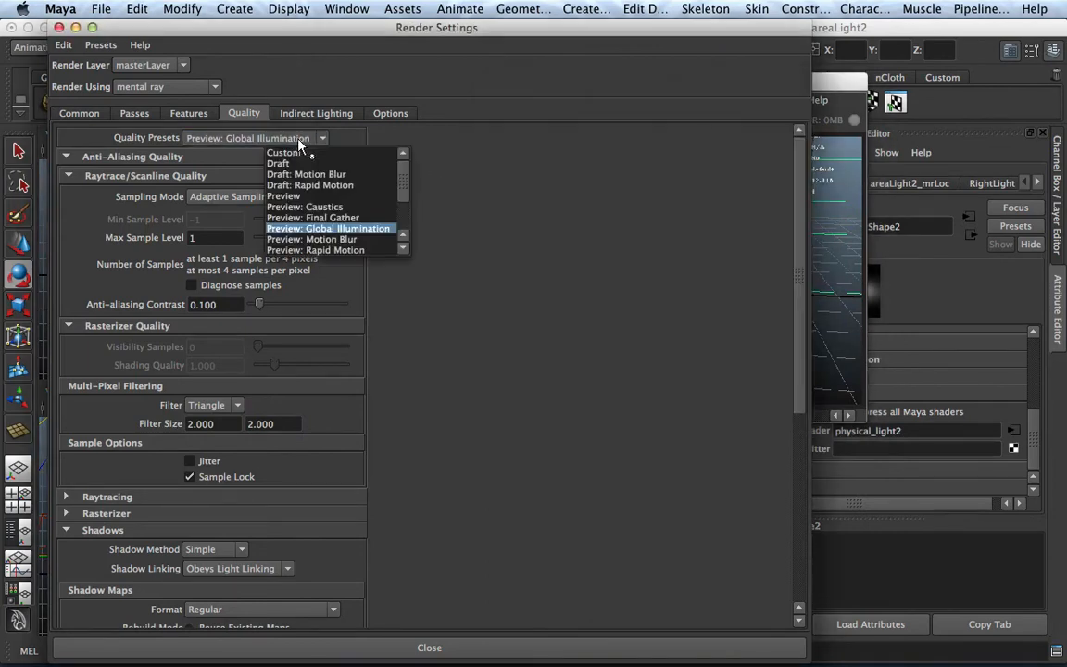
drag(404, 185, 405, 228)
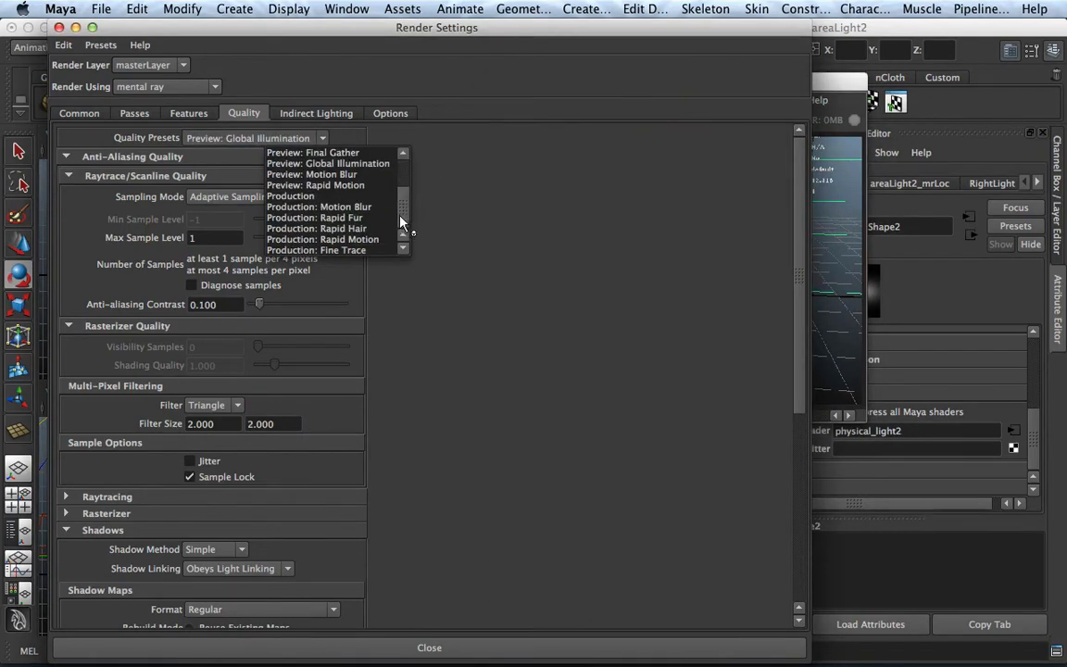
click(305, 196)
click(316, 114)
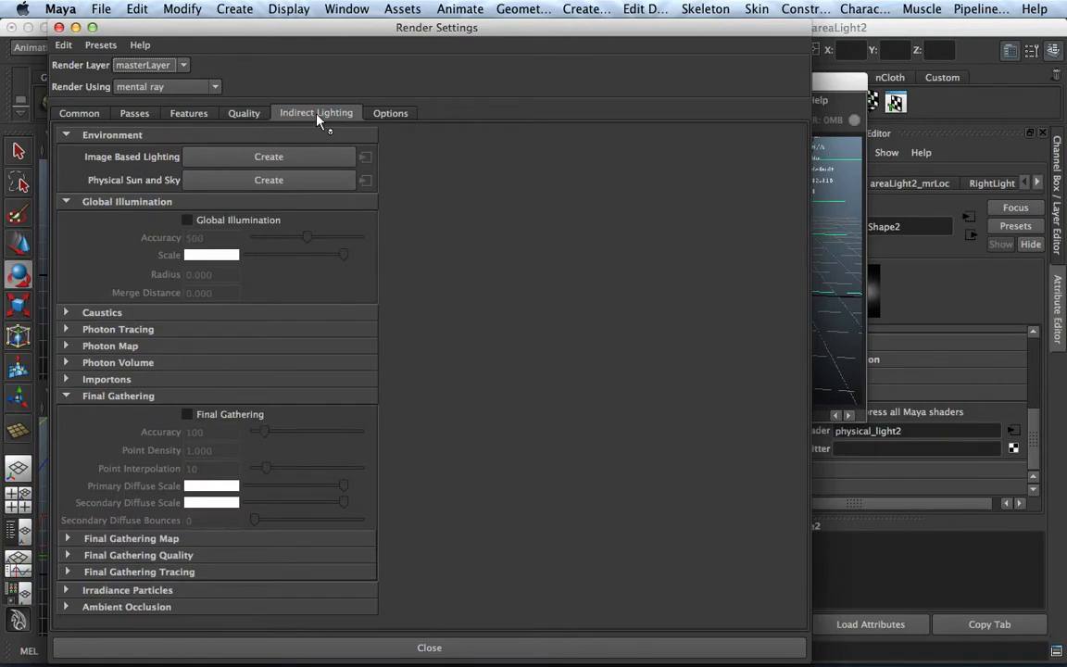
click(232, 415)
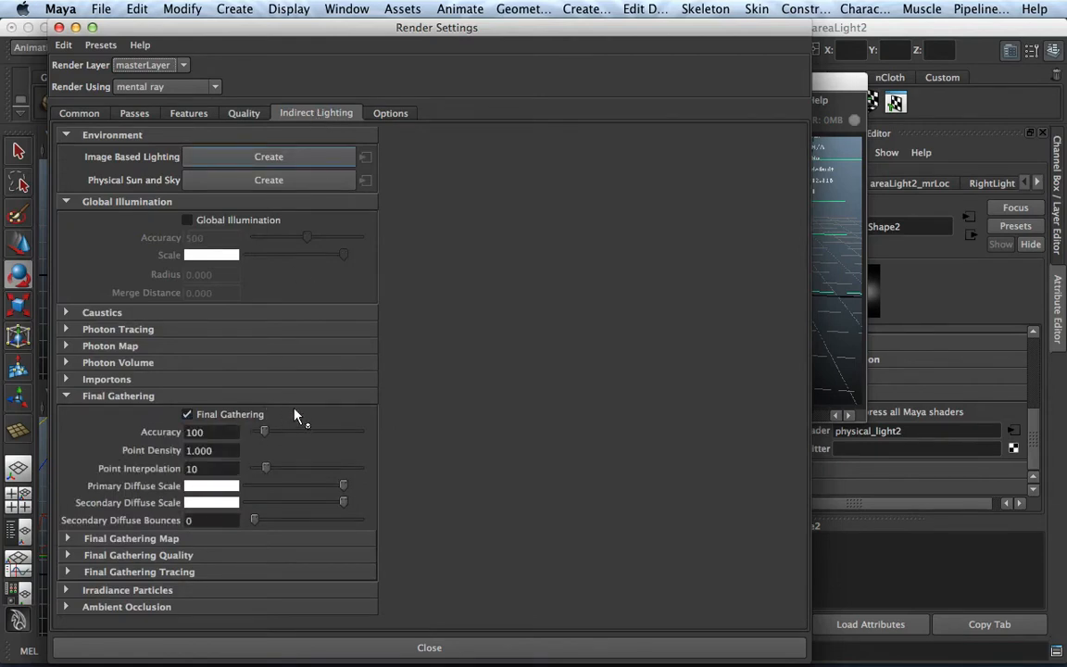
Step: Review the available quality presets in the render settings, keep the Custom preset, and close the settings
click(245, 113)
click(227, 139)
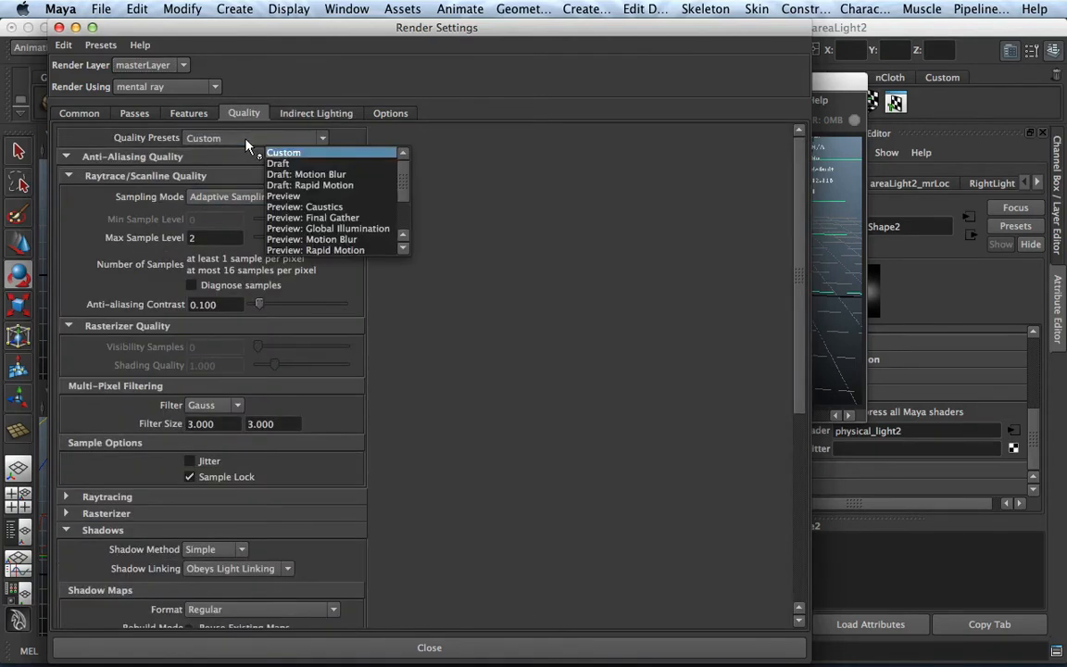
scroll(389, 185, down, 2)
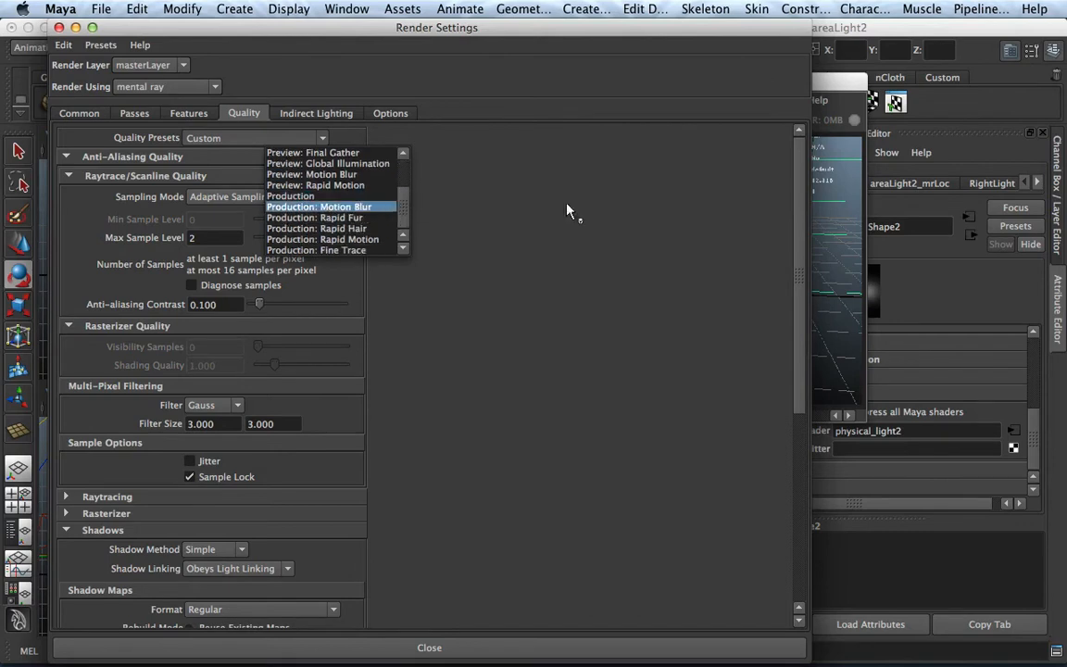
click(629, 192)
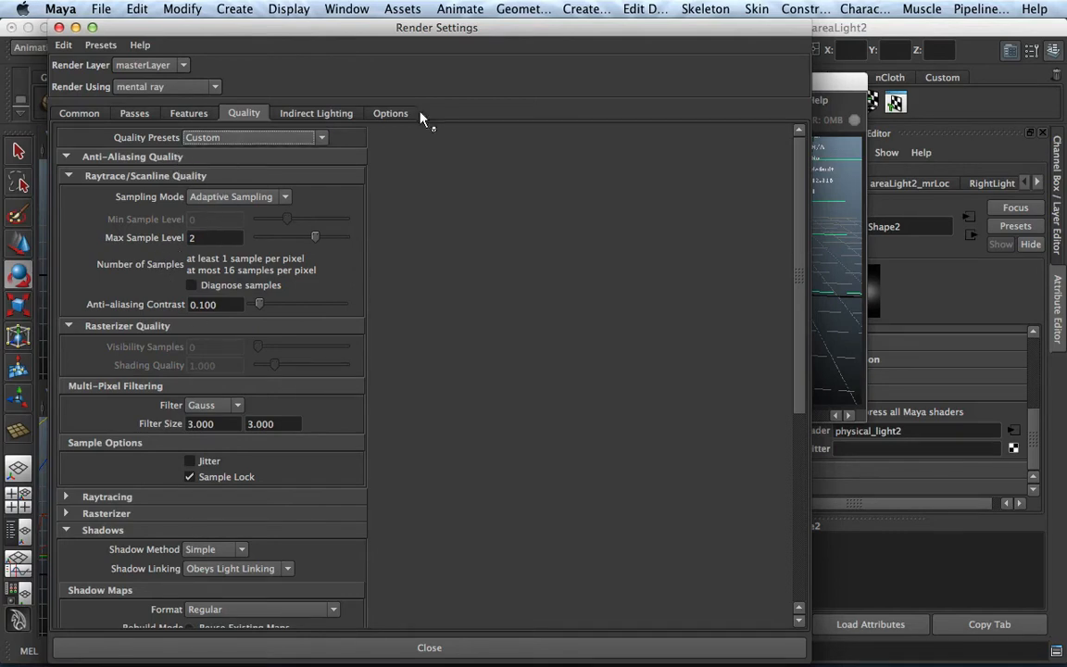
click(58, 28)
Step: Reframe the shoe at a three-quarter angle in the perspective view and rotate the backdrop plane so it sits behind the shoe
drag(783, 82, 442, 113)
mouse_move(587, 269)
alt+mouse_down()
mouse_move(588, 256)
mouse_move(675, 262)
mouse_move(580, 257)
alt+mouse_up()
alt+right_drag(578, 258, 579, 283)
drag(397, 104, 264, 91)
alt+drag(519, 226, 500, 223)
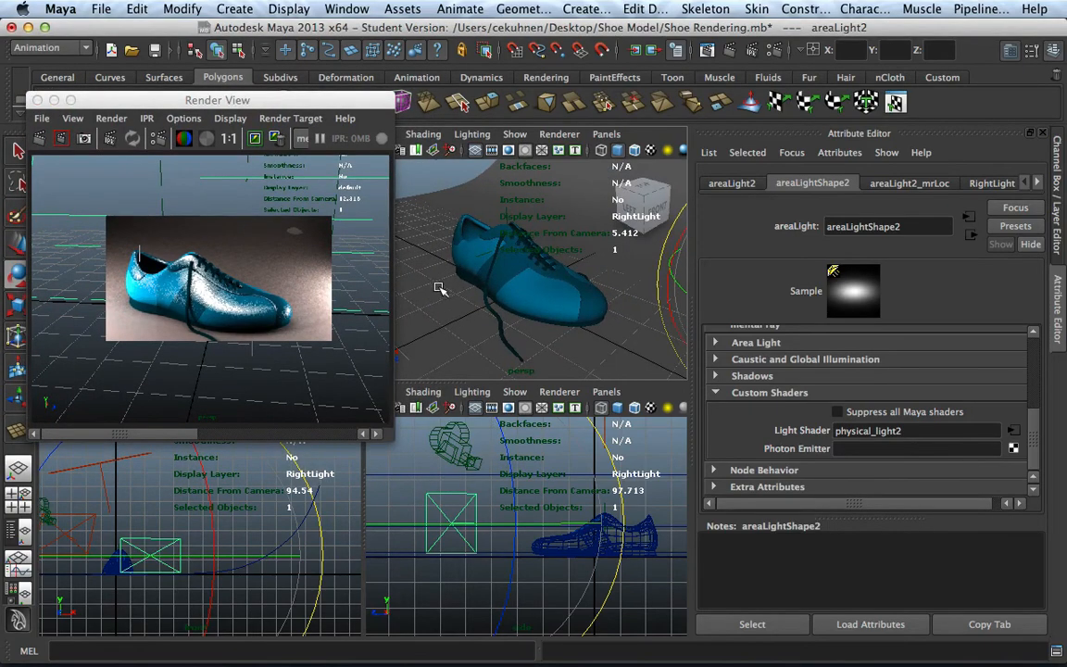
click(398, 259)
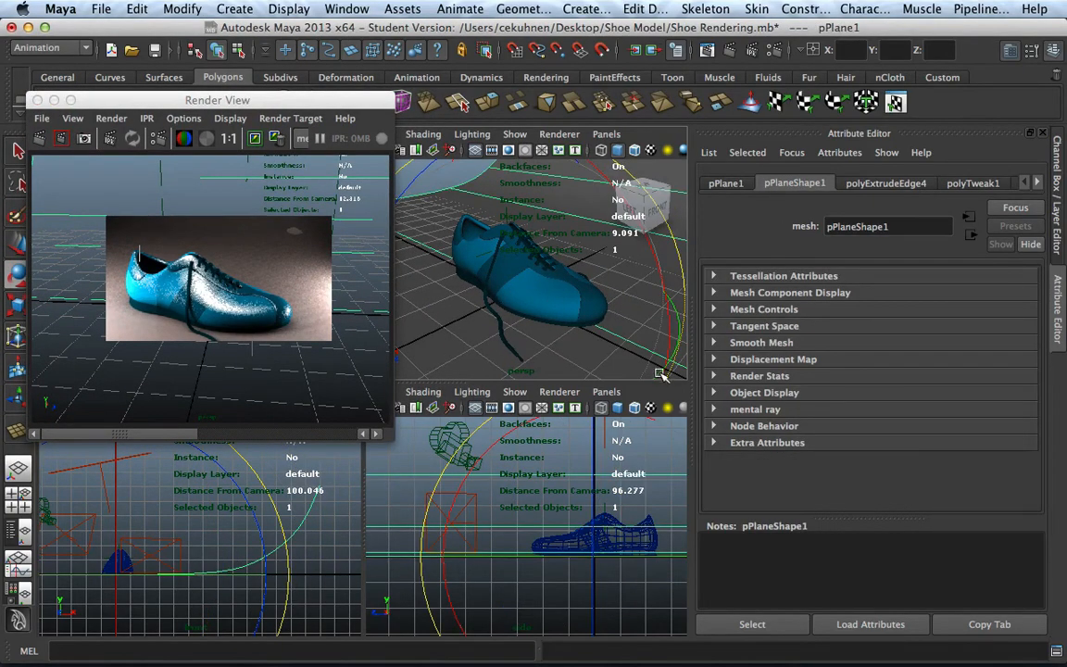
drag(660, 371, 691, 245)
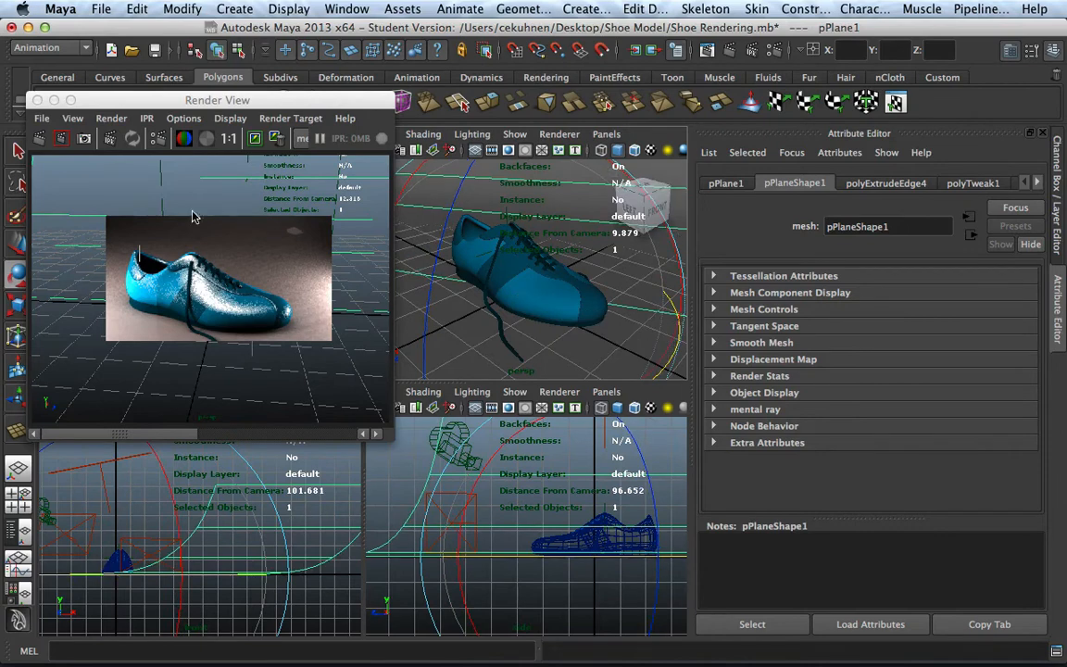
Step: Start a new IPR render of the perspective view, tune a region around the whole shoe, and pause IPR tuning
click(110, 138)
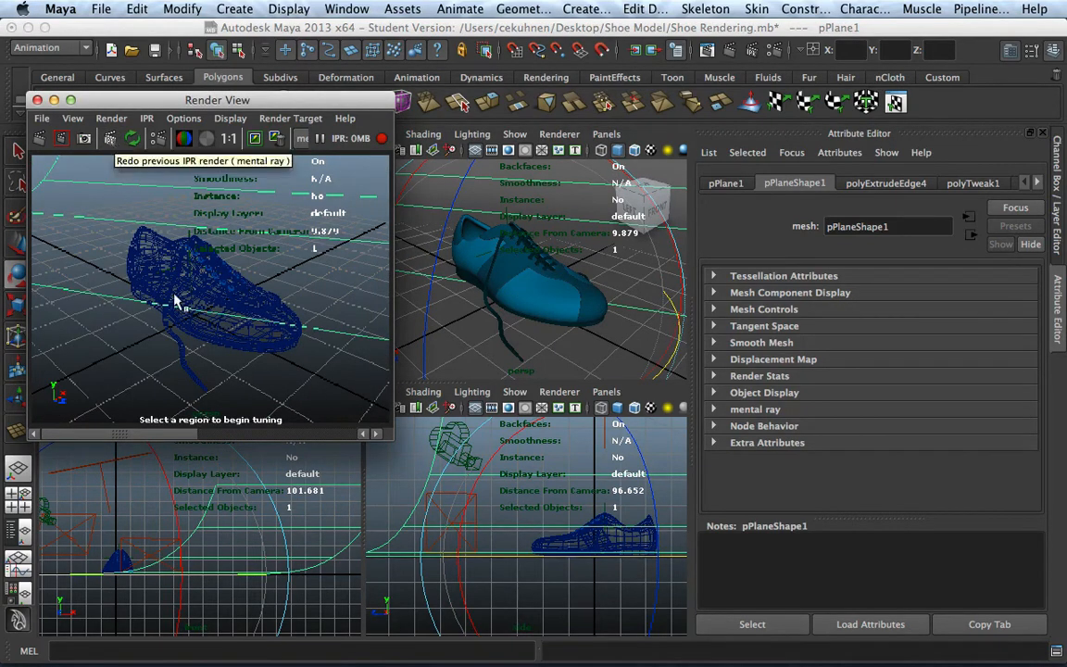
drag(89, 211, 364, 400)
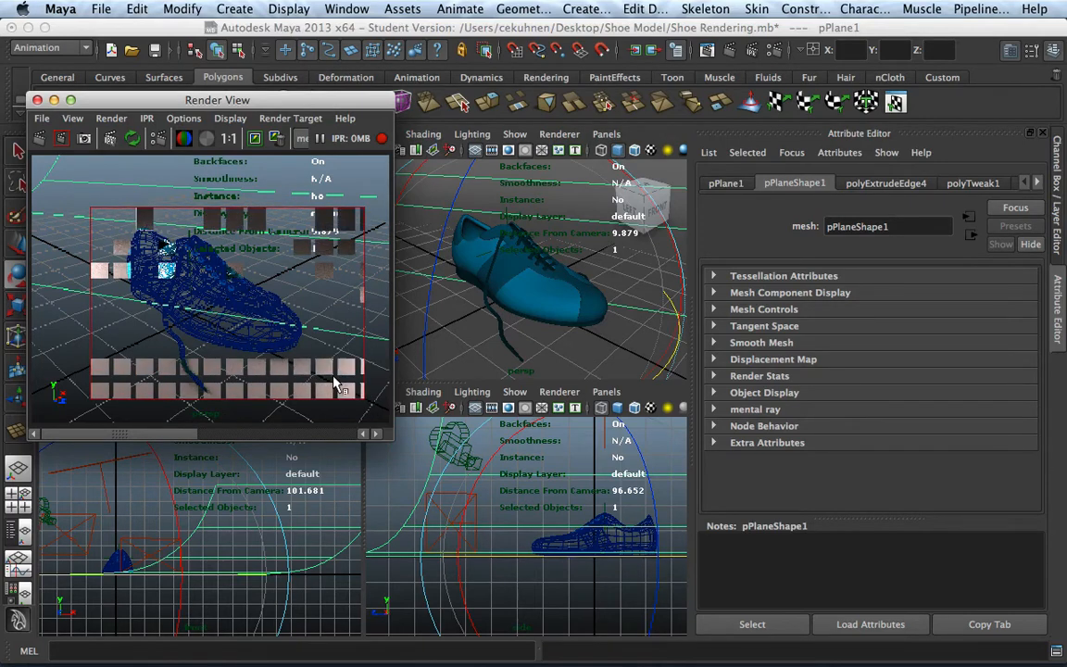
click(478, 512)
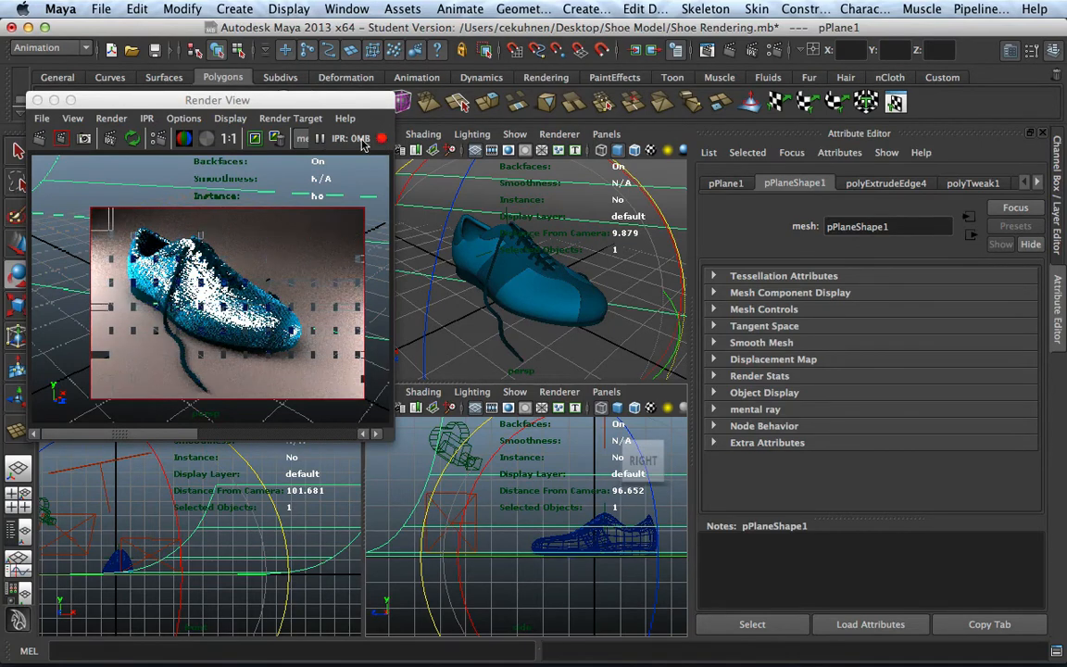
click(320, 140)
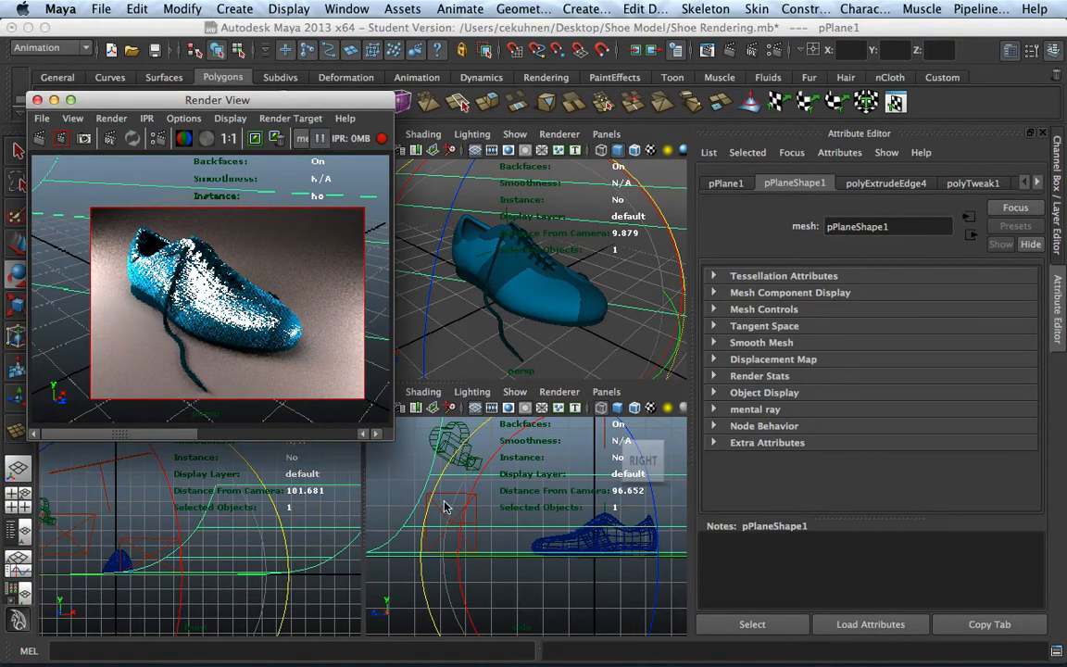
Step: Select the RightLight area light and examine its mental ray area light settings, including the sample counts
click(16, 146)
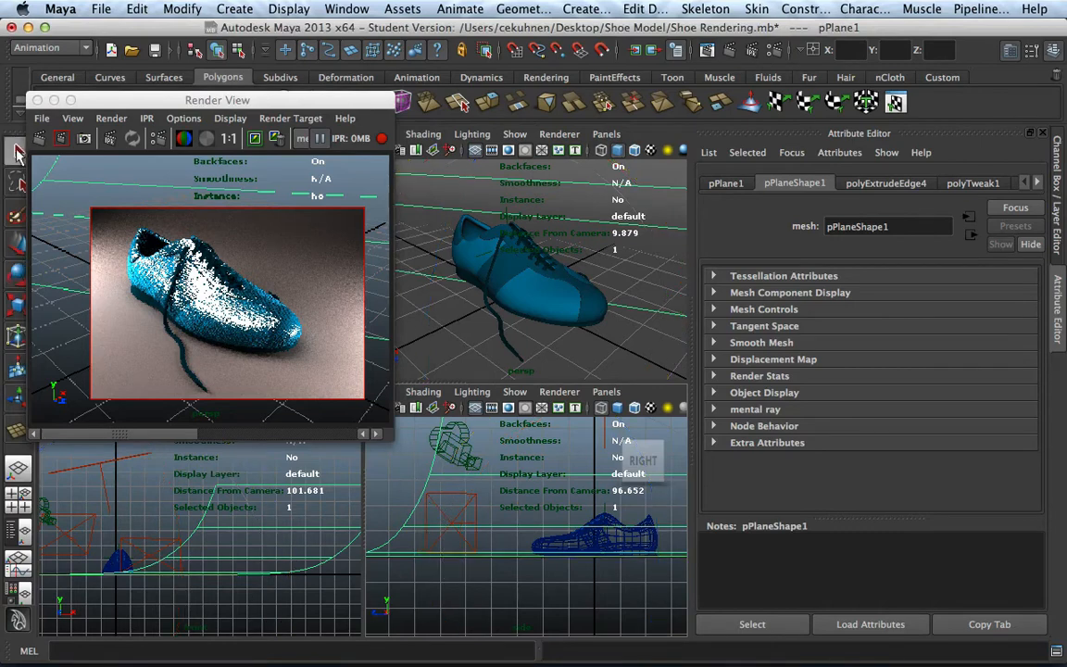
click(442, 516)
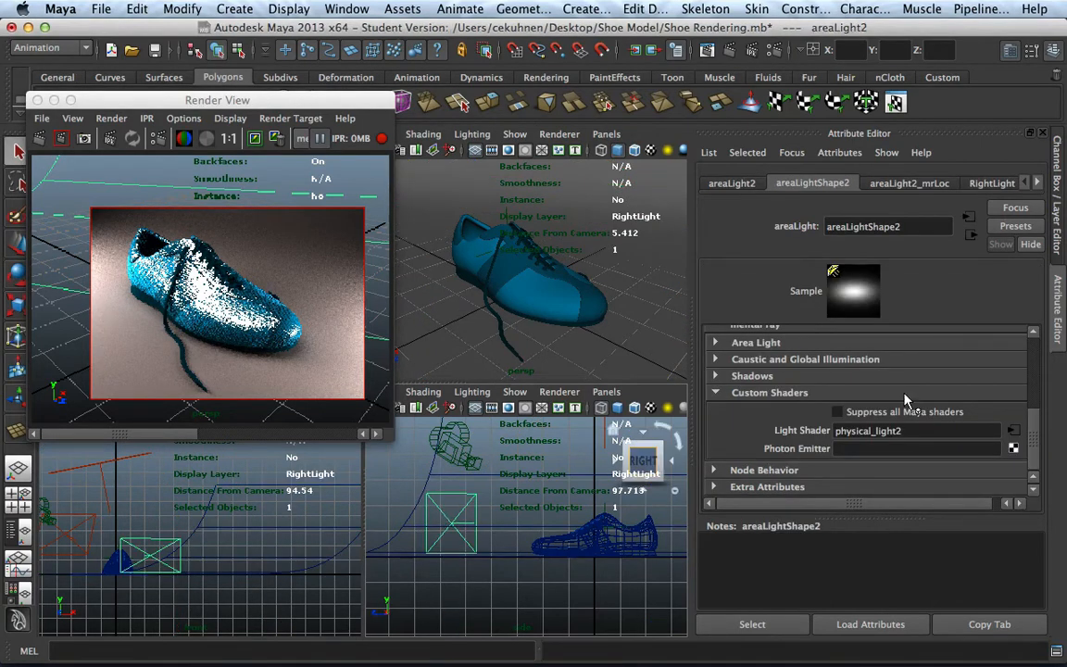
click(720, 395)
scroll(809, 404, up, 3)
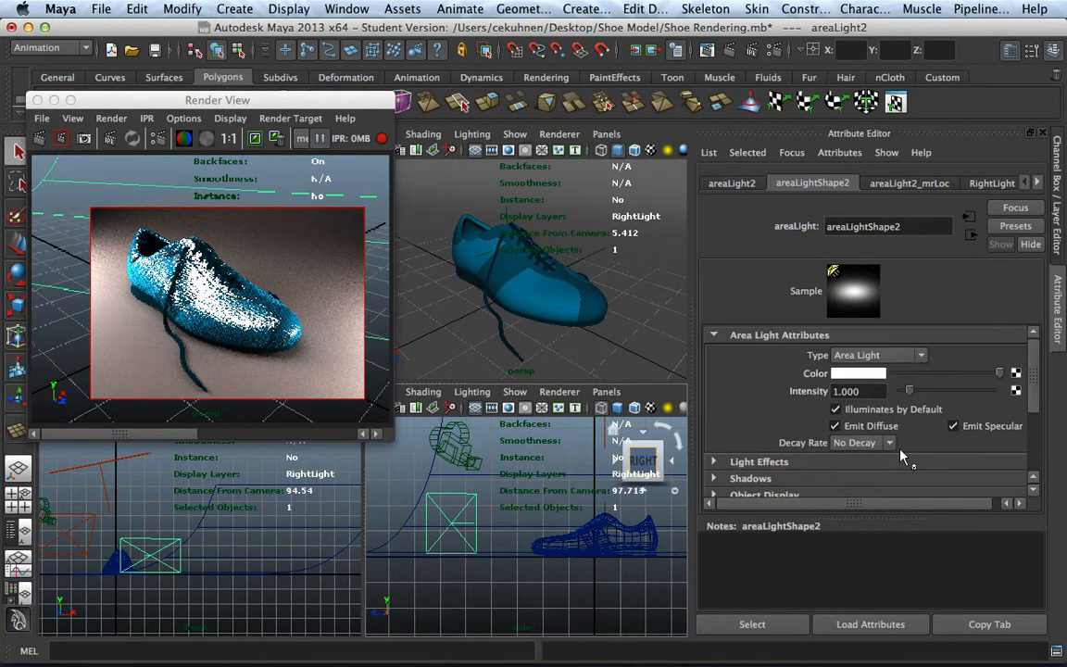
click(712, 335)
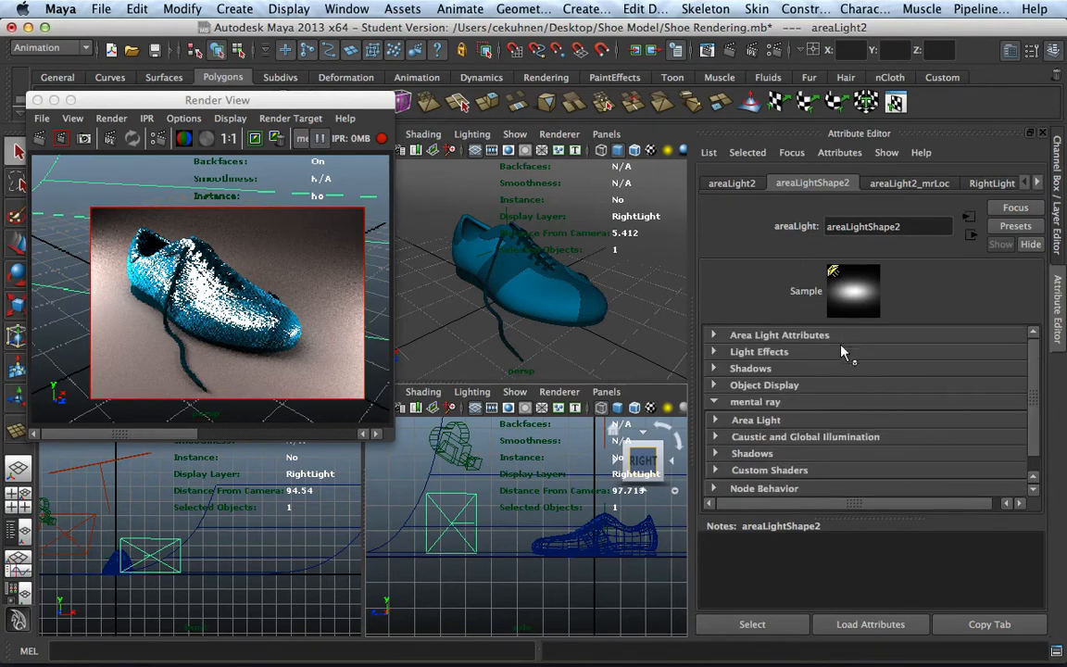
click(715, 420)
scroll(713, 376, down, 4)
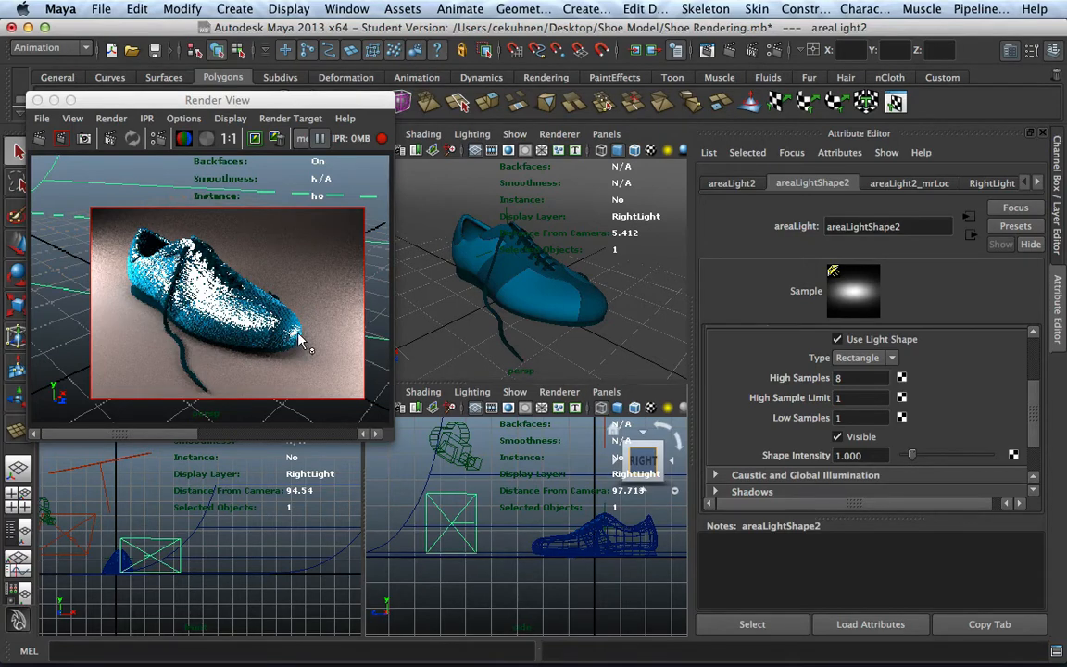
scroll(879, 379, up, 5)
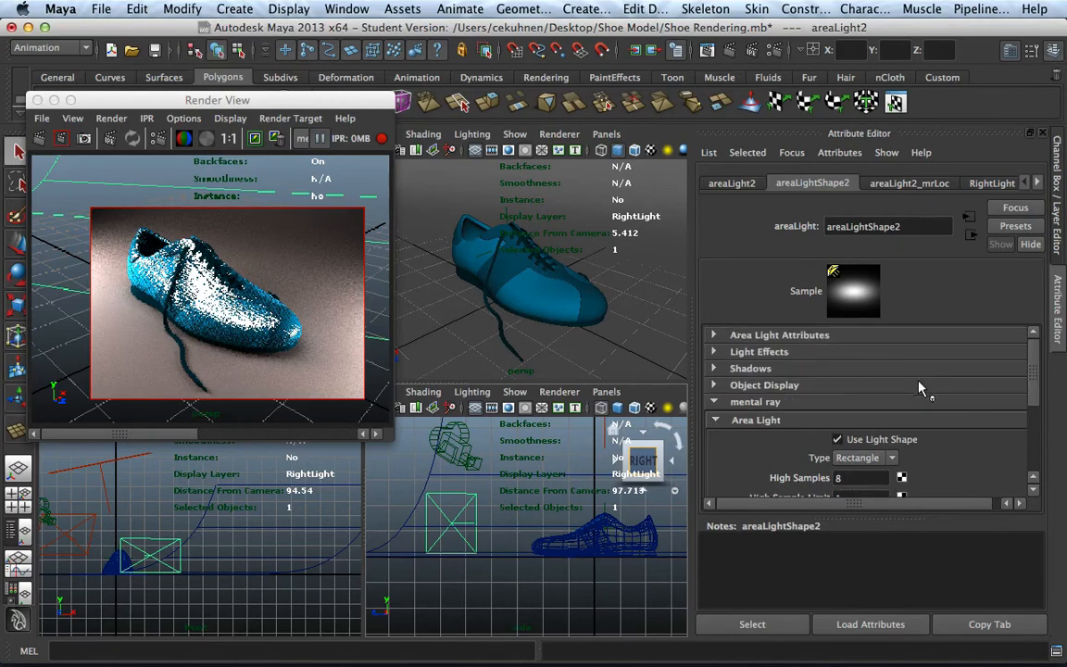
click(714, 421)
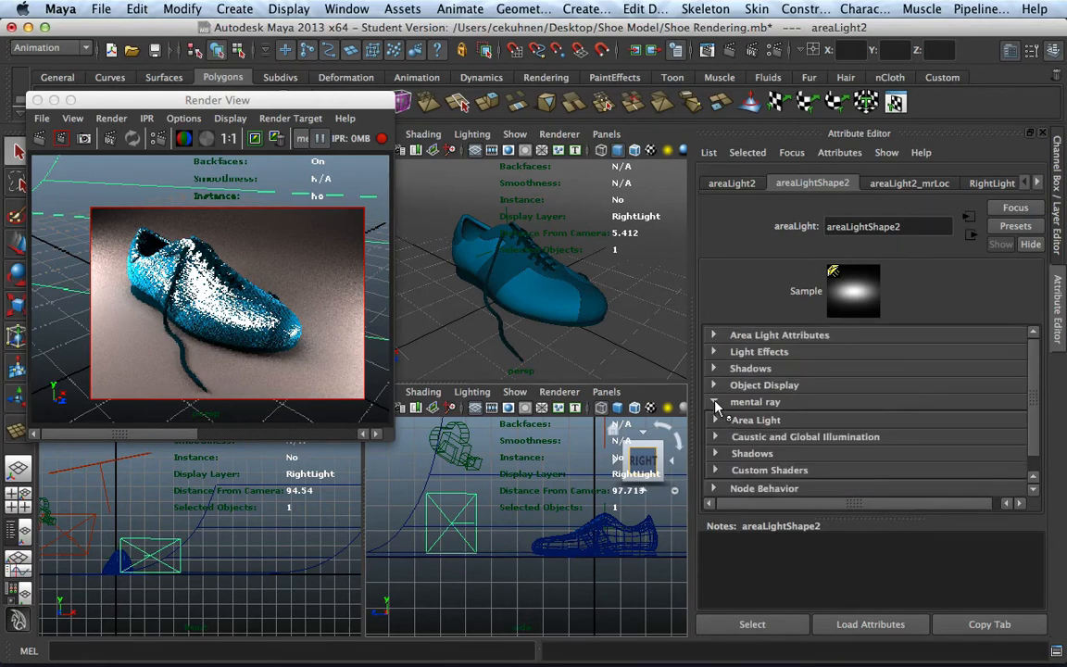
click(713, 401)
Step: Recheck the list of quality presets in the render settings and close the settings without choosing one
click(701, 49)
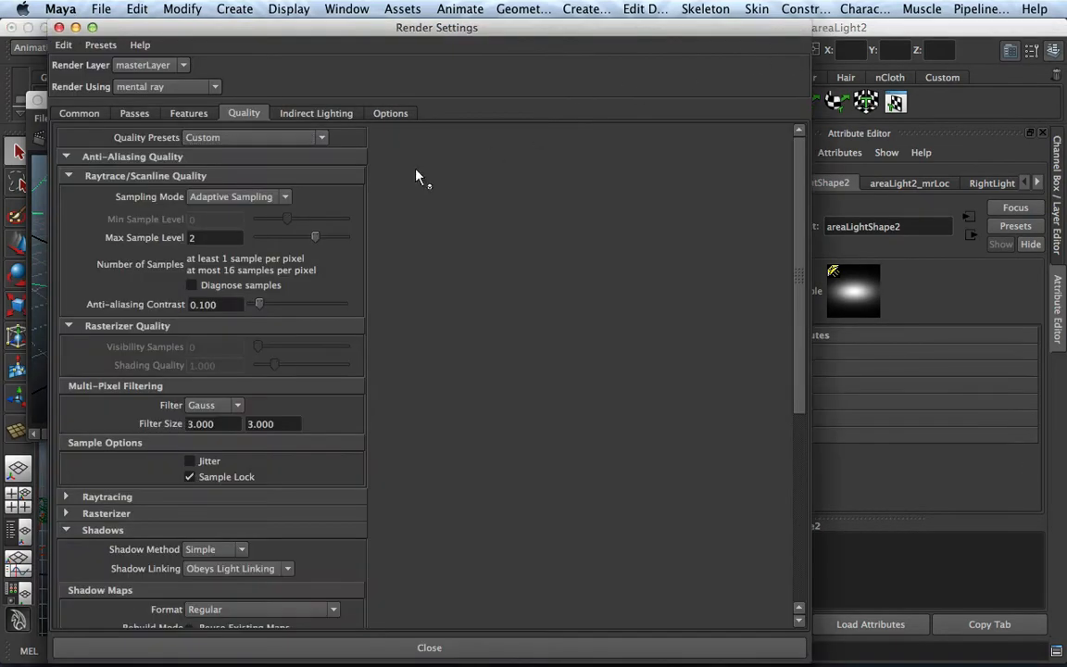
click(315, 137)
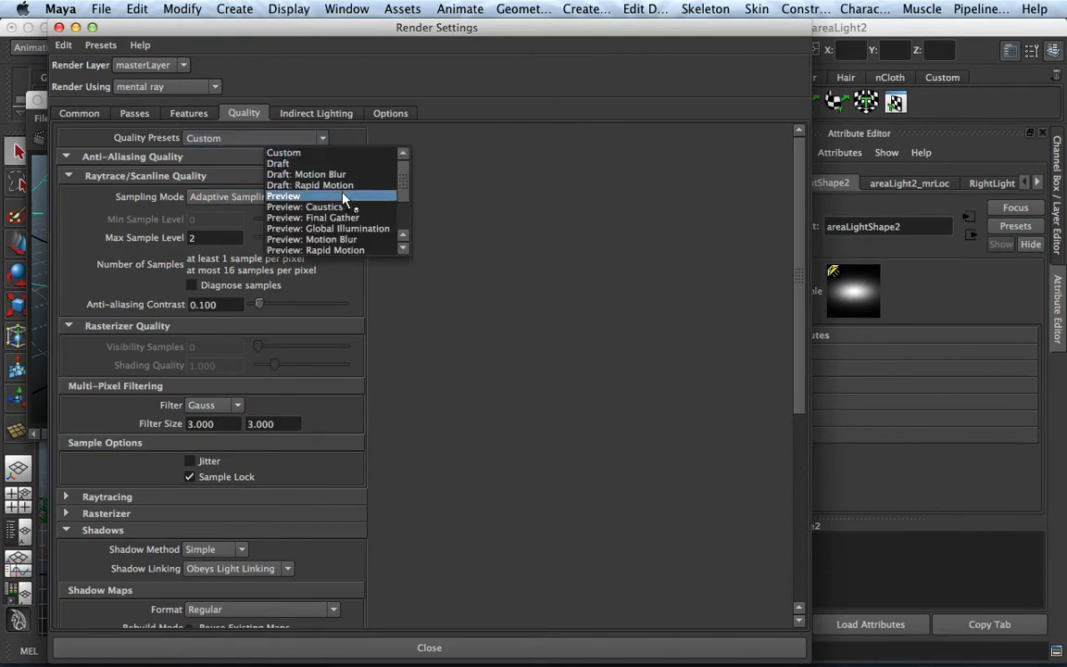
scroll(400, 195, down, 3)
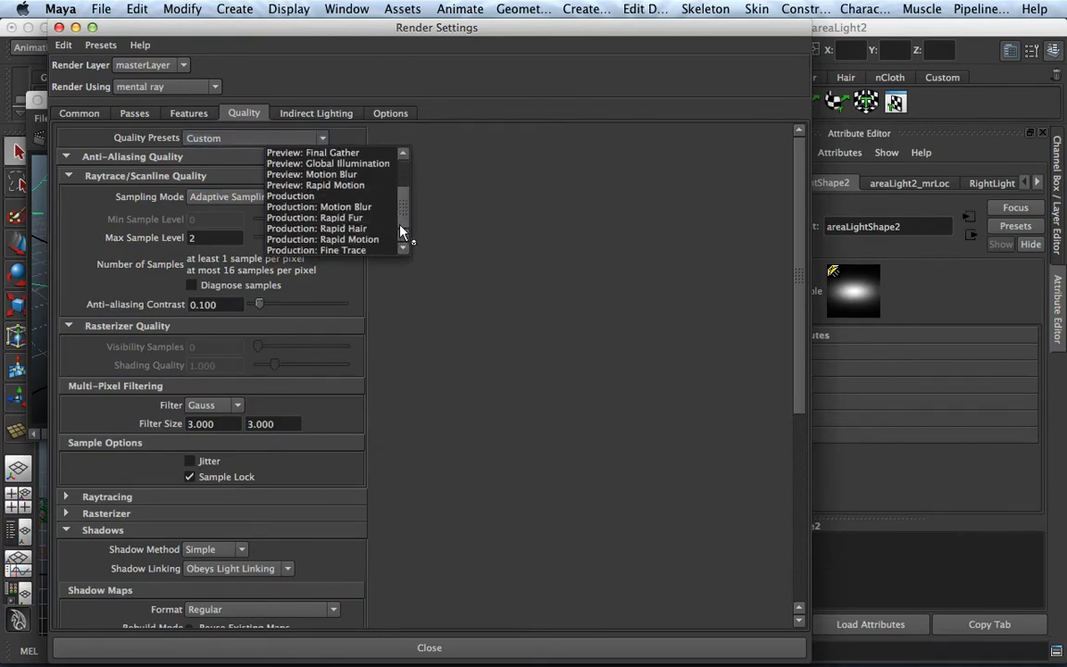
scroll(404, 206, up, 3)
click(610, 209)
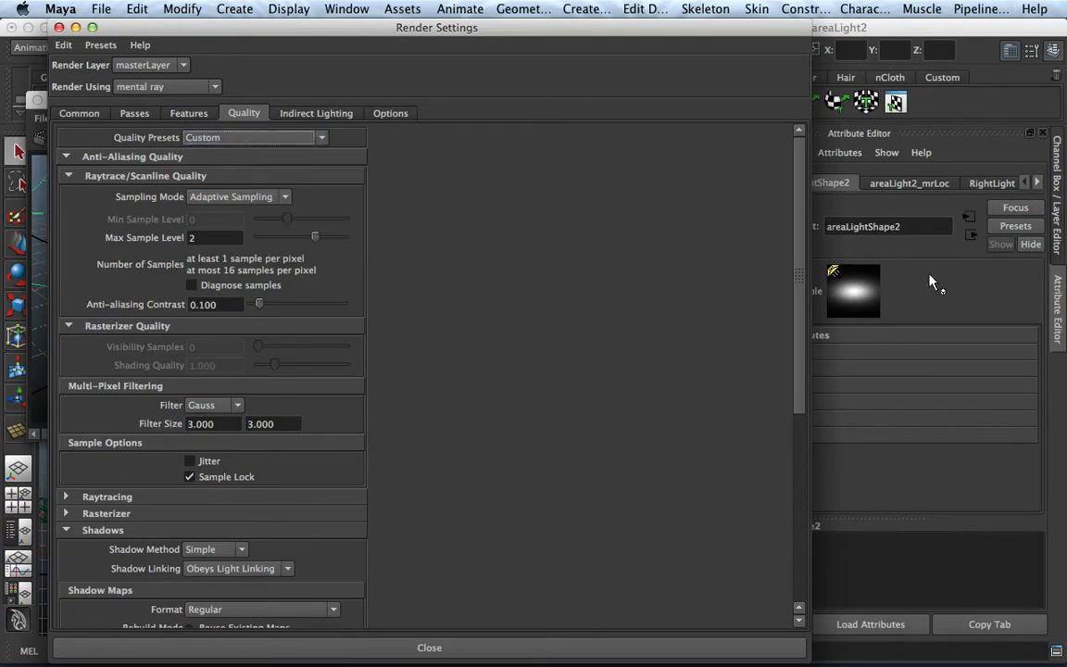
click(59, 27)
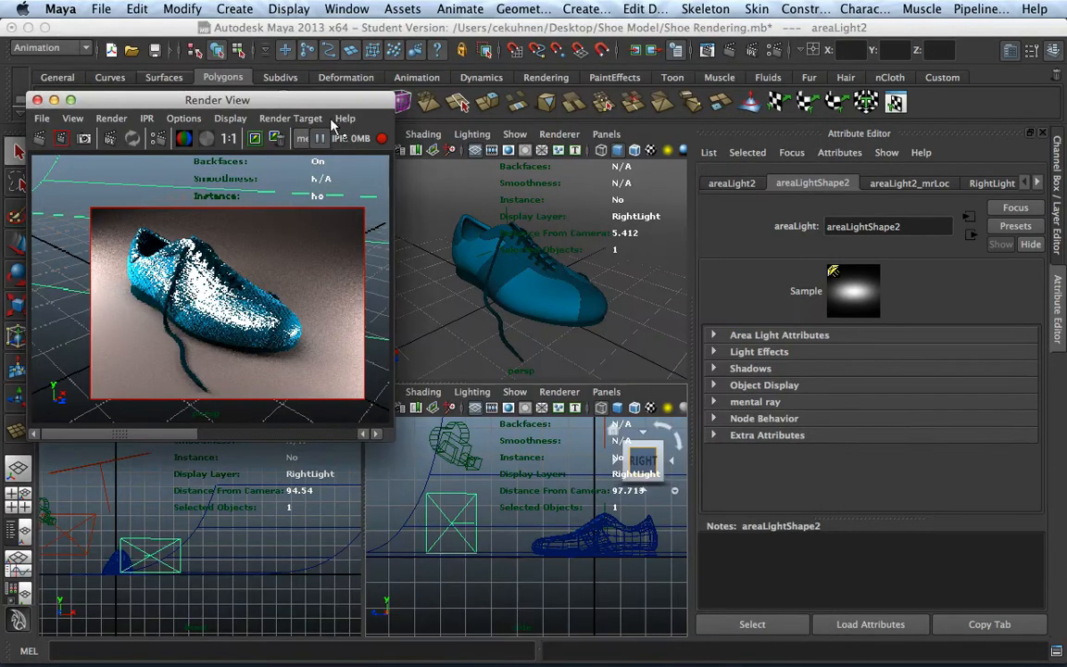
Step: Select the shoe body mesh and open the reflection settings of its mia_material_x1 material
click(714, 369)
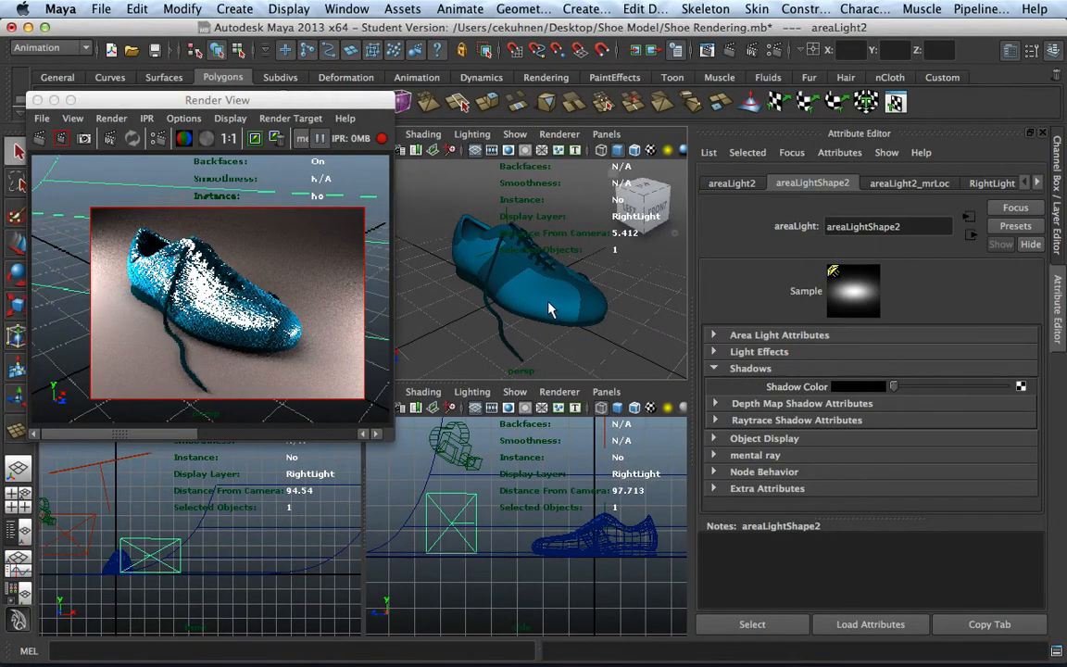
click(574, 547)
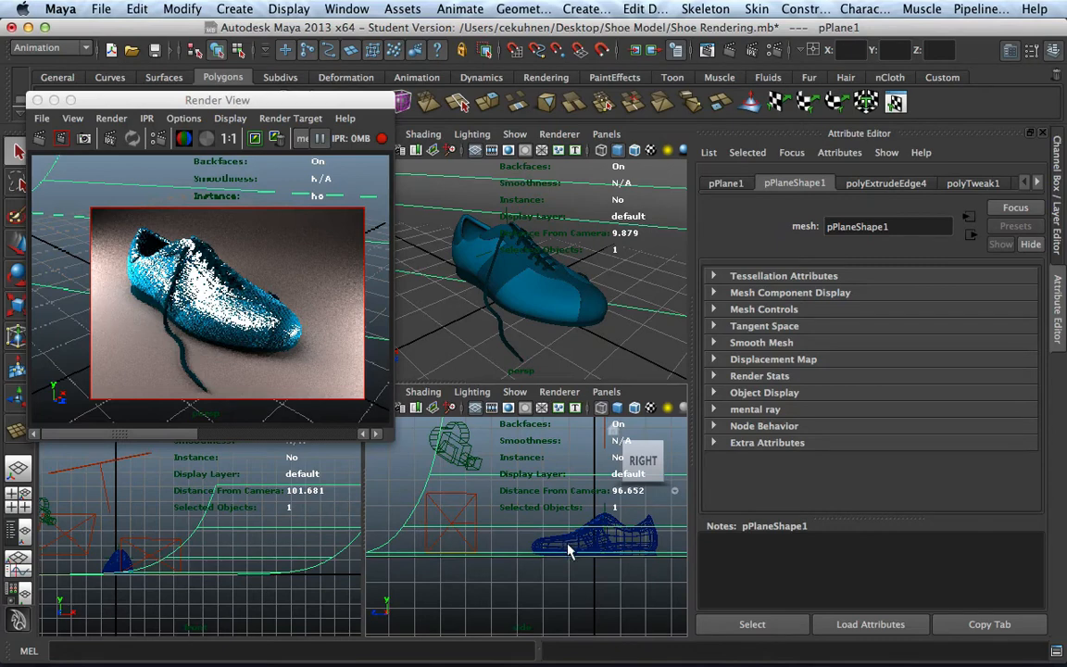
click(118, 560)
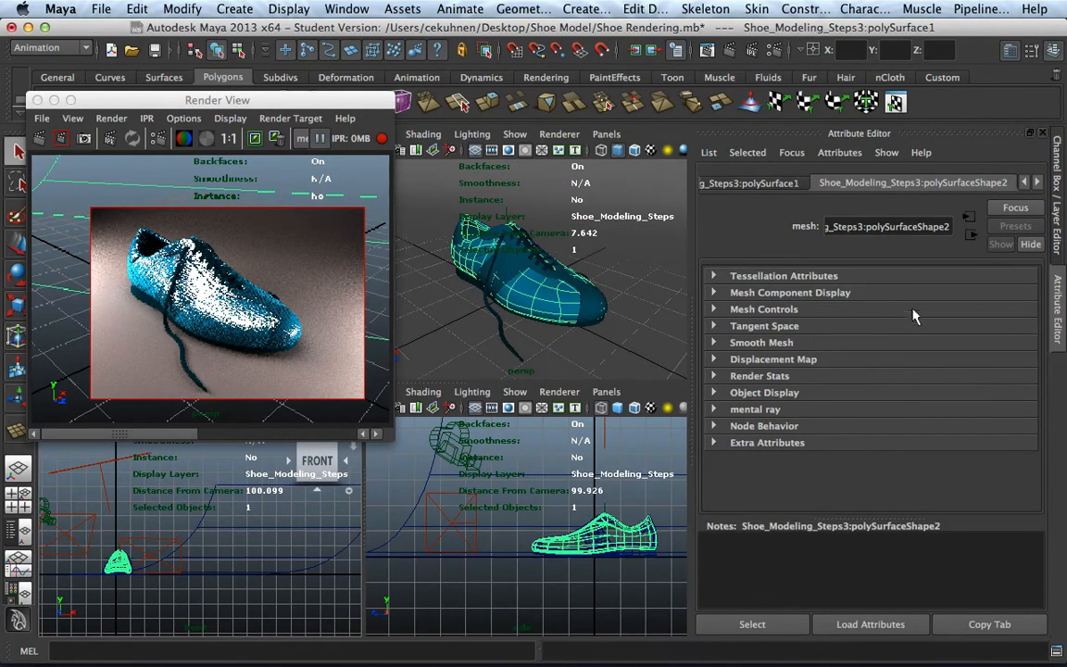
scroll(940, 183, down, 1)
click(981, 185)
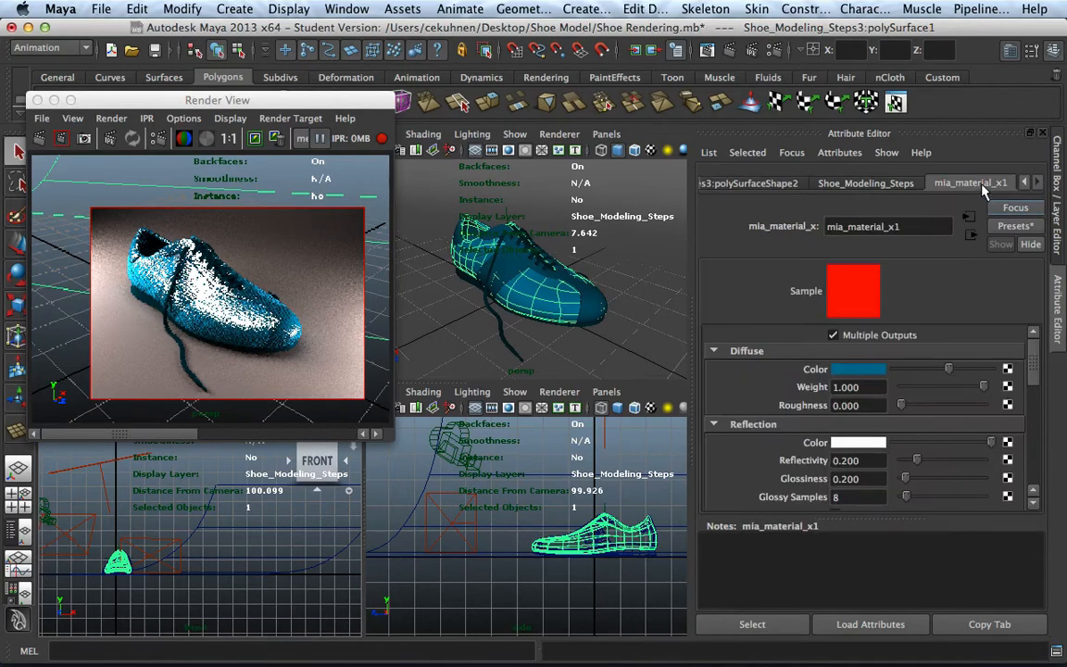
scroll(868, 351, down, 3)
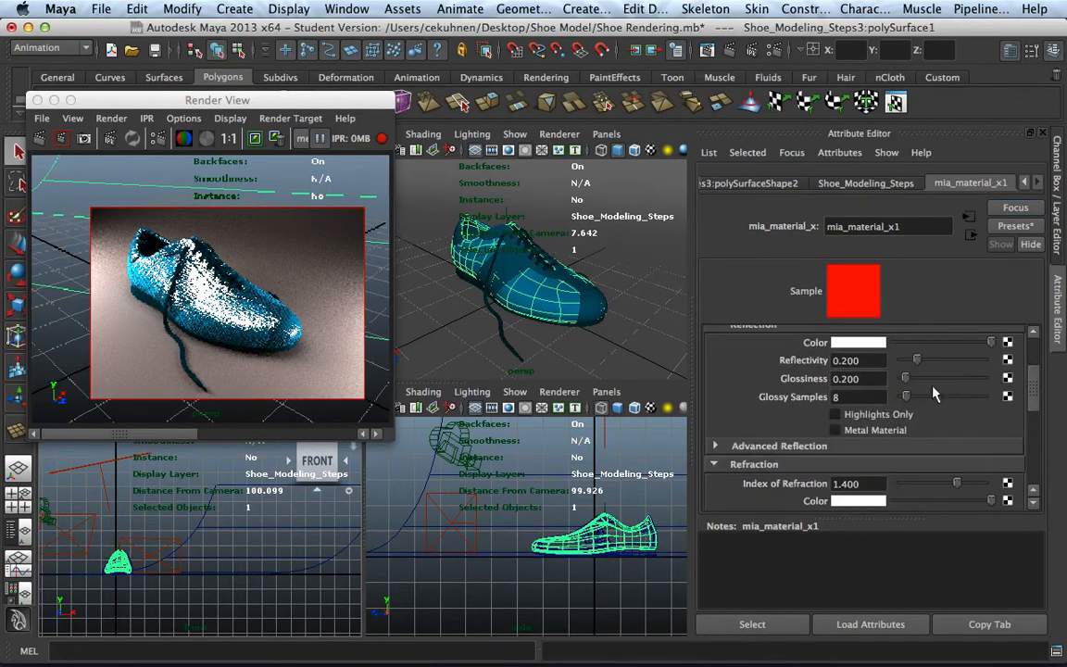
Step: Try a Glossy Samples value of 20 on the shoe material and return it to 8
double_click(871, 396)
drag(851, 397, 823, 397)
text(20)
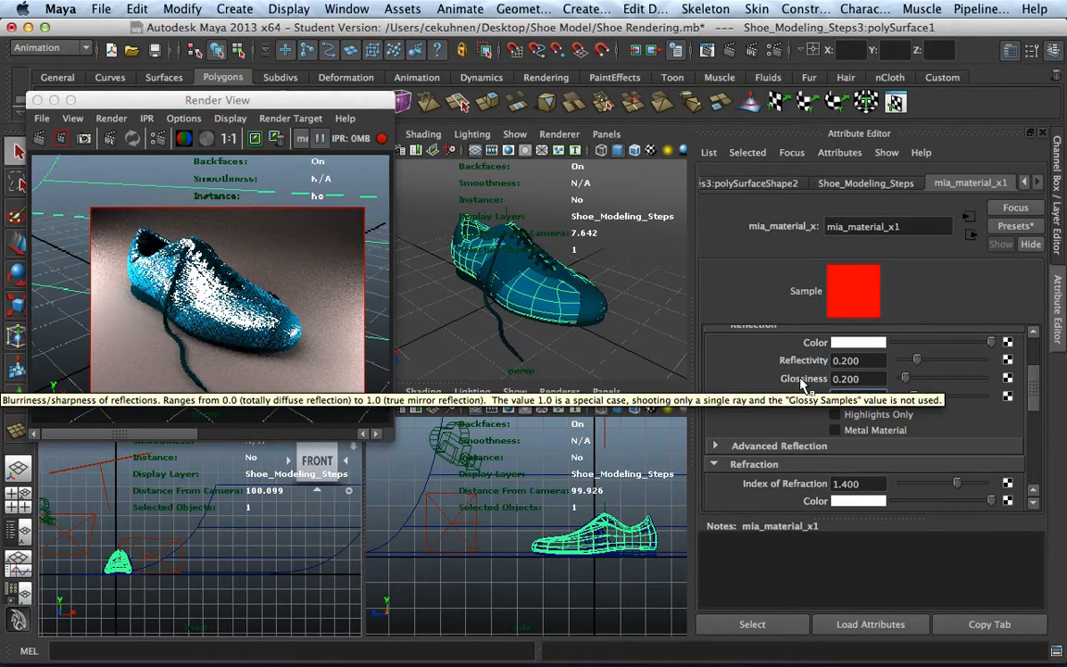
click(829, 396)
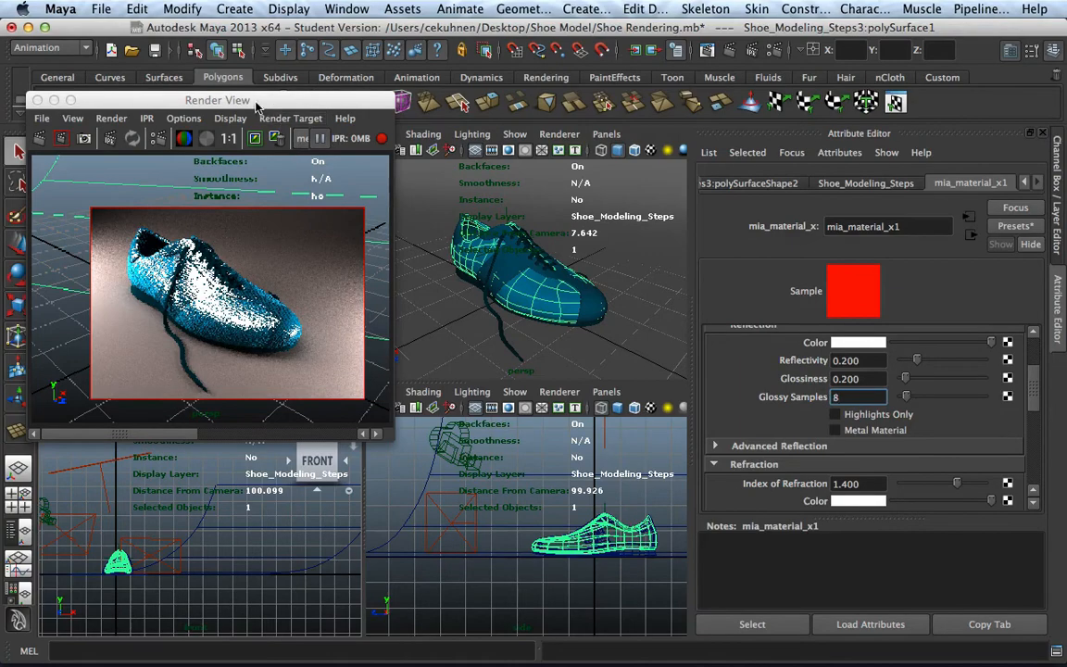
Step: Close the Render View and apply the Preview quality preset in the render settings
drag(259, 102, 481, 179)
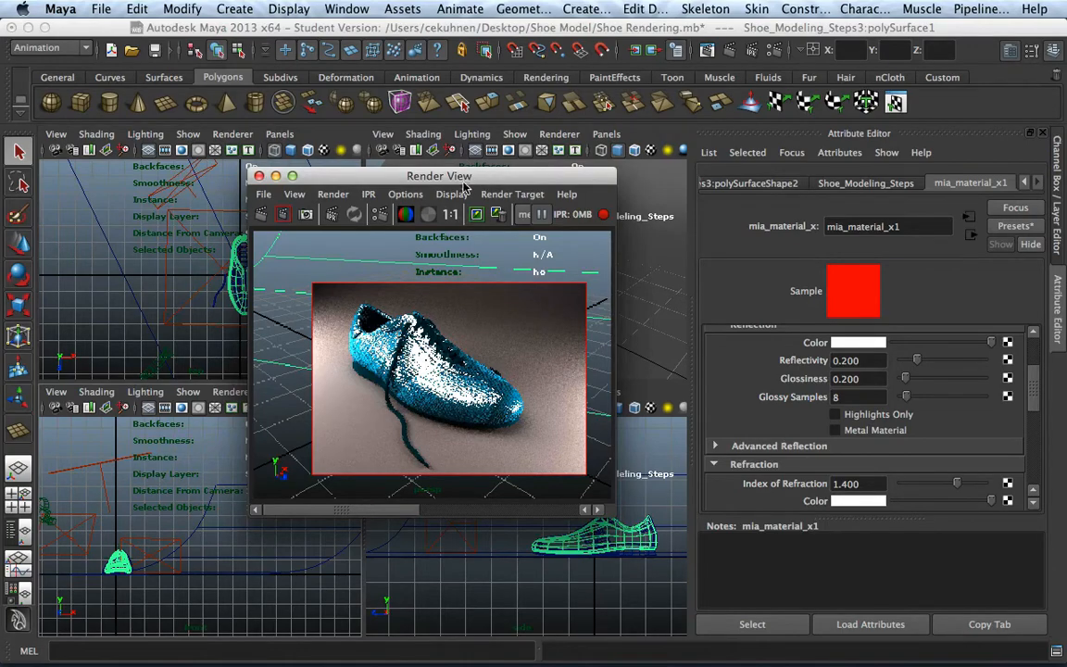
click(259, 175)
click(773, 56)
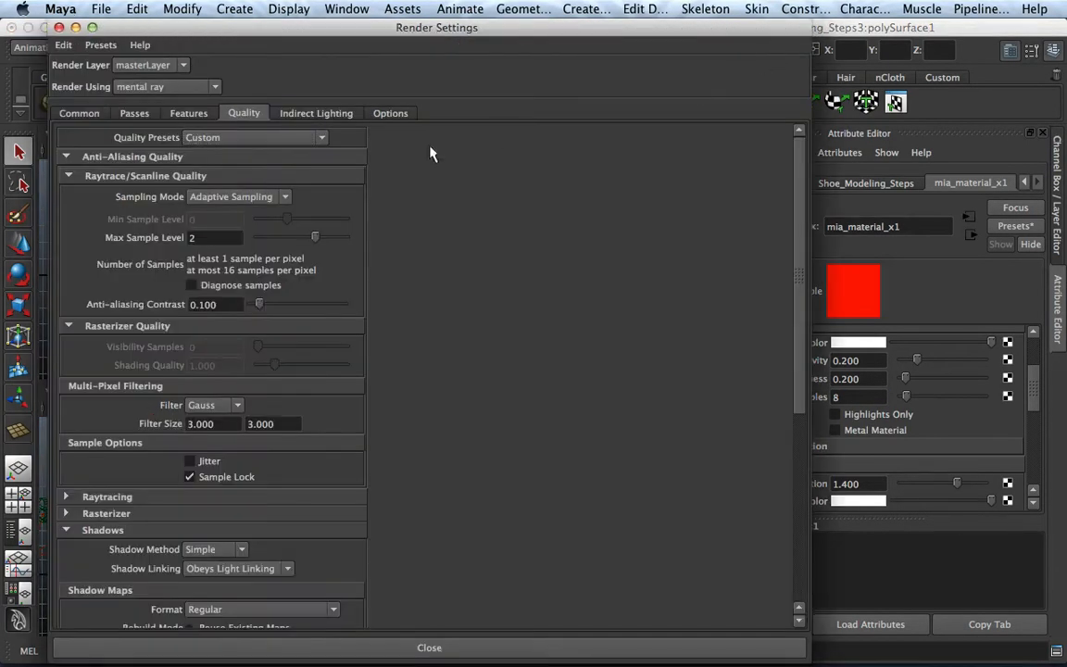
click(287, 137)
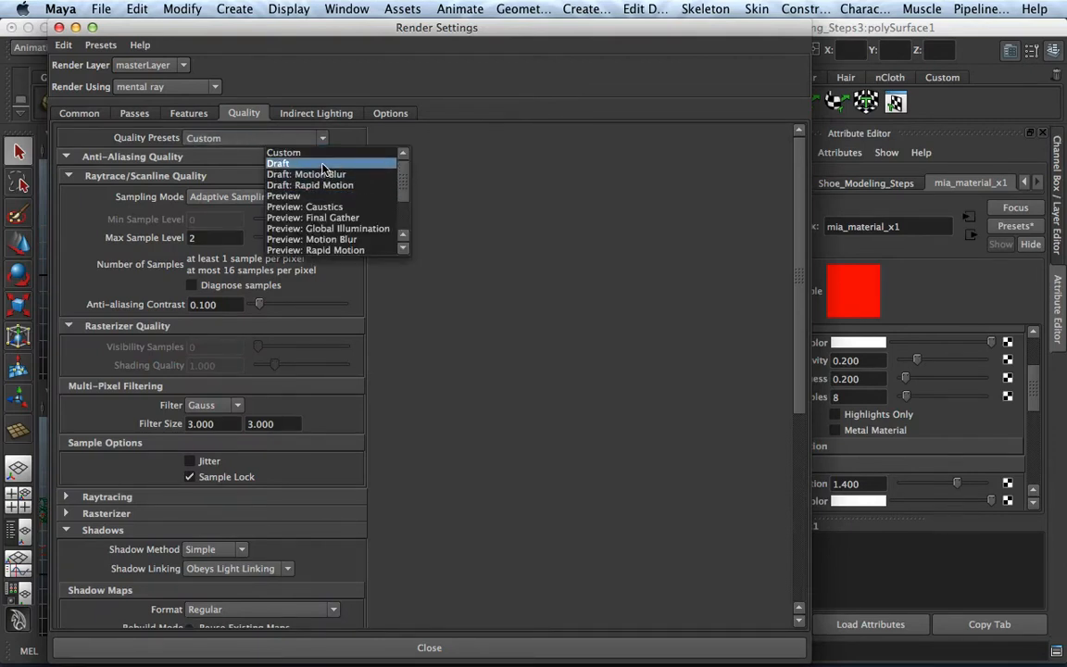
click(287, 195)
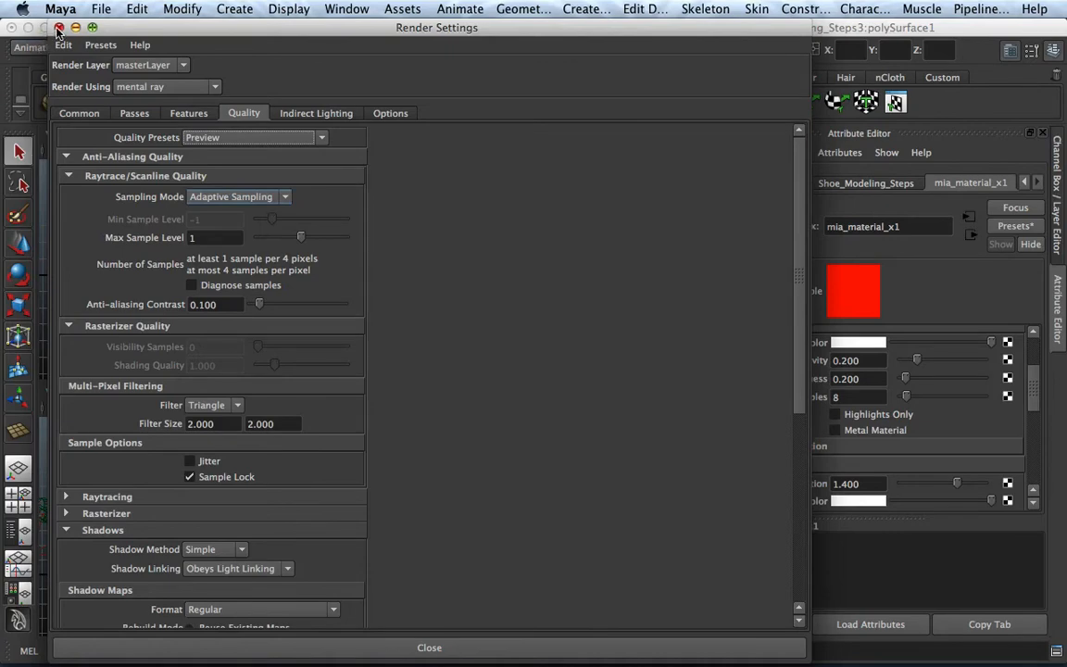
click(57, 28)
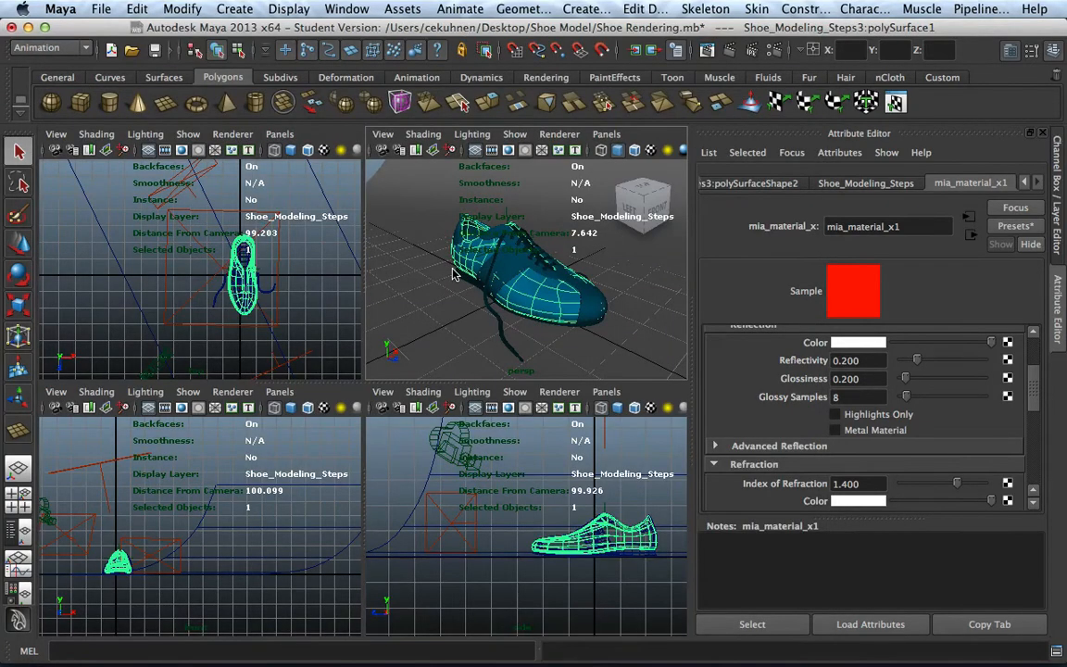
Step: Select the perspective camera and expand the mental ray section of its shape attributes
click(455, 452)
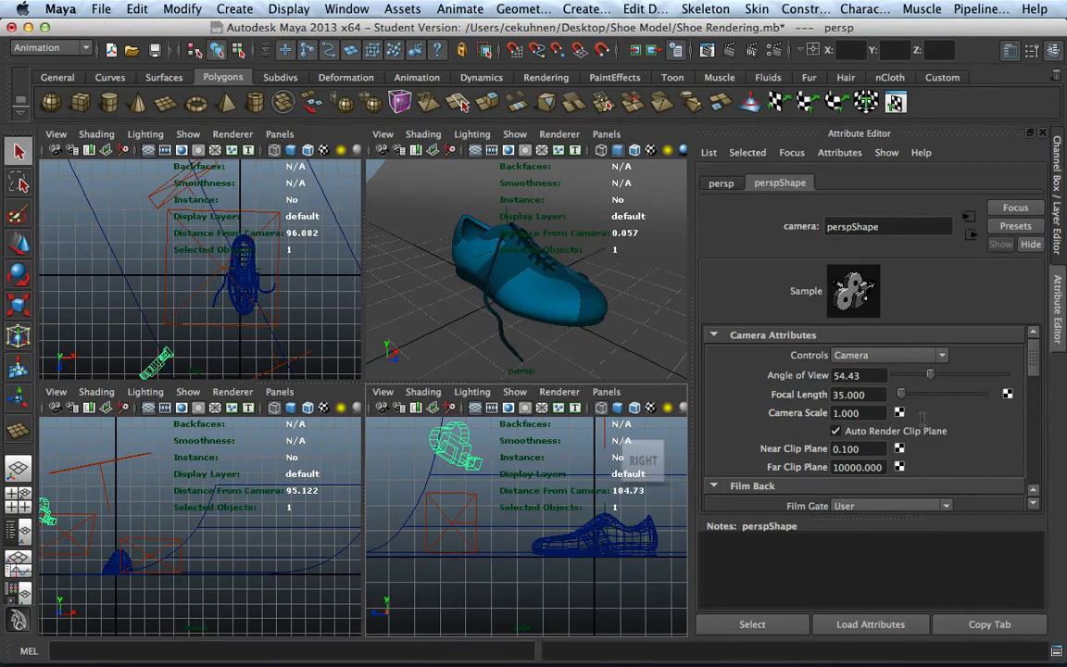
scroll(921, 417, down, 10)
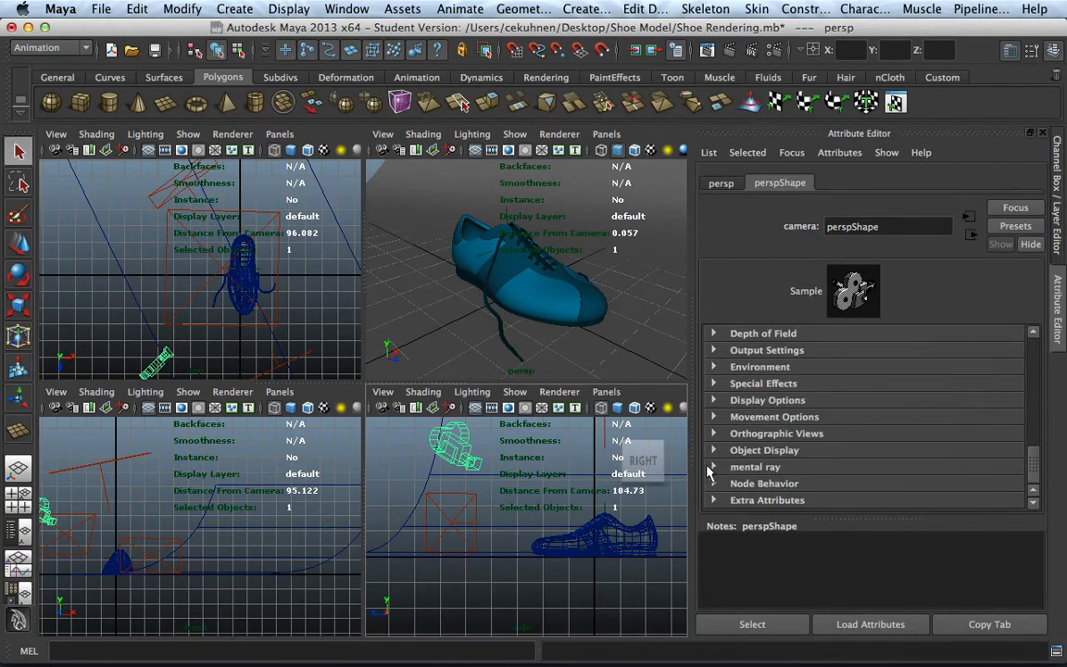
click(712, 466)
scroll(722, 445, down, 3)
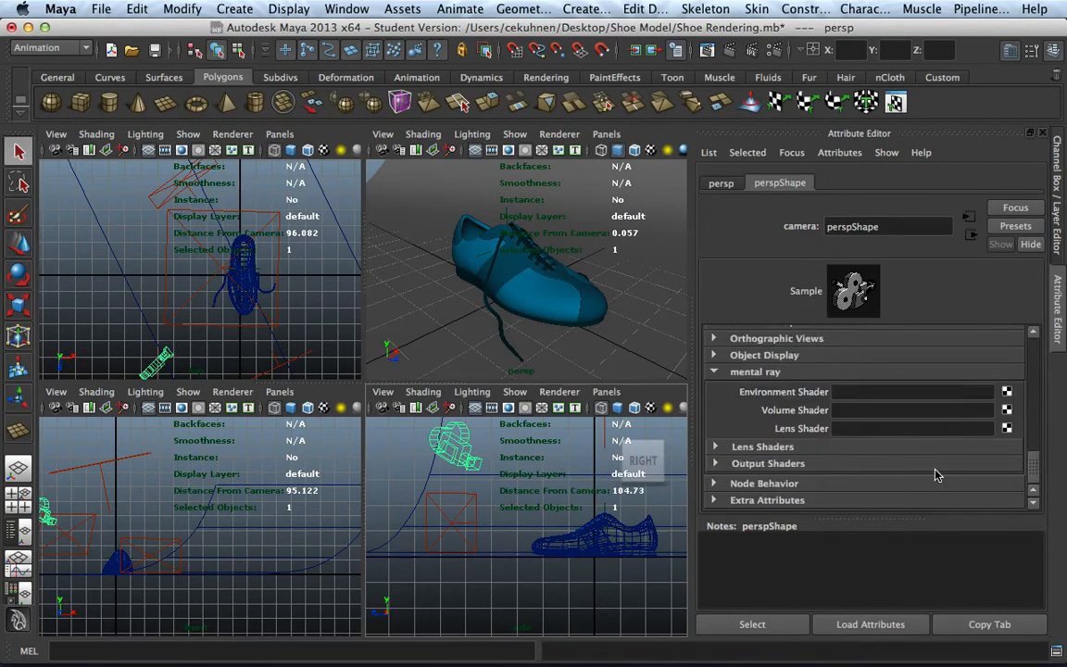
alt+drag(484, 295, 510, 297)
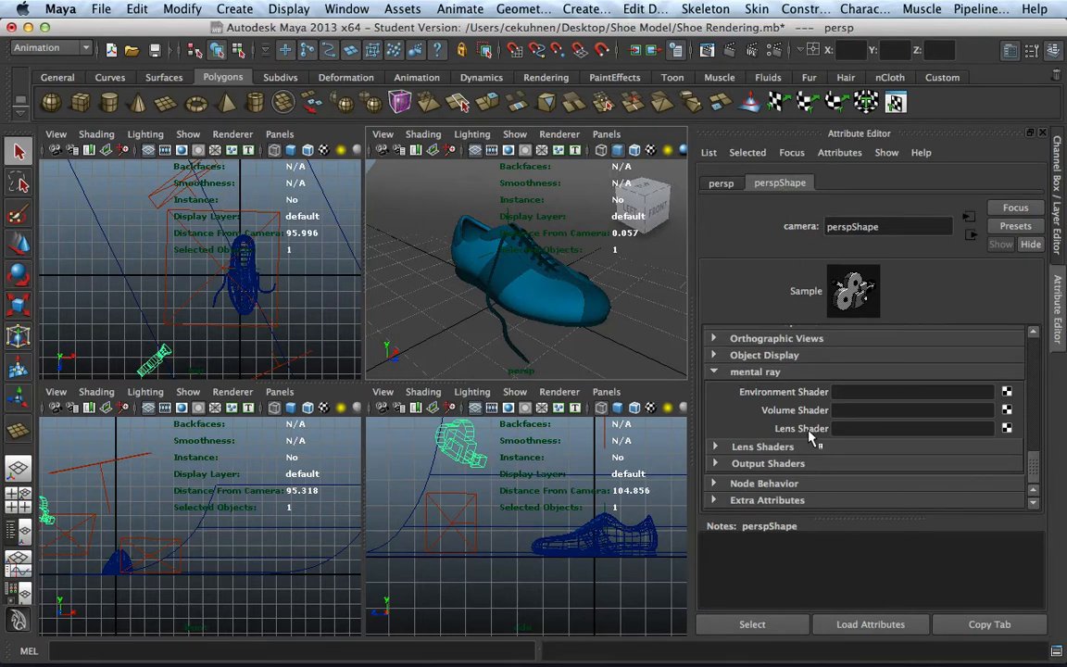
click(1007, 429)
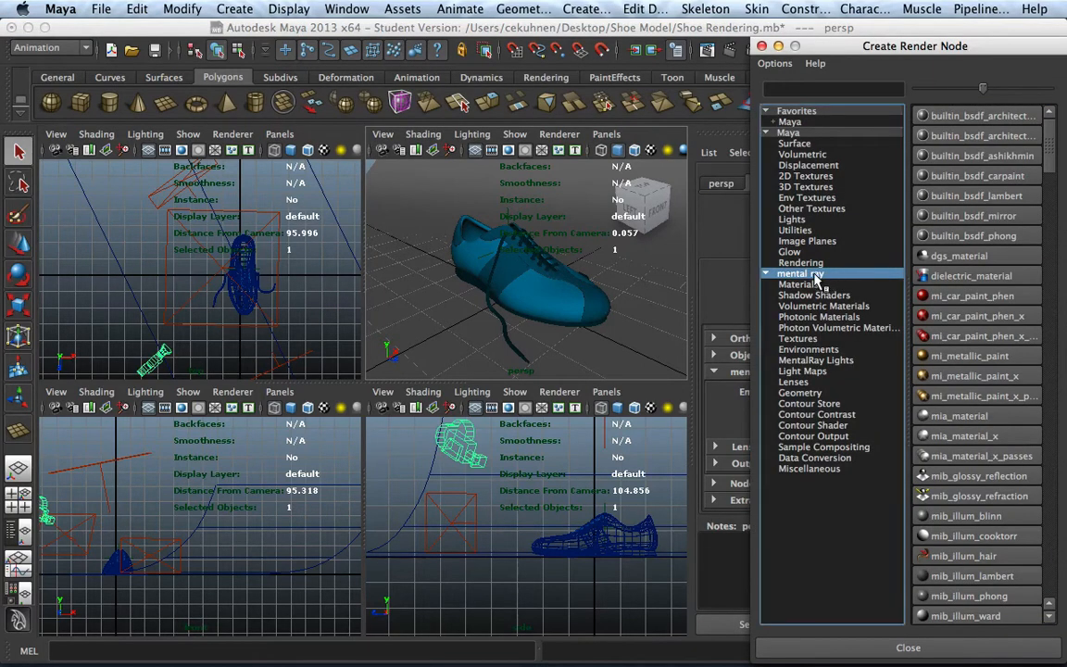
click(870, 382)
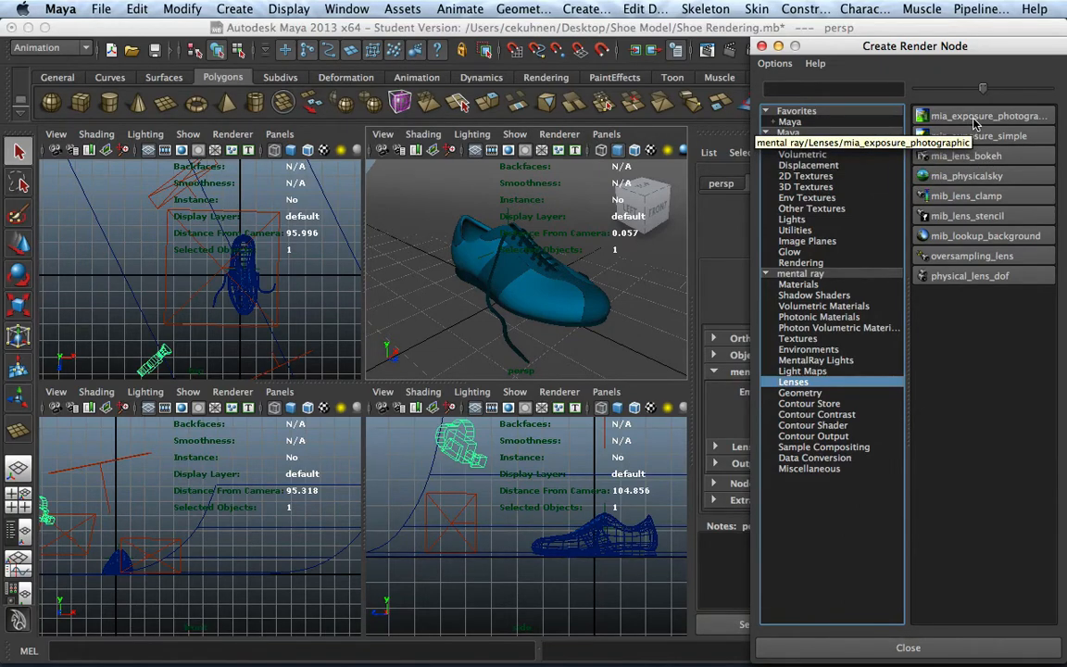
click(762, 46)
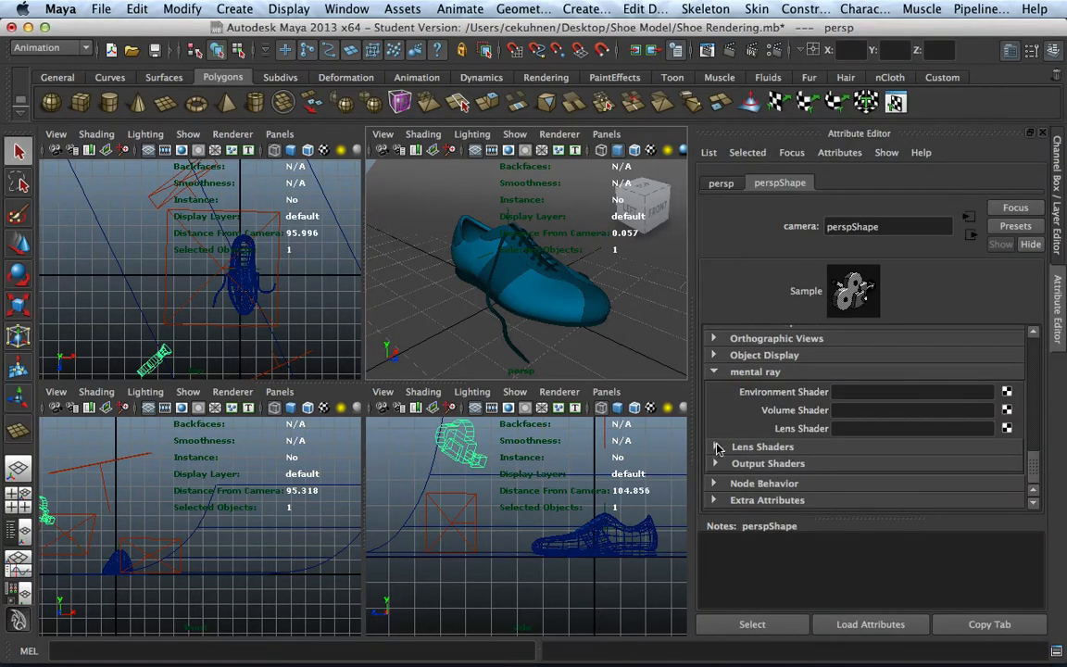
Step: Add a mia_exposure_photographic lens to the perspective camera's Lens Shaders list
click(718, 448)
scroll(809, 391, down, 3)
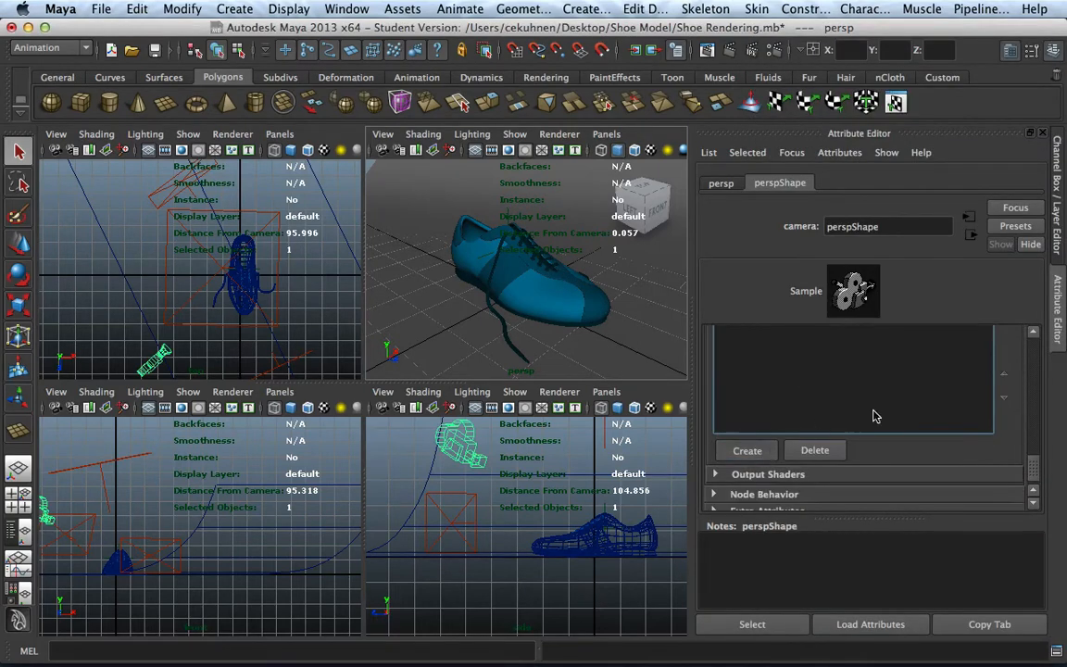
click(746, 450)
drag(774, 42, 320, 28)
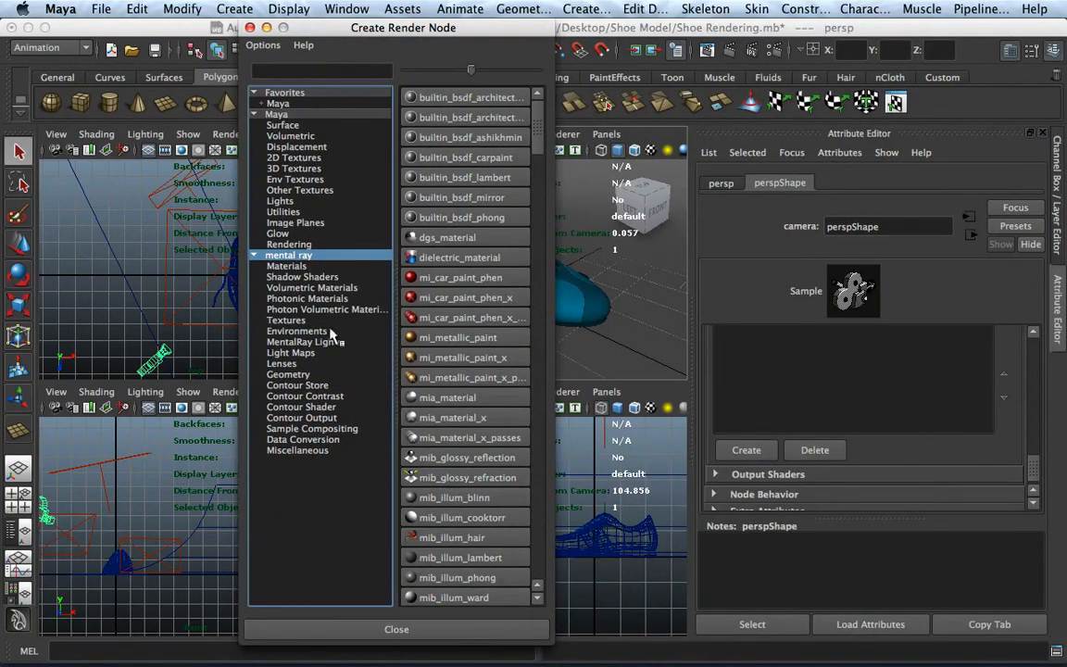
click(282, 363)
click(474, 98)
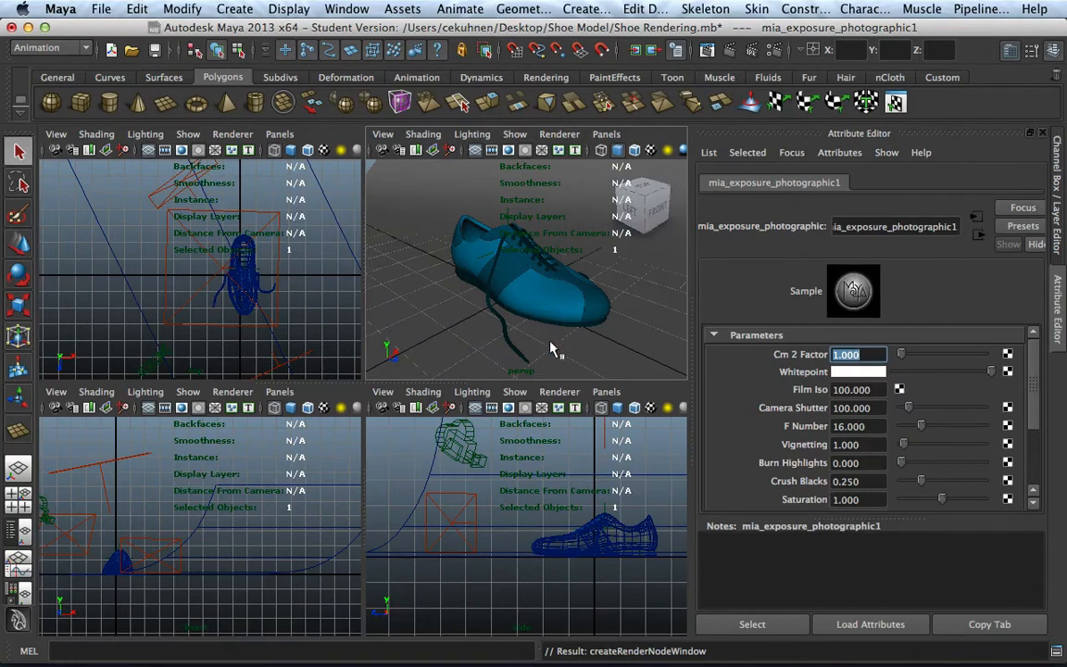
Step: Reselect the perspective camera and open the settings of its photographic exposure lens shader
click(469, 462)
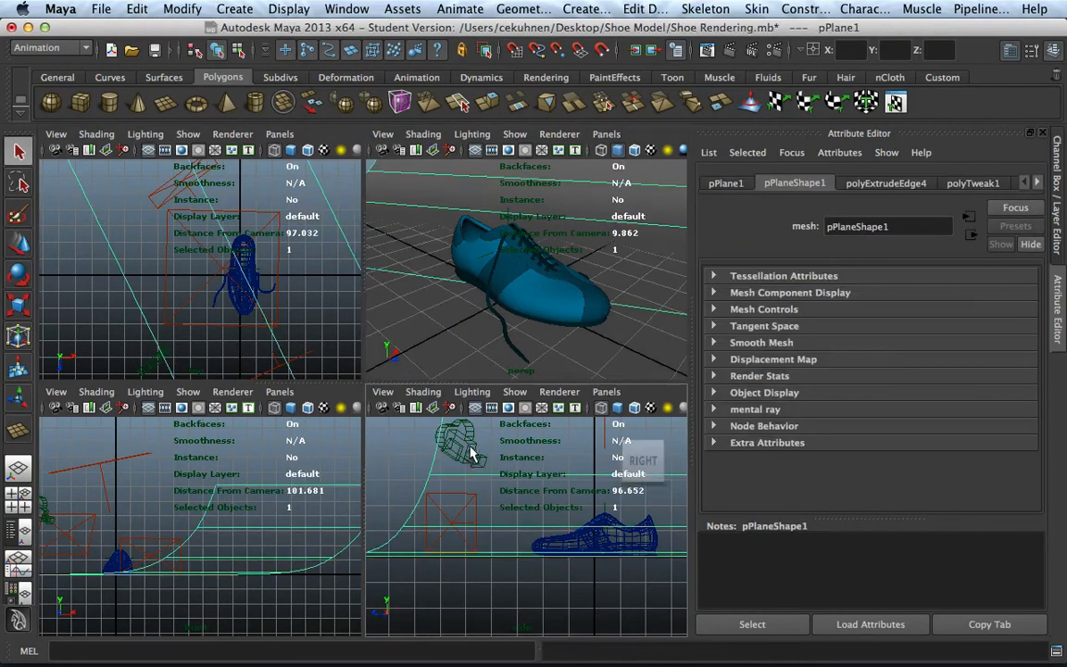
click(477, 450)
scroll(916, 408, up, 2)
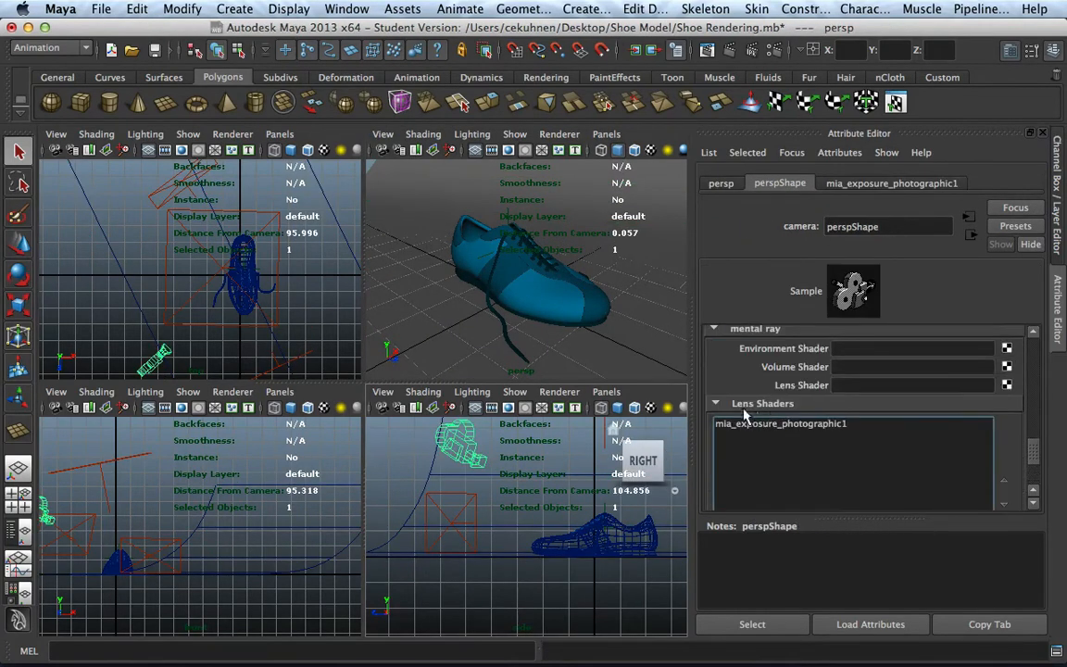
scroll(778, 380, up, 1)
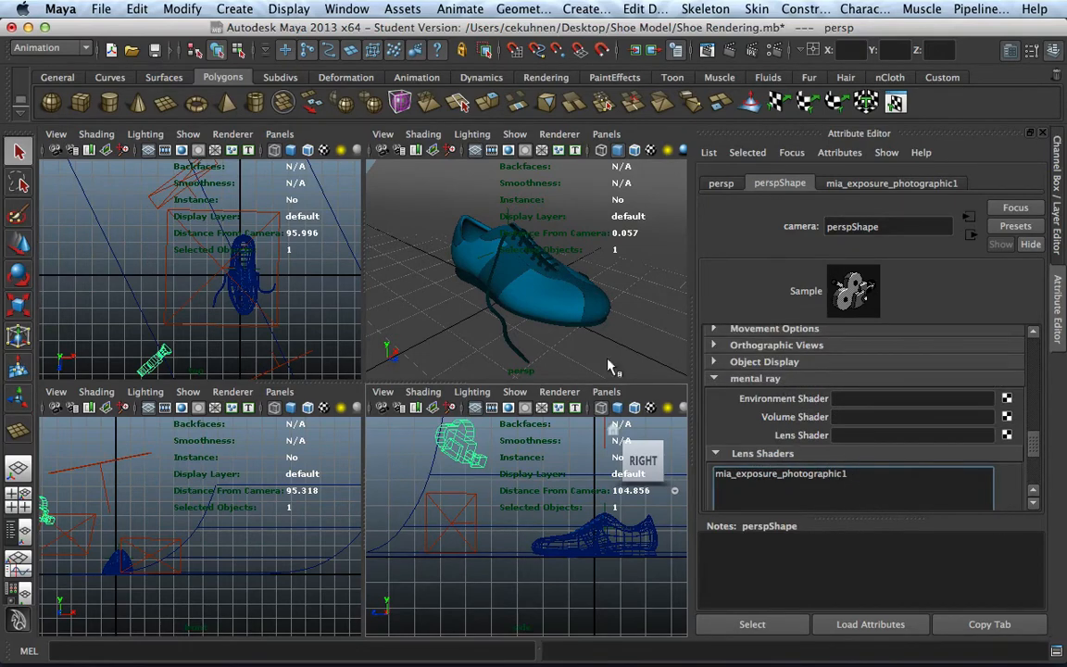
click(880, 183)
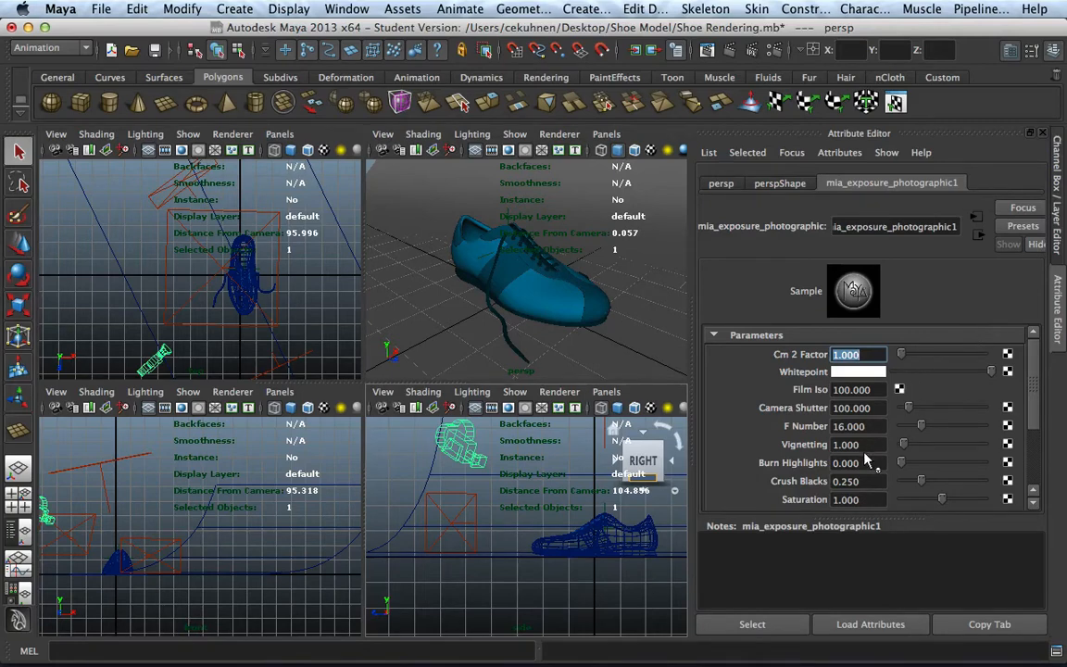
Step: Set the exposure shader's Film Iso to 800 and its Camera Shutter to 10
scroll(865, 460, down, 2)
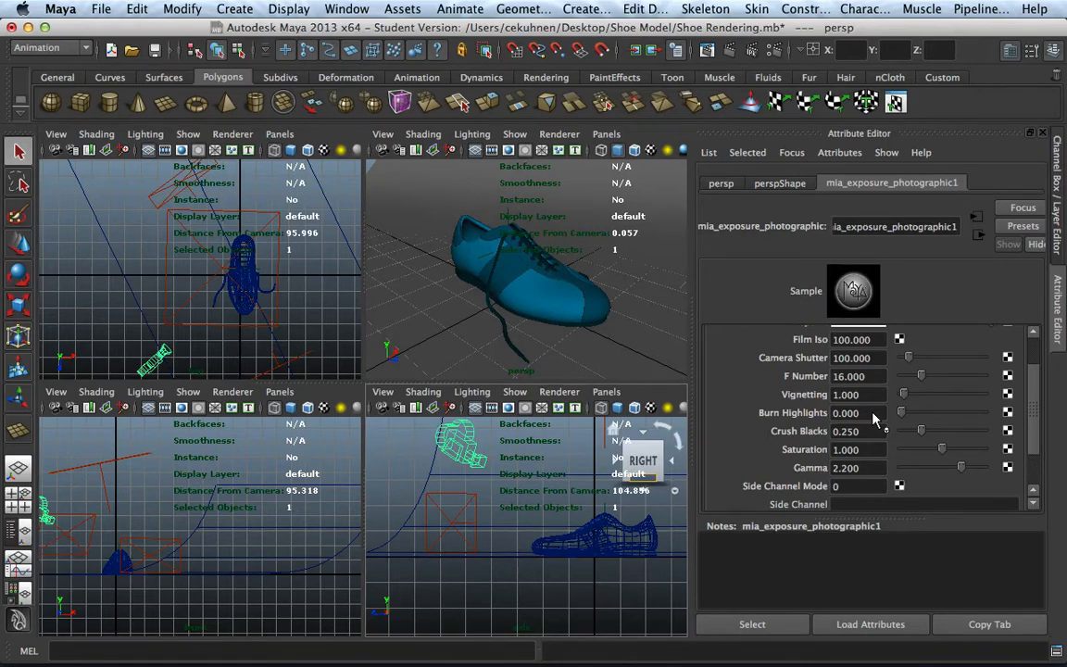
scroll(873, 420, up, 3)
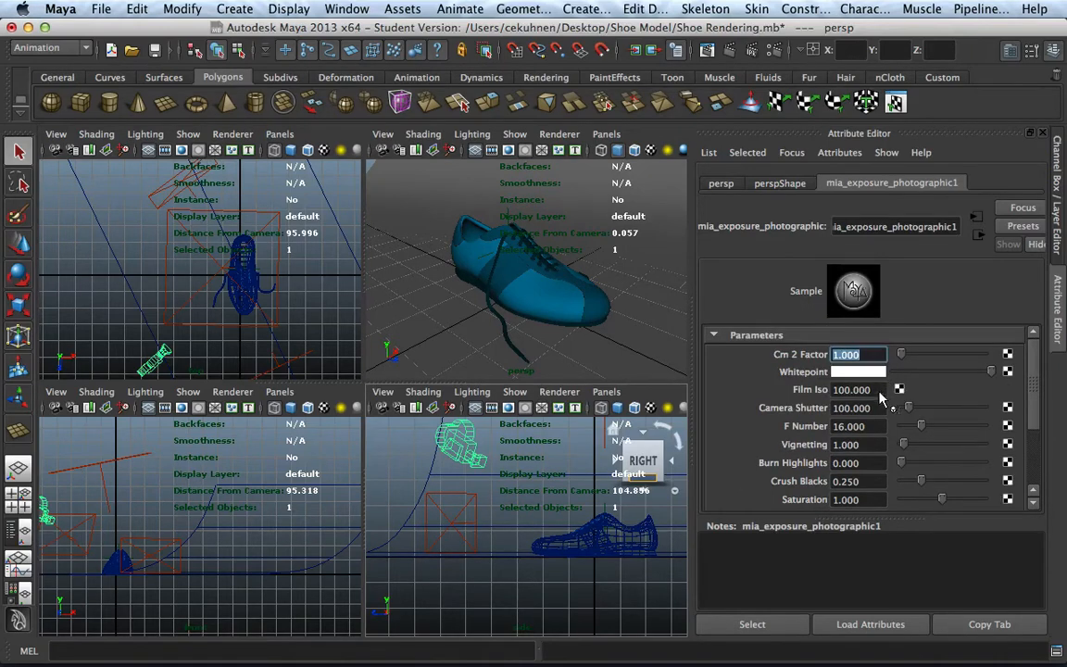
click(874, 390)
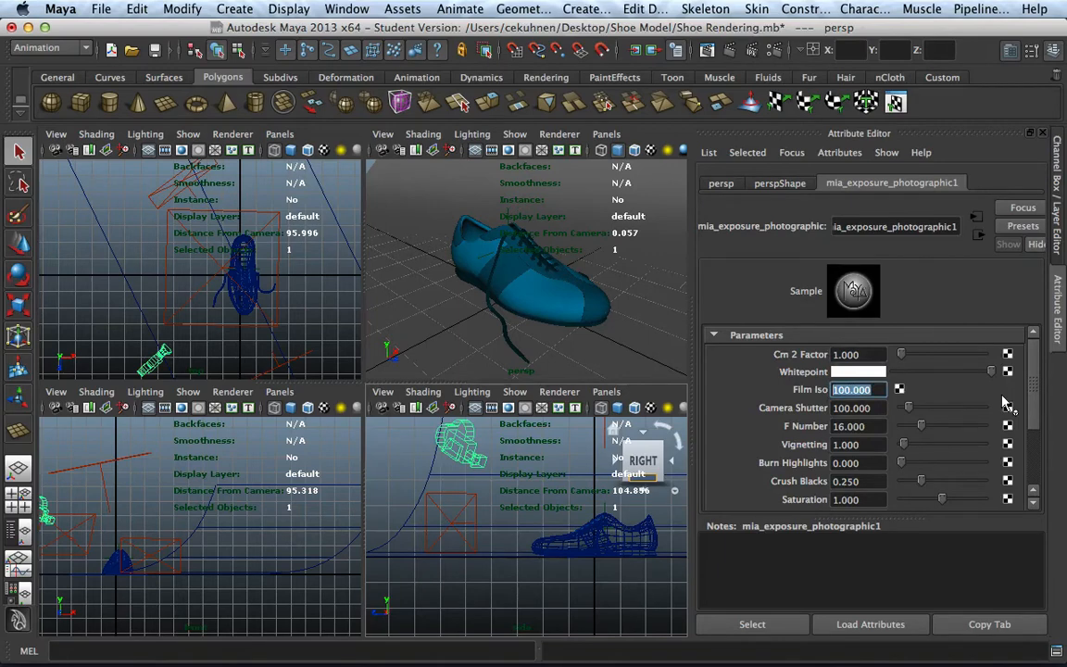
text(800)
key(Return)
click(876, 407)
text(10.000)
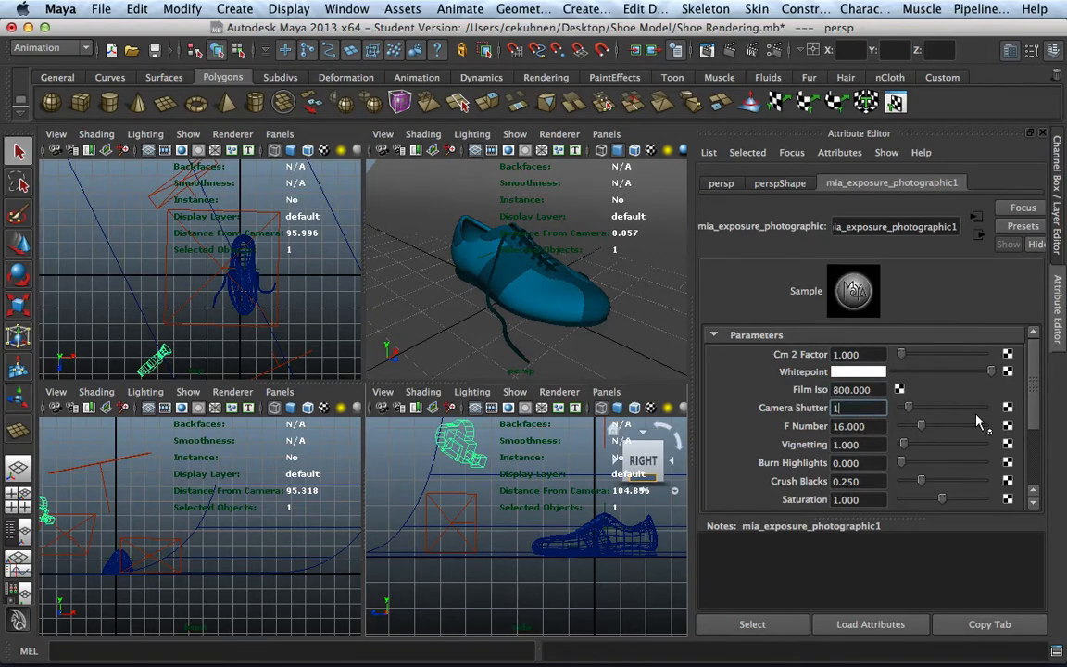
Step: Render the perspective view to check the exposure and close the Render View
click(435, 268)
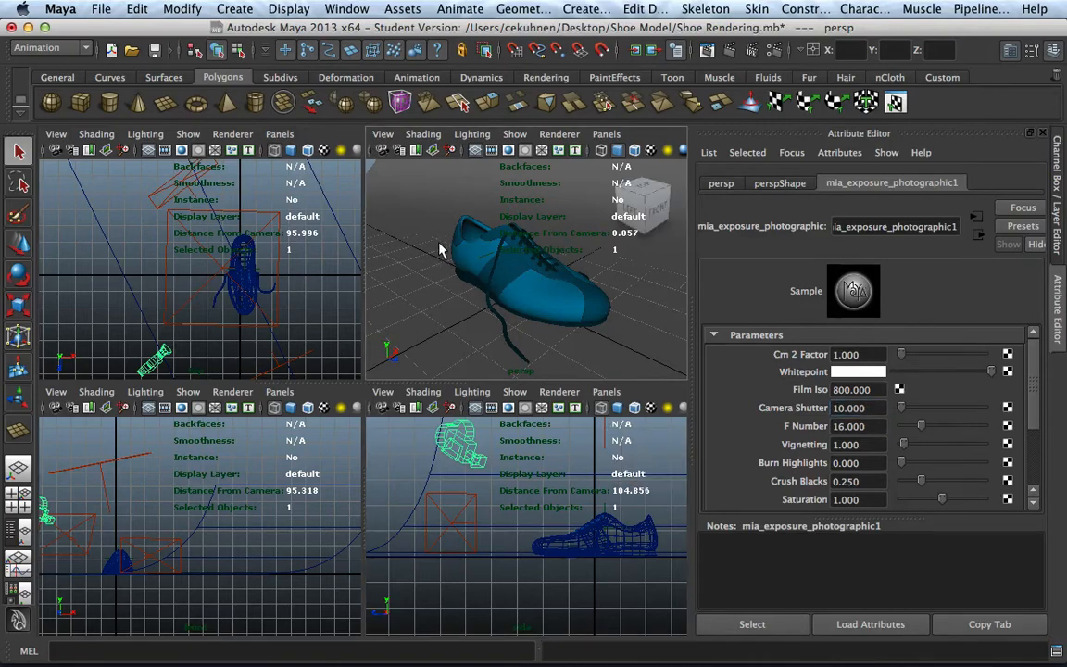
click(729, 51)
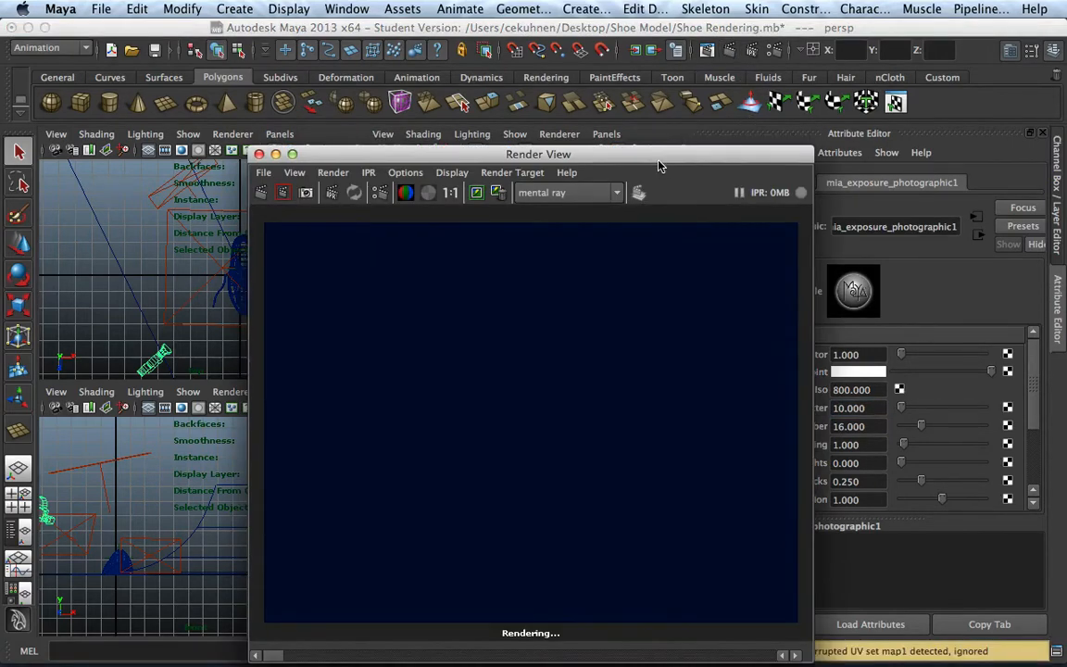
drag(657, 163, 495, 71)
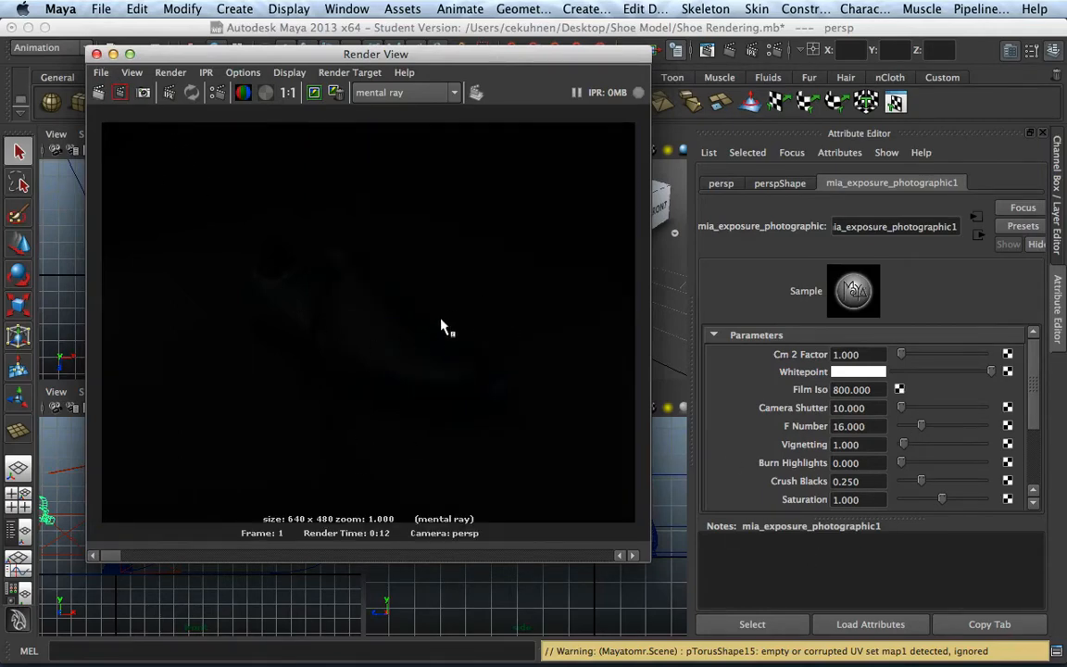
click(443, 326)
click(96, 53)
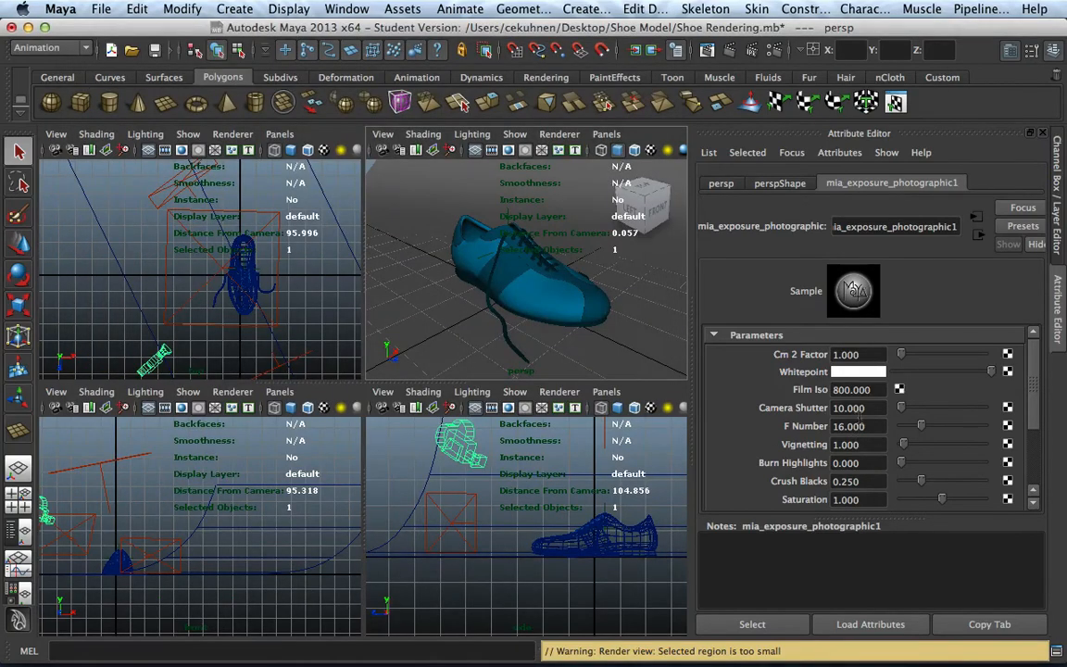
Step: Set the Camera Shutter to 1, test-render the perspective view and close the Render View
drag(871, 410, 811, 409)
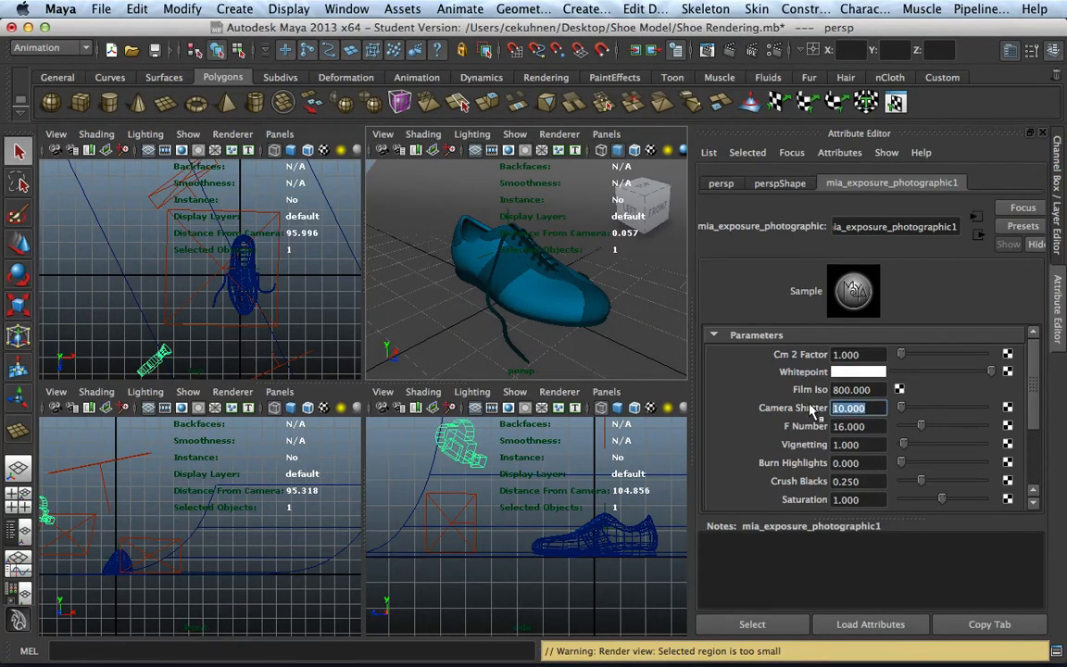
text(1)
key(Return)
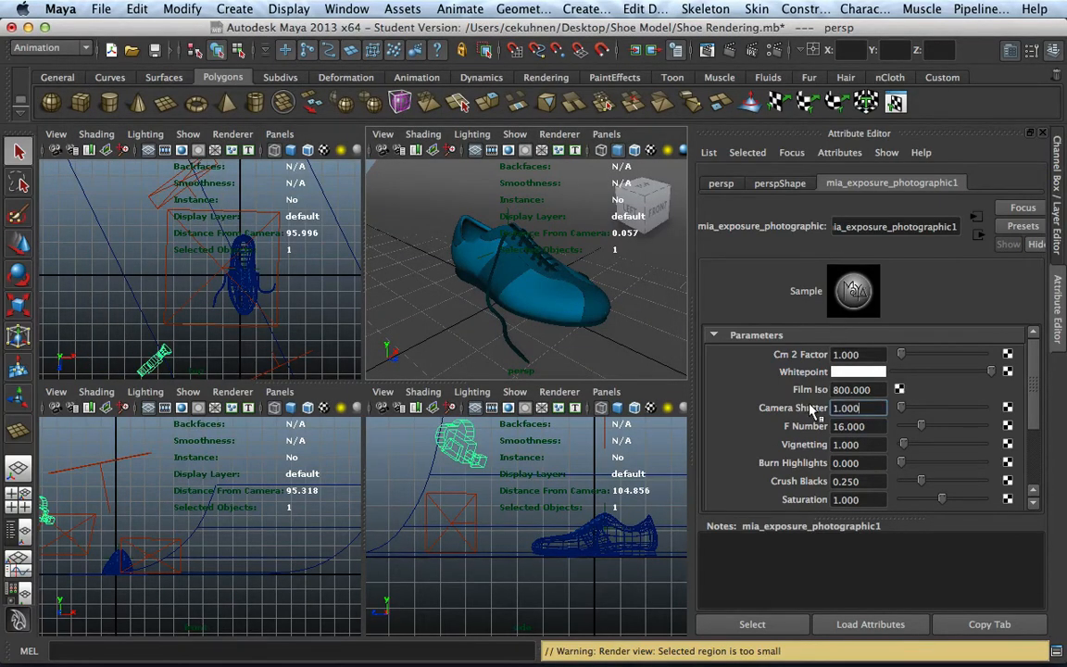
click(731, 52)
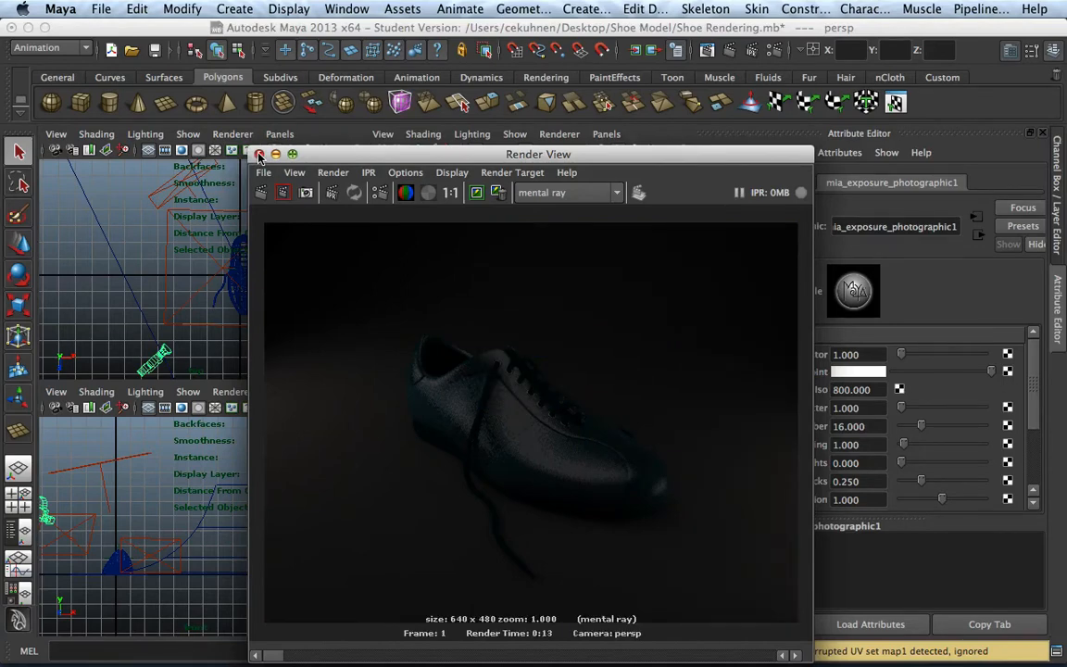
click(259, 155)
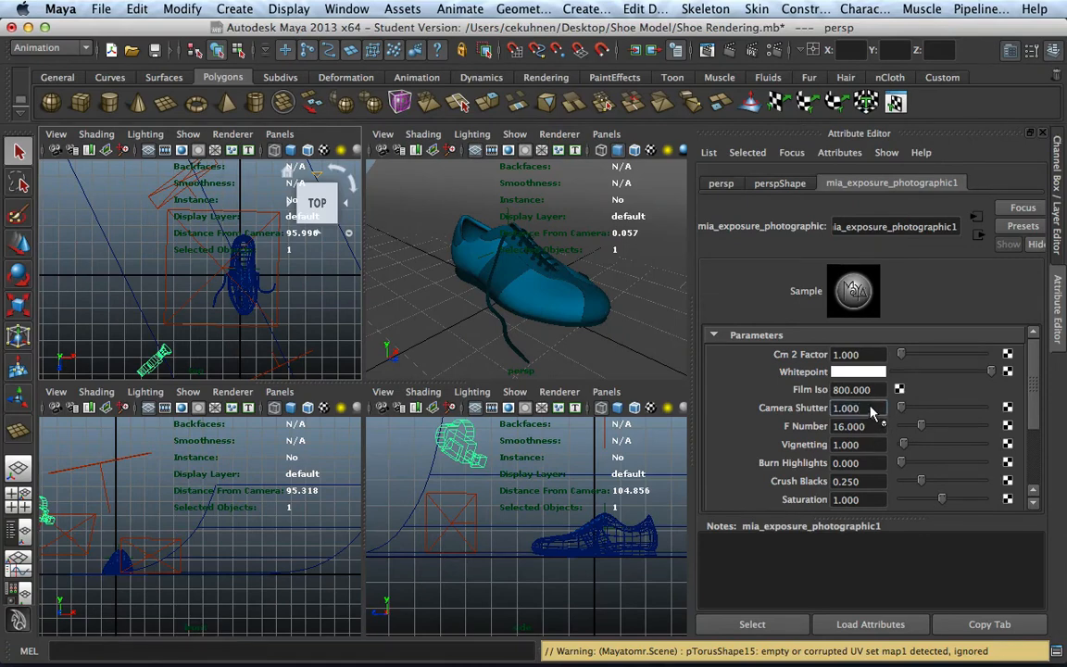
Step: Set the Camera Shutter to 0.1 and render the perspective view, moving the Render View clear of the exposure settings
drag(871, 409, 817, 413)
text(0.100)
click(730, 51)
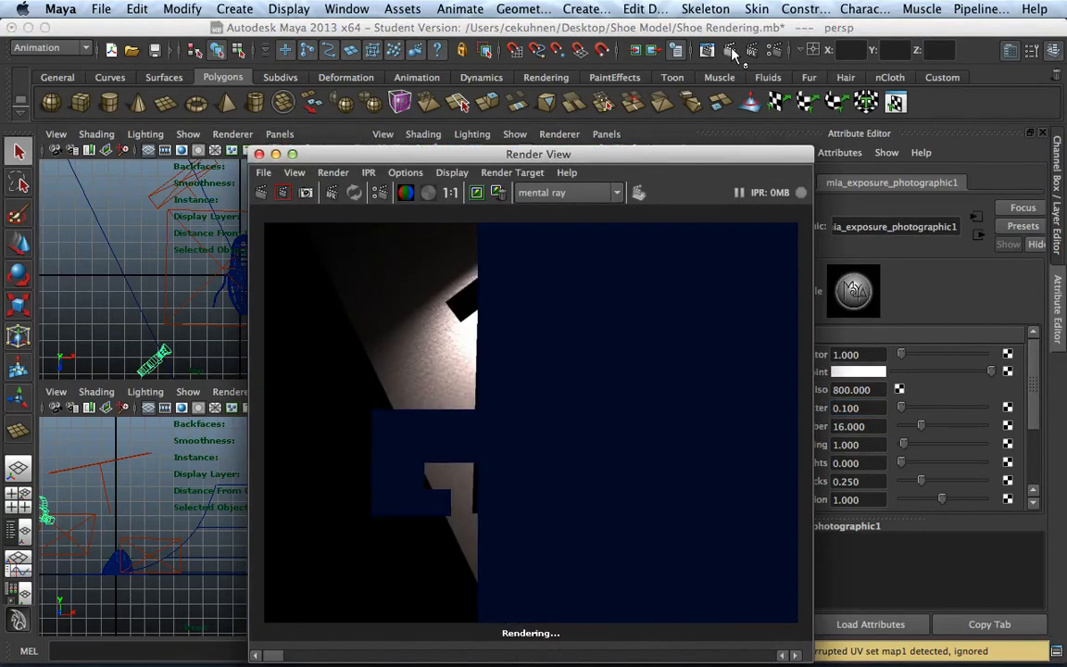
click(259, 153)
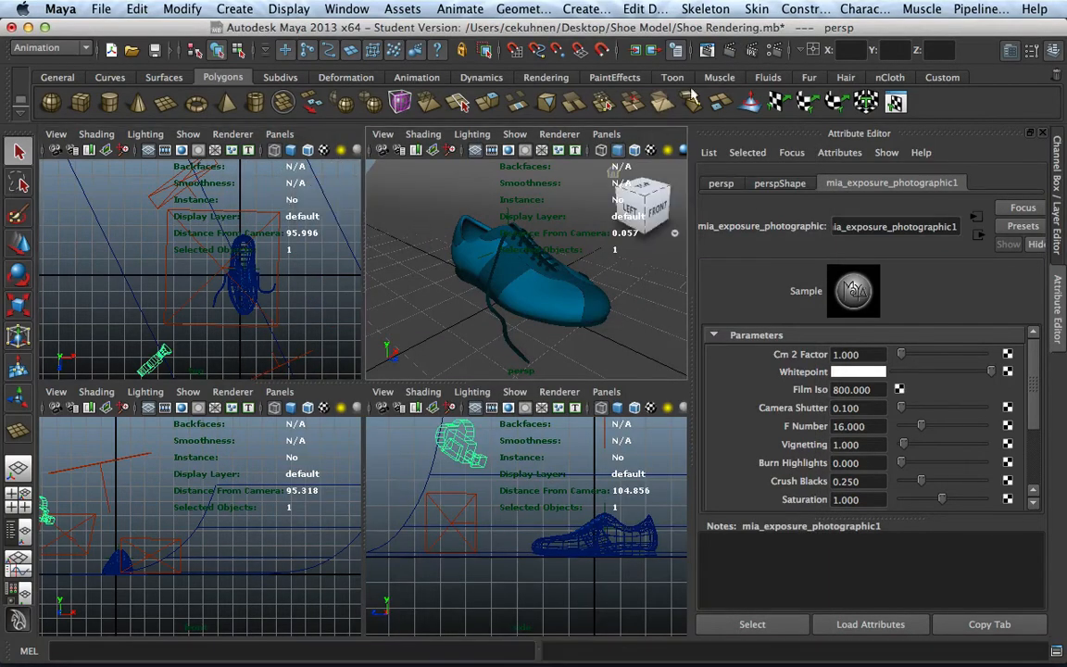
click(729, 51)
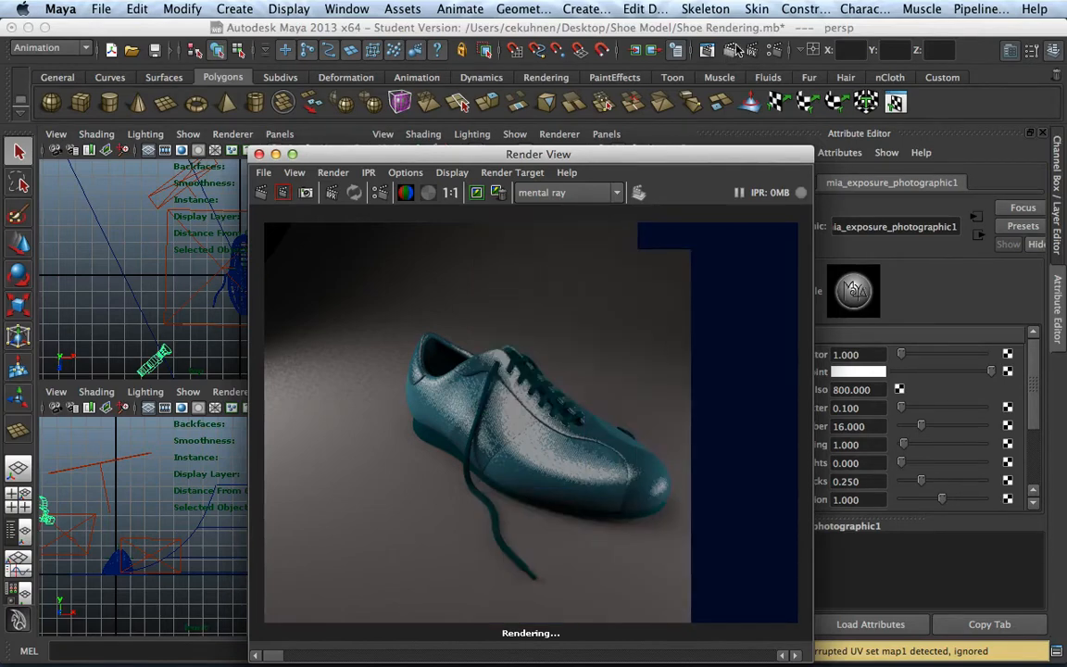
drag(581, 150, 394, 64)
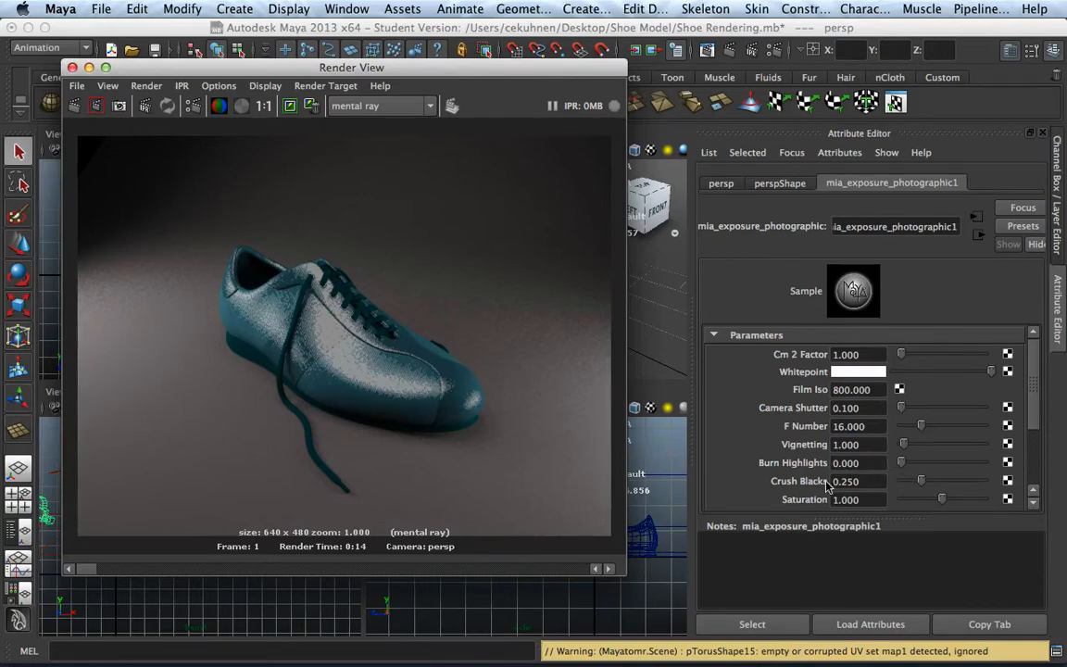
Step: Raise Burn Highlights and Crush Blacks to 1 and keep the current render image for comparison
click(795, 481)
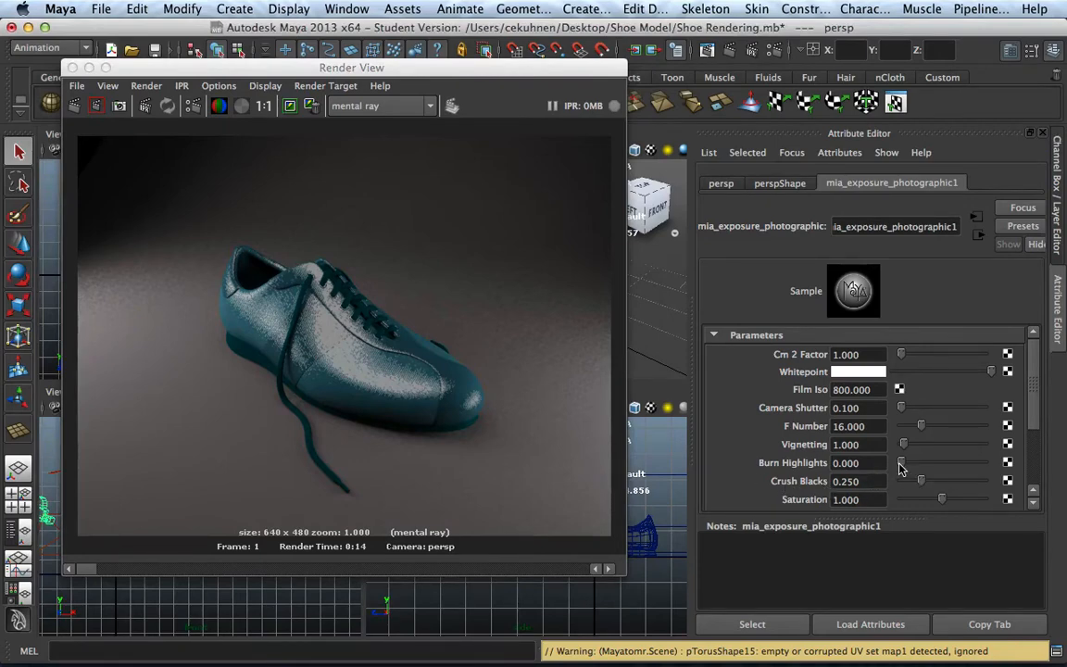
drag(899, 464, 1012, 463)
drag(921, 480, 1019, 480)
click(289, 107)
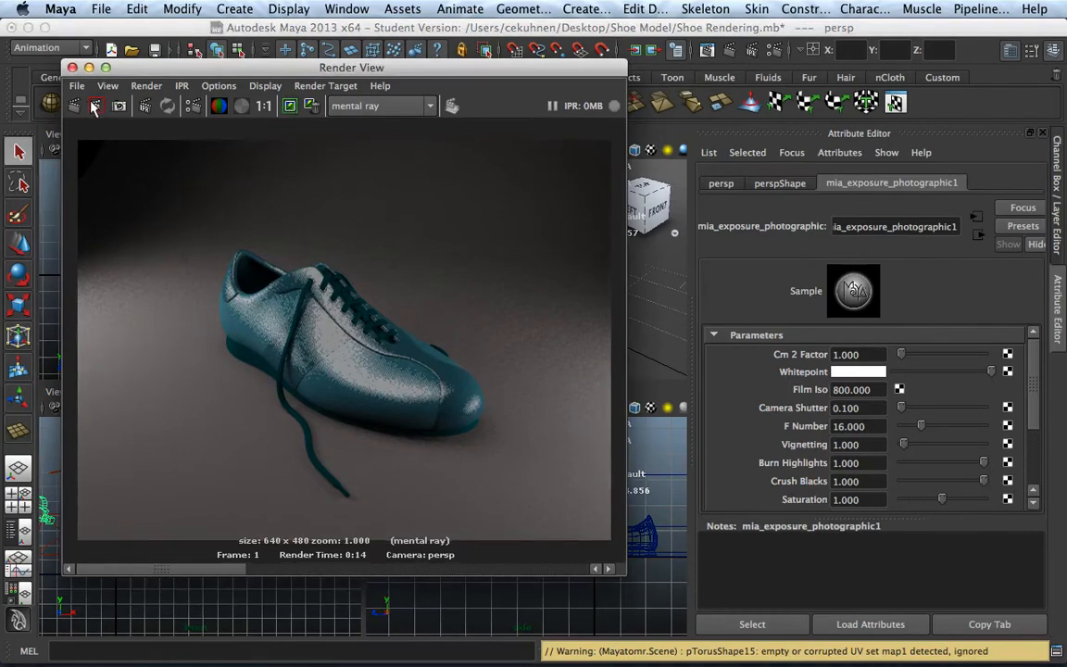
Step: Render the shoe again and compare the new image with the kept one
click(76, 105)
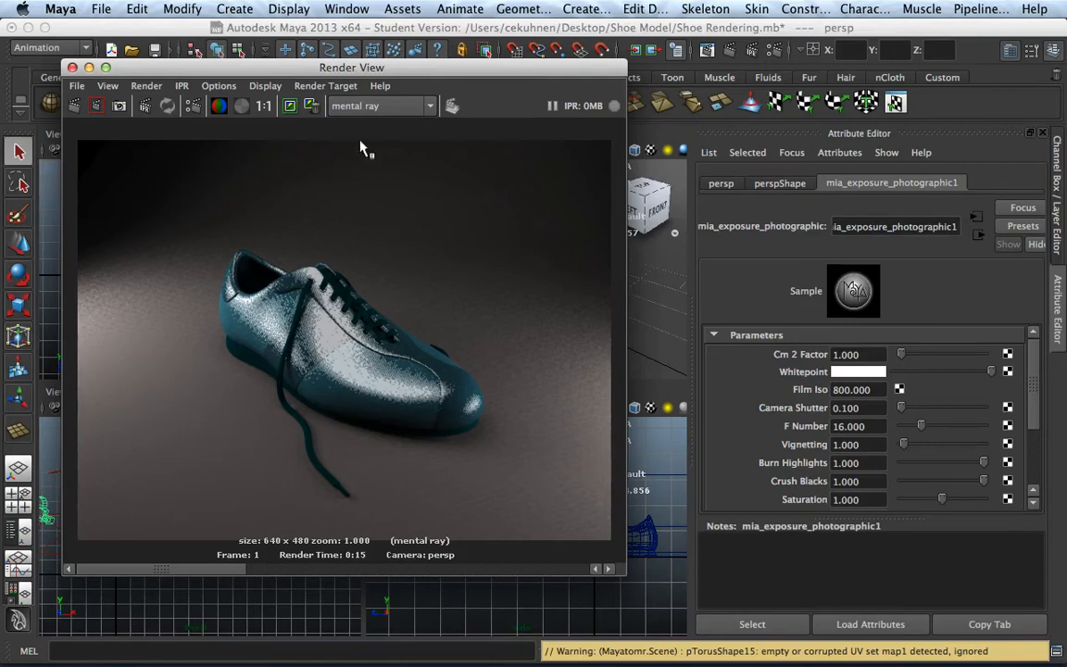
drag(180, 566, 344, 587)
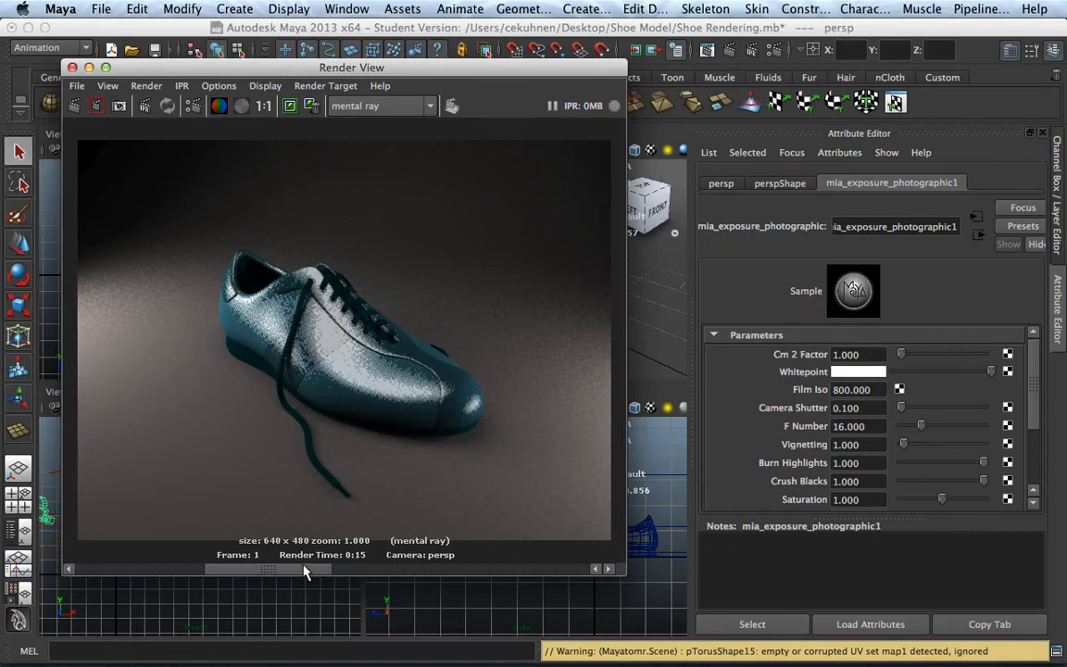
drag(305, 572, 349, 574)
Step: Raise the exposure shader's Saturation to 1.455 and start another render of the shoe
drag(941, 500, 962, 500)
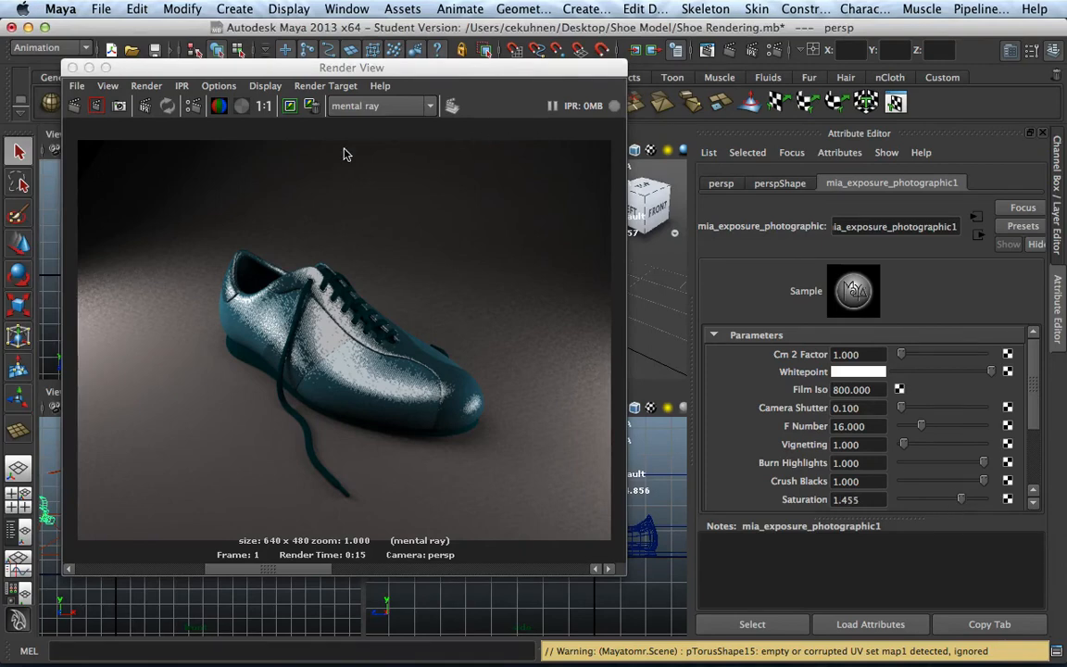
click(193, 197)
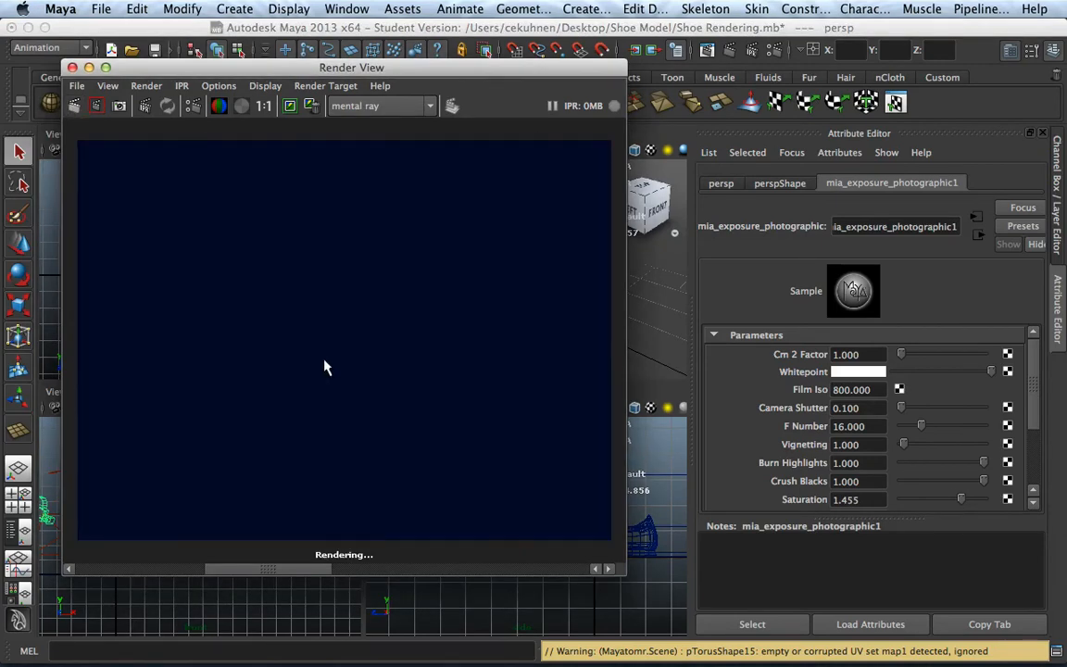